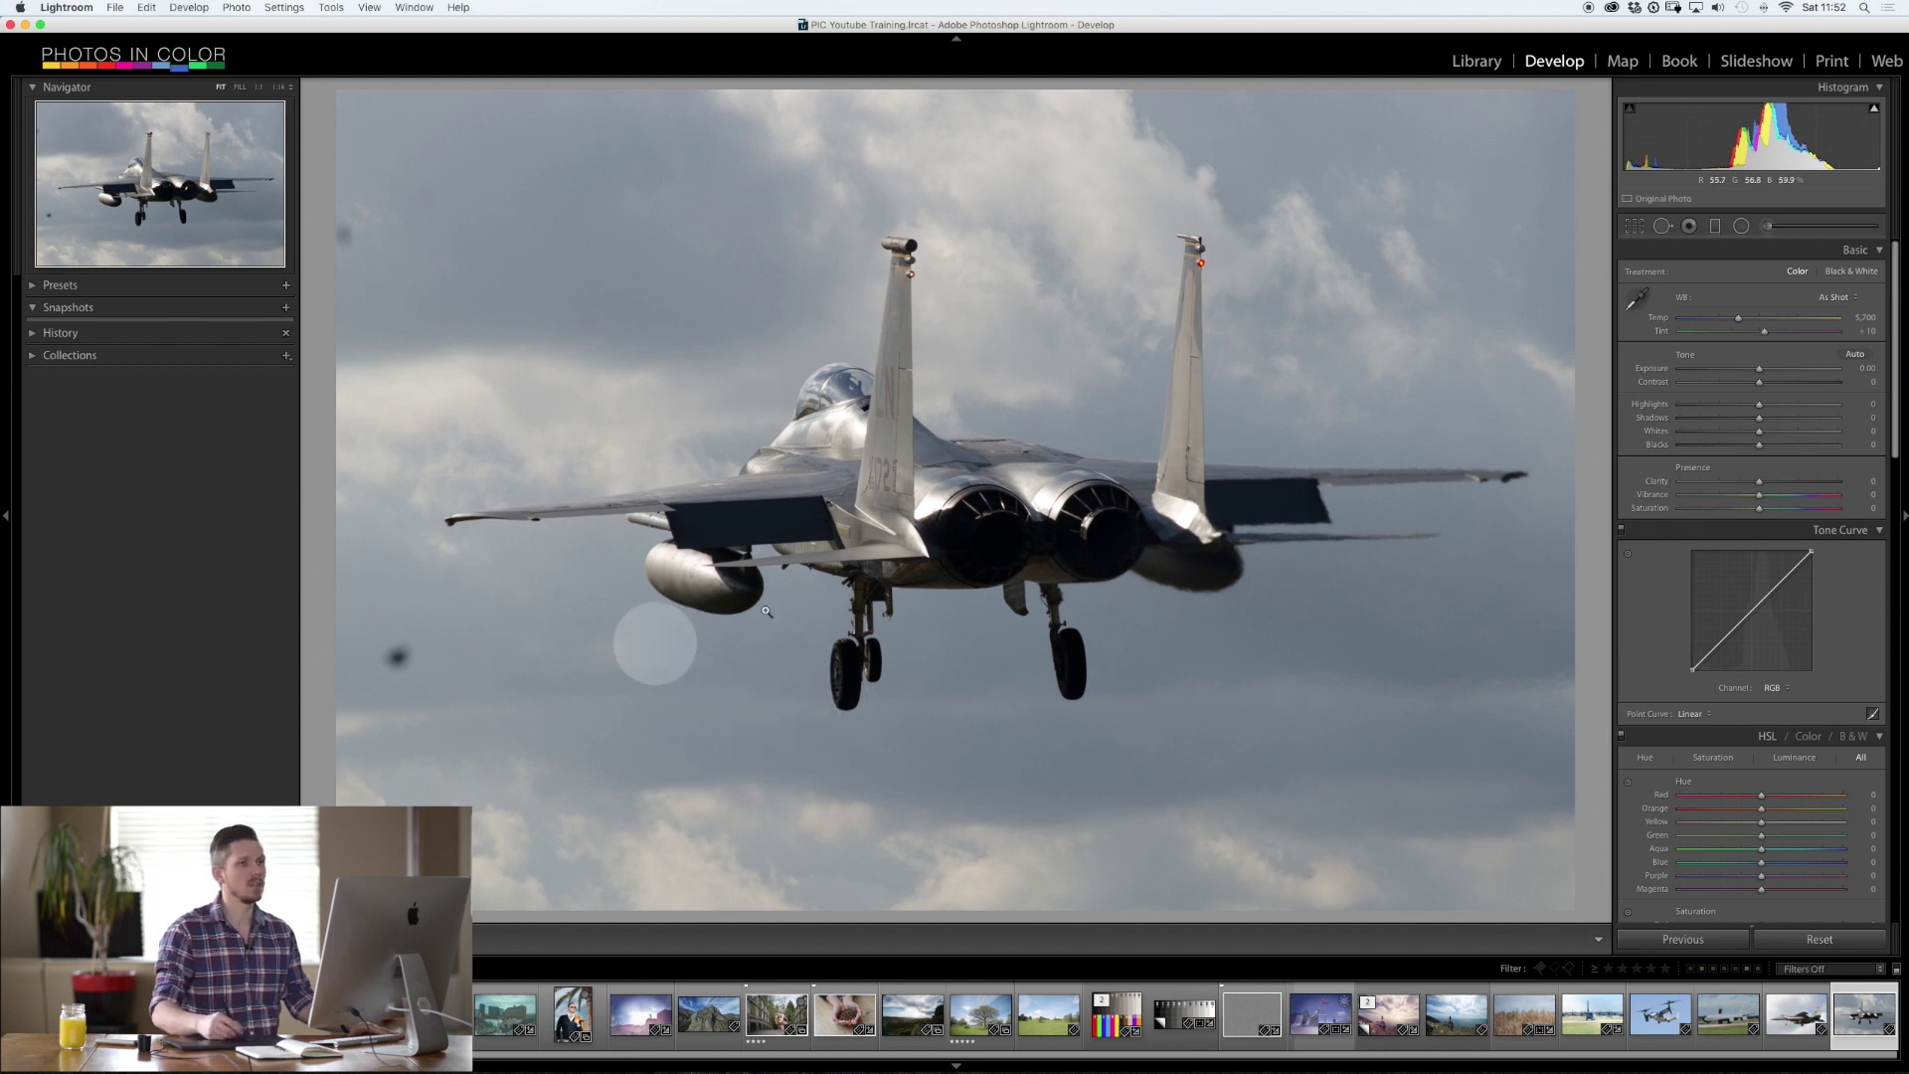
Step: Heal the two dark dust spots in the sky with Spot Removal, then close the tool
click(1662, 226)
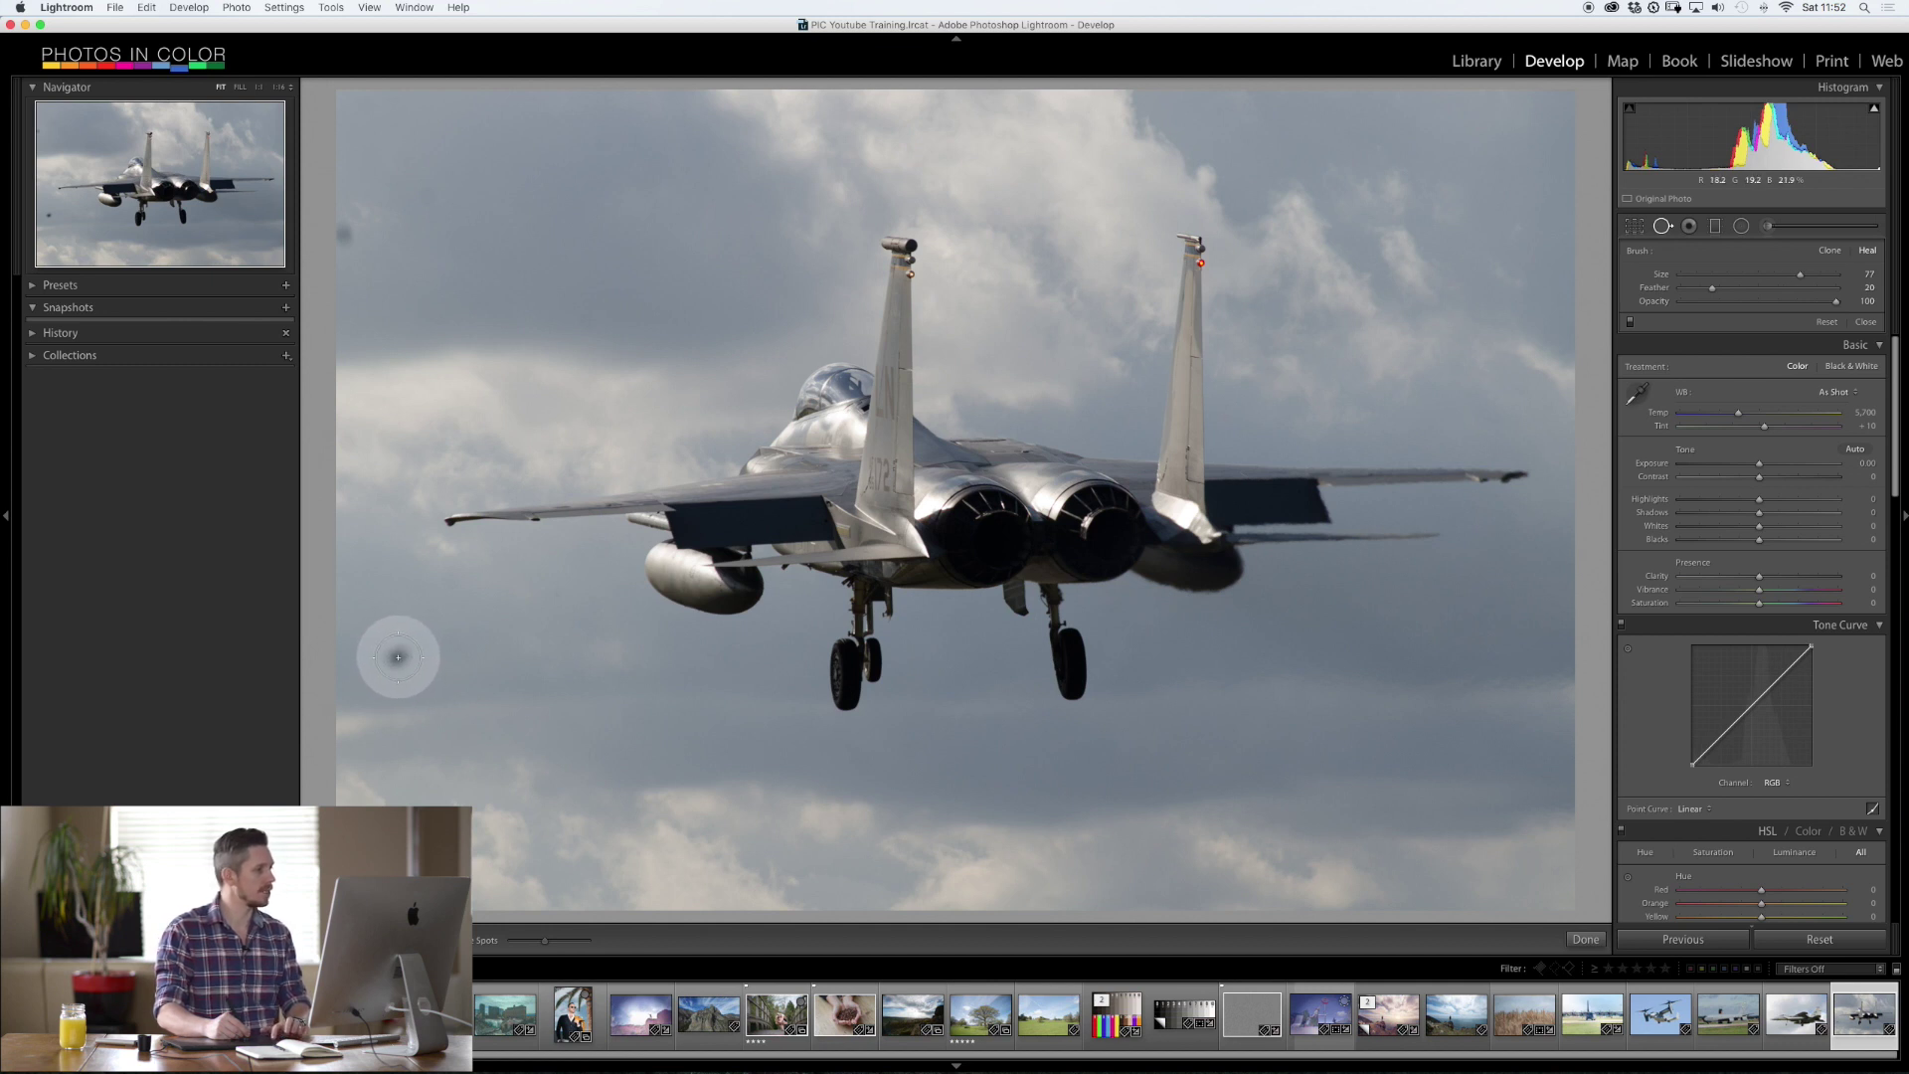
click(398, 656)
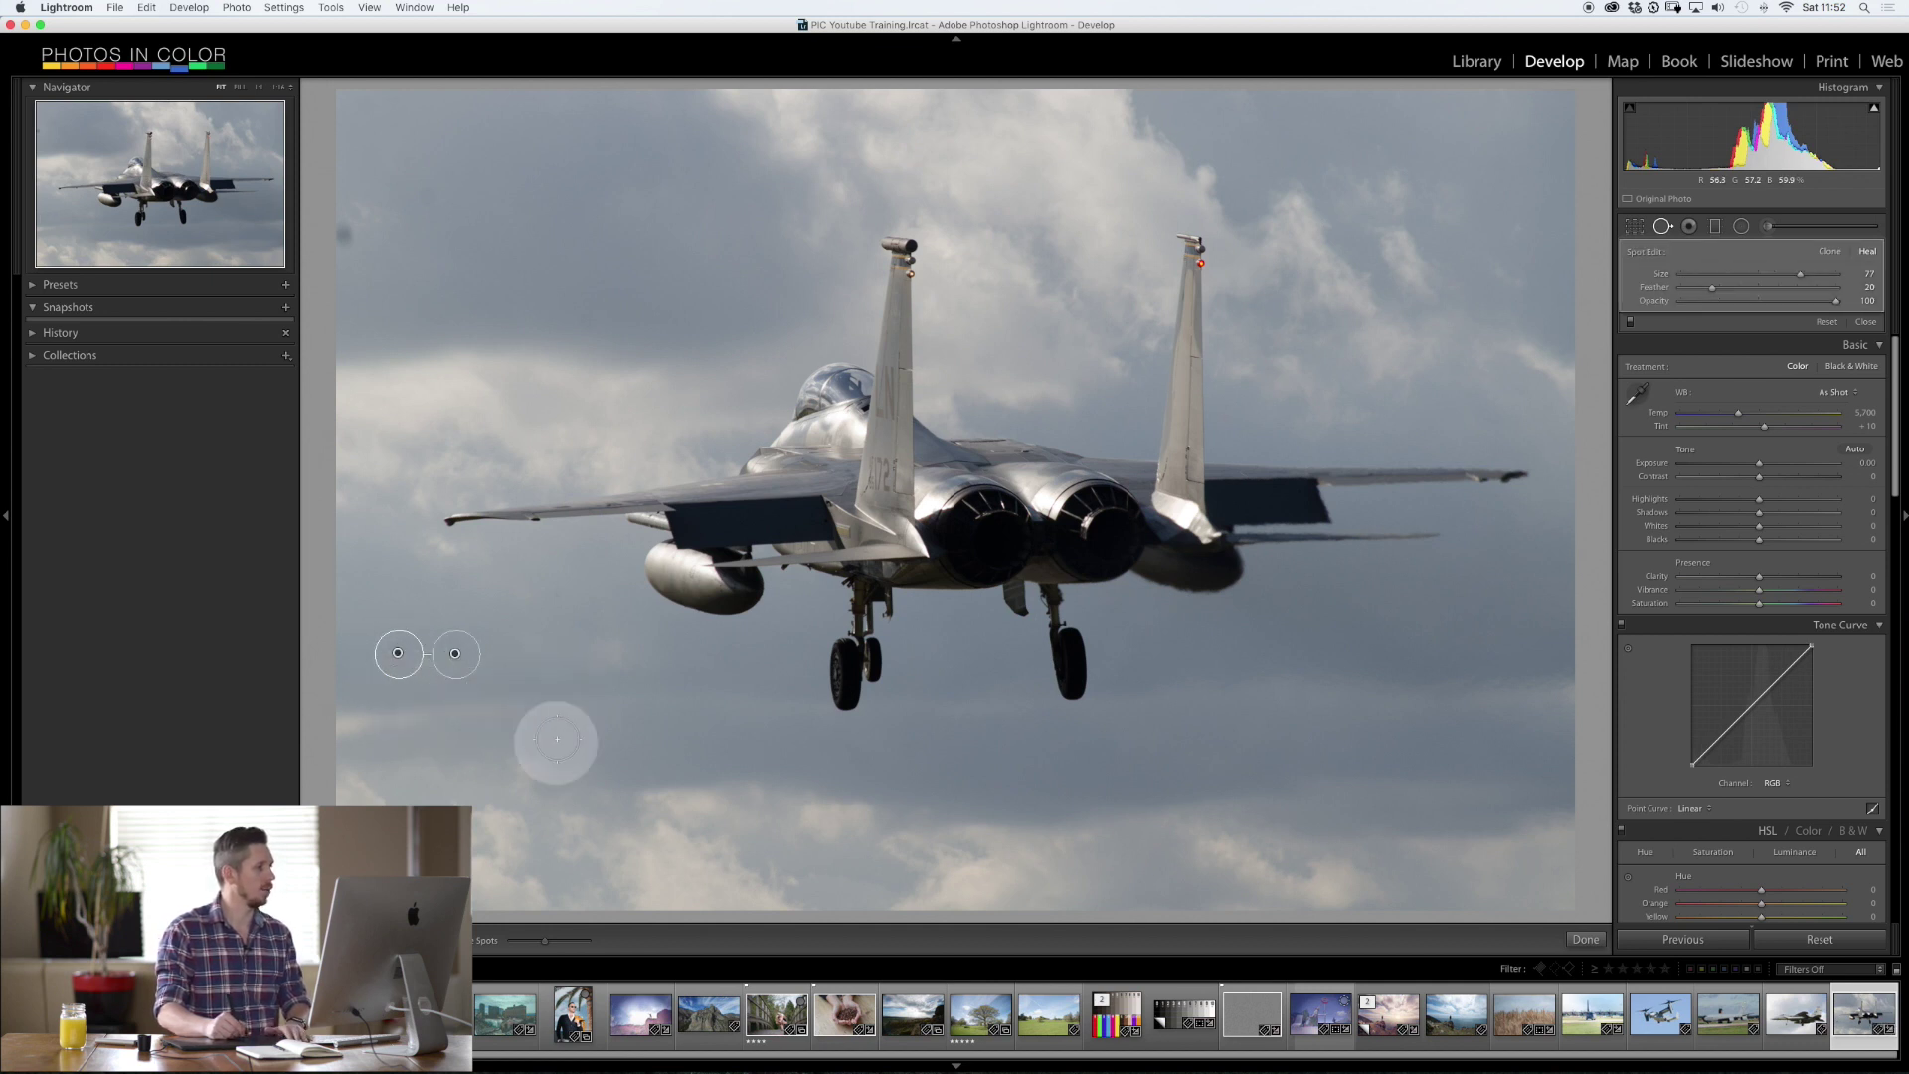
click(344, 231)
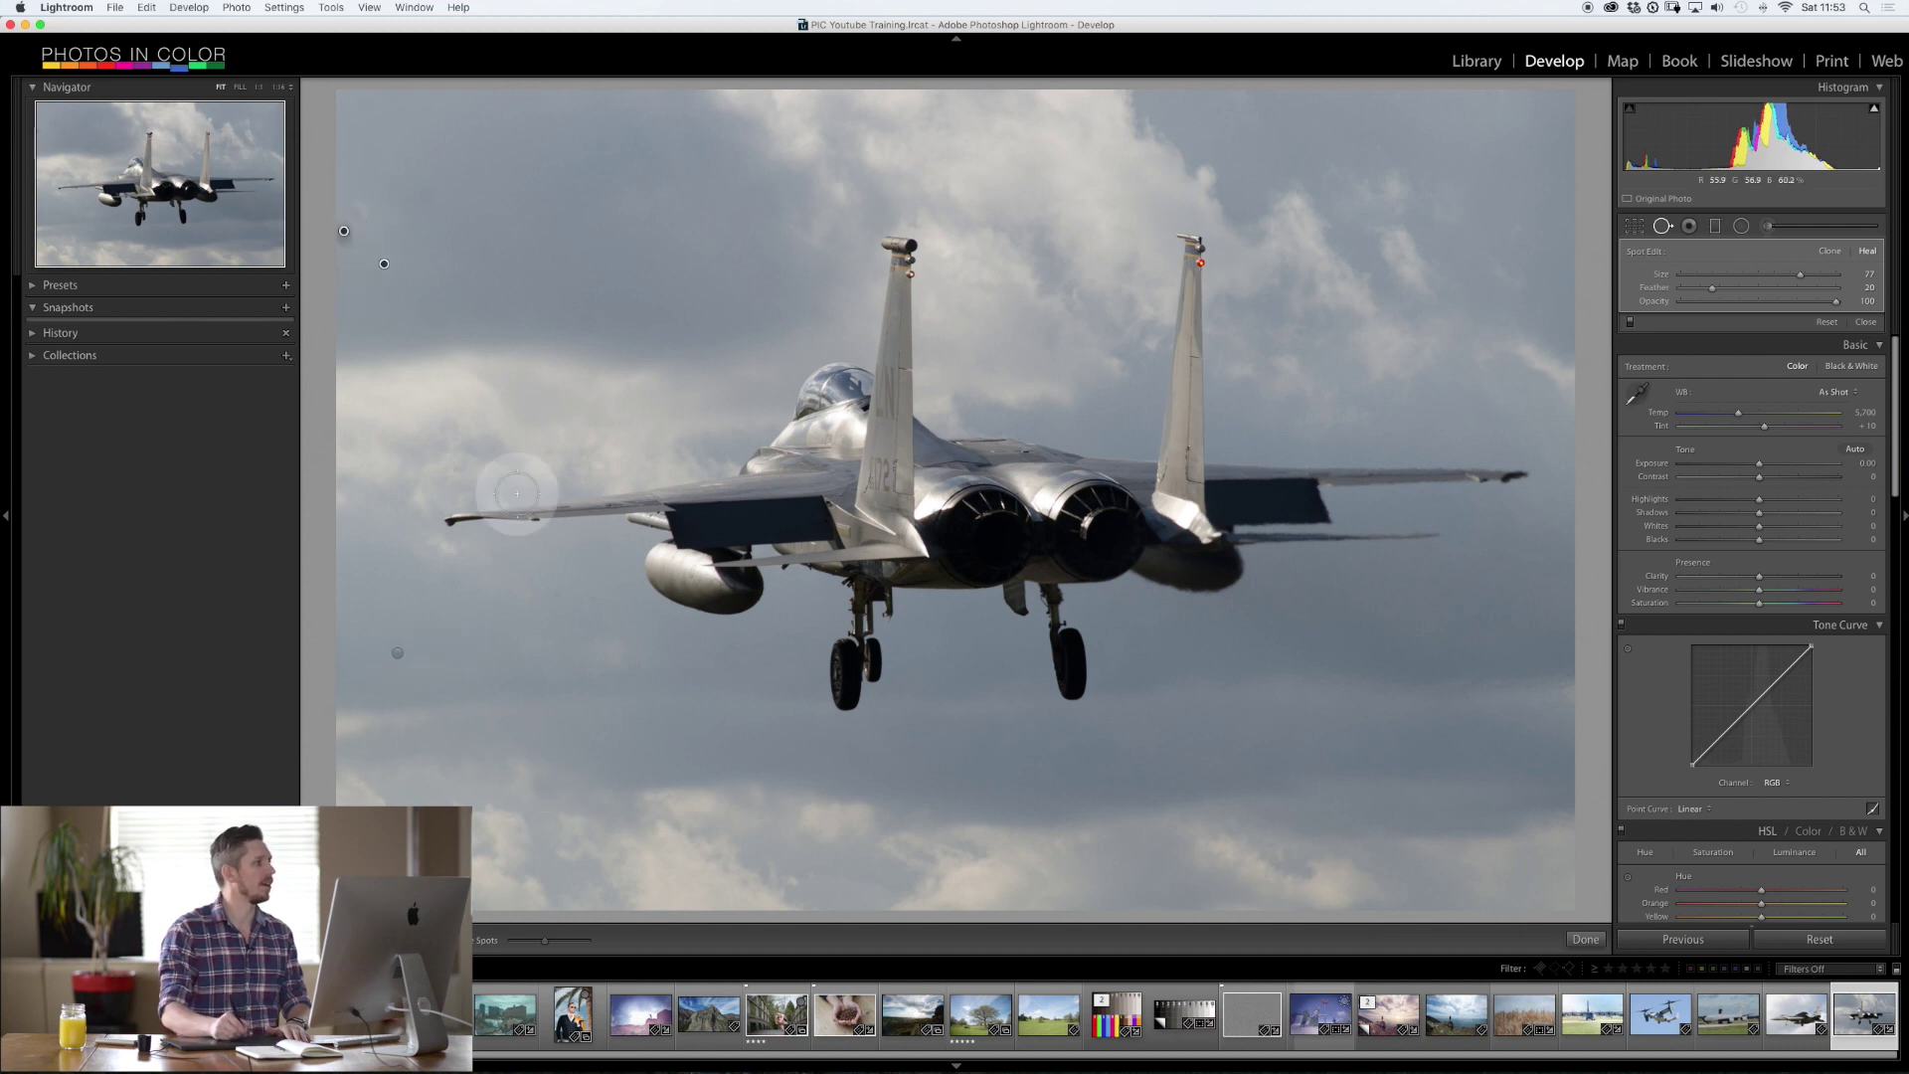
click(1661, 227)
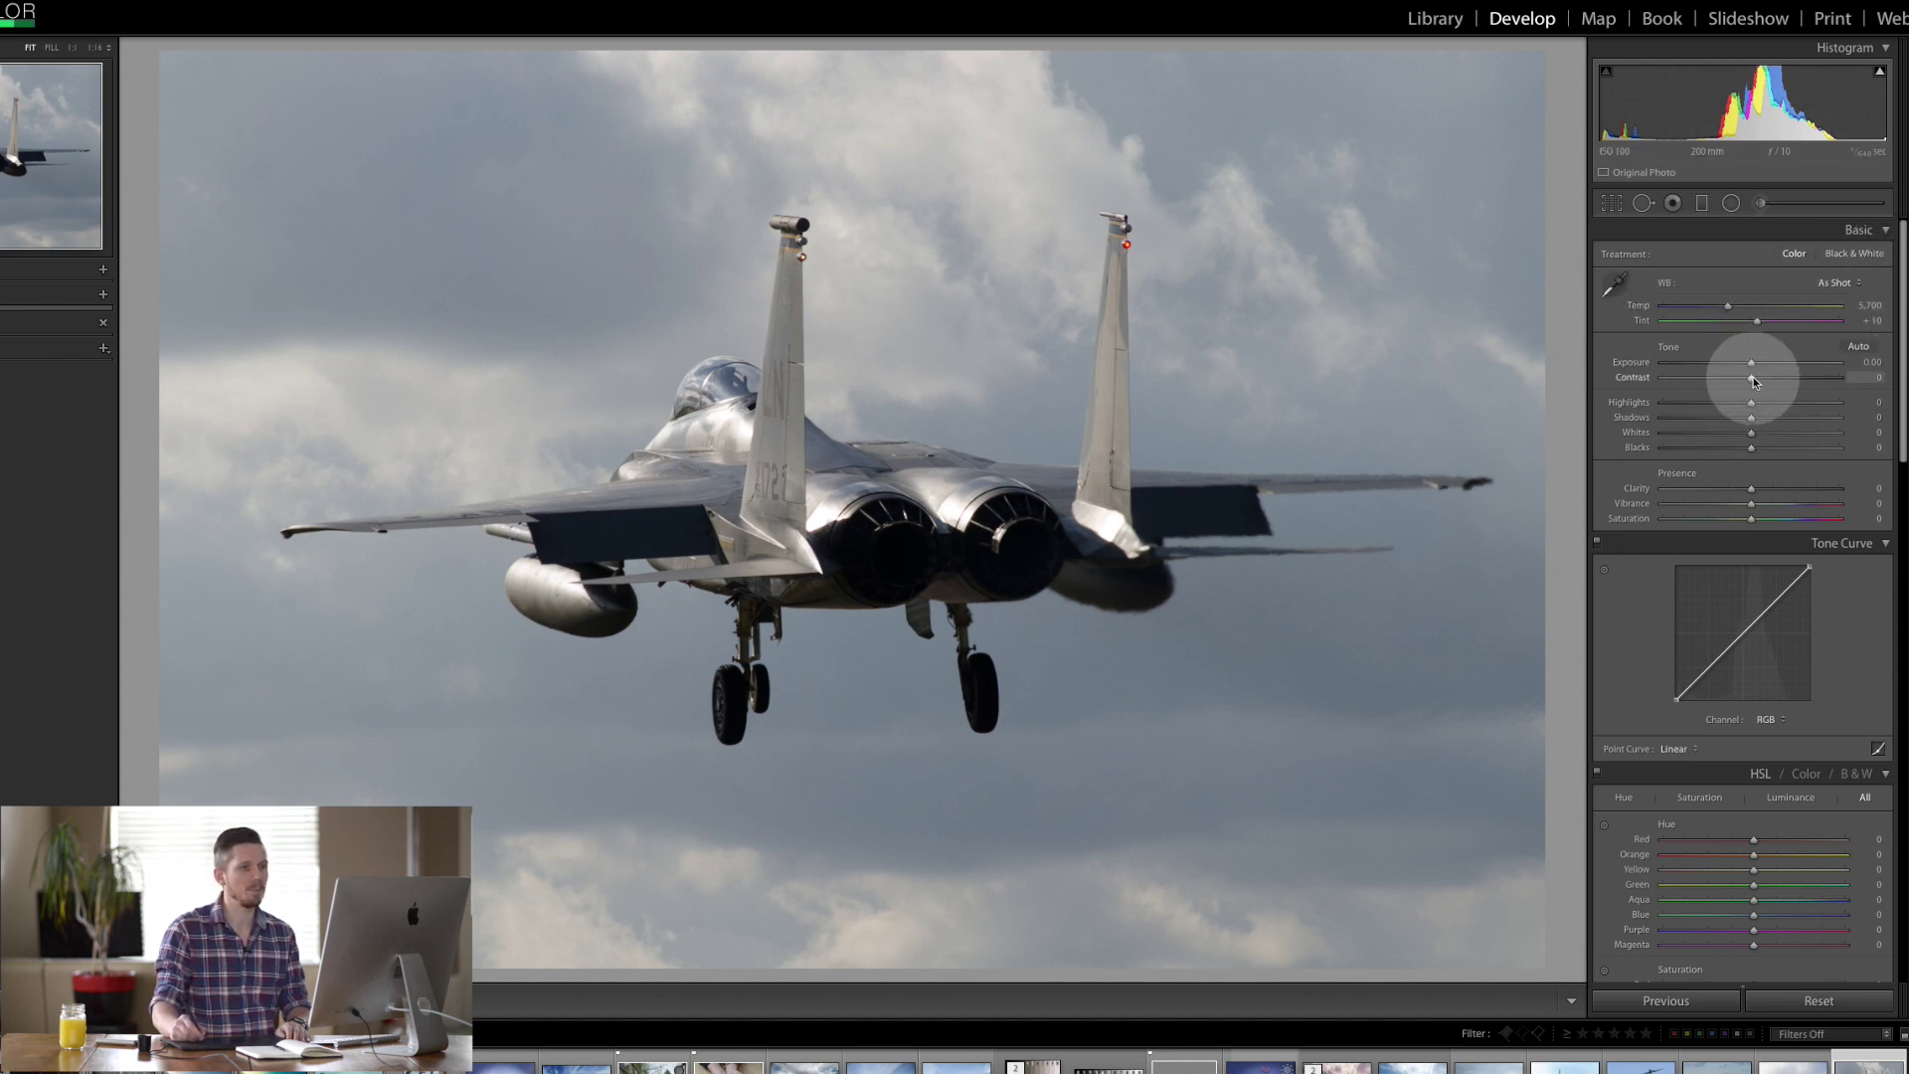
Step: Set Contrast +21, Highlights −75, Shadows +45 and Whites +14, then zoom-check the engines
mouse_move(1752, 378)
mouse_down()
mouse_move(1788, 379)
mouse_move(1770, 380)
mouse_up()
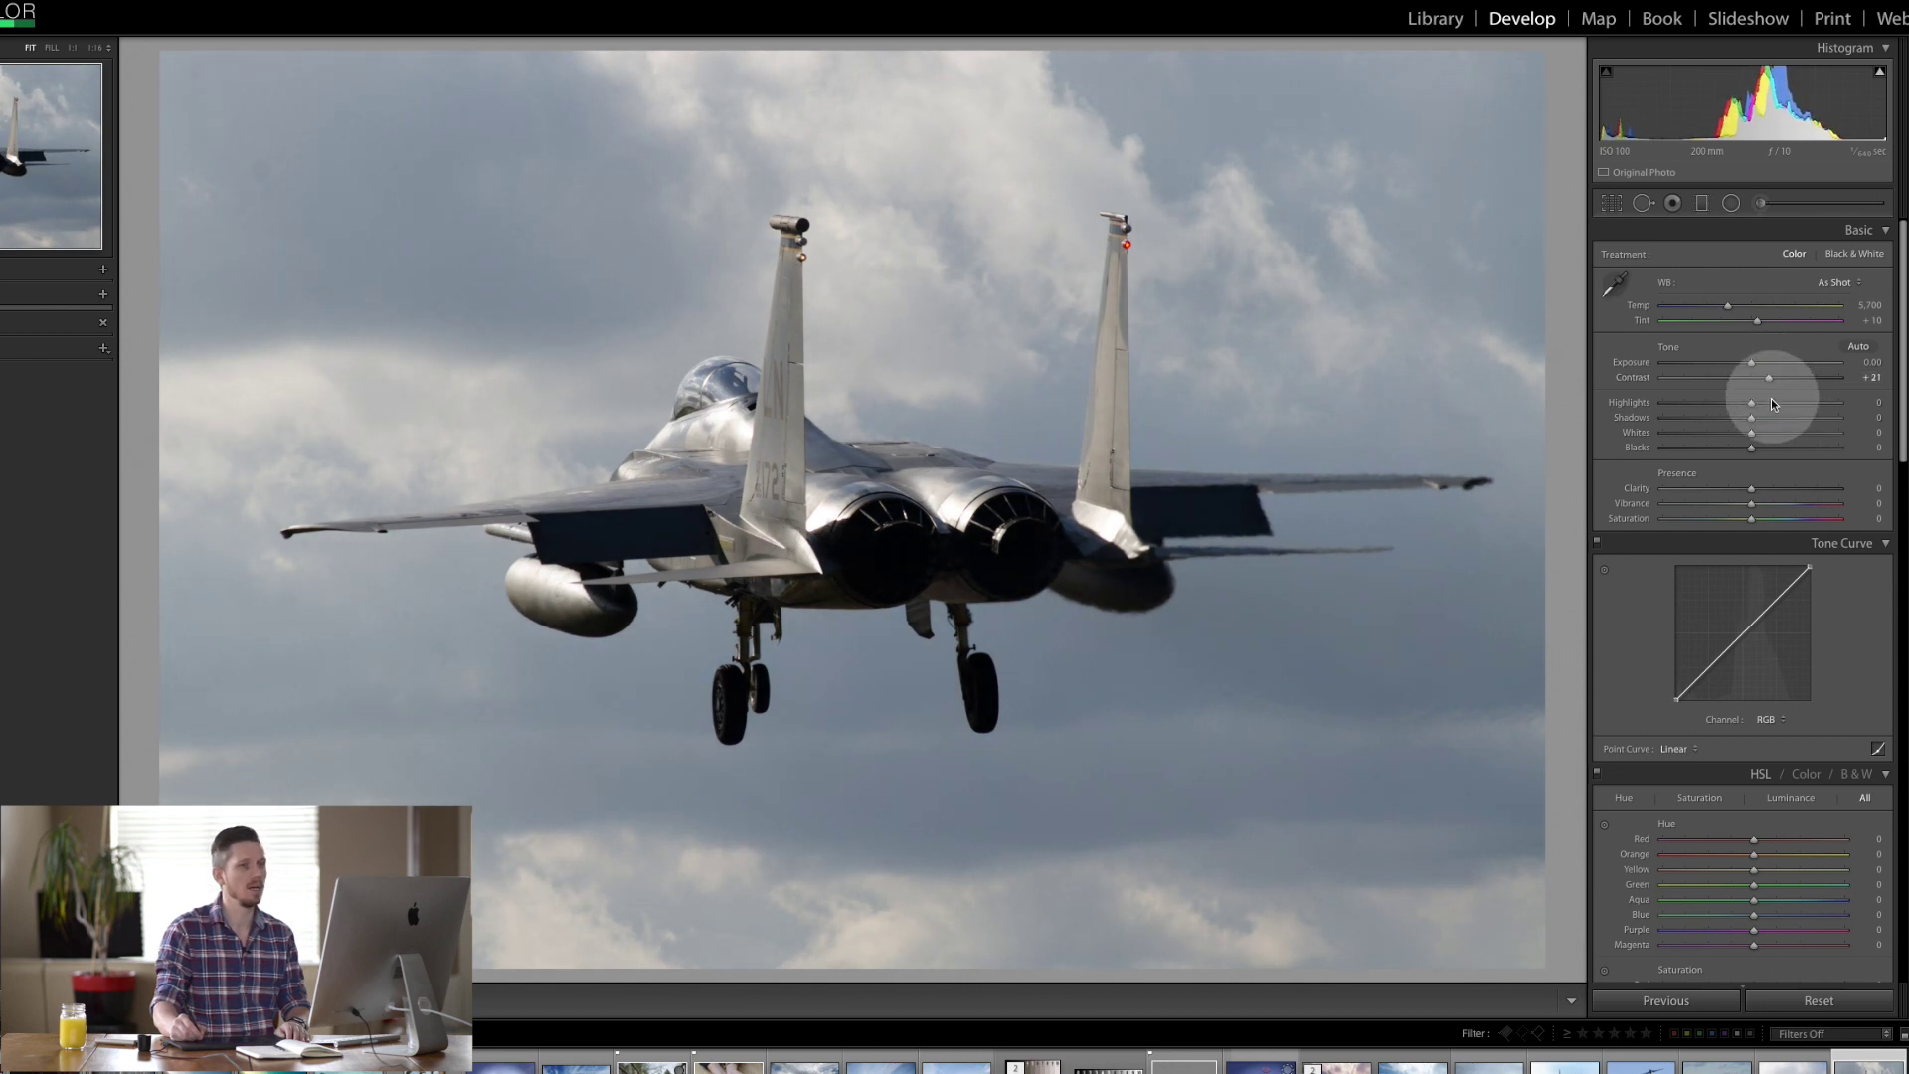
drag(1750, 407, 1685, 410)
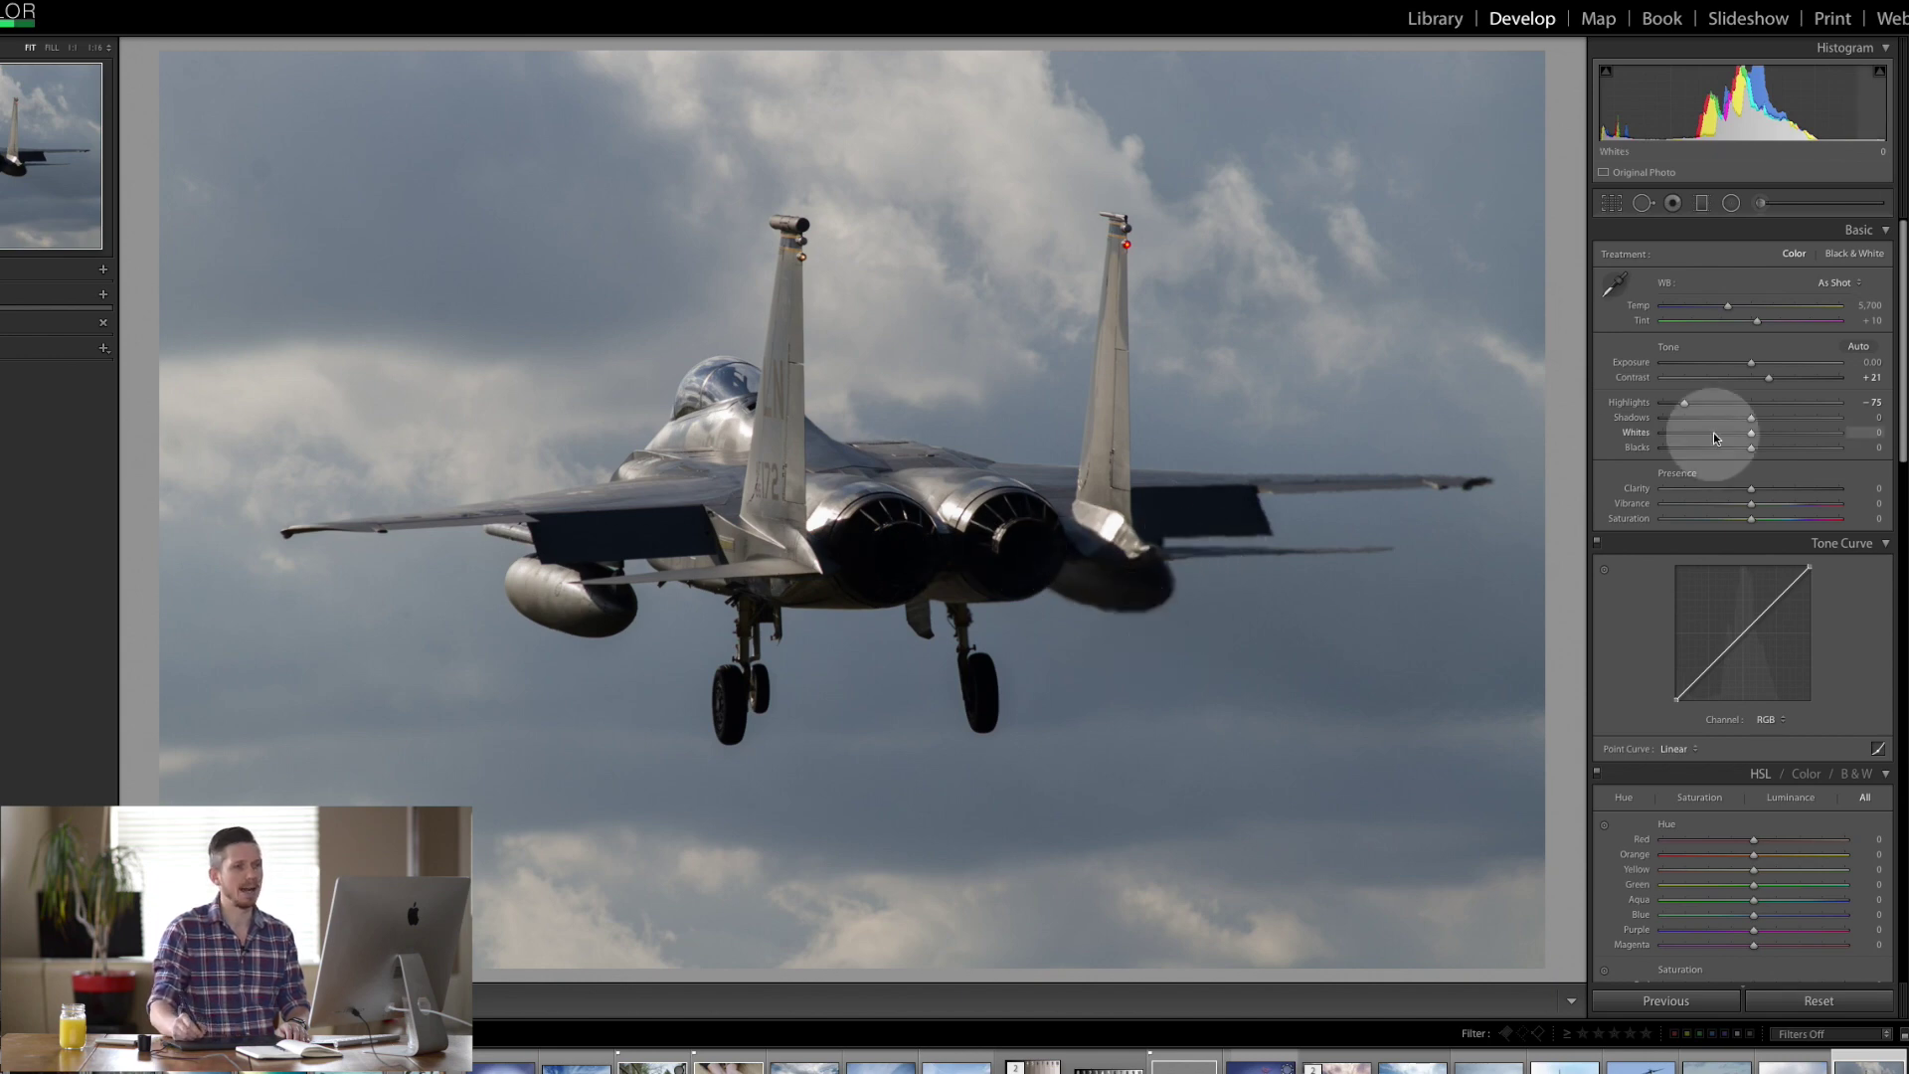
drag(1752, 417, 1874, 432)
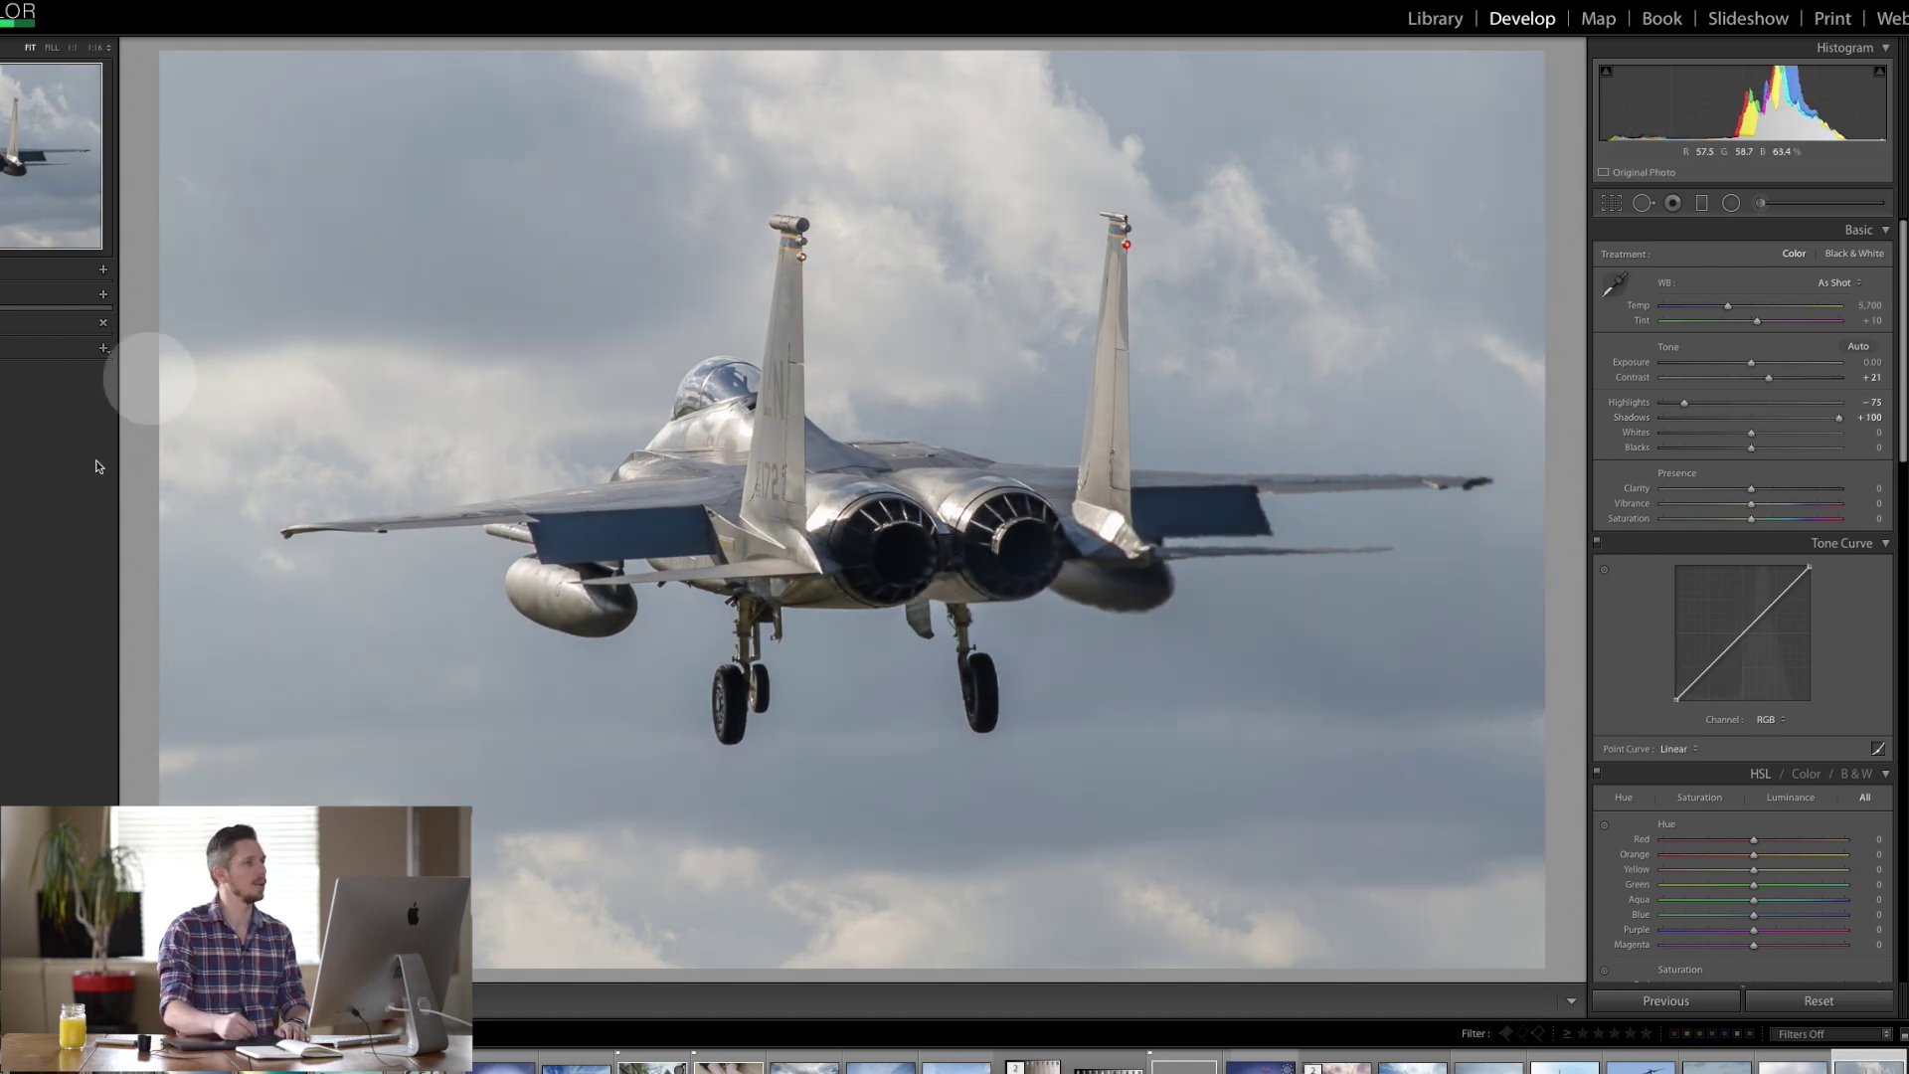
drag(1839, 417, 1793, 417)
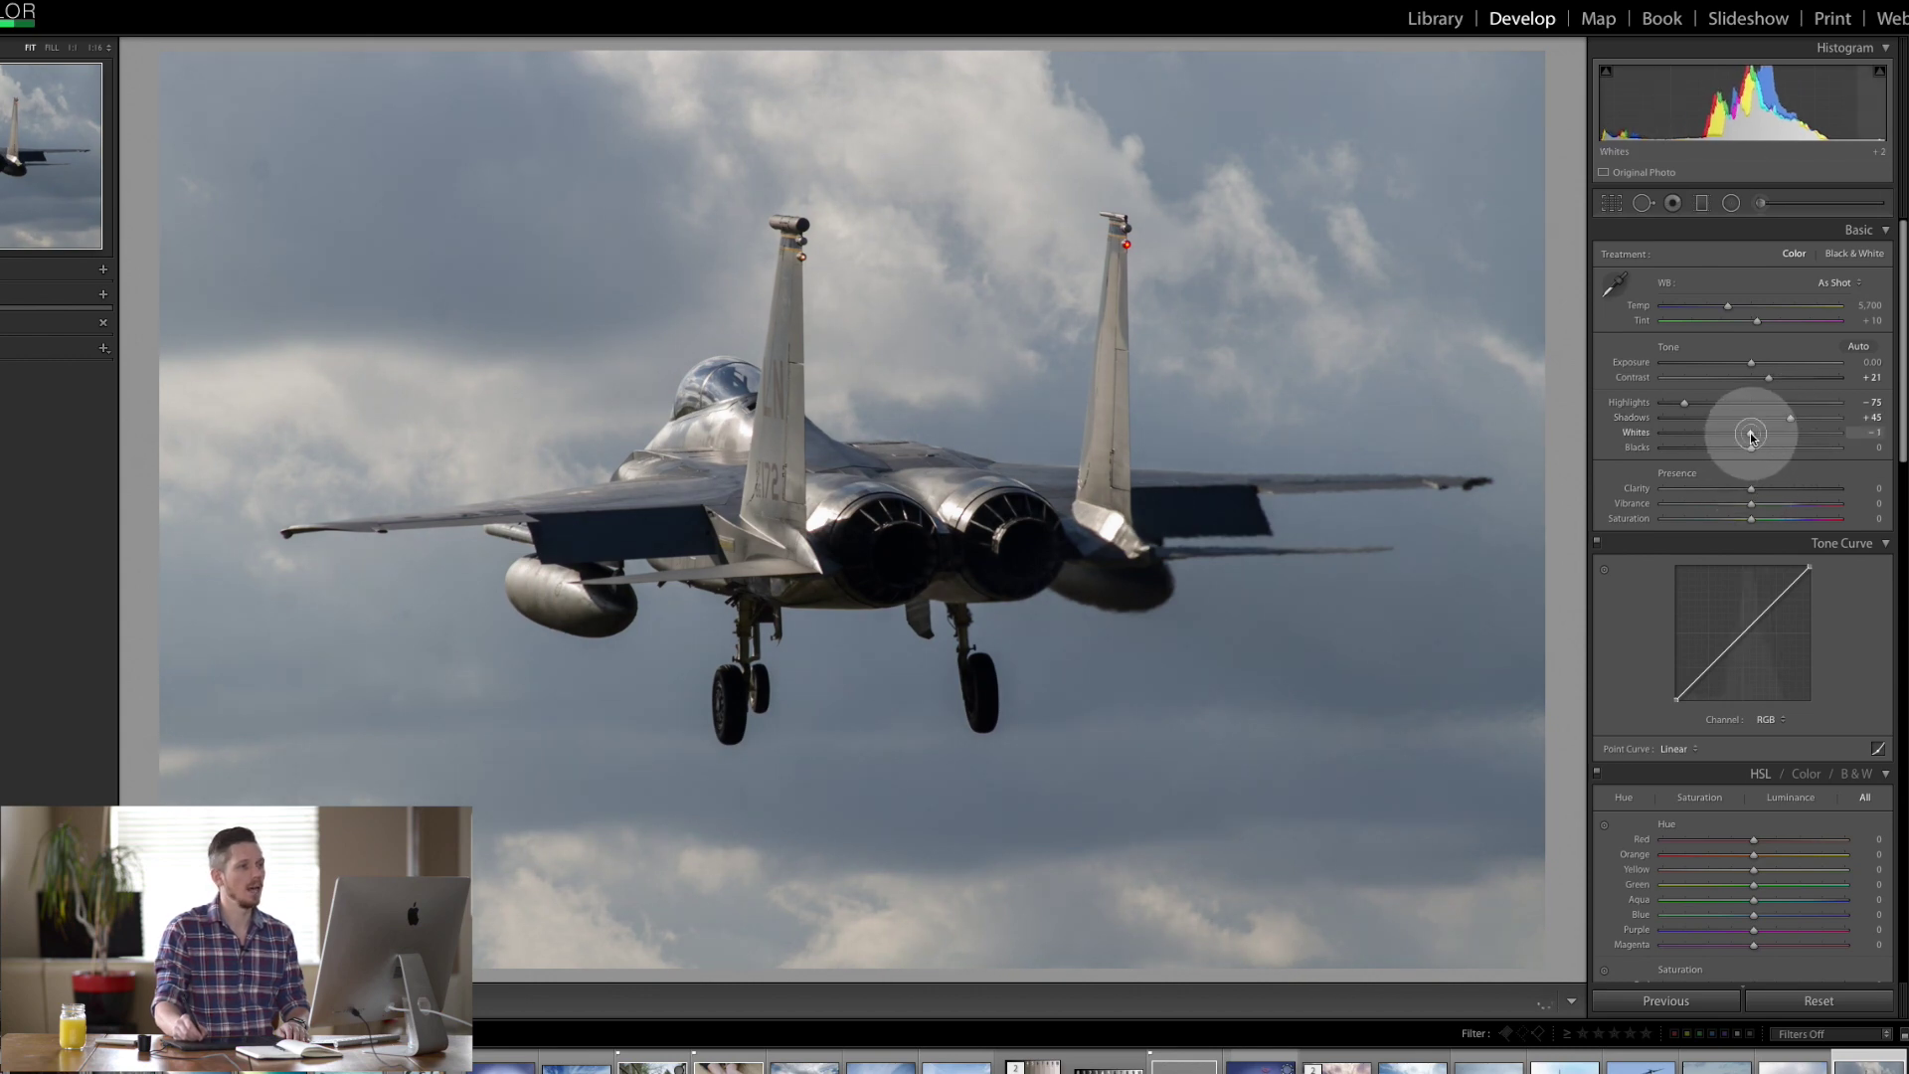
mouse_move(1752, 434)
mouse_down()
mouse_move(1782, 432)
mouse_move(1762, 434)
mouse_up()
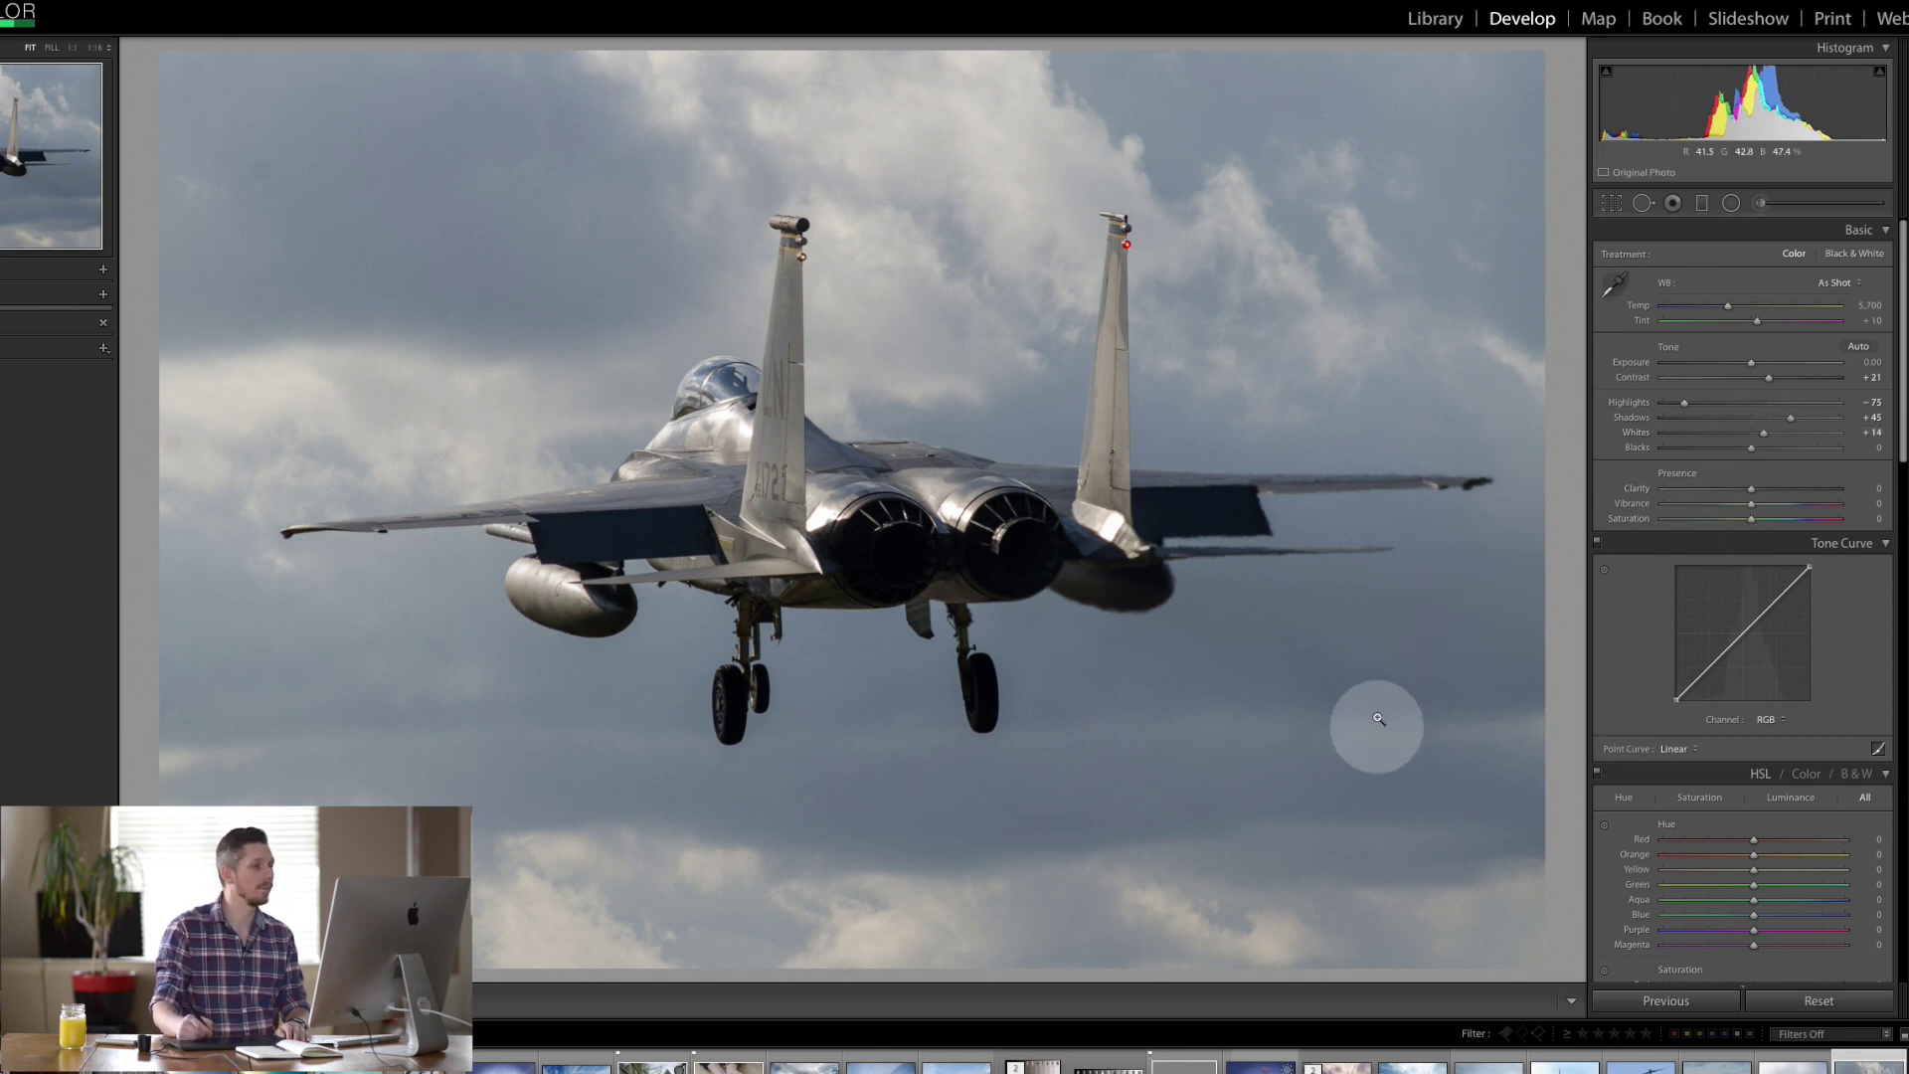
click(900, 578)
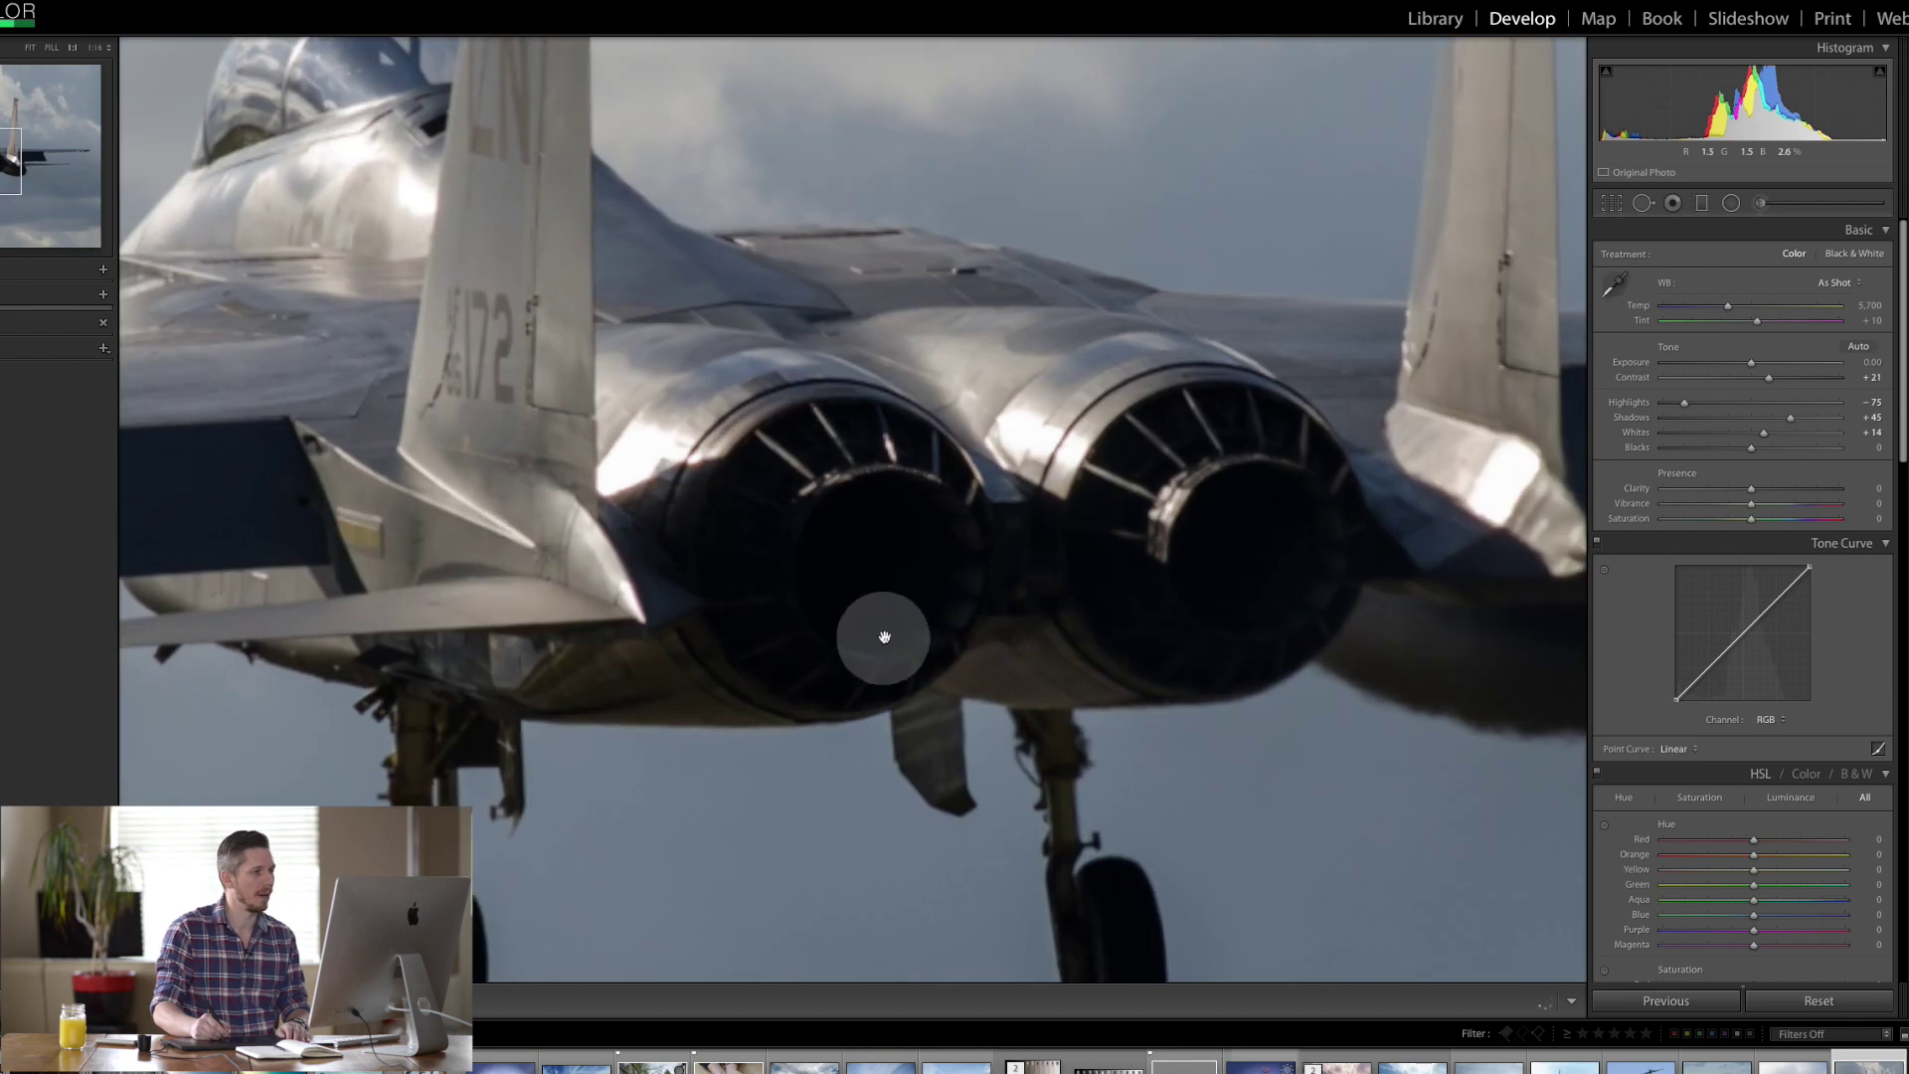
click(845, 570)
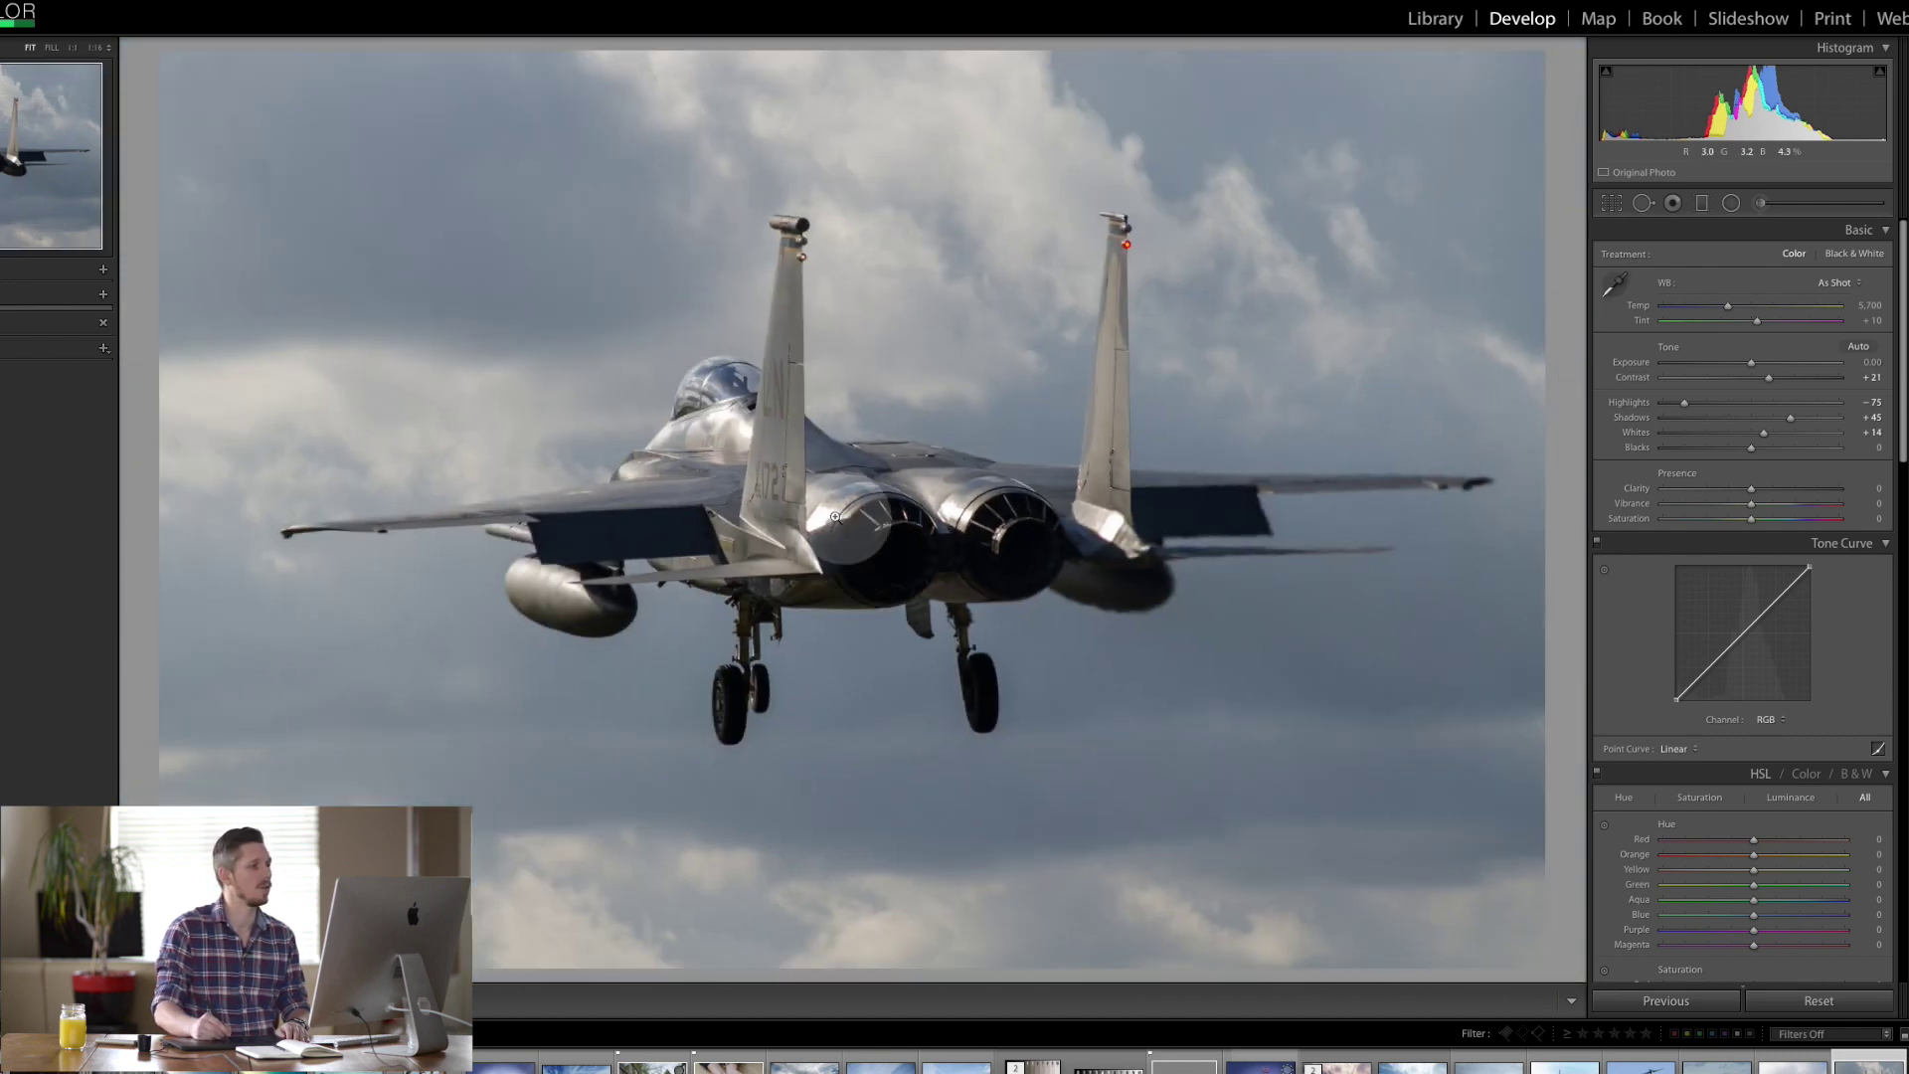
Step: Load the Dodge/Burn Adjustment Brush preset and paint over both engines
click(1759, 204)
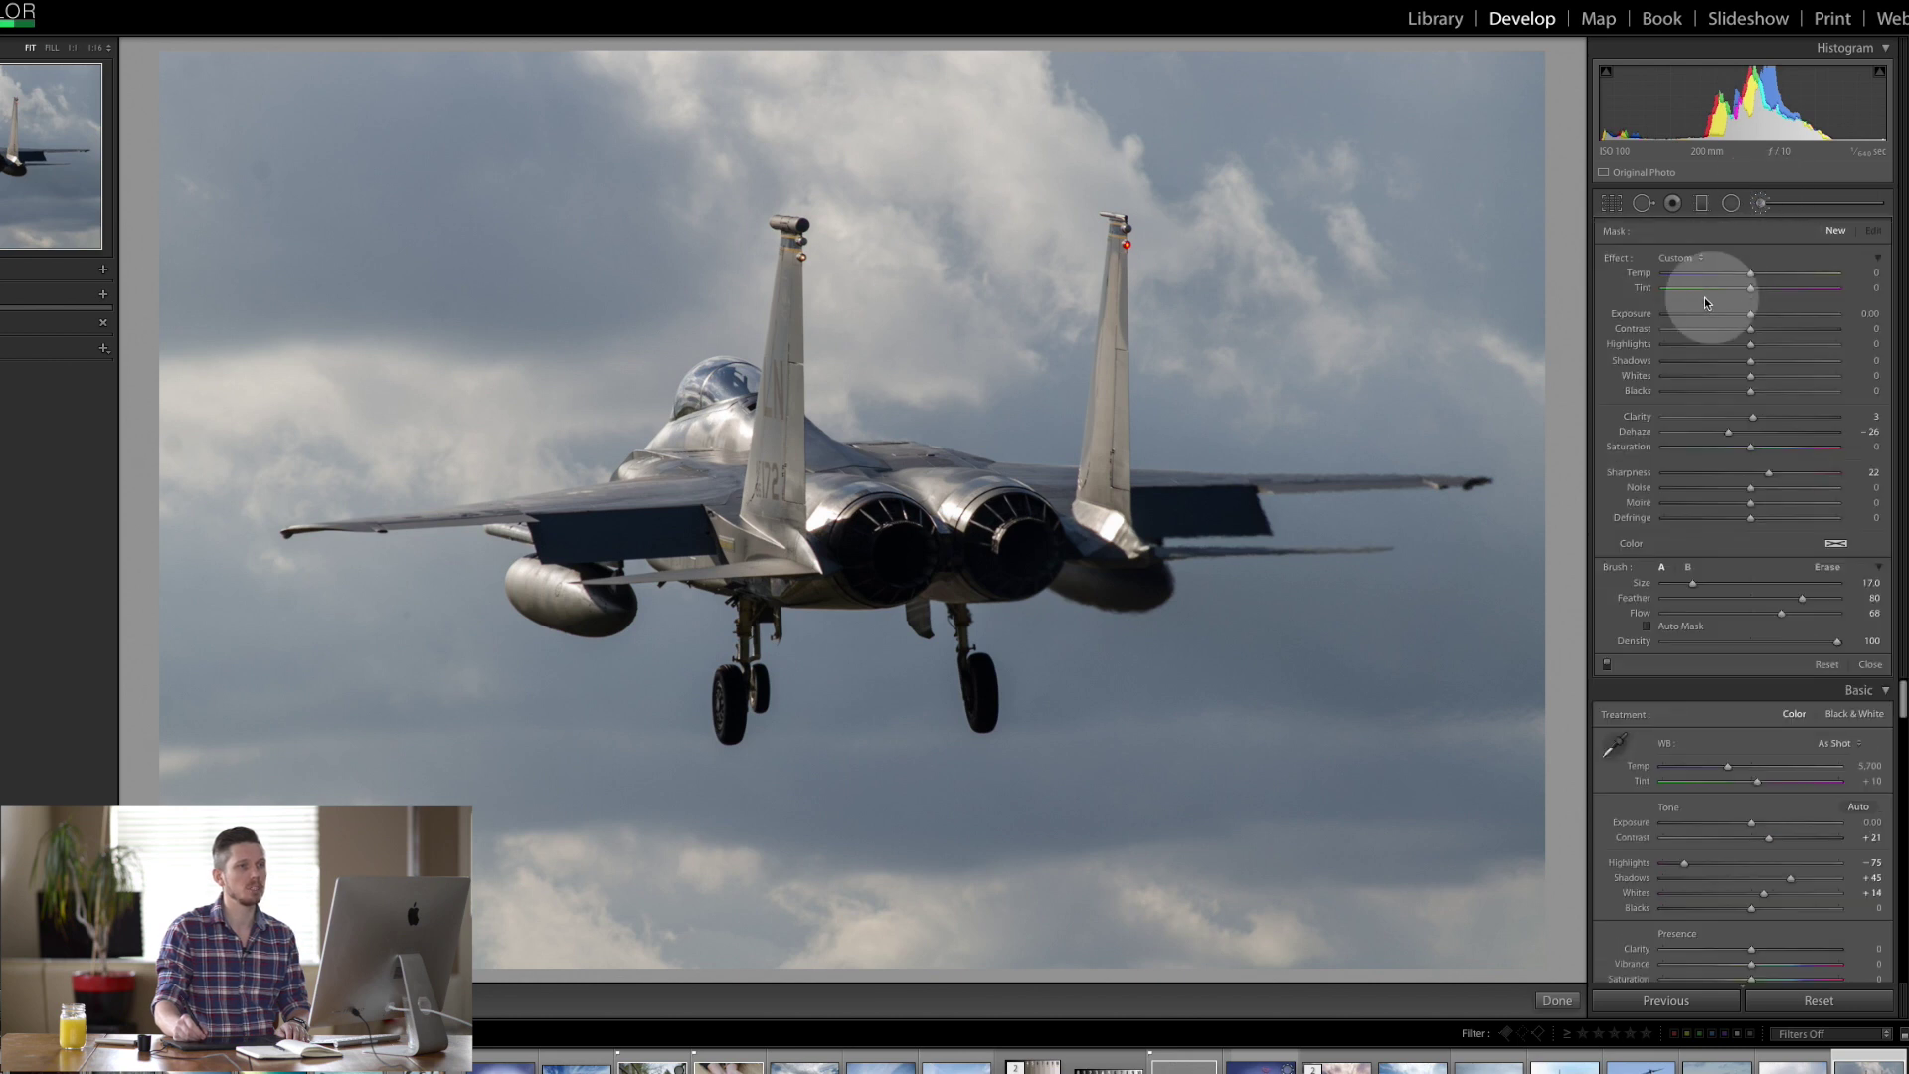
drag(1729, 432, 1750, 432)
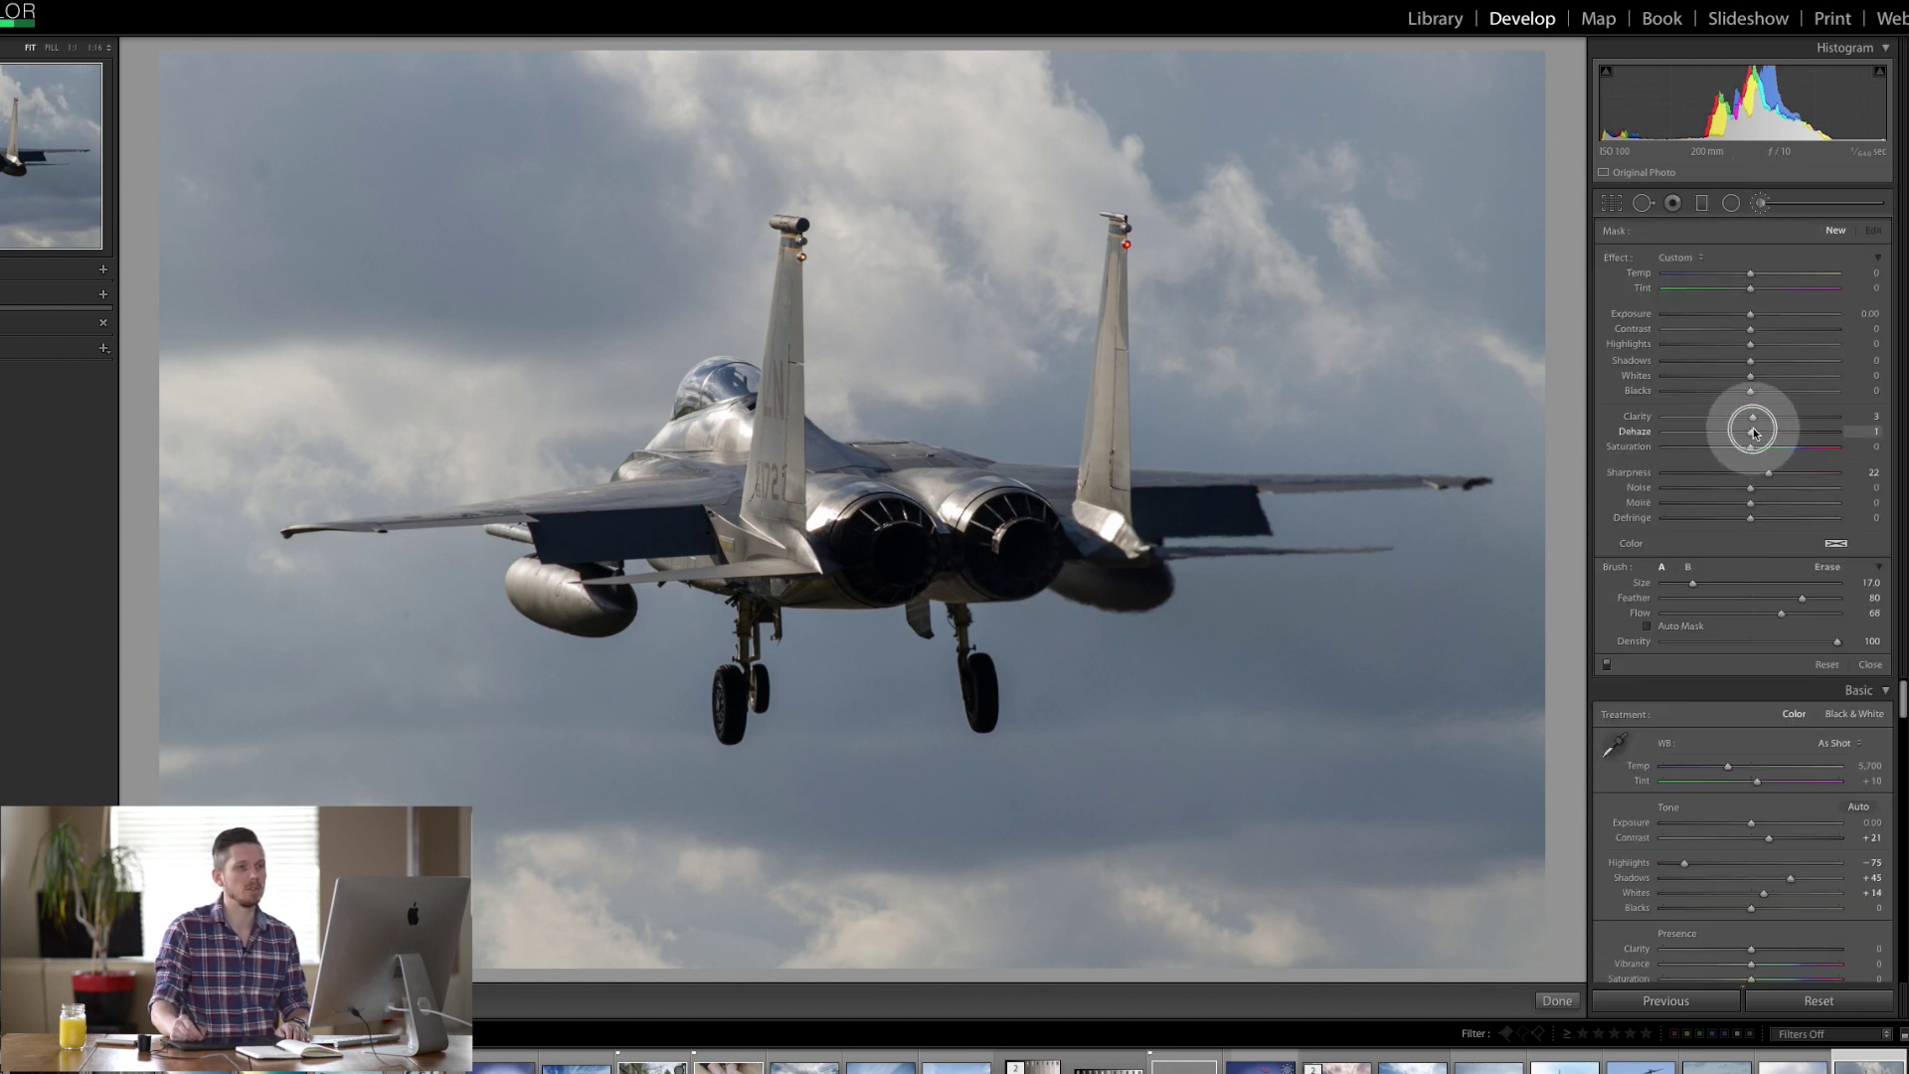
double_click(1617, 261)
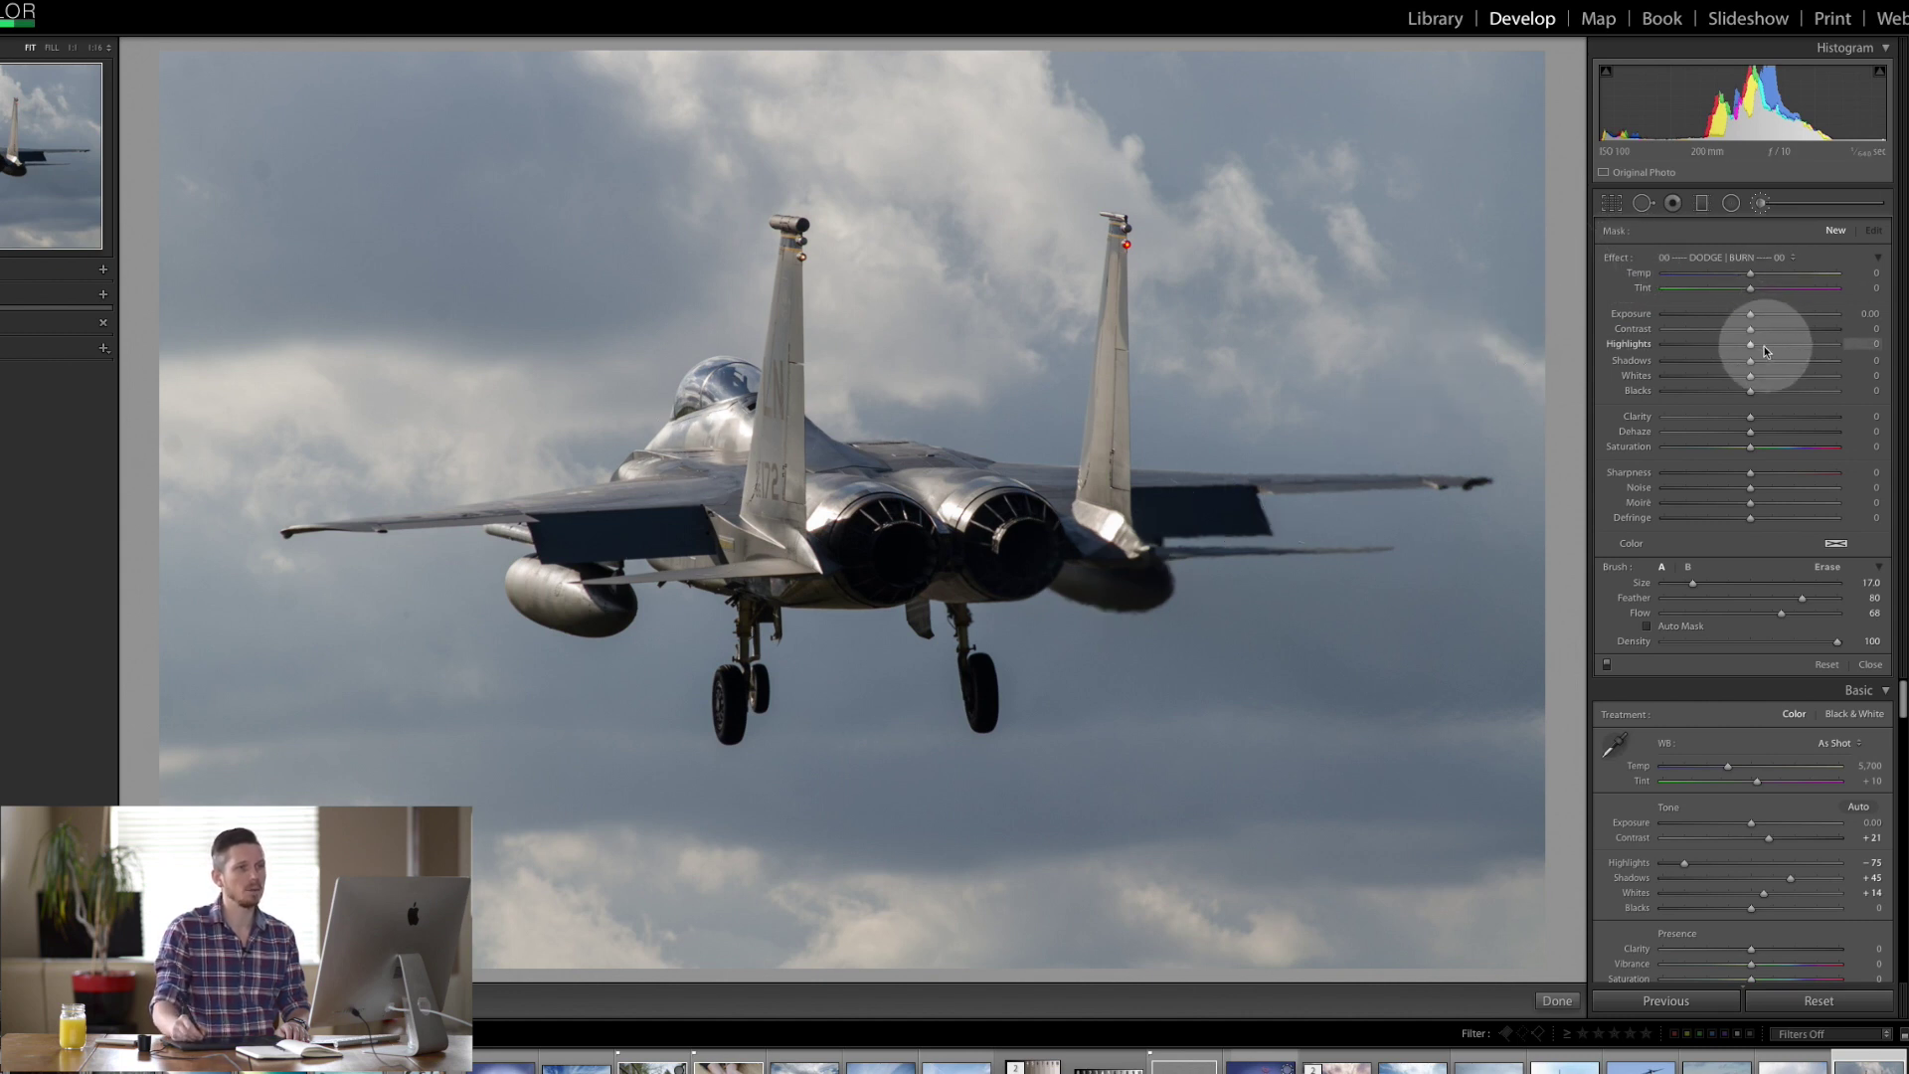
drag(1752, 359, 1810, 360)
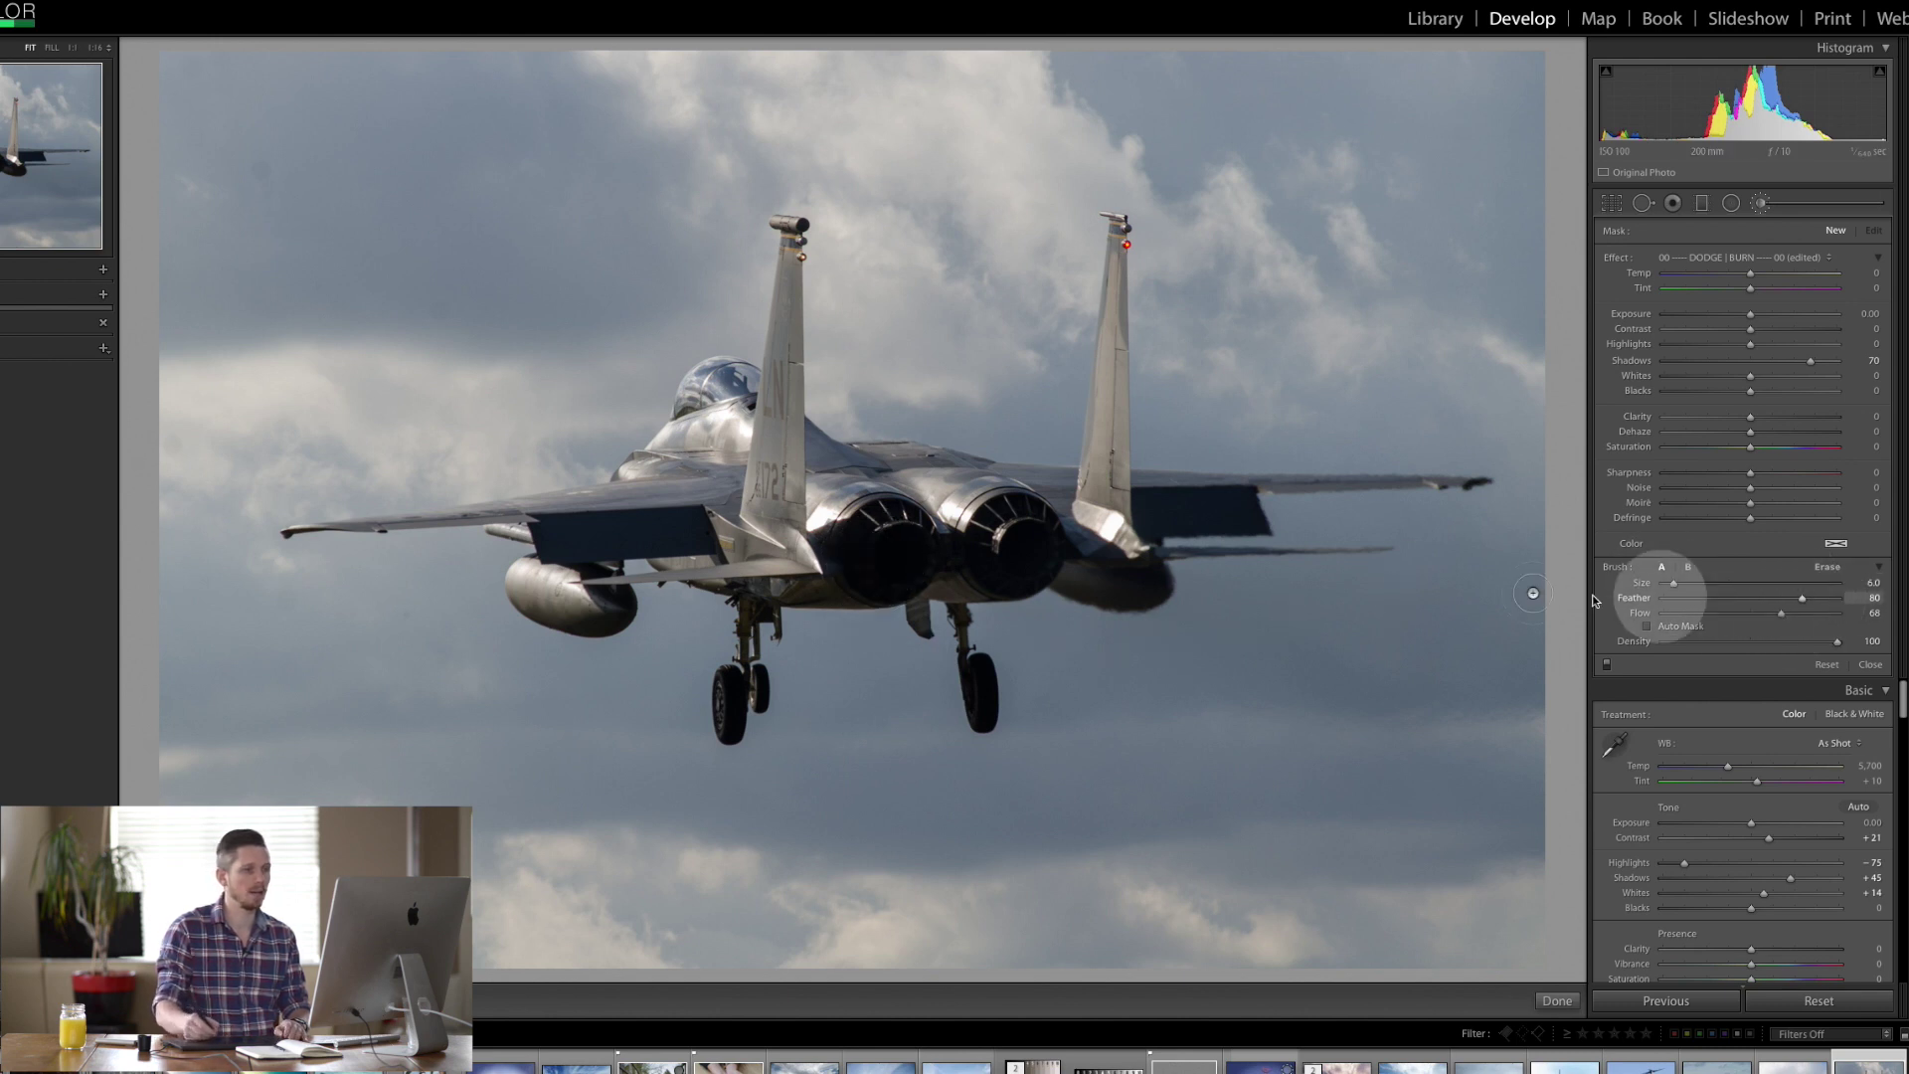
mouse_move(883, 568)
mouse_down()
mouse_move(865, 546)
mouse_move(890, 527)
mouse_up()
mouse_move(1014, 525)
mouse_down()
mouse_move(1034, 553)
mouse_move(1016, 537)
mouse_up()
Step: Compare against the original and paint more brightening into both engine nozzles
click(1703, 709)
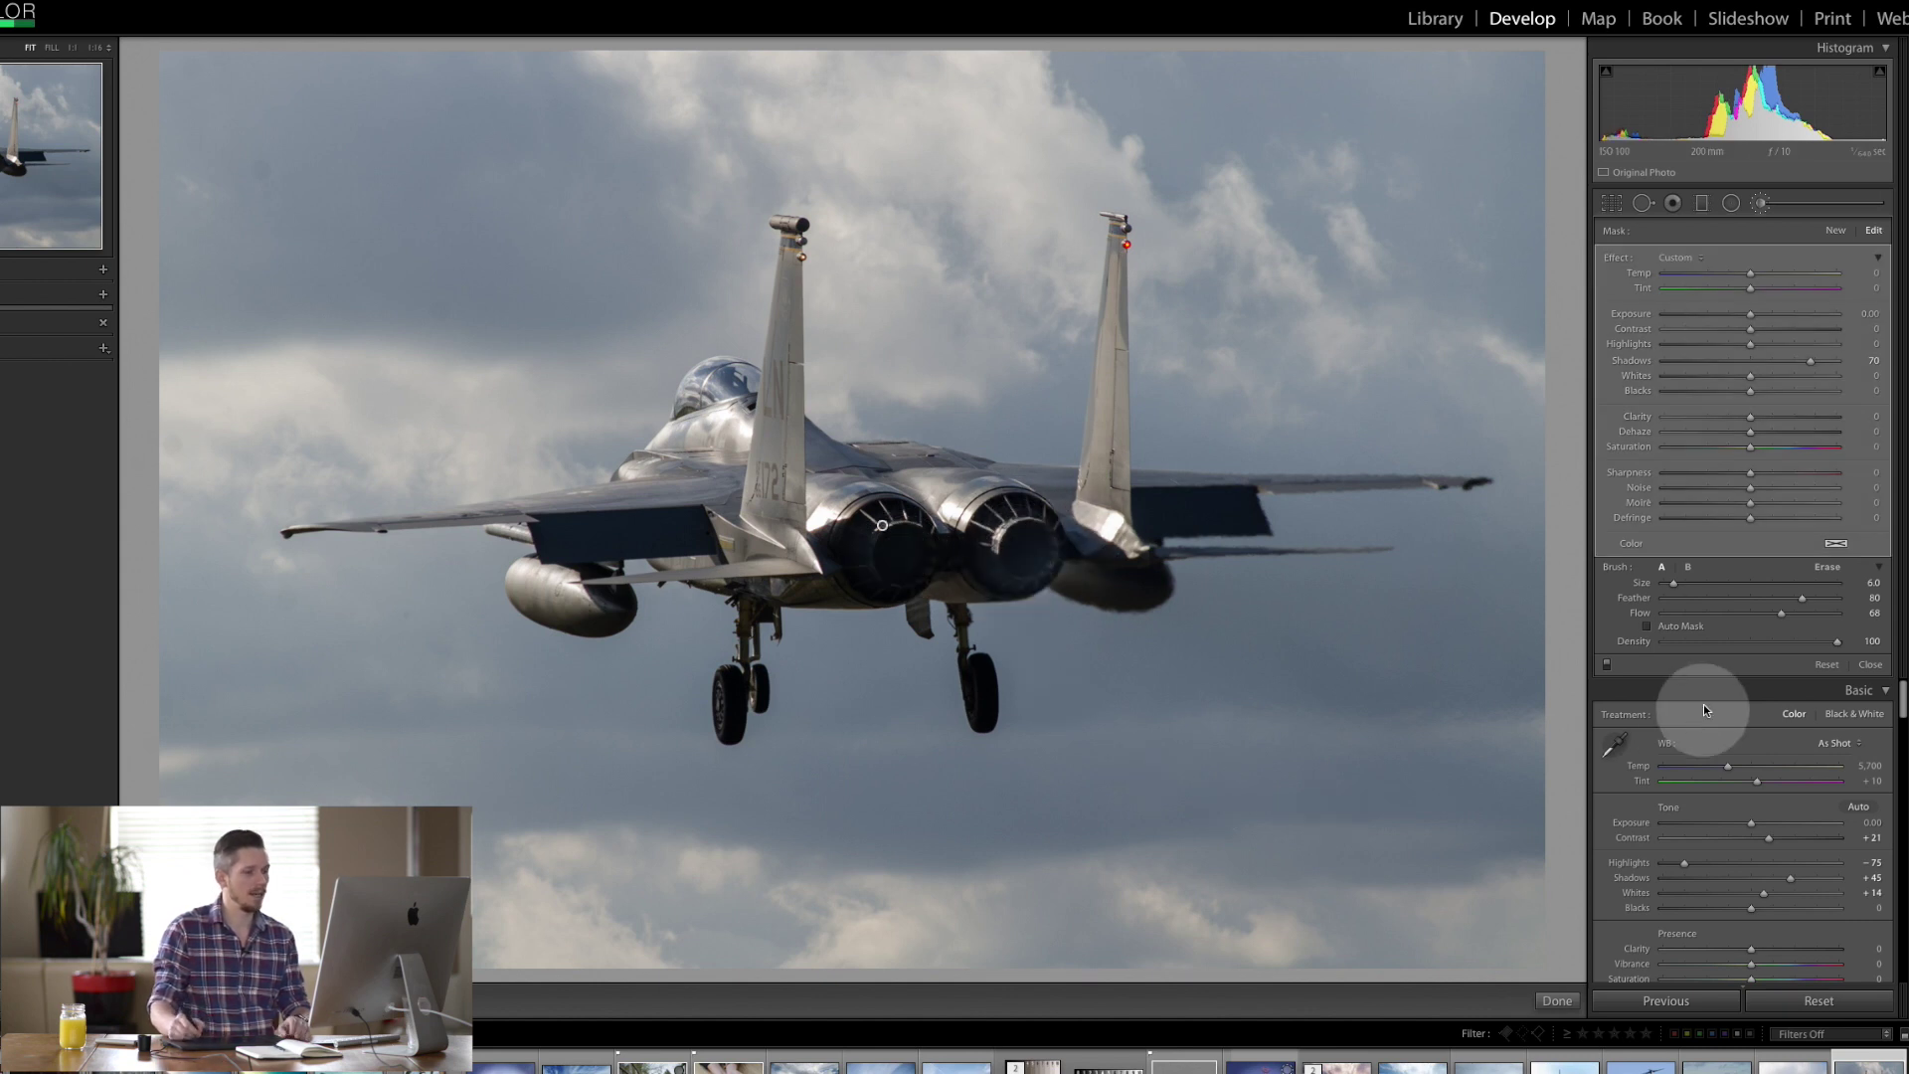
key(backslash)
key(backslash)
key(backslash)
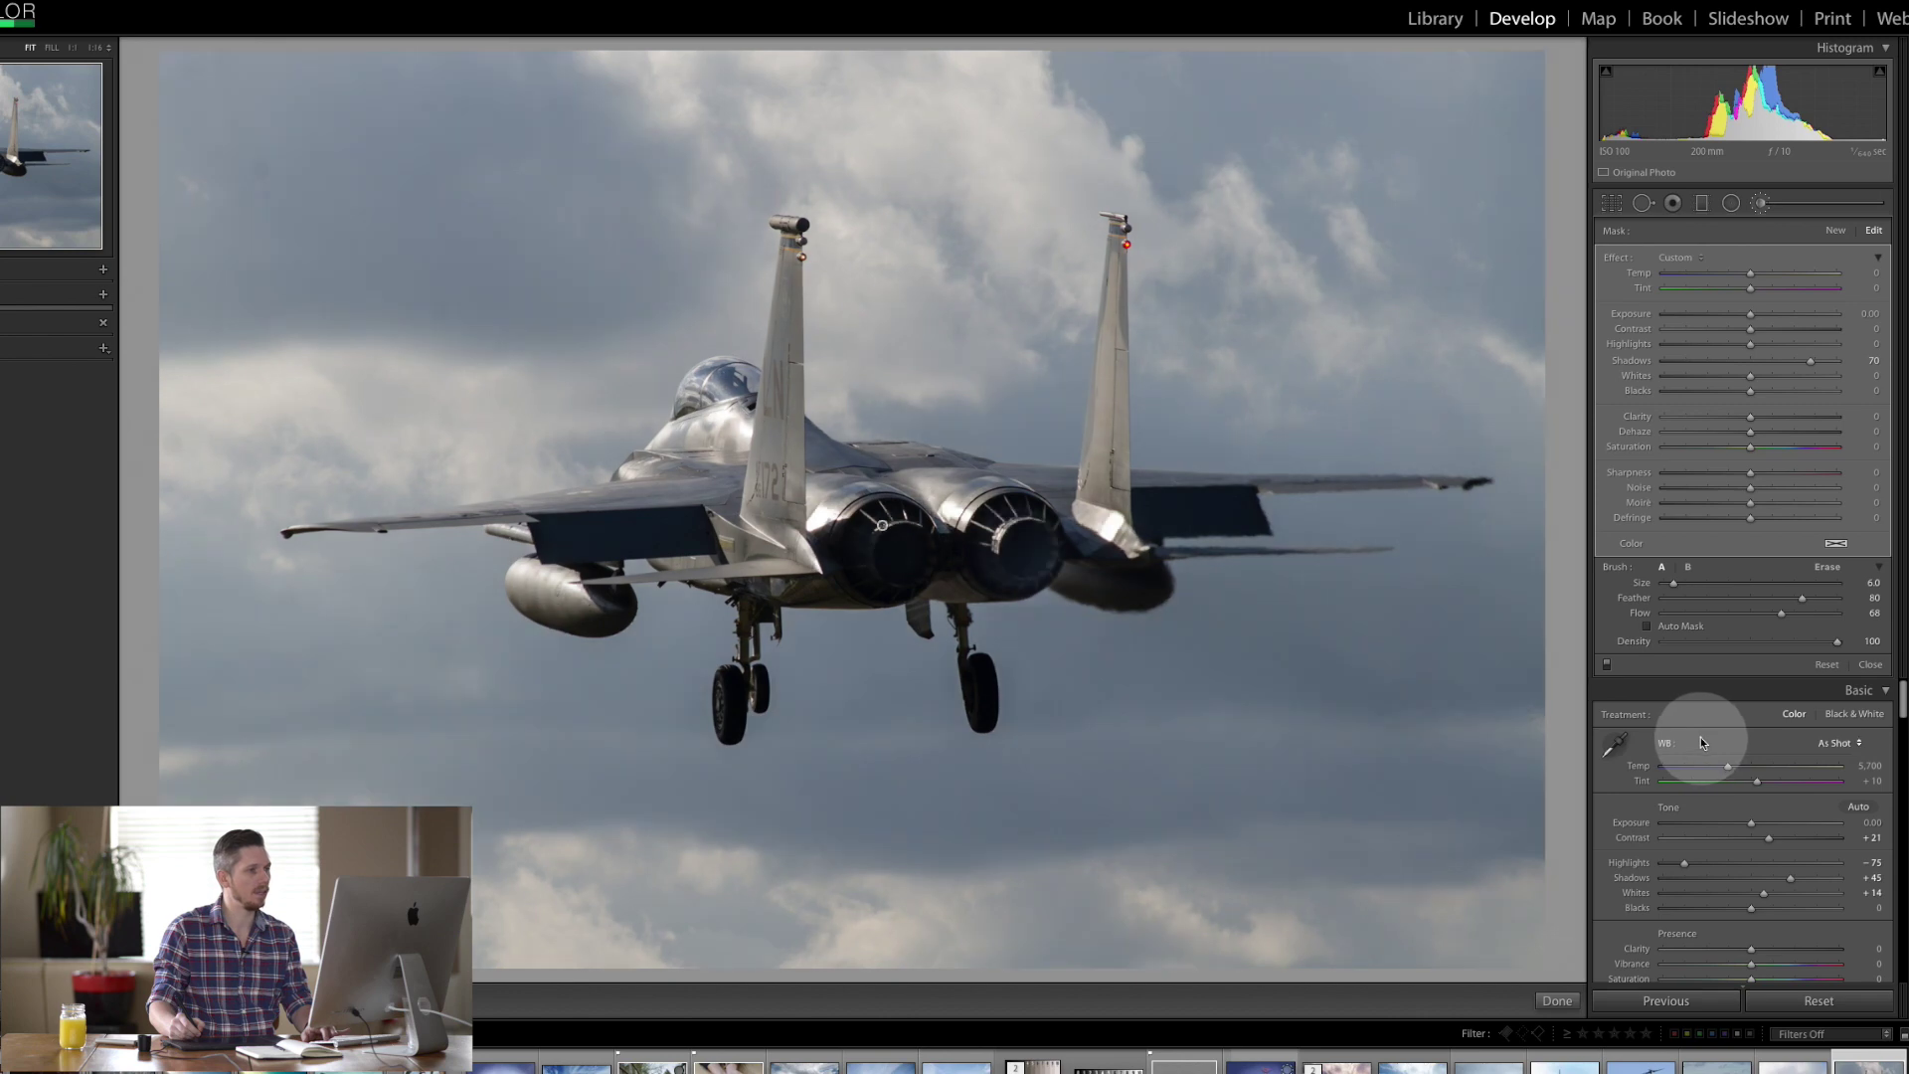
key(backslash)
key(backslash)
key(backslash)
key(backslash)
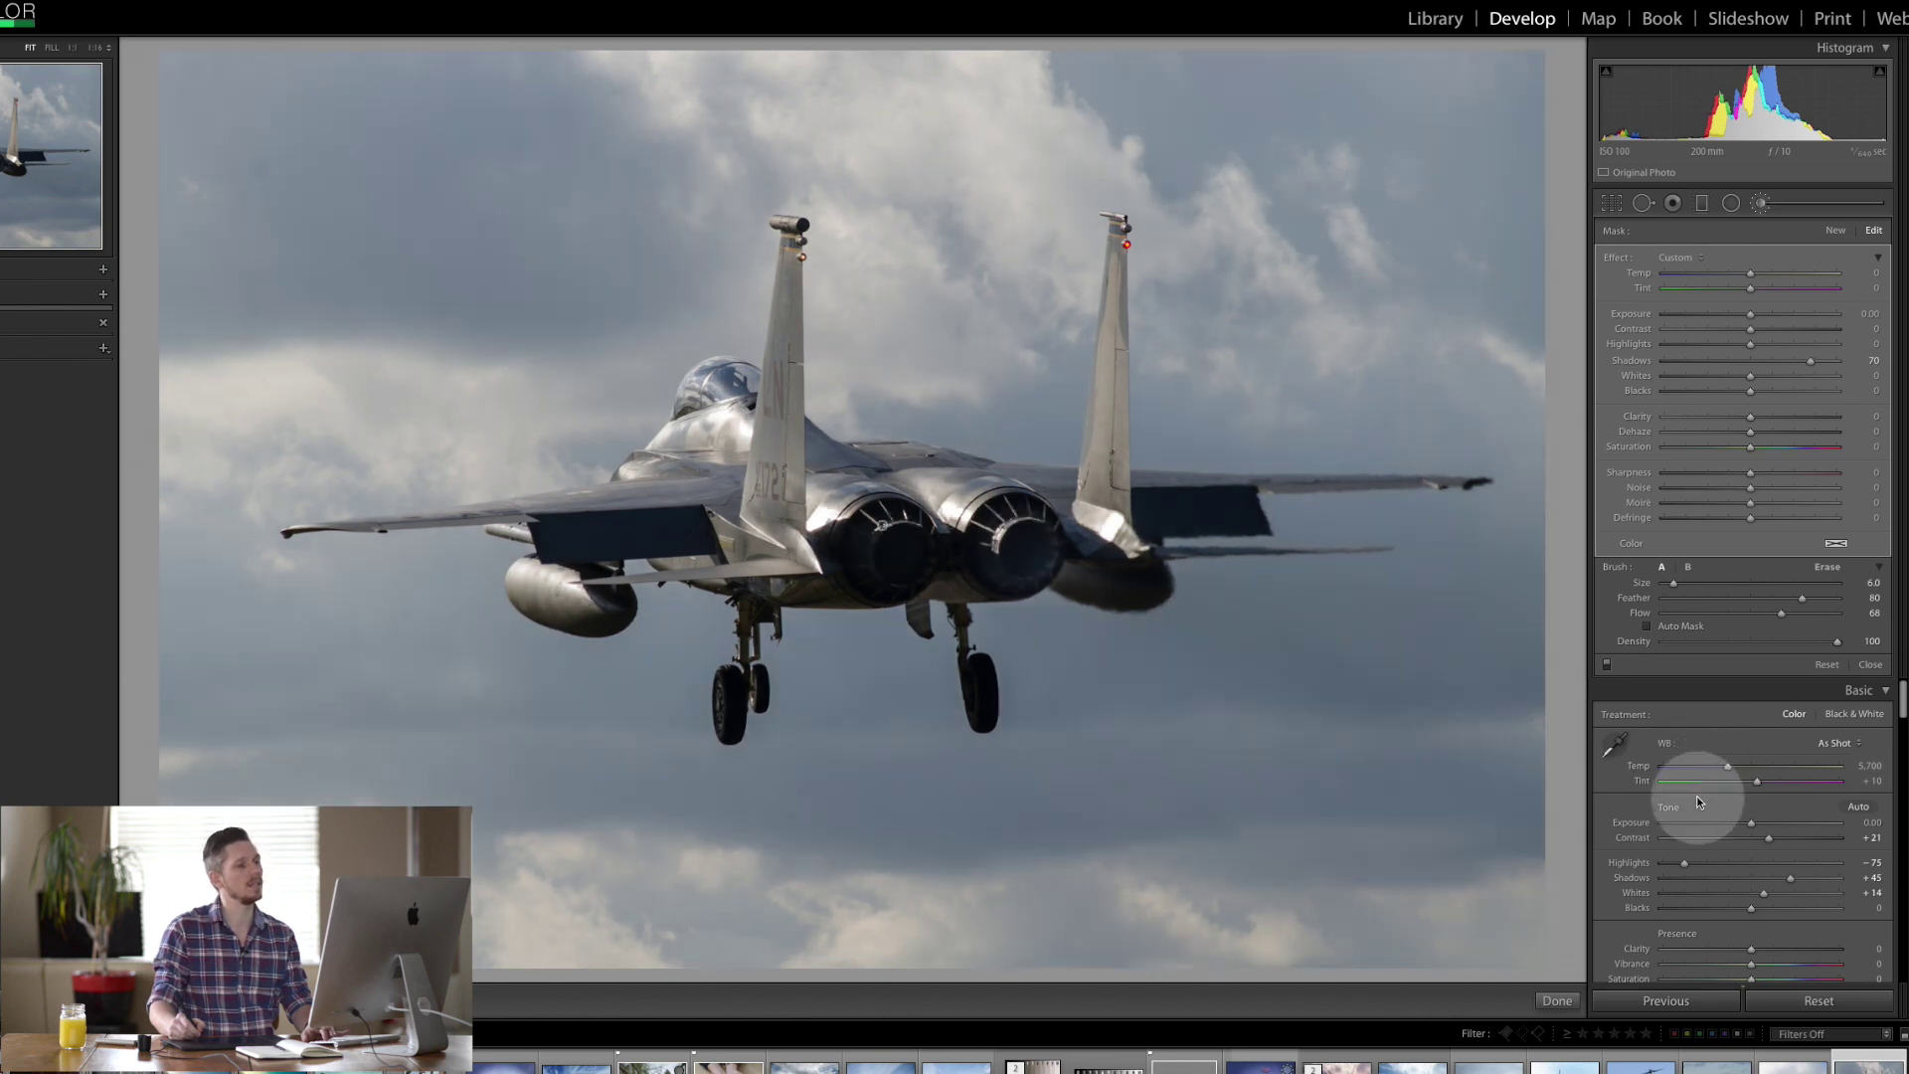
key(backslash)
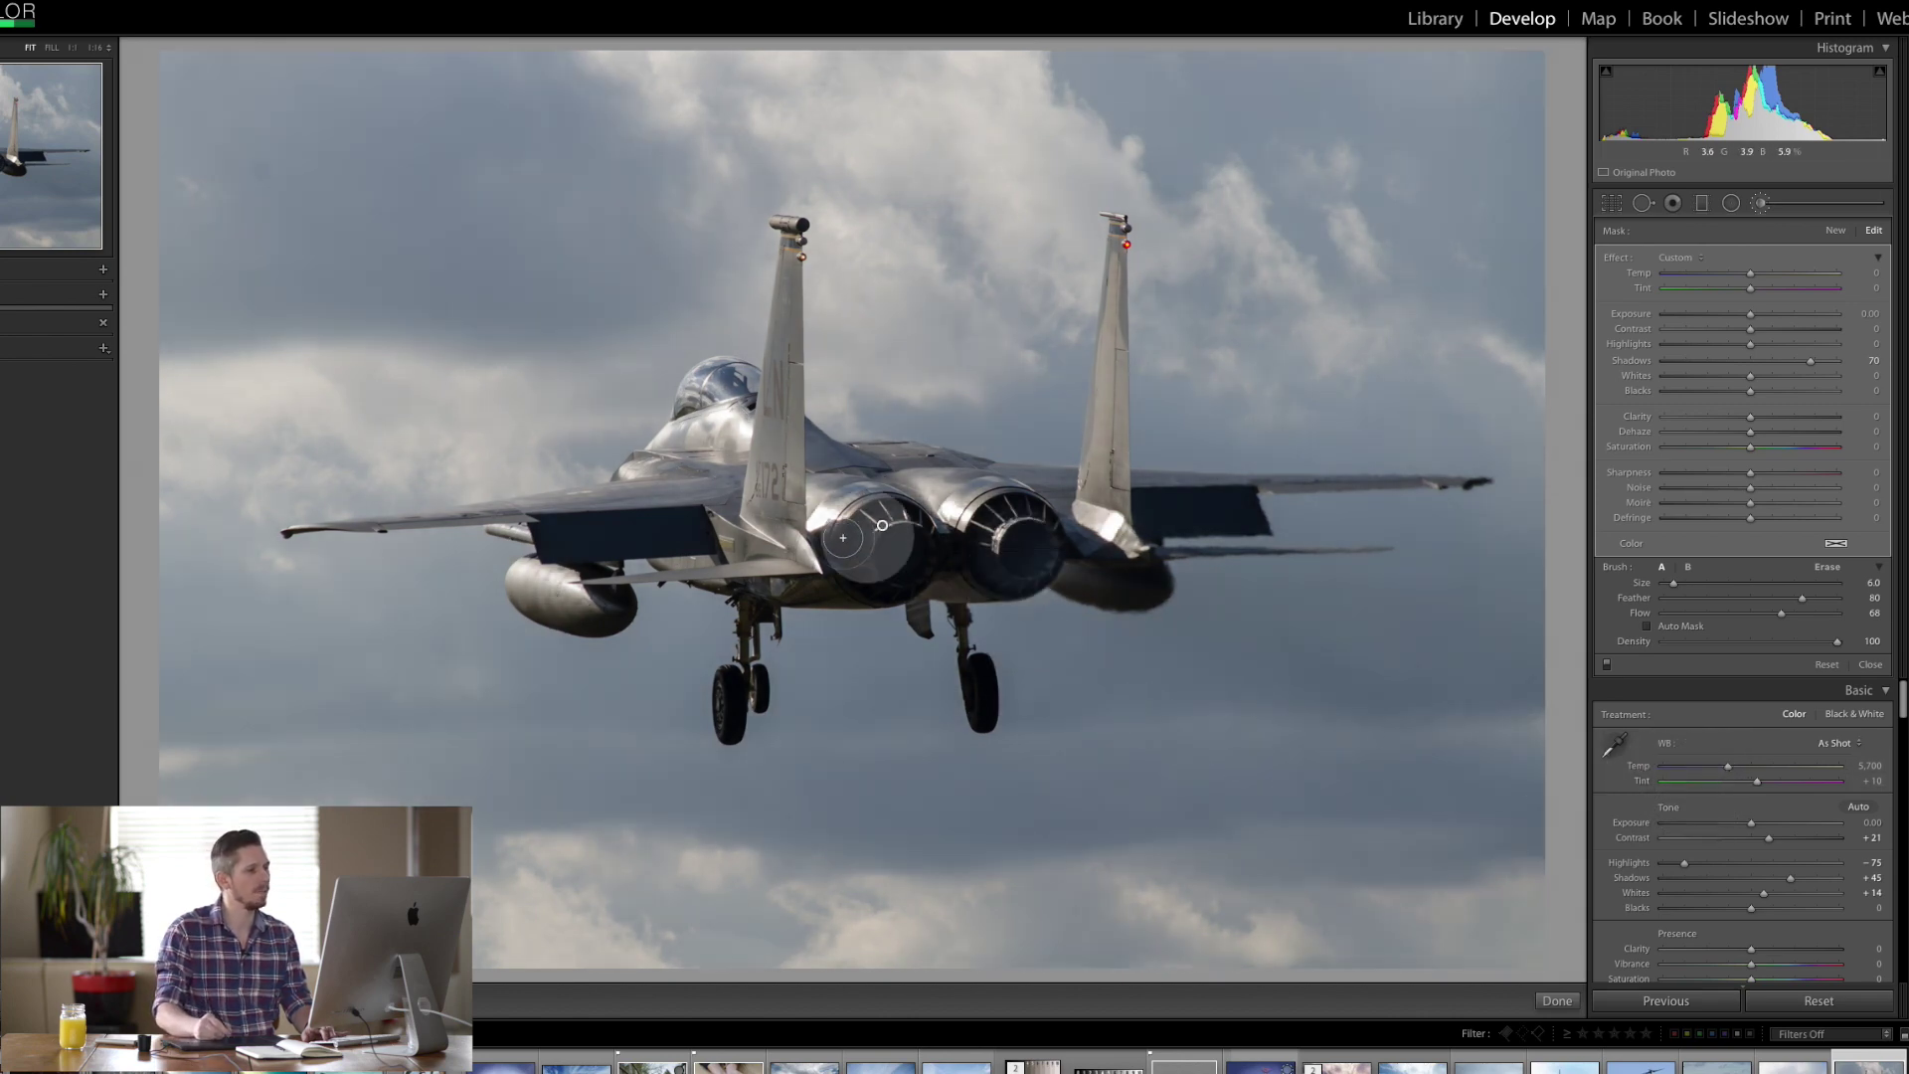
mouse_move(855, 542)
mouse_down()
mouse_move(898, 585)
mouse_move(909, 543)
mouse_move(875, 524)
mouse_up()
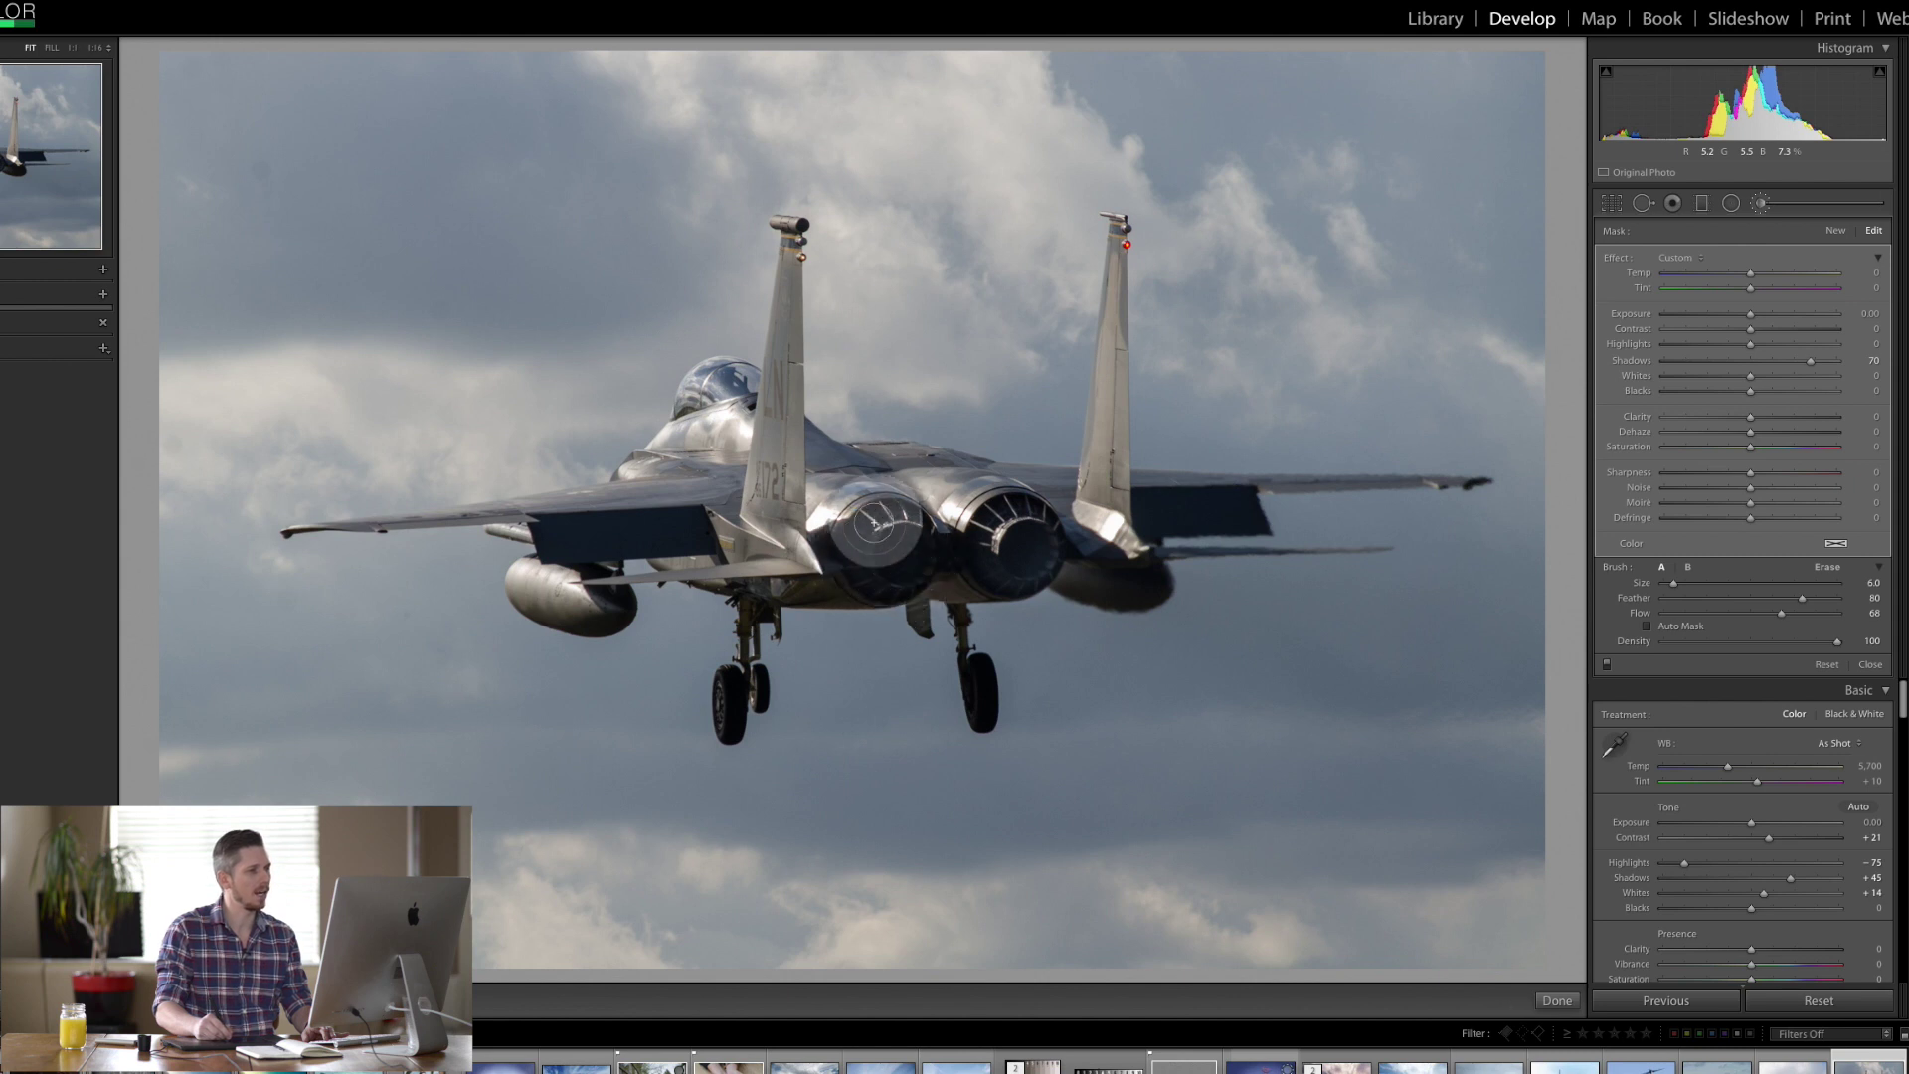
mouse_move(1018, 516)
mouse_down()
mouse_move(990, 502)
mouse_move(981, 566)
mouse_move(1041, 560)
mouse_move(1009, 541)
mouse_up()
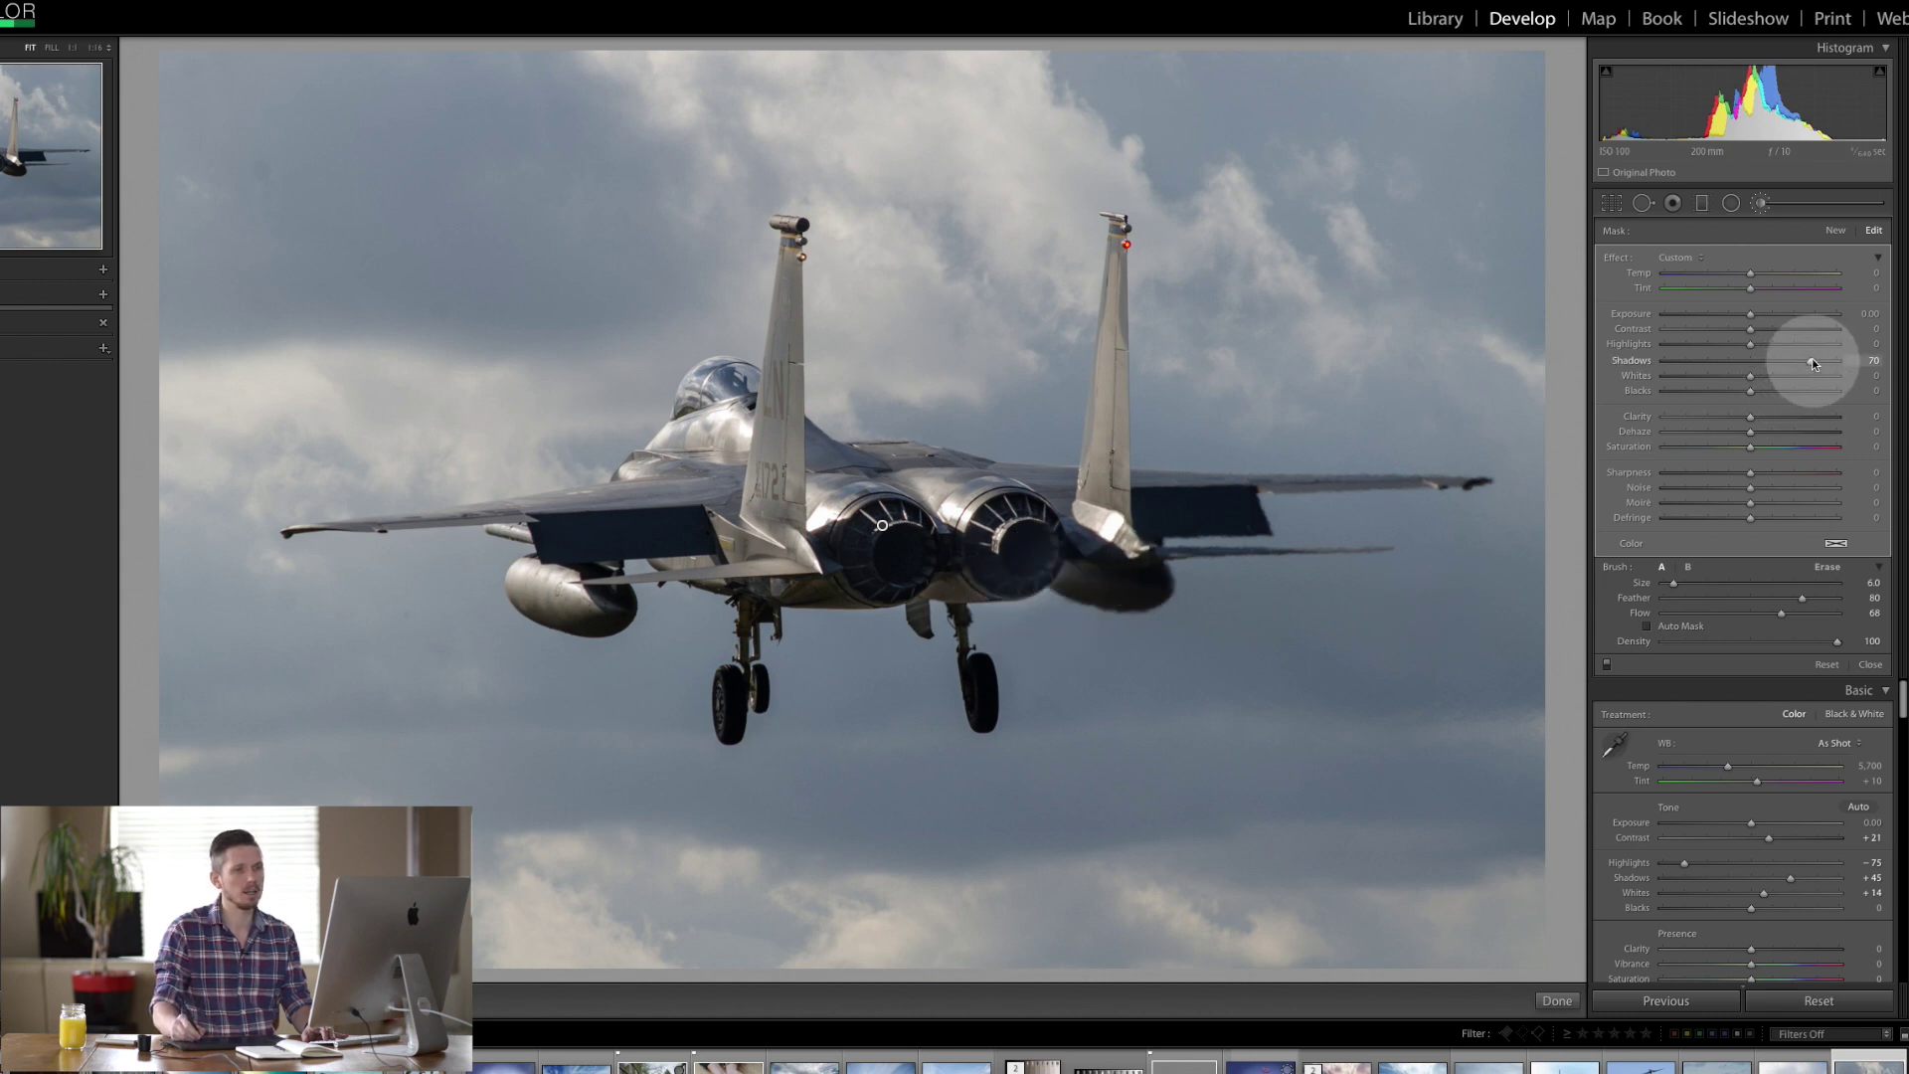
Step: Set the engine mask to Contrast −70, Shadows 45 and Dehaze 2
drag(1811, 364, 1794, 365)
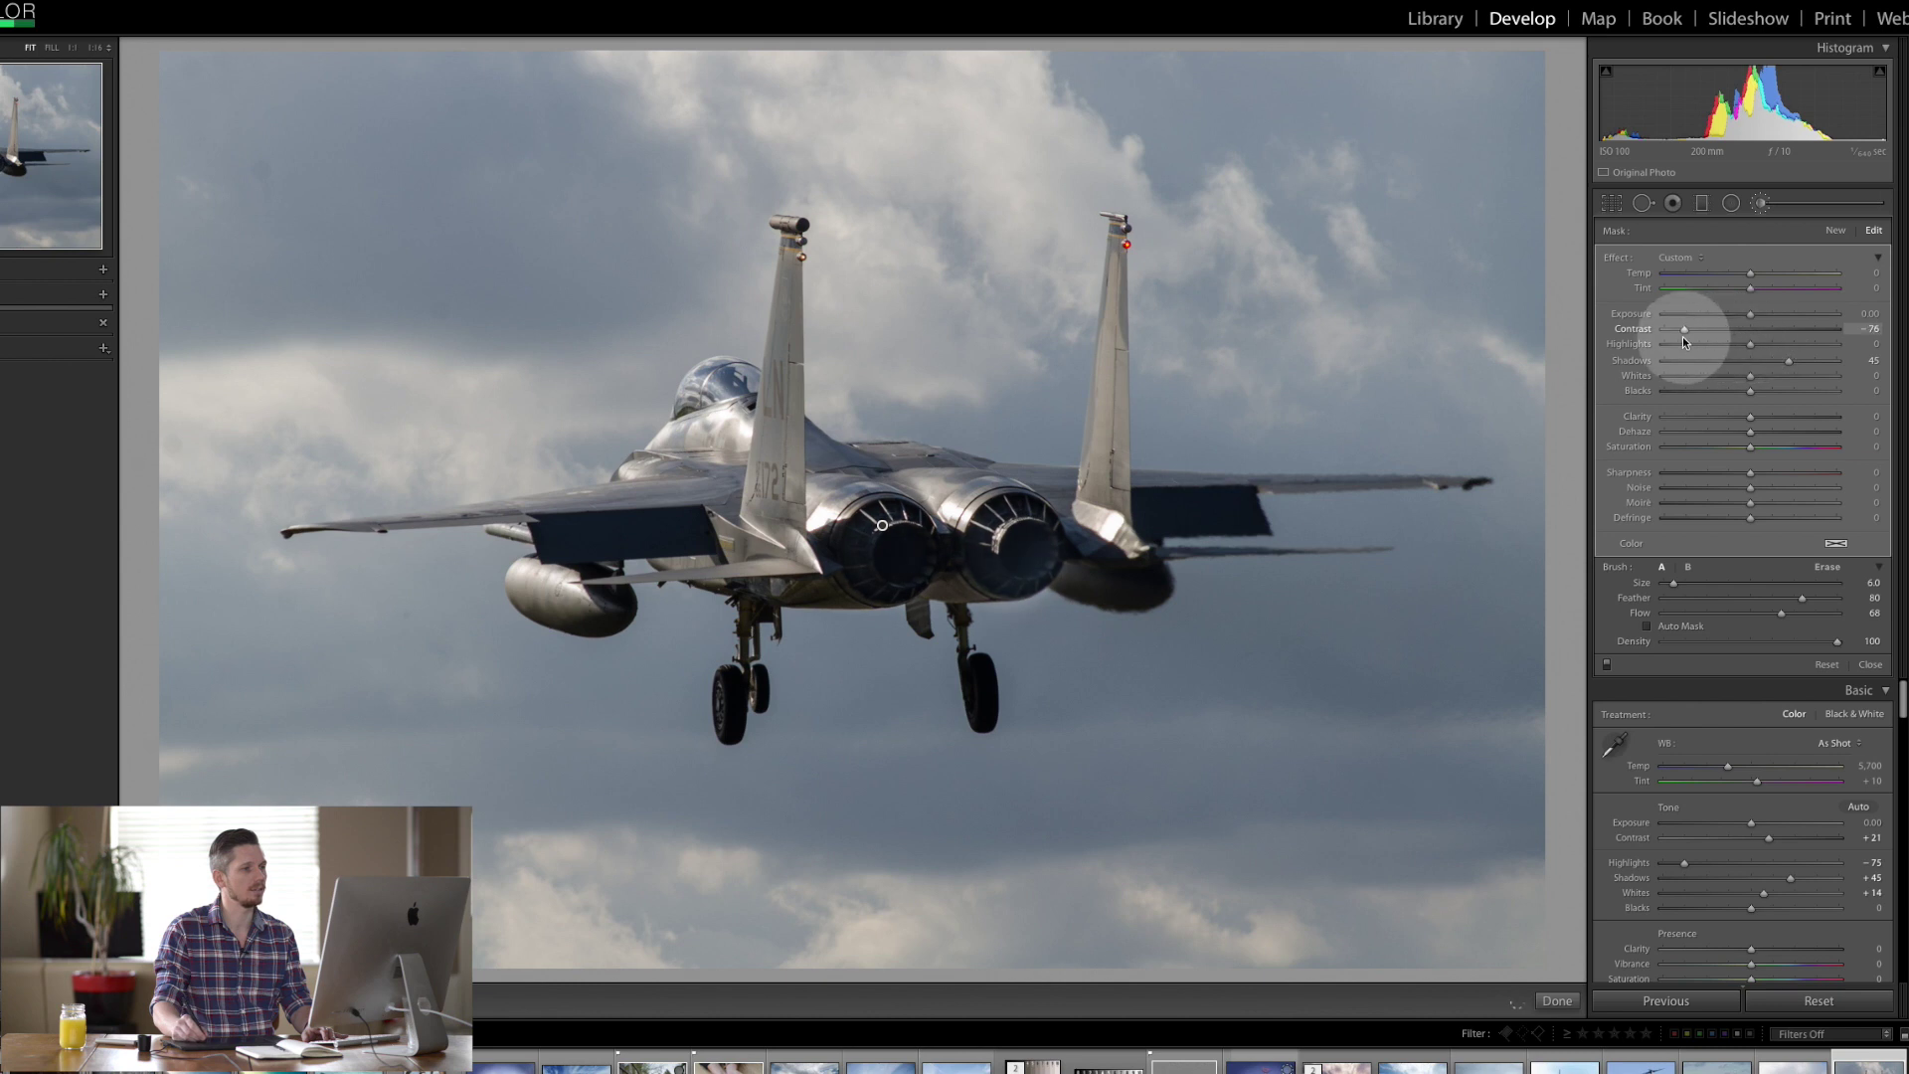
drag(1648, 344, 1781, 344)
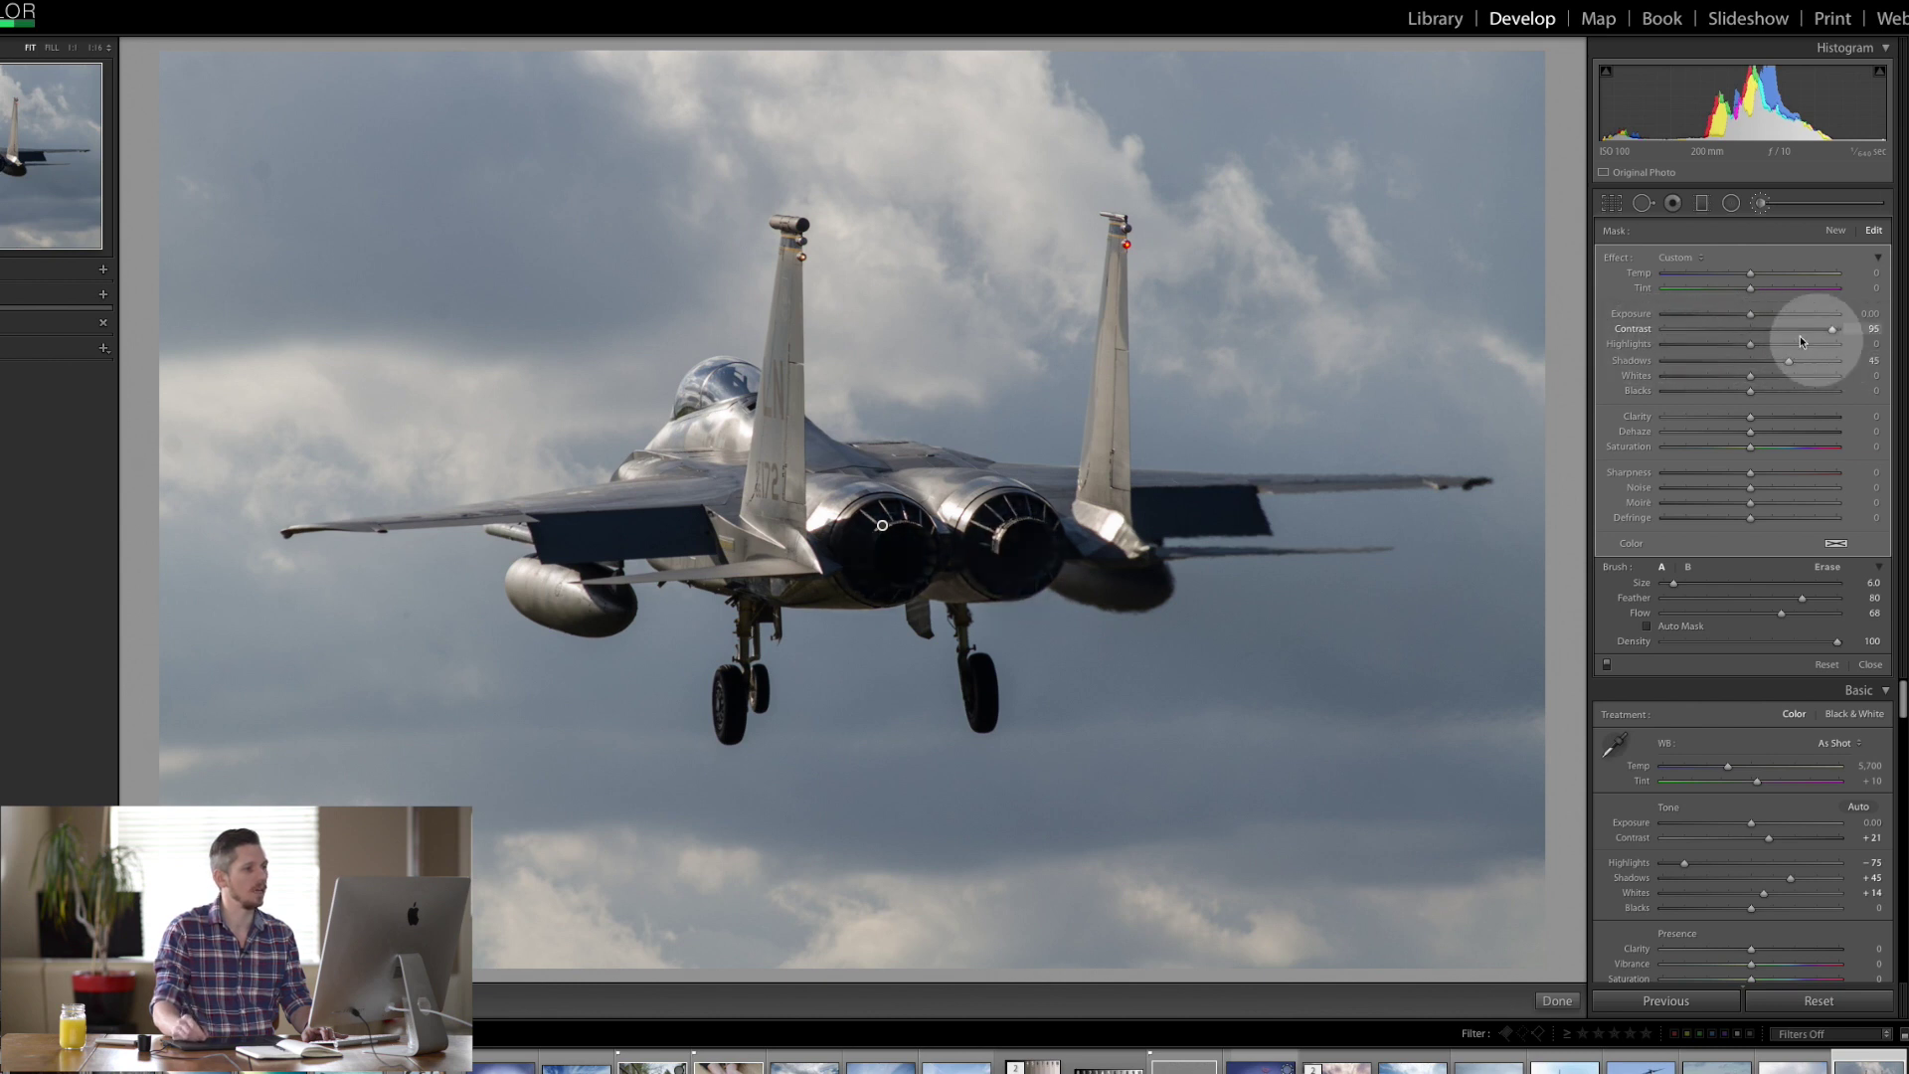
mouse_move(1800, 338)
mouse_down()
mouse_move(1638, 338)
mouse_move(1690, 332)
mouse_up()
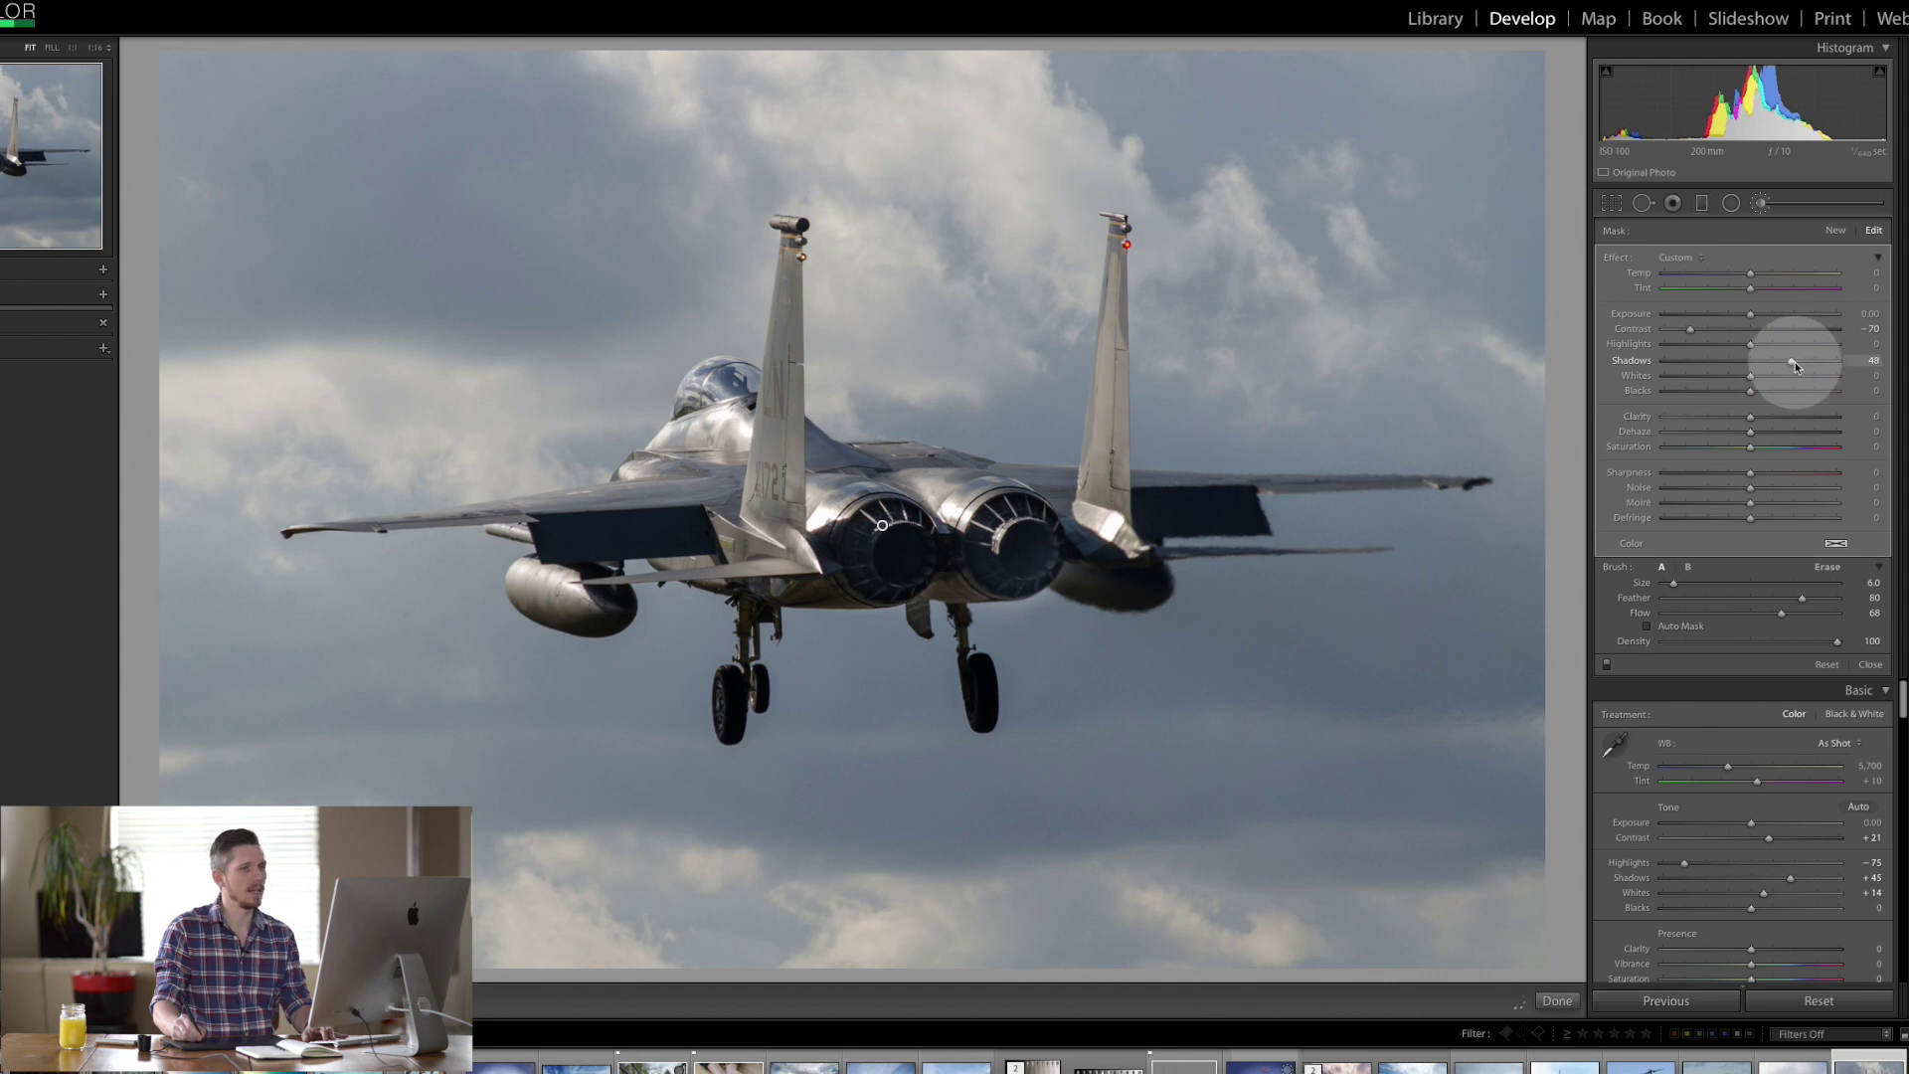
drag(1794, 362, 1791, 363)
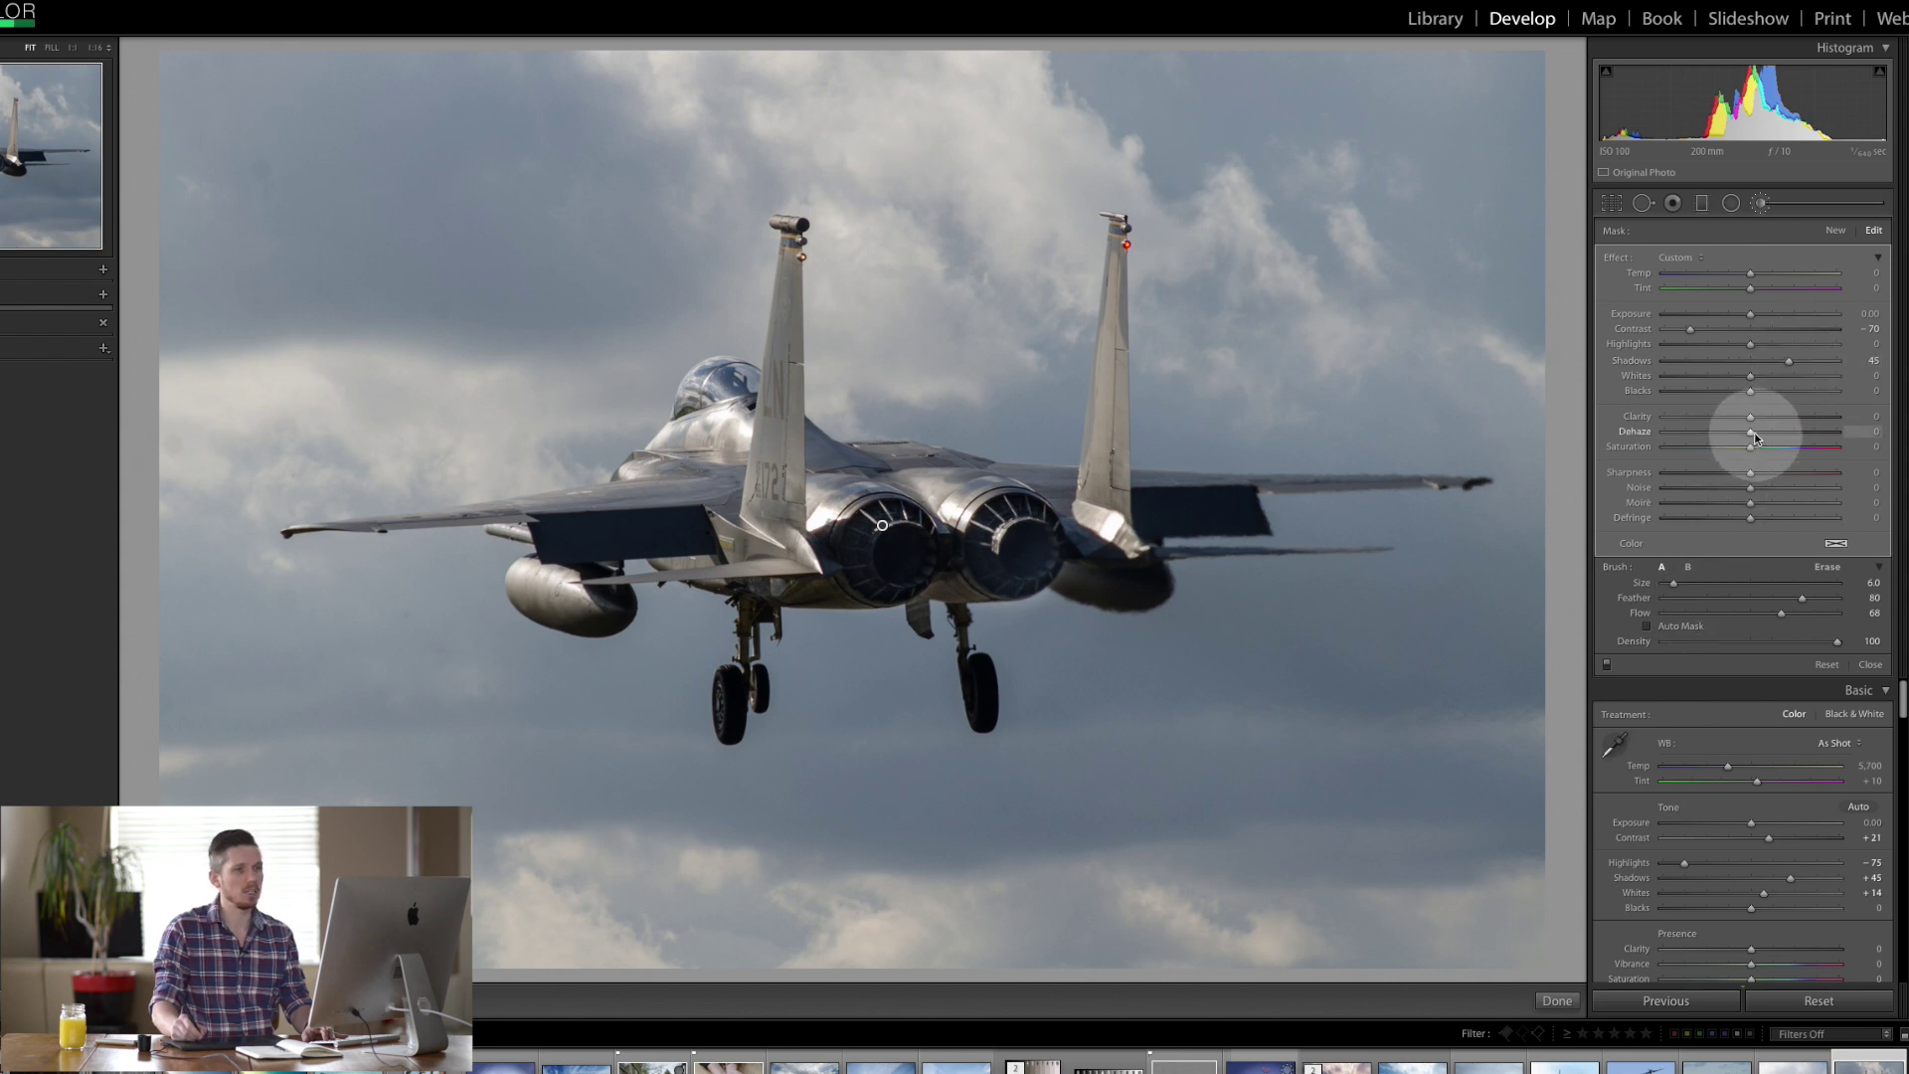
drag(1754, 434, 1753, 431)
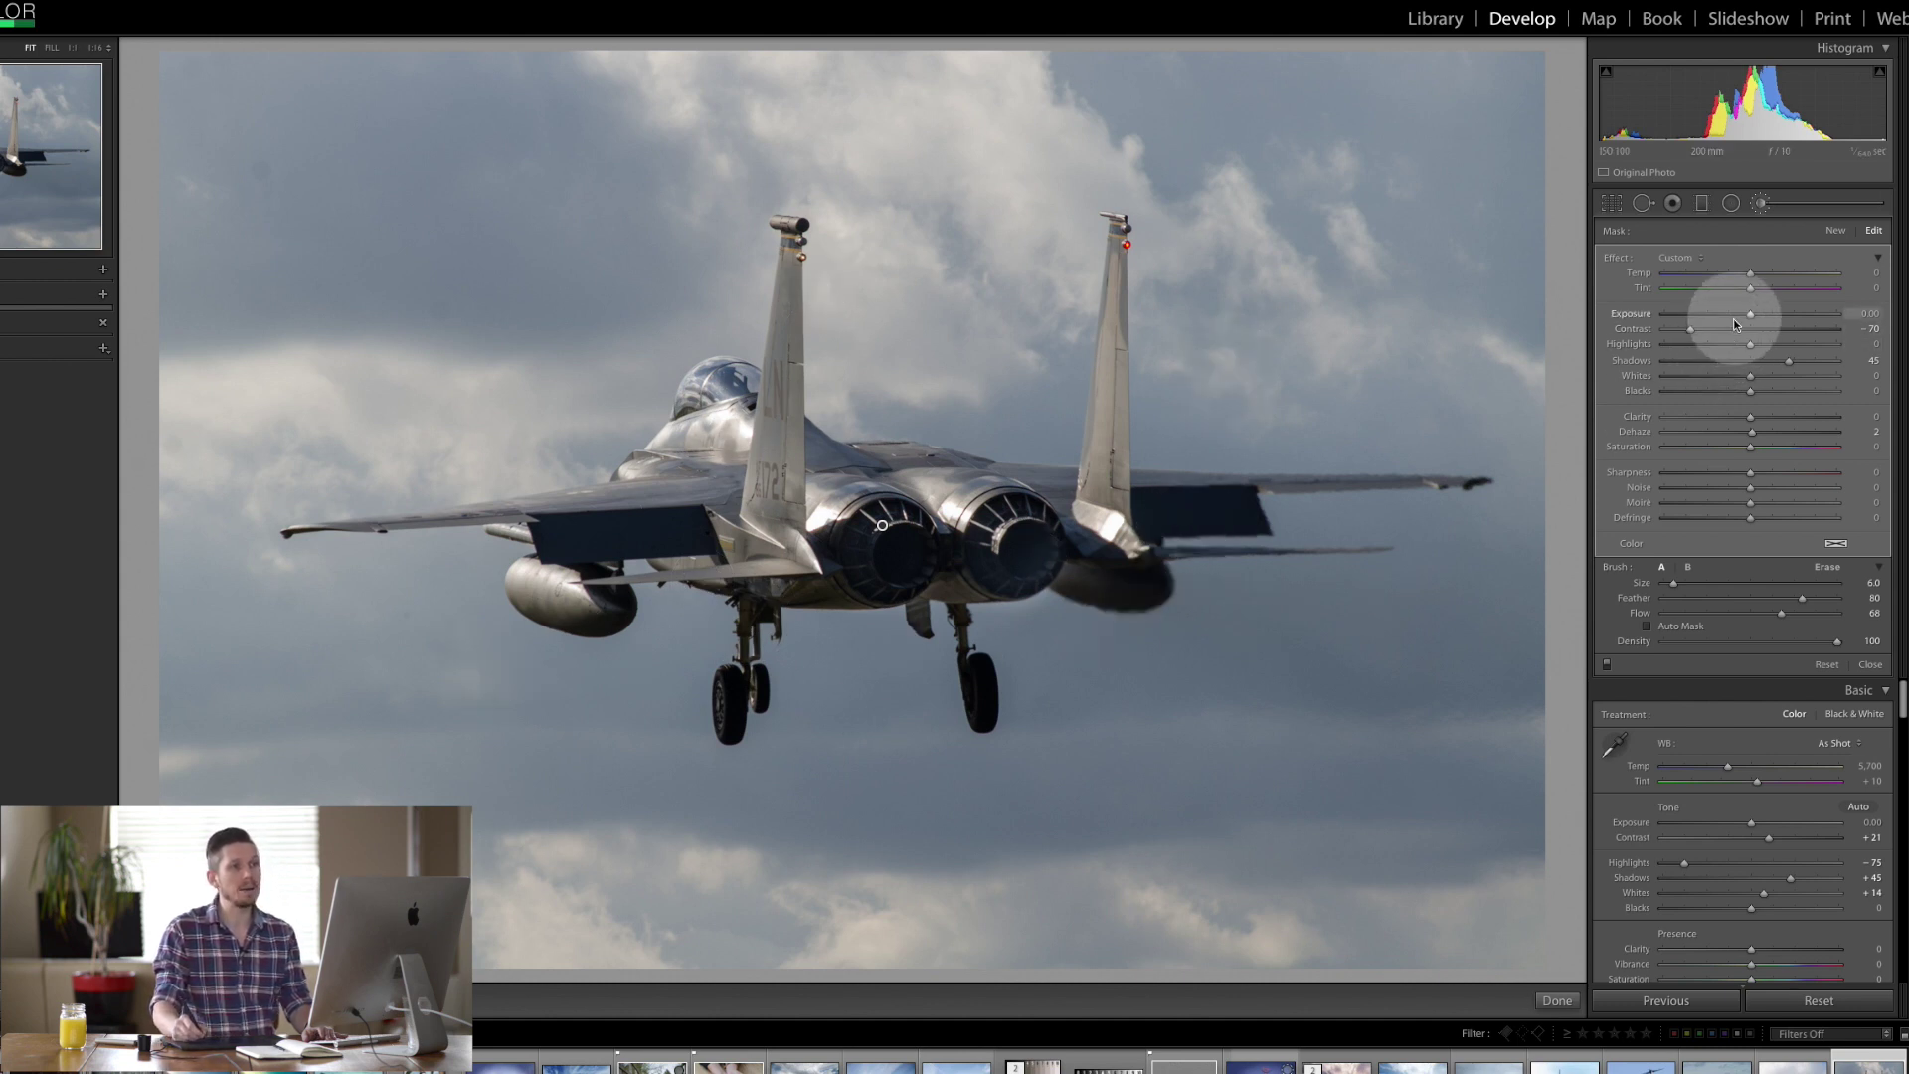
Step: Start a new Highlights 100 brush adjustment with flow lowered to 23
click(1837, 232)
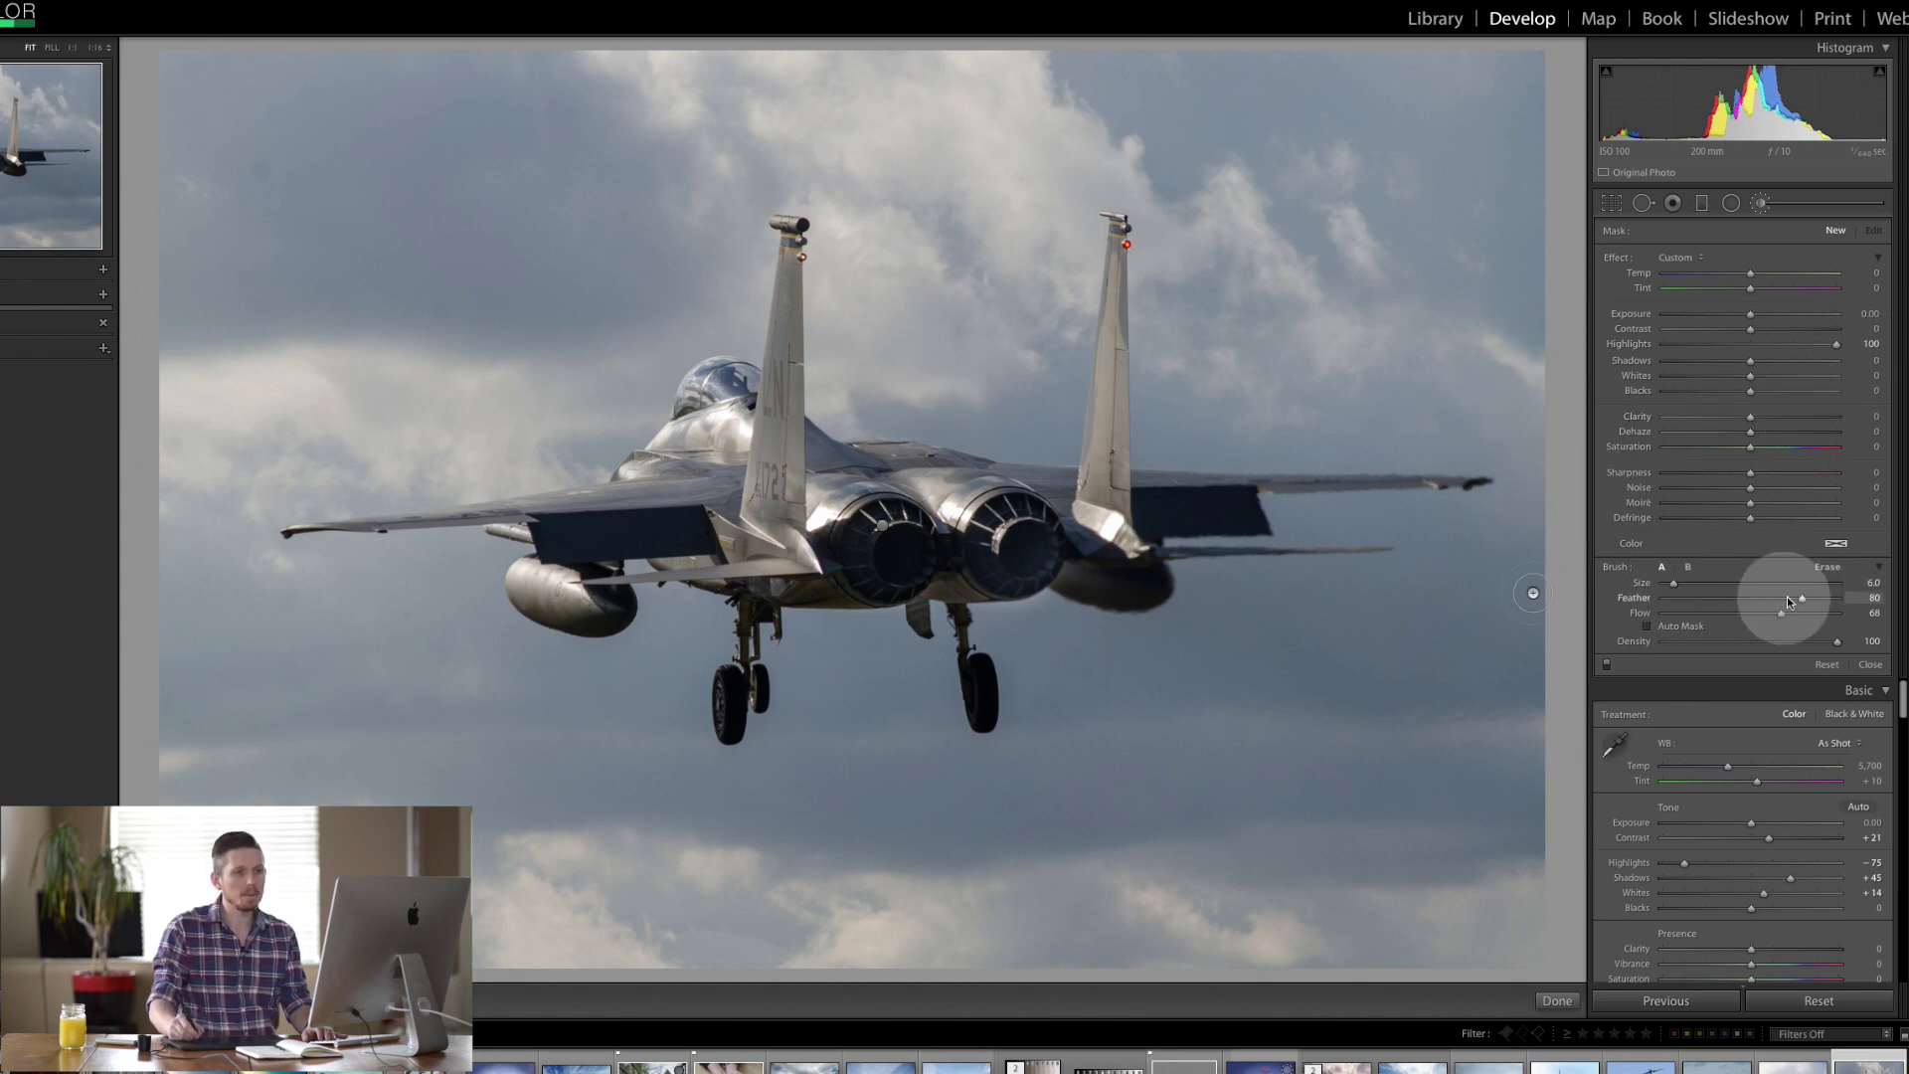
drag(1771, 623, 1717, 619)
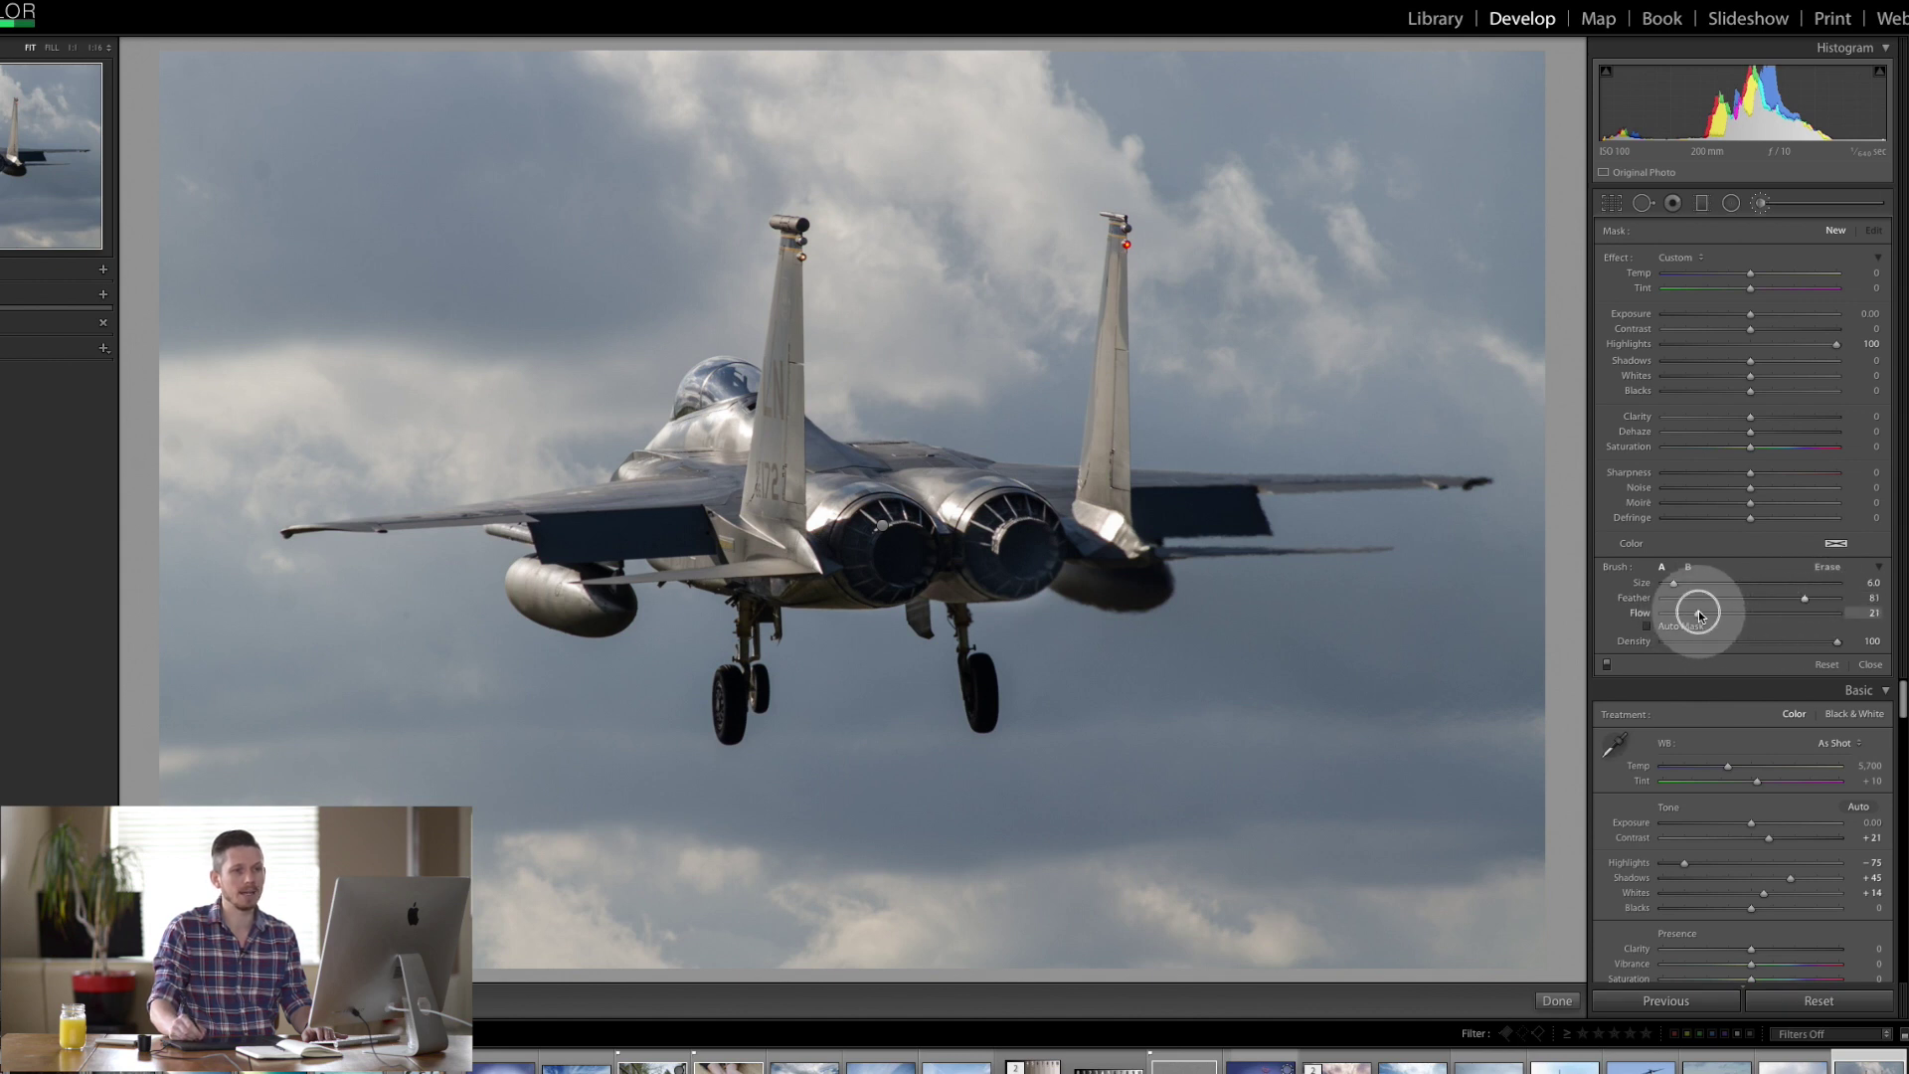
drag(1700, 614, 1703, 616)
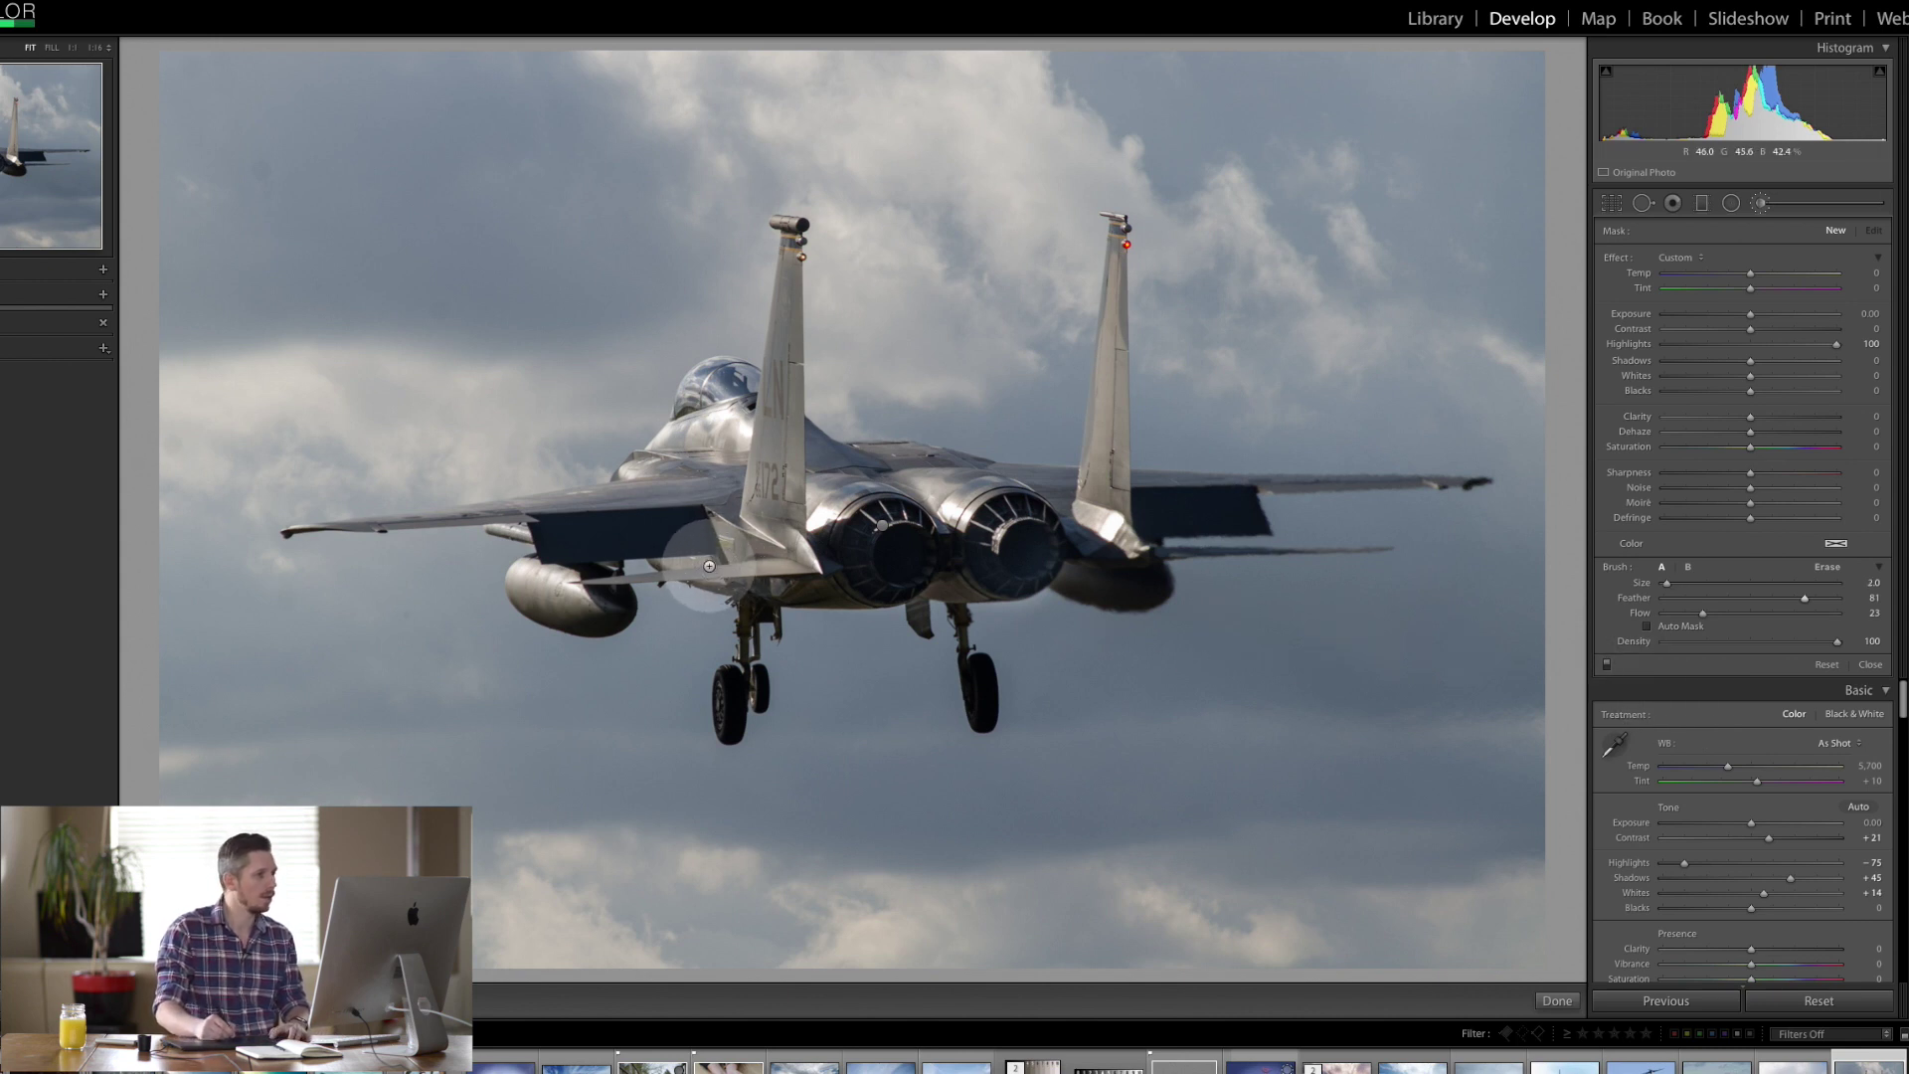
Step: Paint the brightening over the canopy, fuselage, tail fin, left wing and engines
mouse_move(705, 553)
mouse_down()
mouse_move(822, 512)
mouse_move(721, 412)
mouse_move(736, 436)
mouse_move(726, 415)
mouse_move(798, 452)
mouse_move(753, 477)
mouse_move(707, 435)
mouse_move(748, 430)
mouse_move(690, 364)
mouse_move(690, 387)
mouse_move(735, 393)
mouse_up()
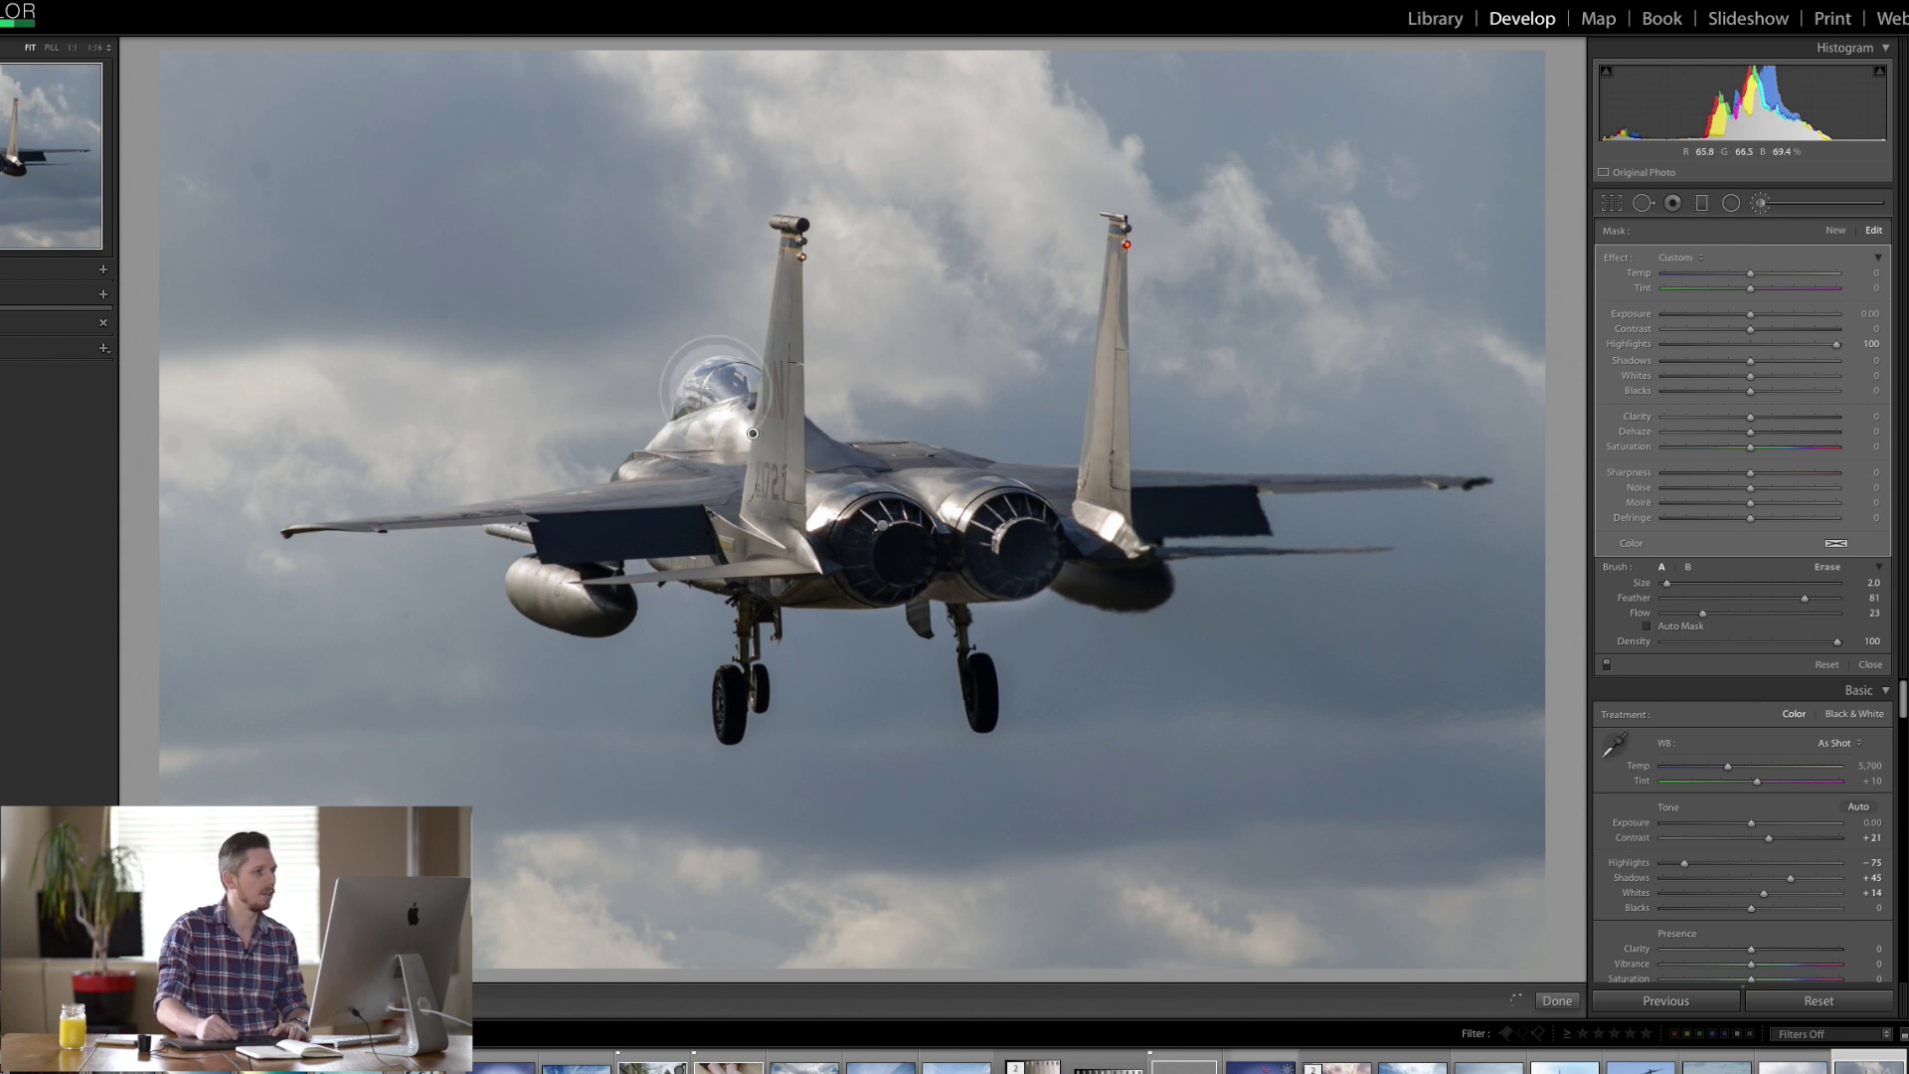
mouse_move(846, 488)
mouse_down()
mouse_move(816, 524)
mouse_move(819, 487)
mouse_move(943, 452)
mouse_move(940, 507)
mouse_move(934, 487)
mouse_move(1149, 491)
mouse_move(1097, 521)
mouse_up()
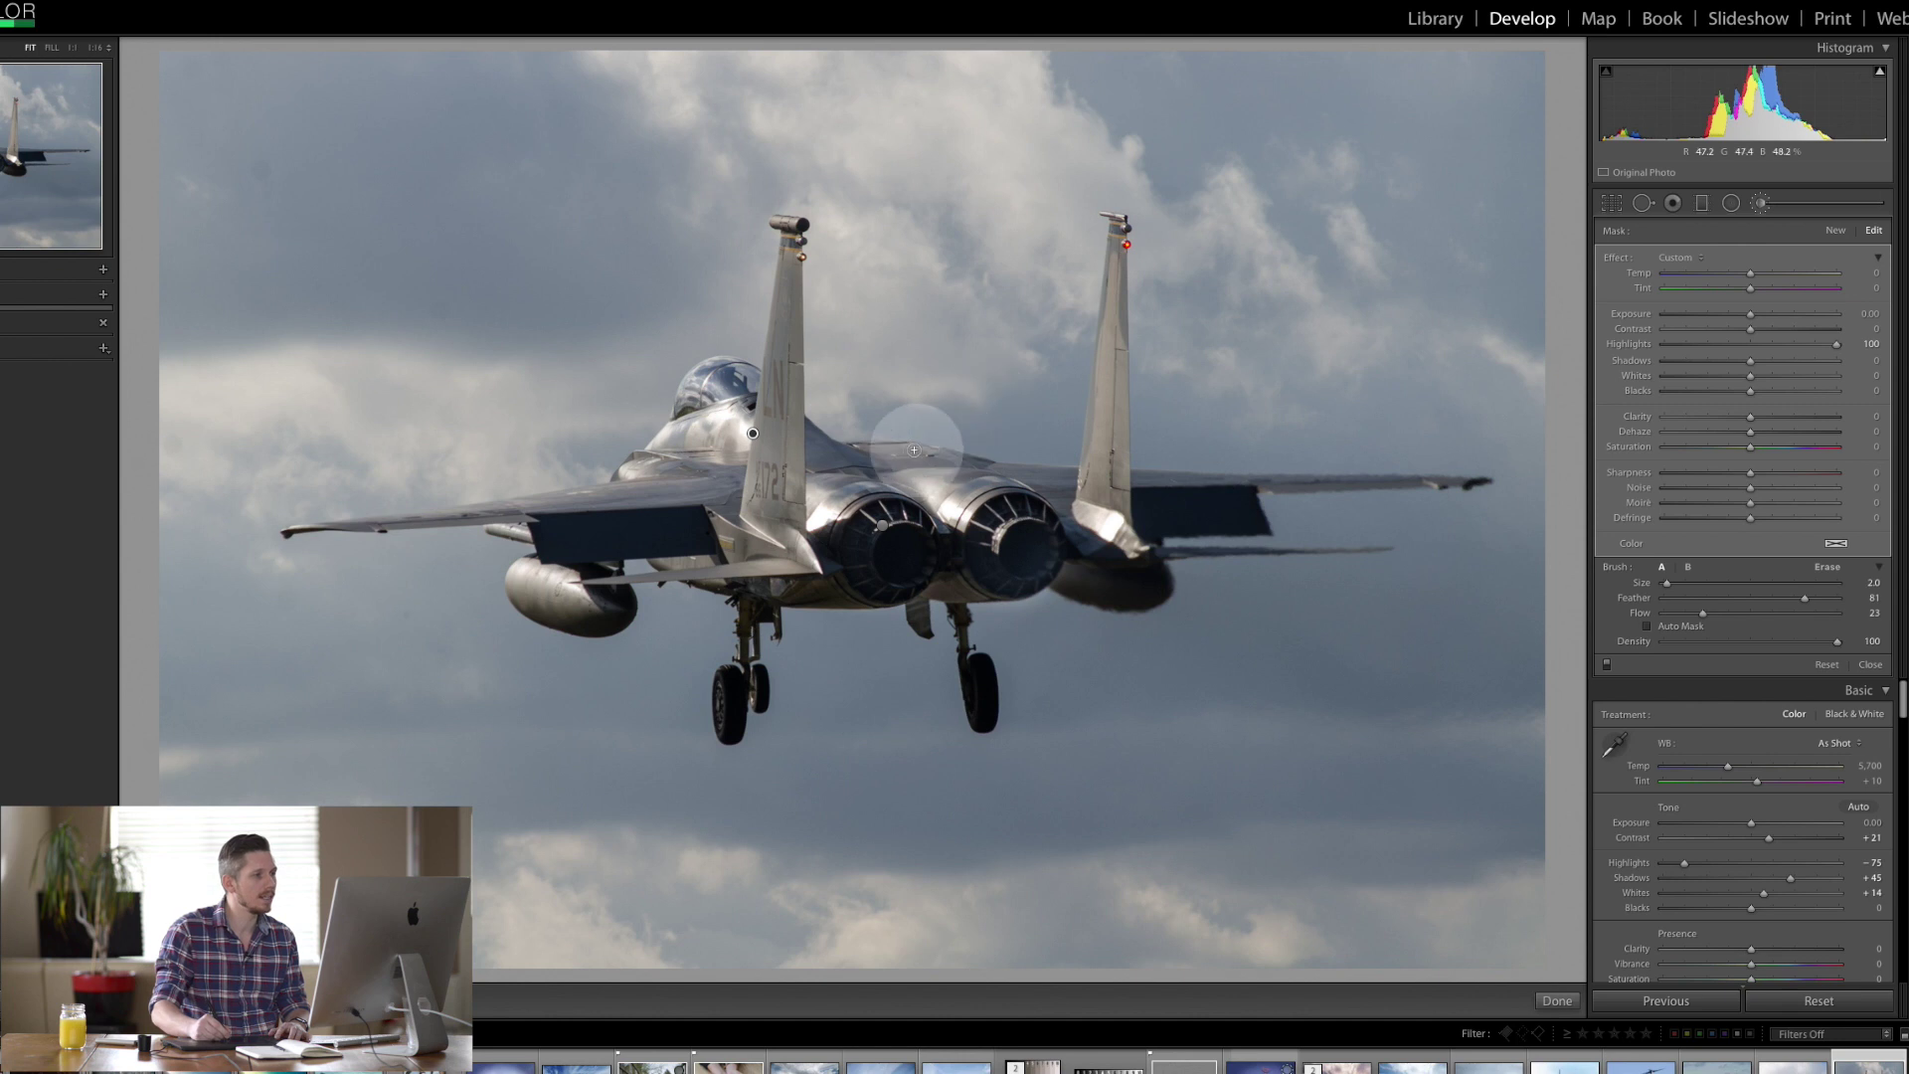
mouse_move(915, 446)
mouse_down()
mouse_move(708, 604)
mouse_move(782, 568)
mouse_move(714, 578)
mouse_move(752, 592)
mouse_move(821, 545)
mouse_move(706, 339)
mouse_move(794, 447)
mouse_move(795, 494)
mouse_move(787, 415)
mouse_move(797, 505)
mouse_move(796, 433)
mouse_up()
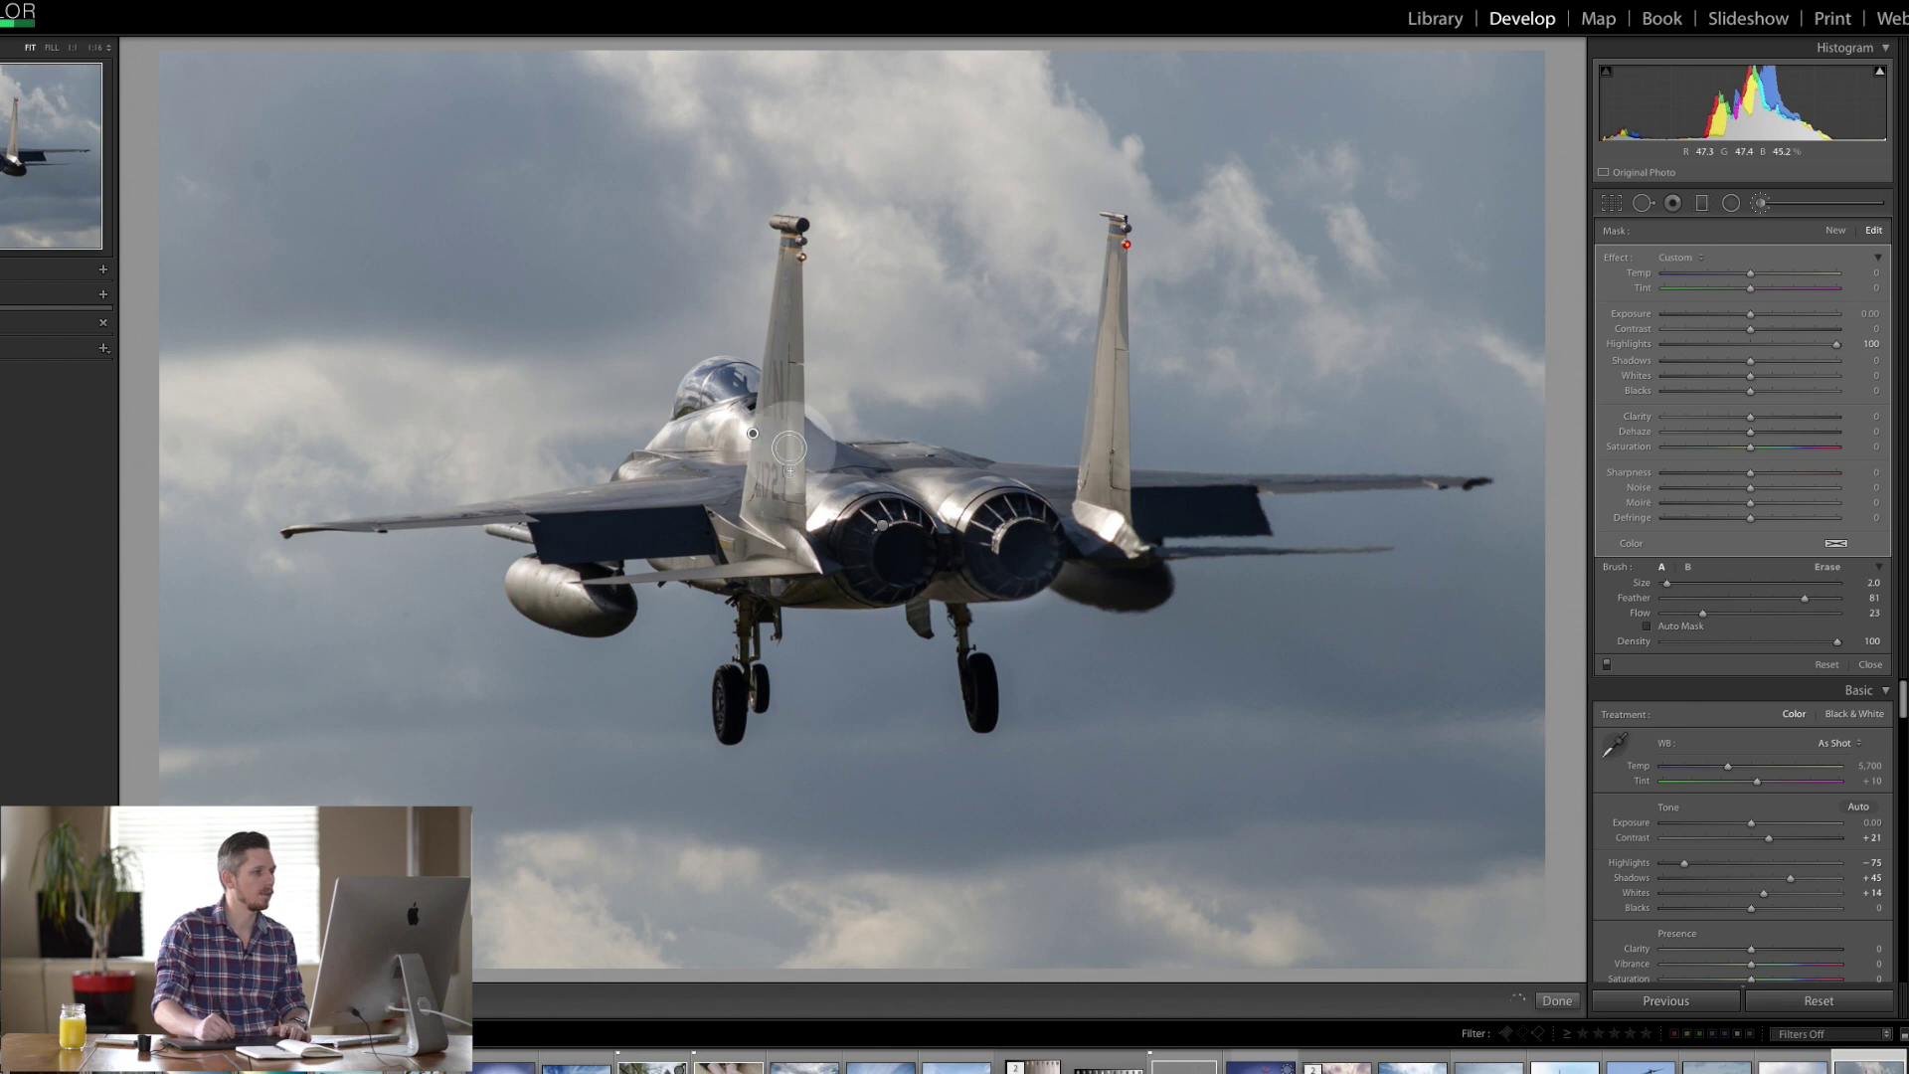
mouse_move(789, 448)
mouse_down()
mouse_move(784, 551)
mouse_move(755, 471)
mouse_move(747, 516)
mouse_move(749, 494)
mouse_move(795, 522)
mouse_up()
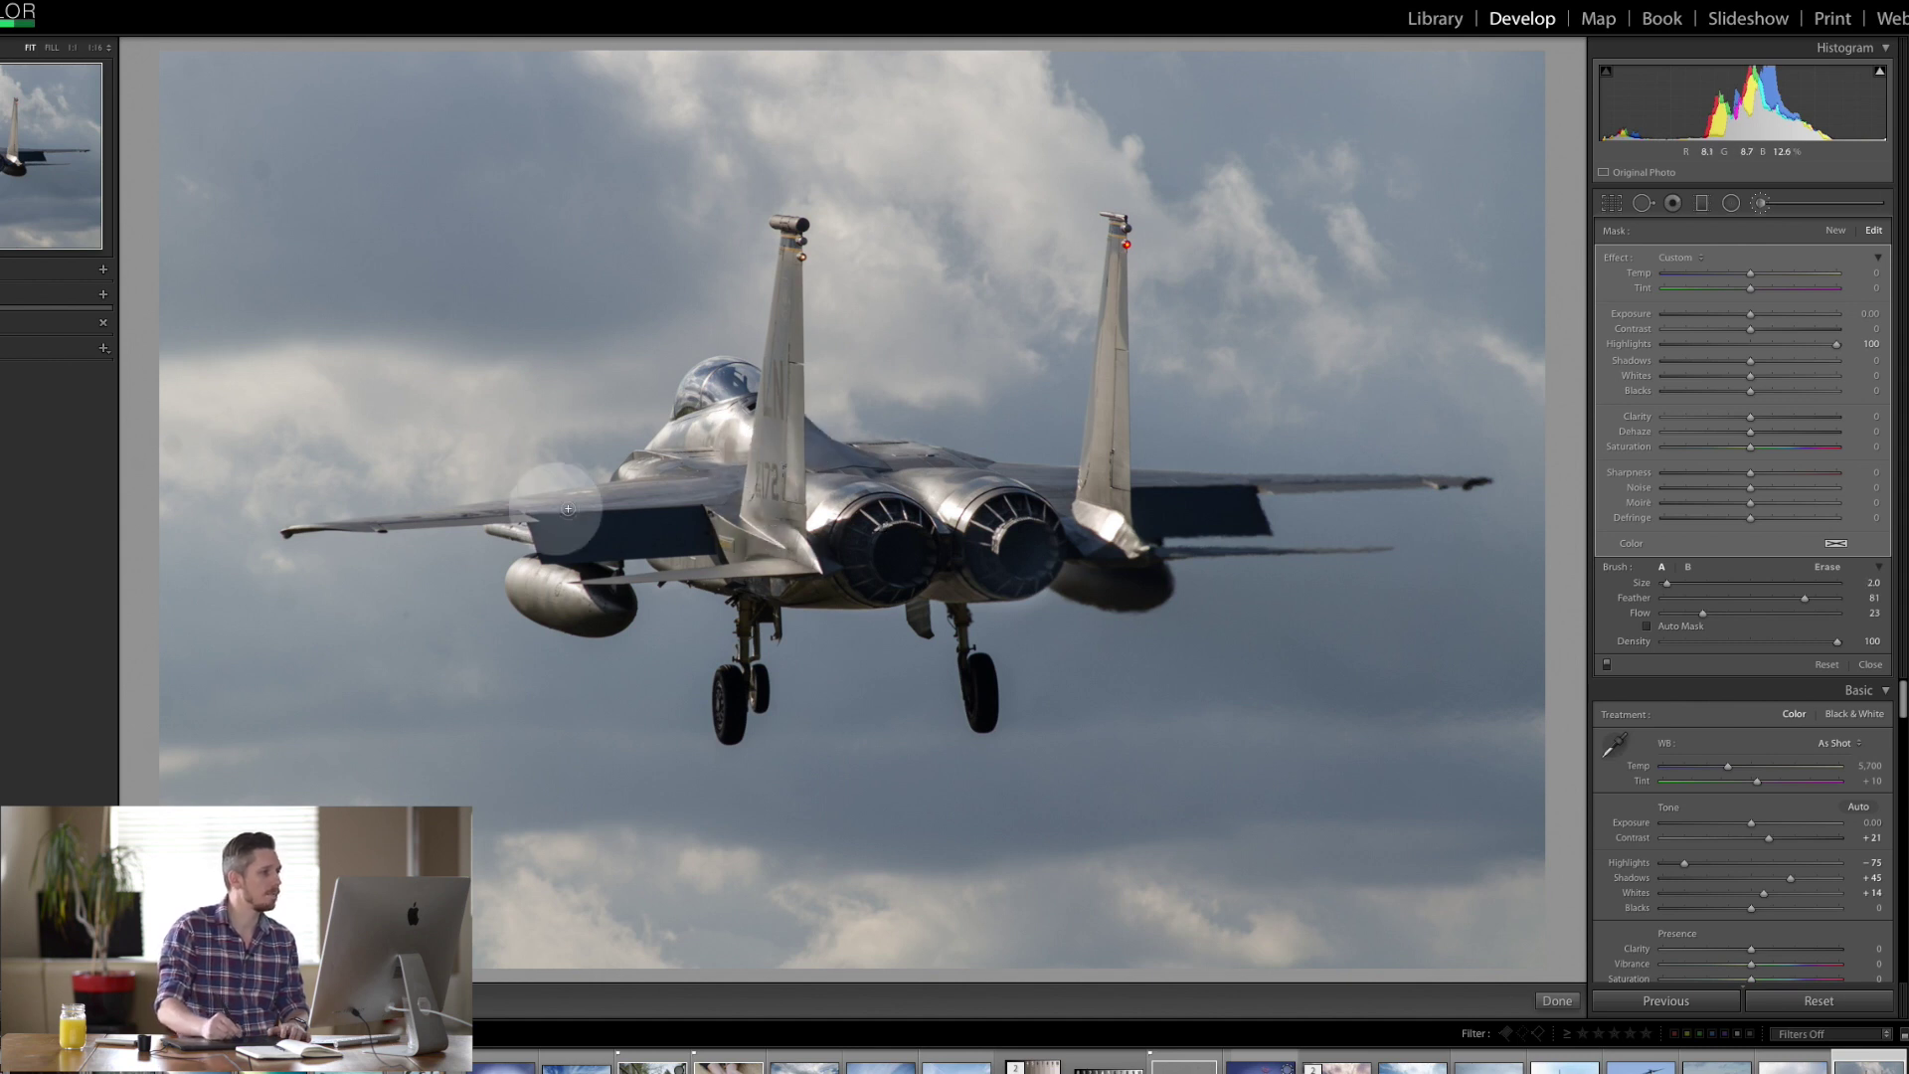
mouse_move(568, 508)
mouse_down()
mouse_move(447, 516)
mouse_move(590, 493)
mouse_move(619, 457)
mouse_move(635, 475)
mouse_move(721, 438)
mouse_up()
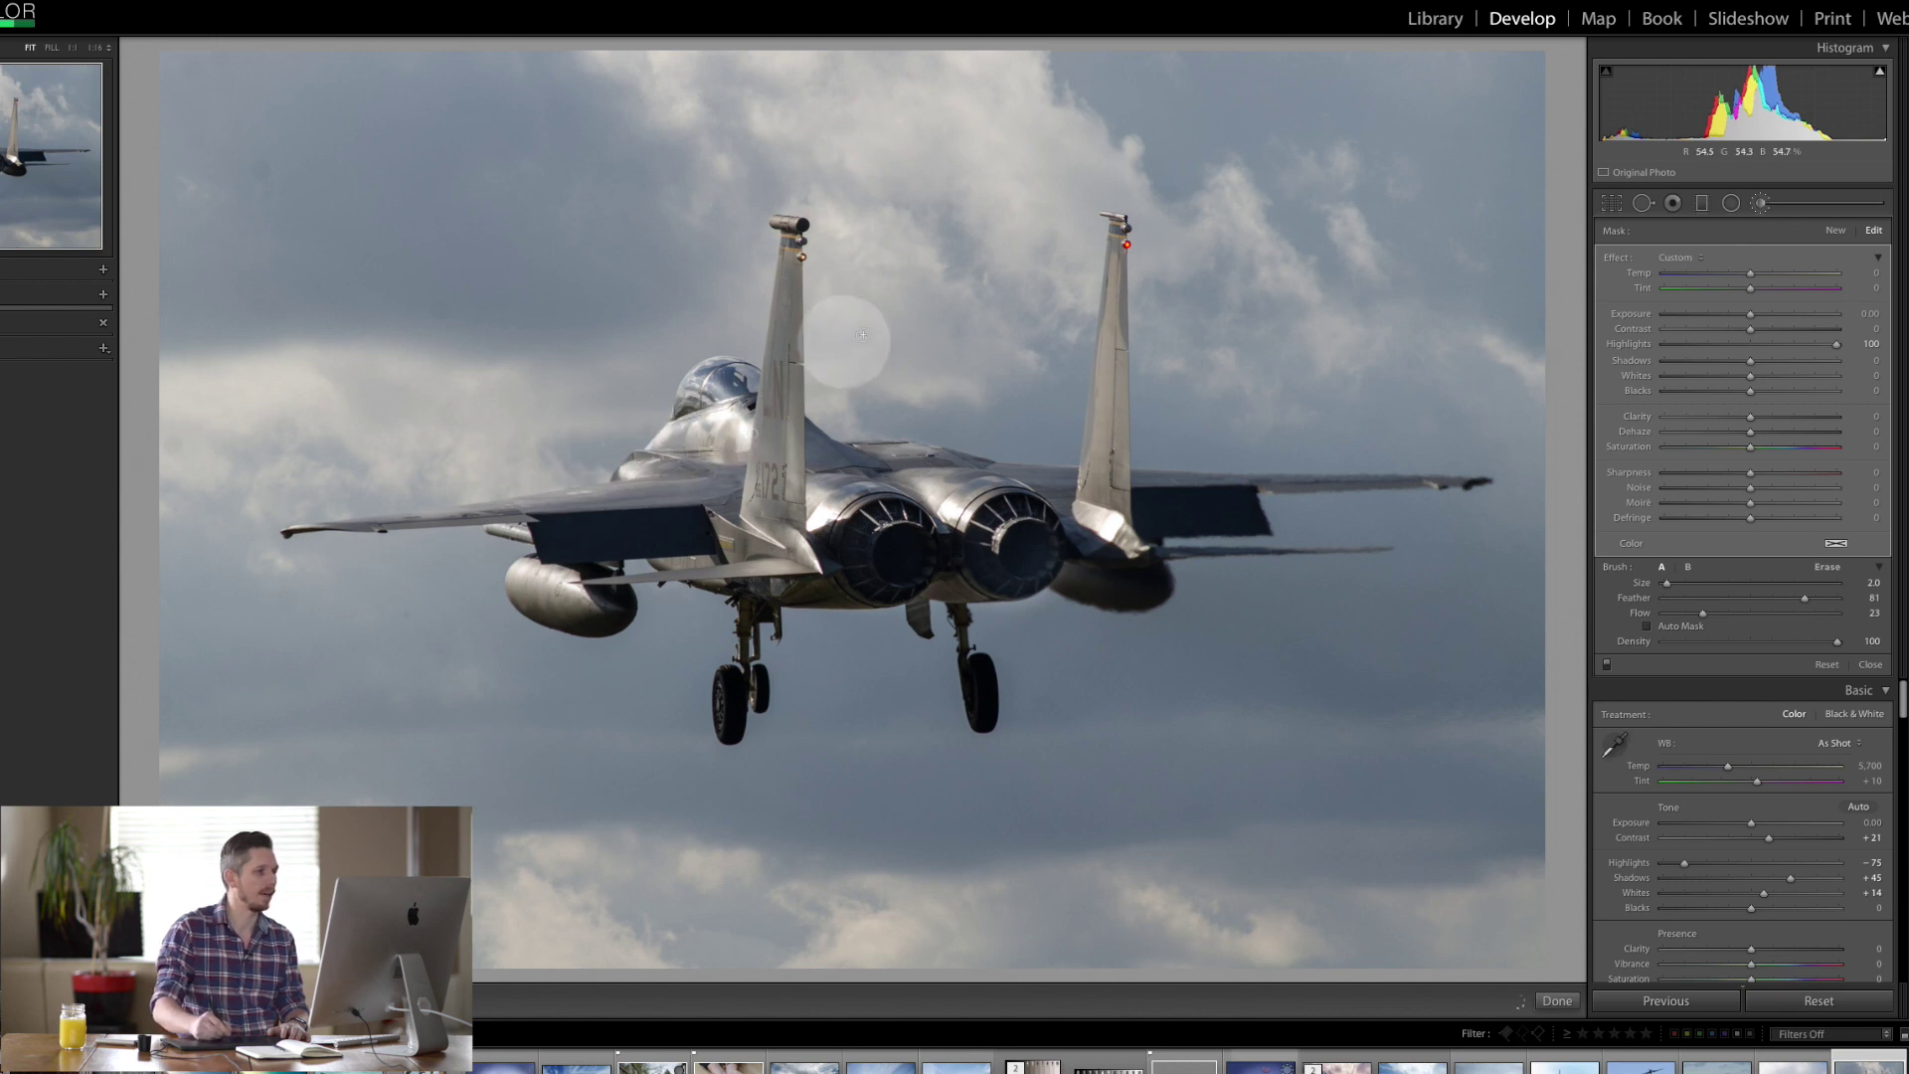
mouse_move(828, 530)
mouse_down()
mouse_move(815, 502)
mouse_move(890, 547)
mouse_move(909, 587)
mouse_move(985, 587)
mouse_up()
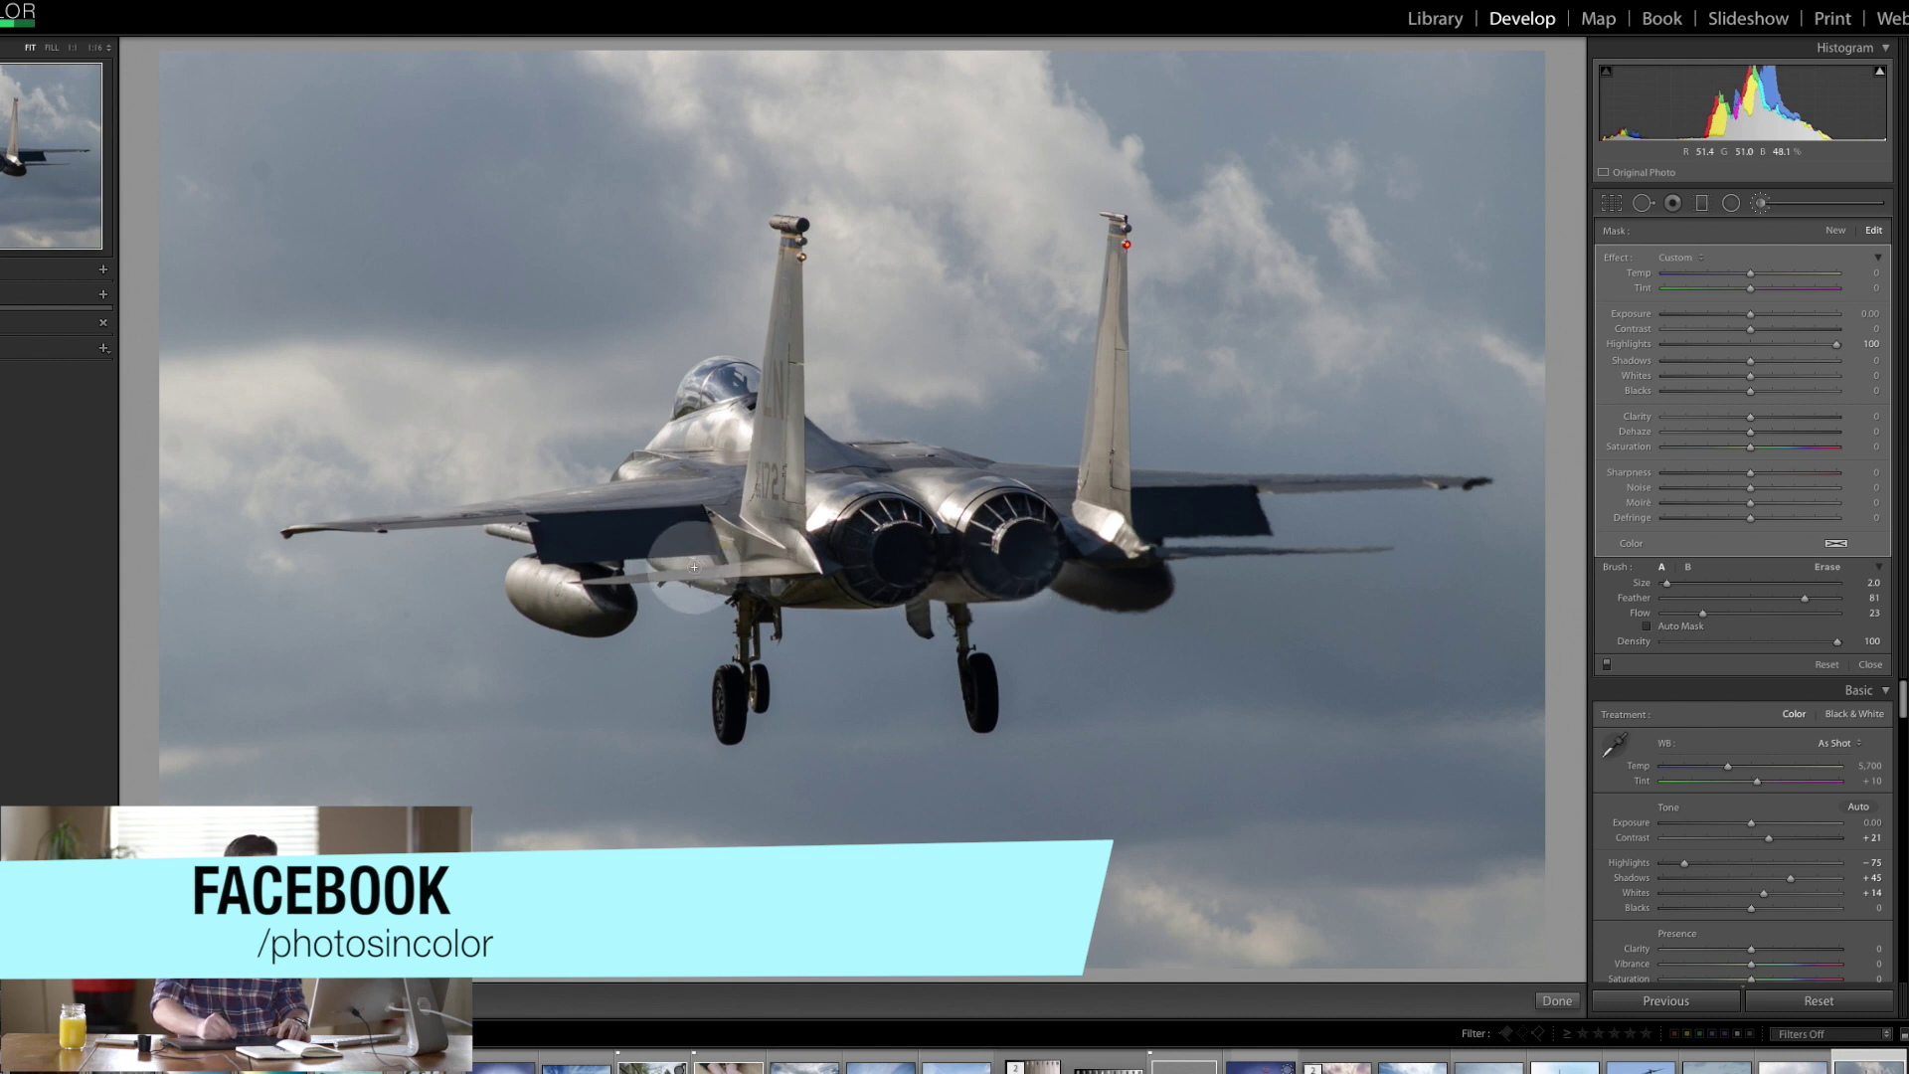
Step: Shrink the brush and brighten the drop tank under the left wing
scroll(694, 562, down, 2)
key(super+slash)
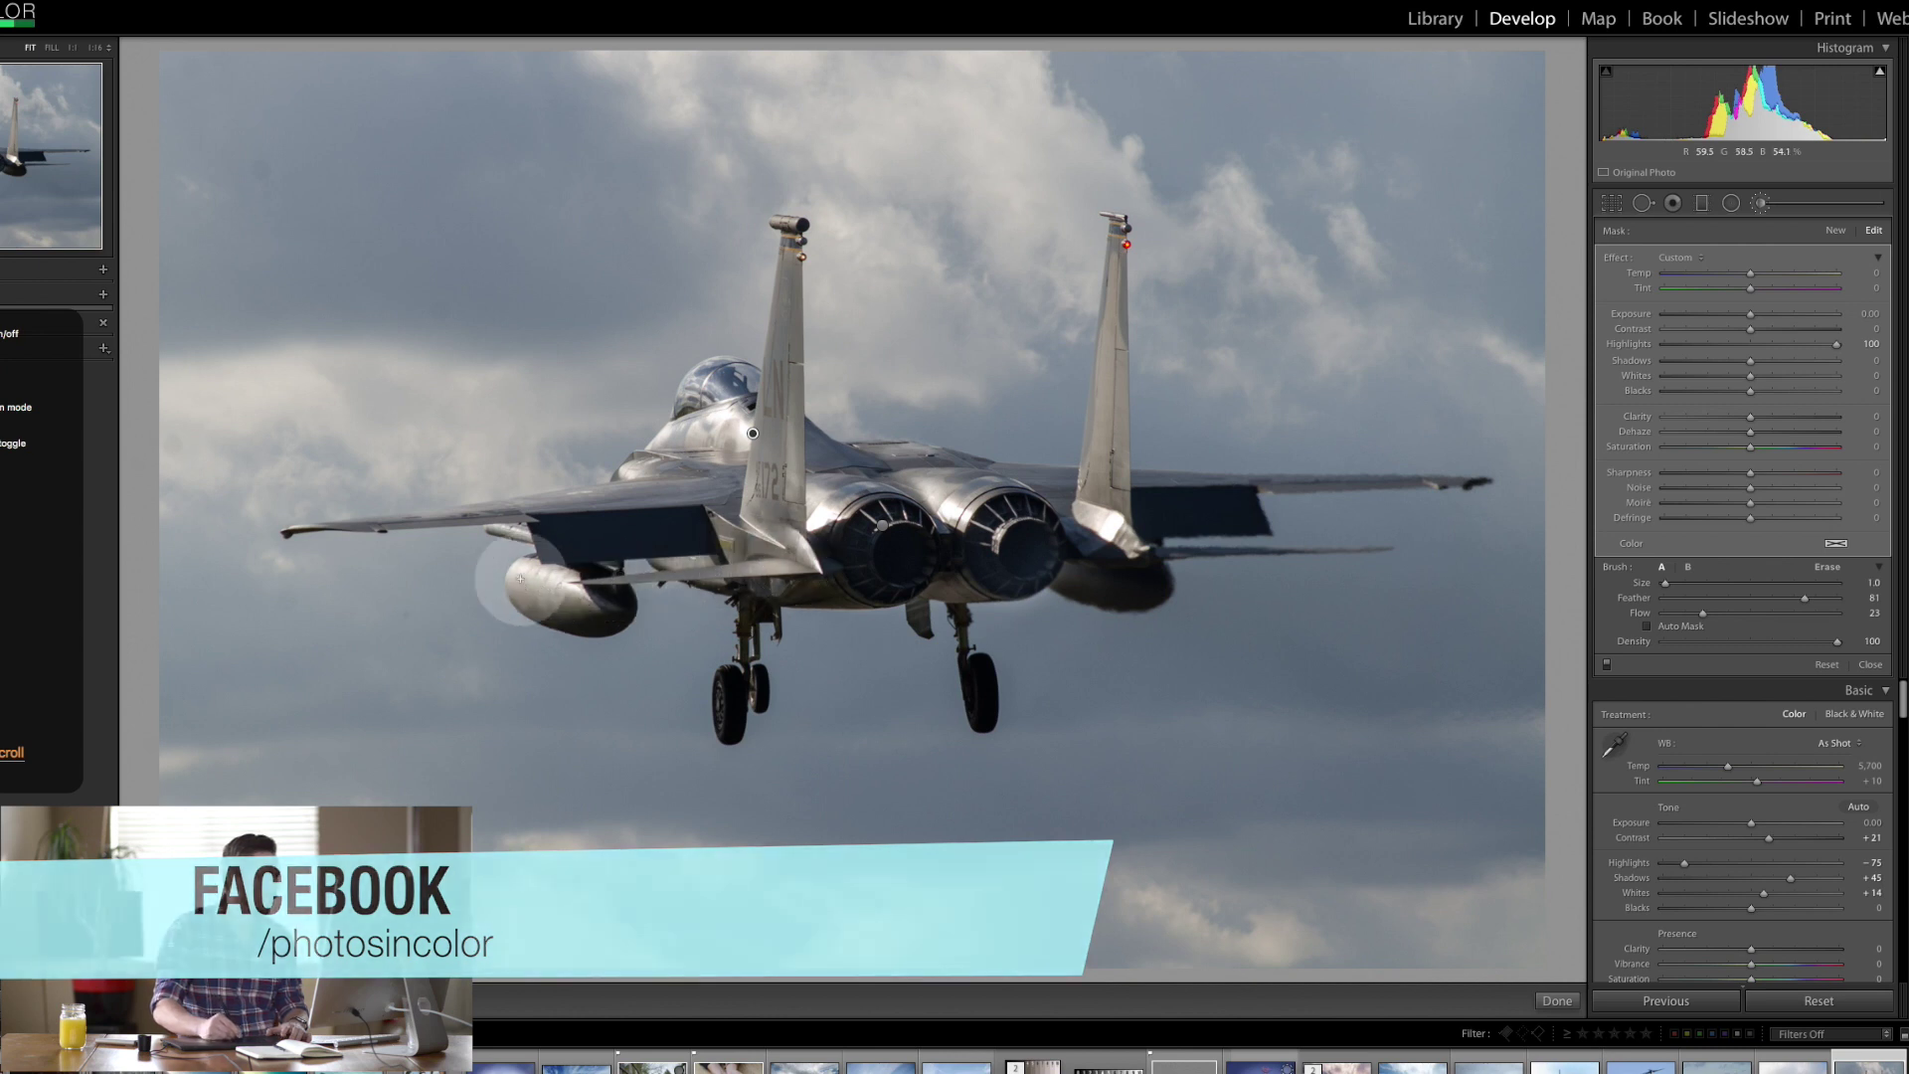
drag(490, 584, 534, 577)
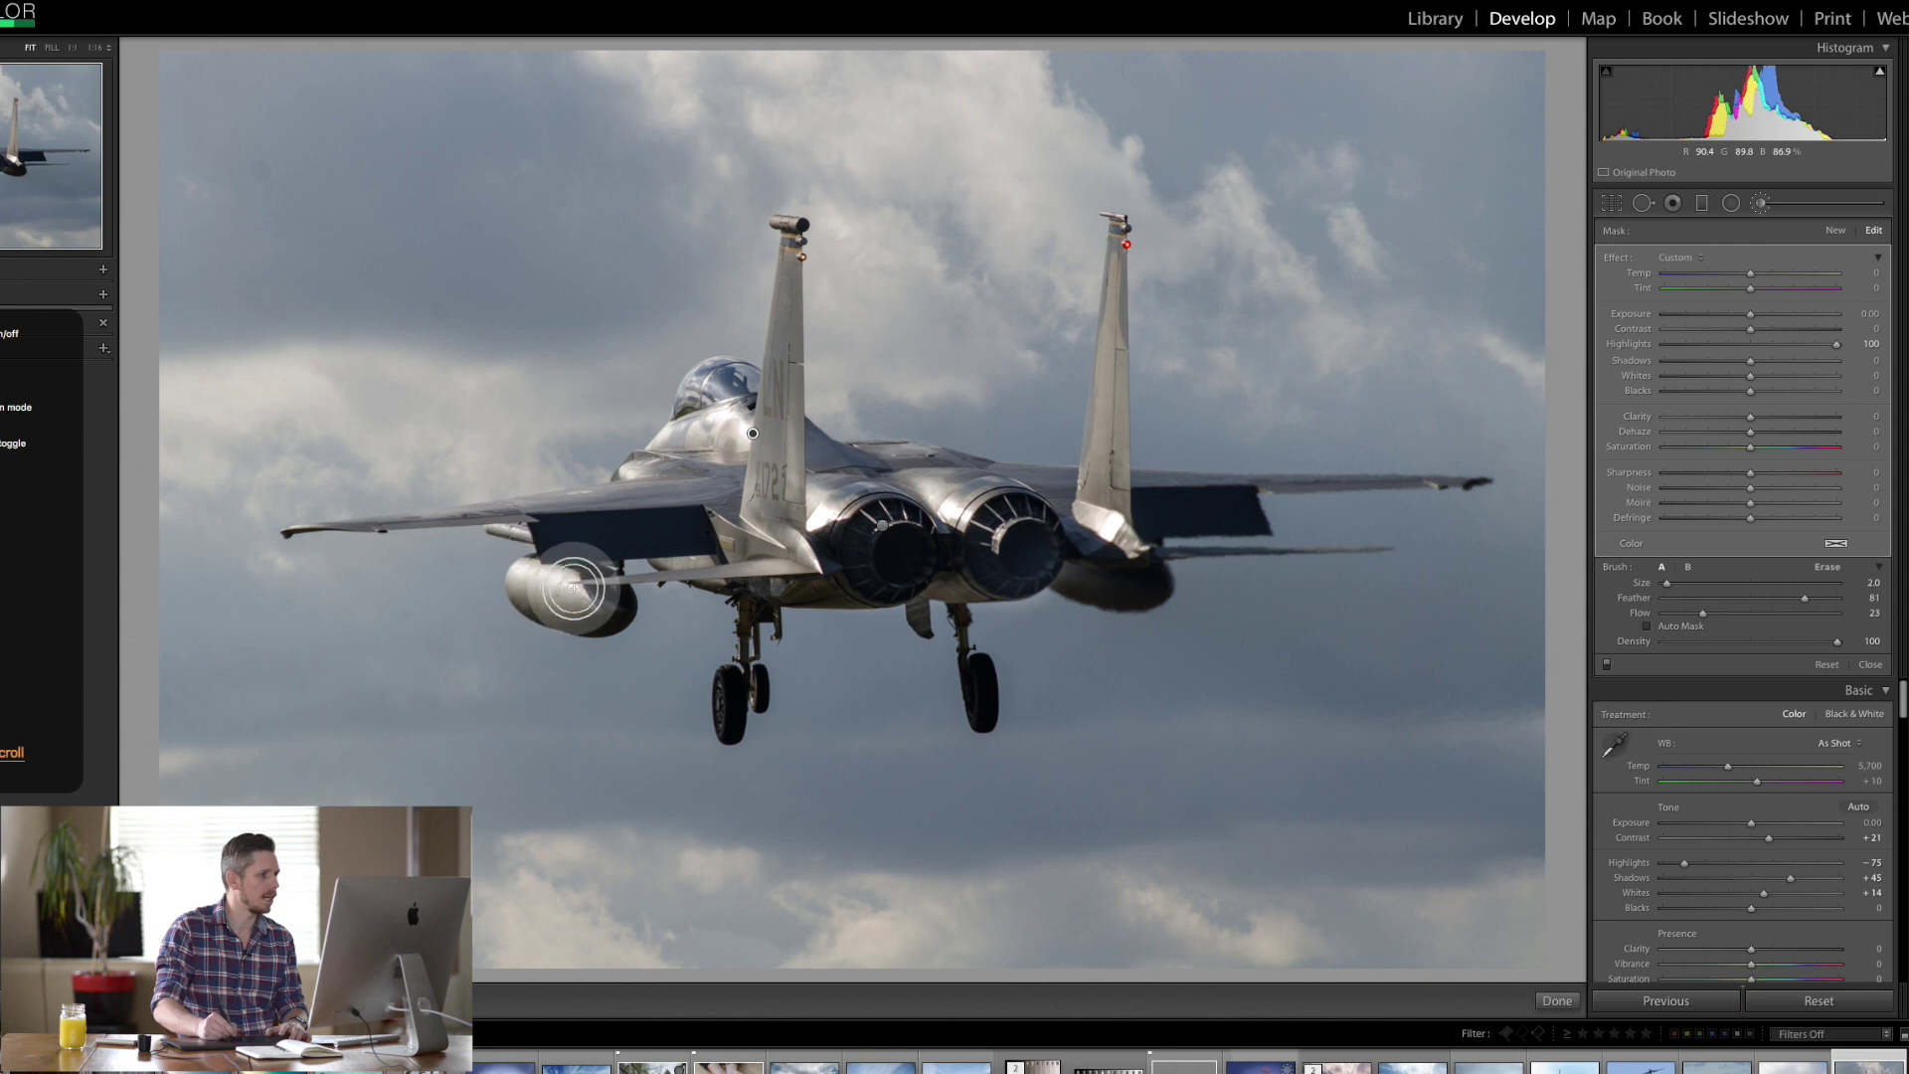
Step: Enlarge the brush and paint the left tail fin so its lettering shows
scroll(659, 609, up, 2)
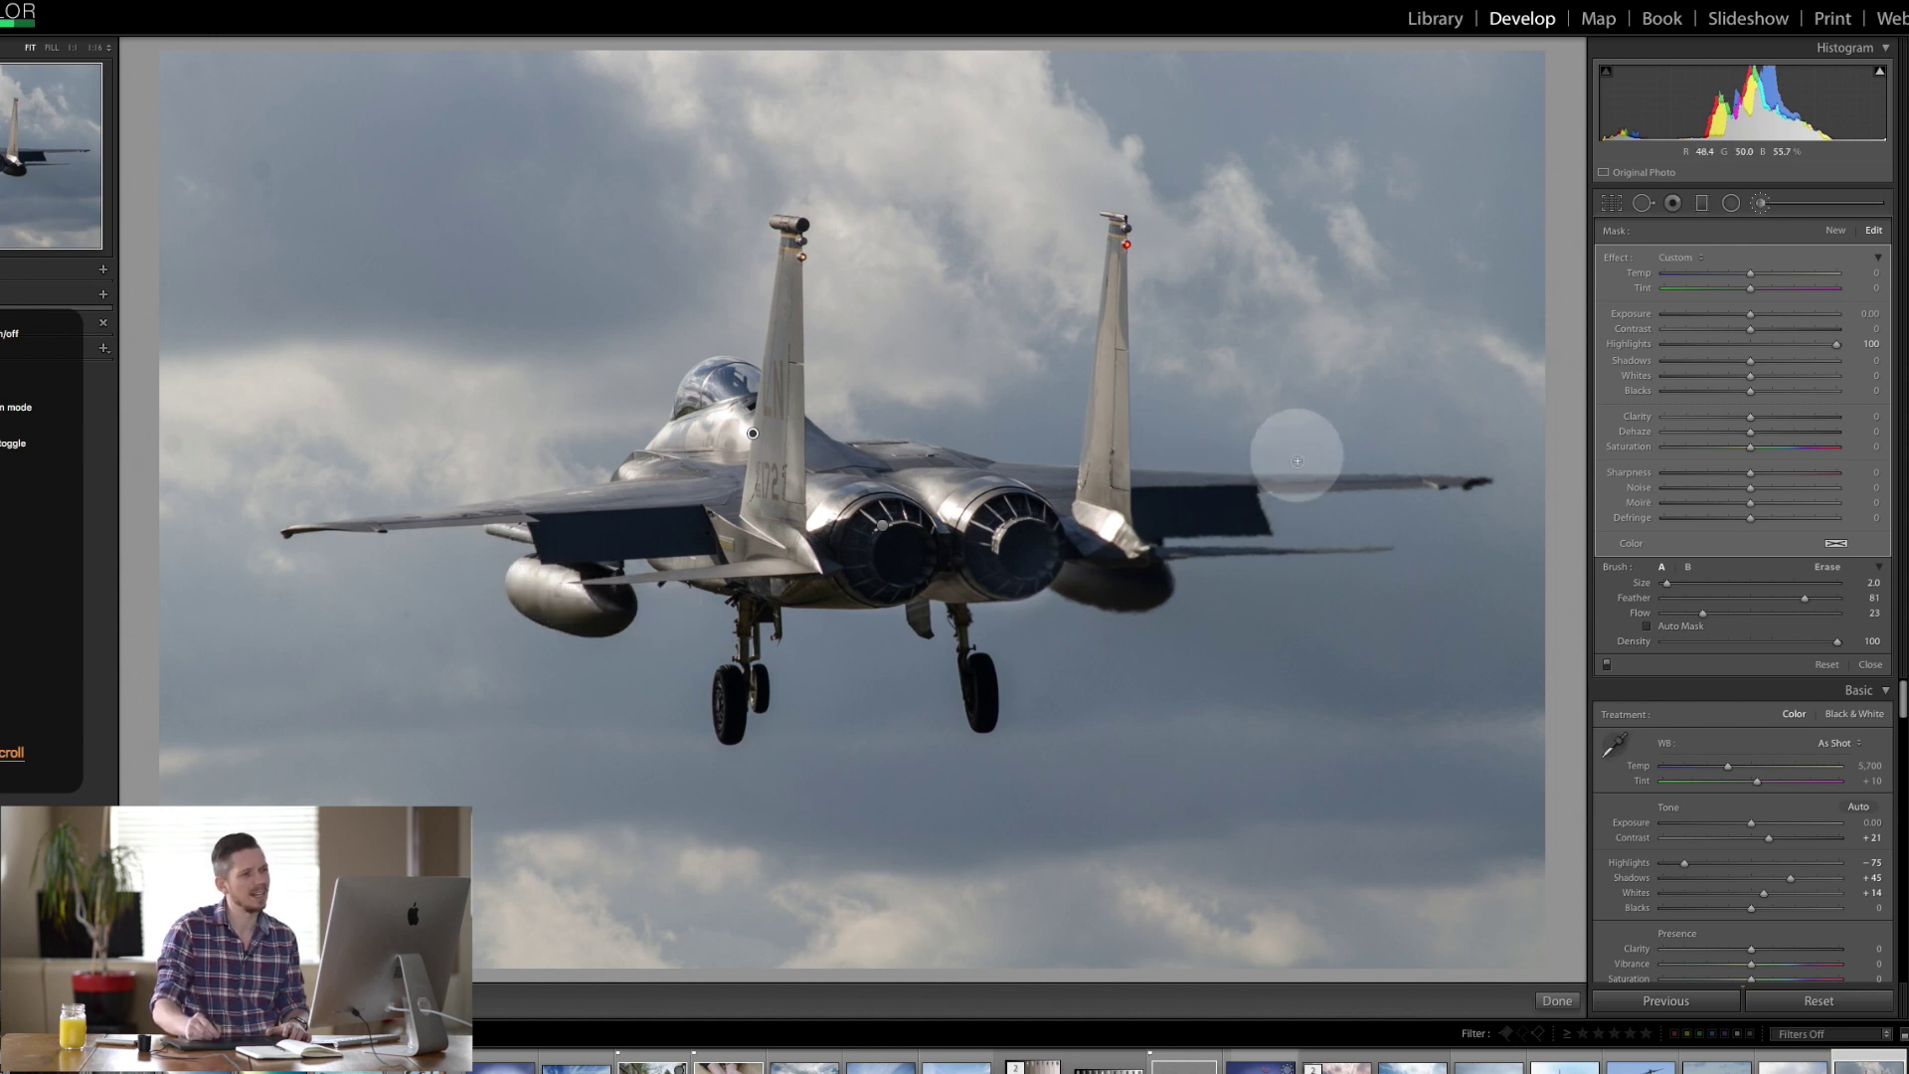
scroll(1144, 480, down, 2)
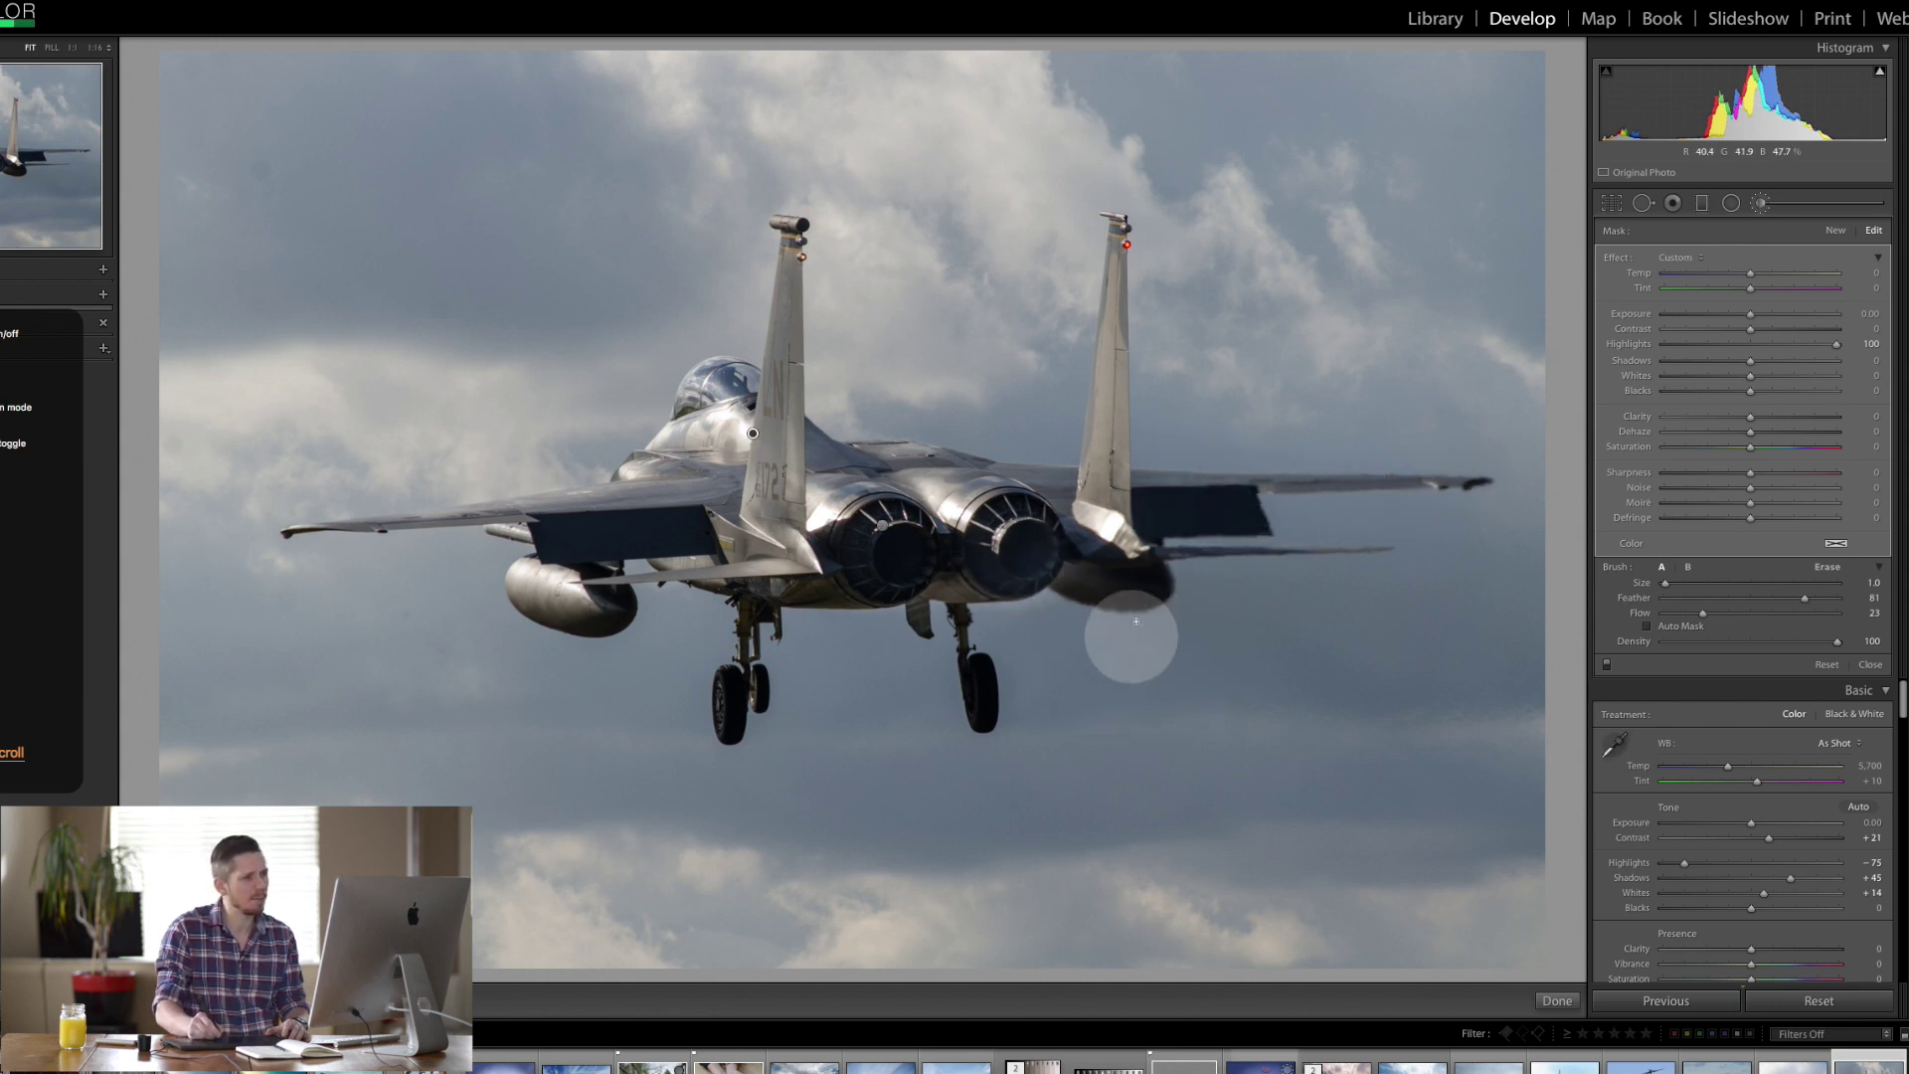
key(bracketright)
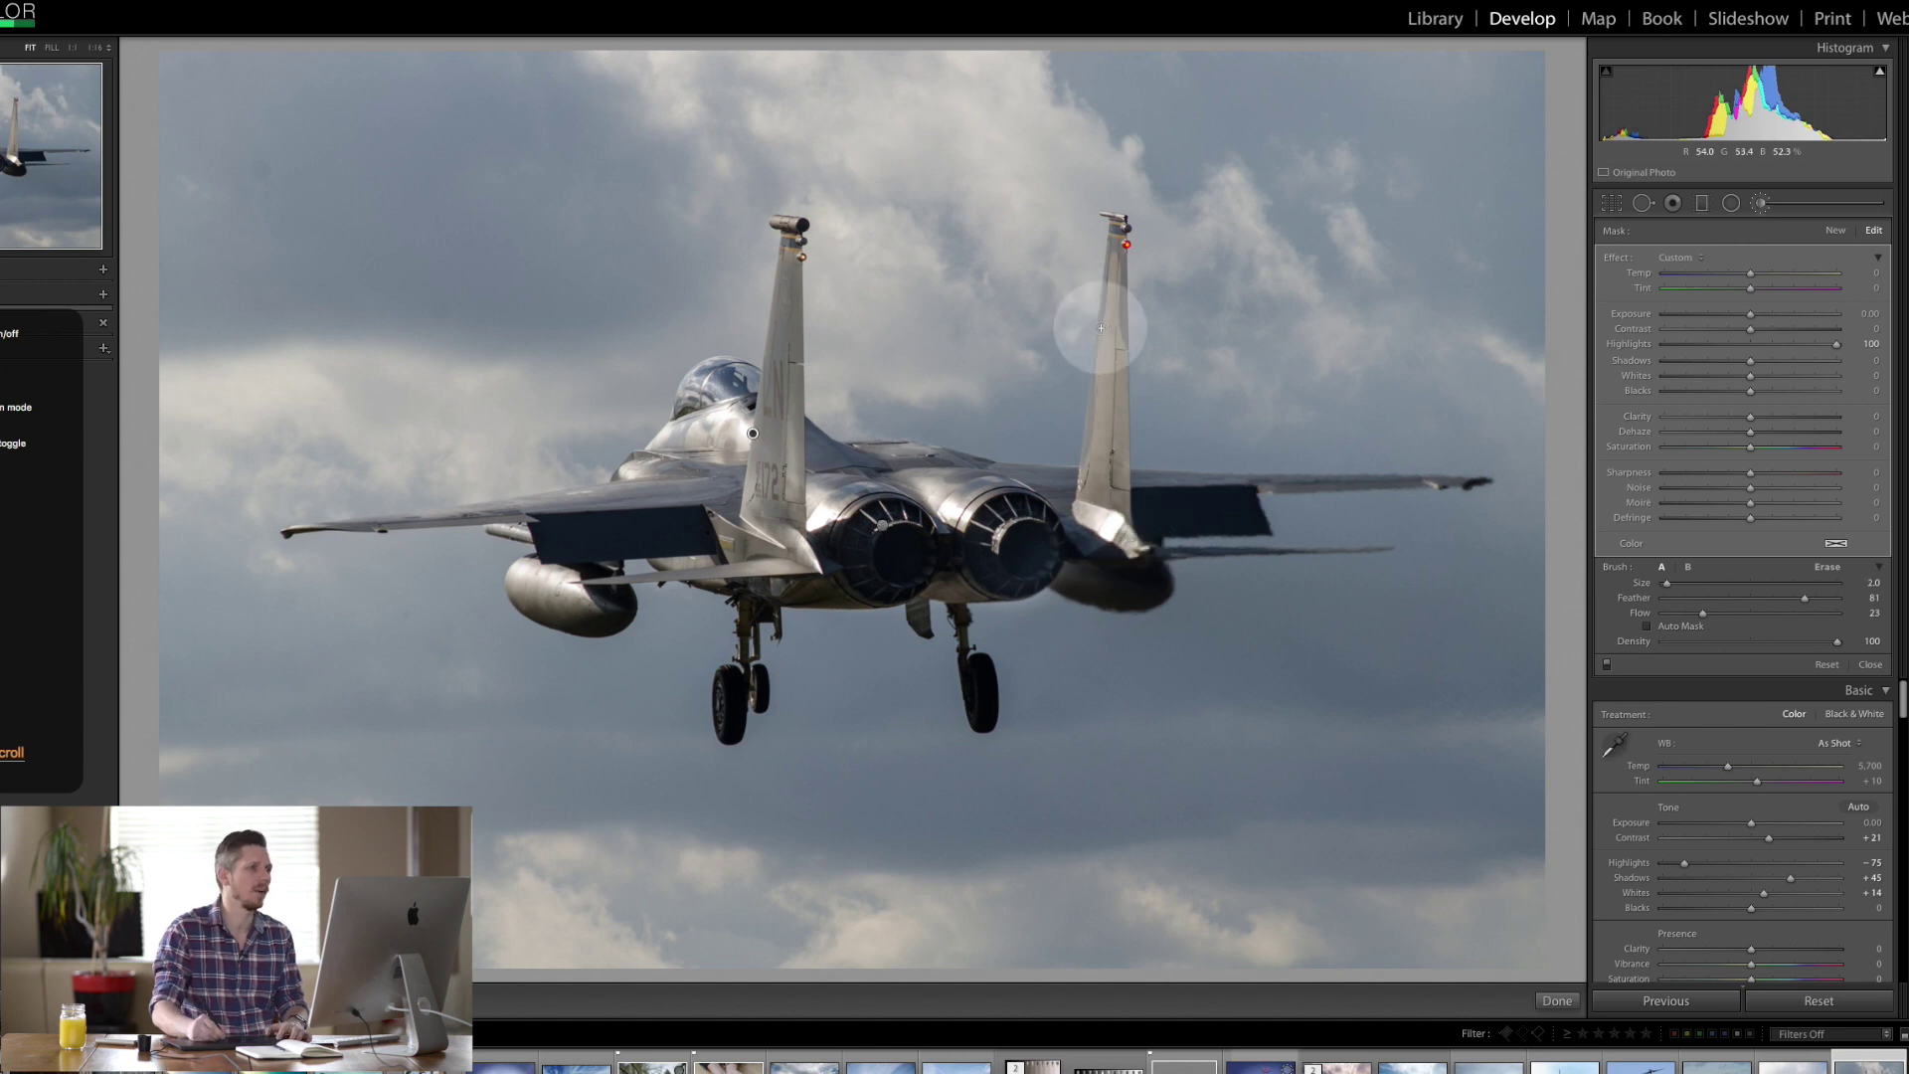
key(bracketright)
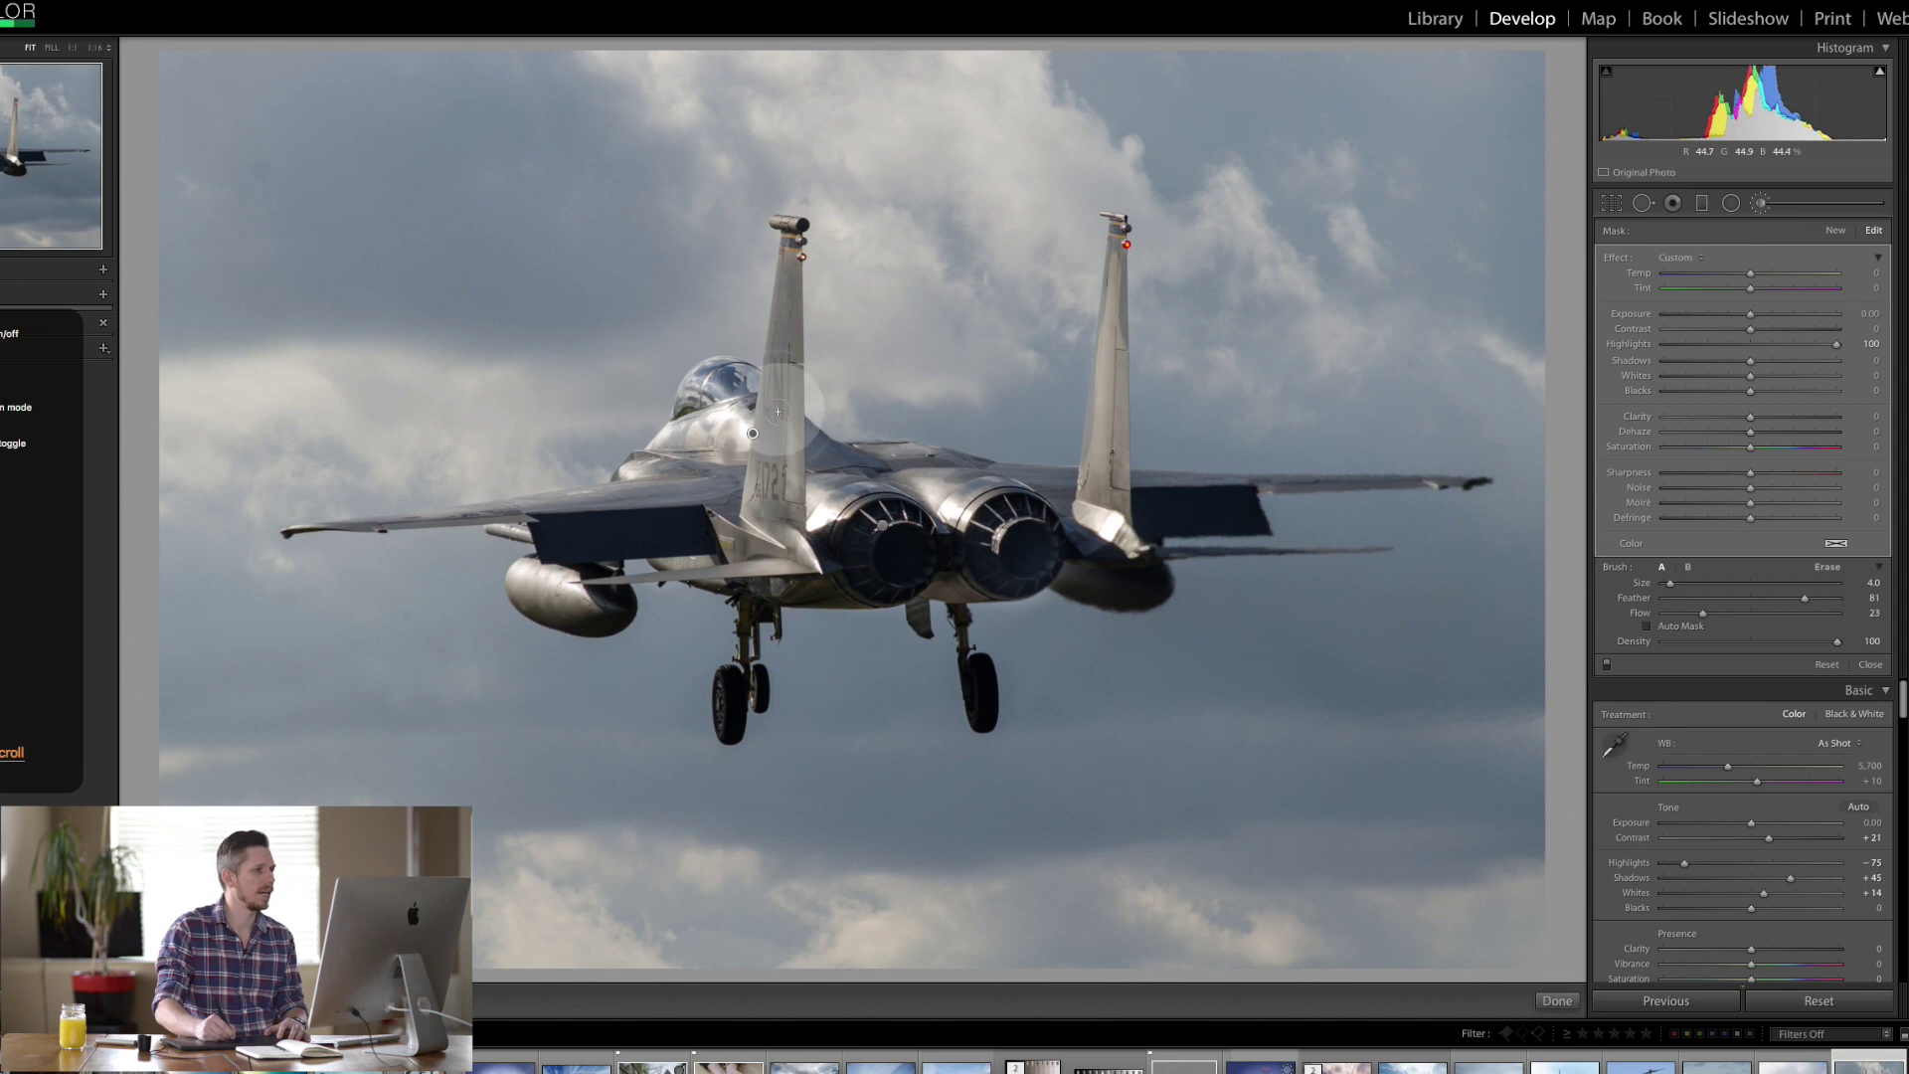
drag(785, 362, 758, 495)
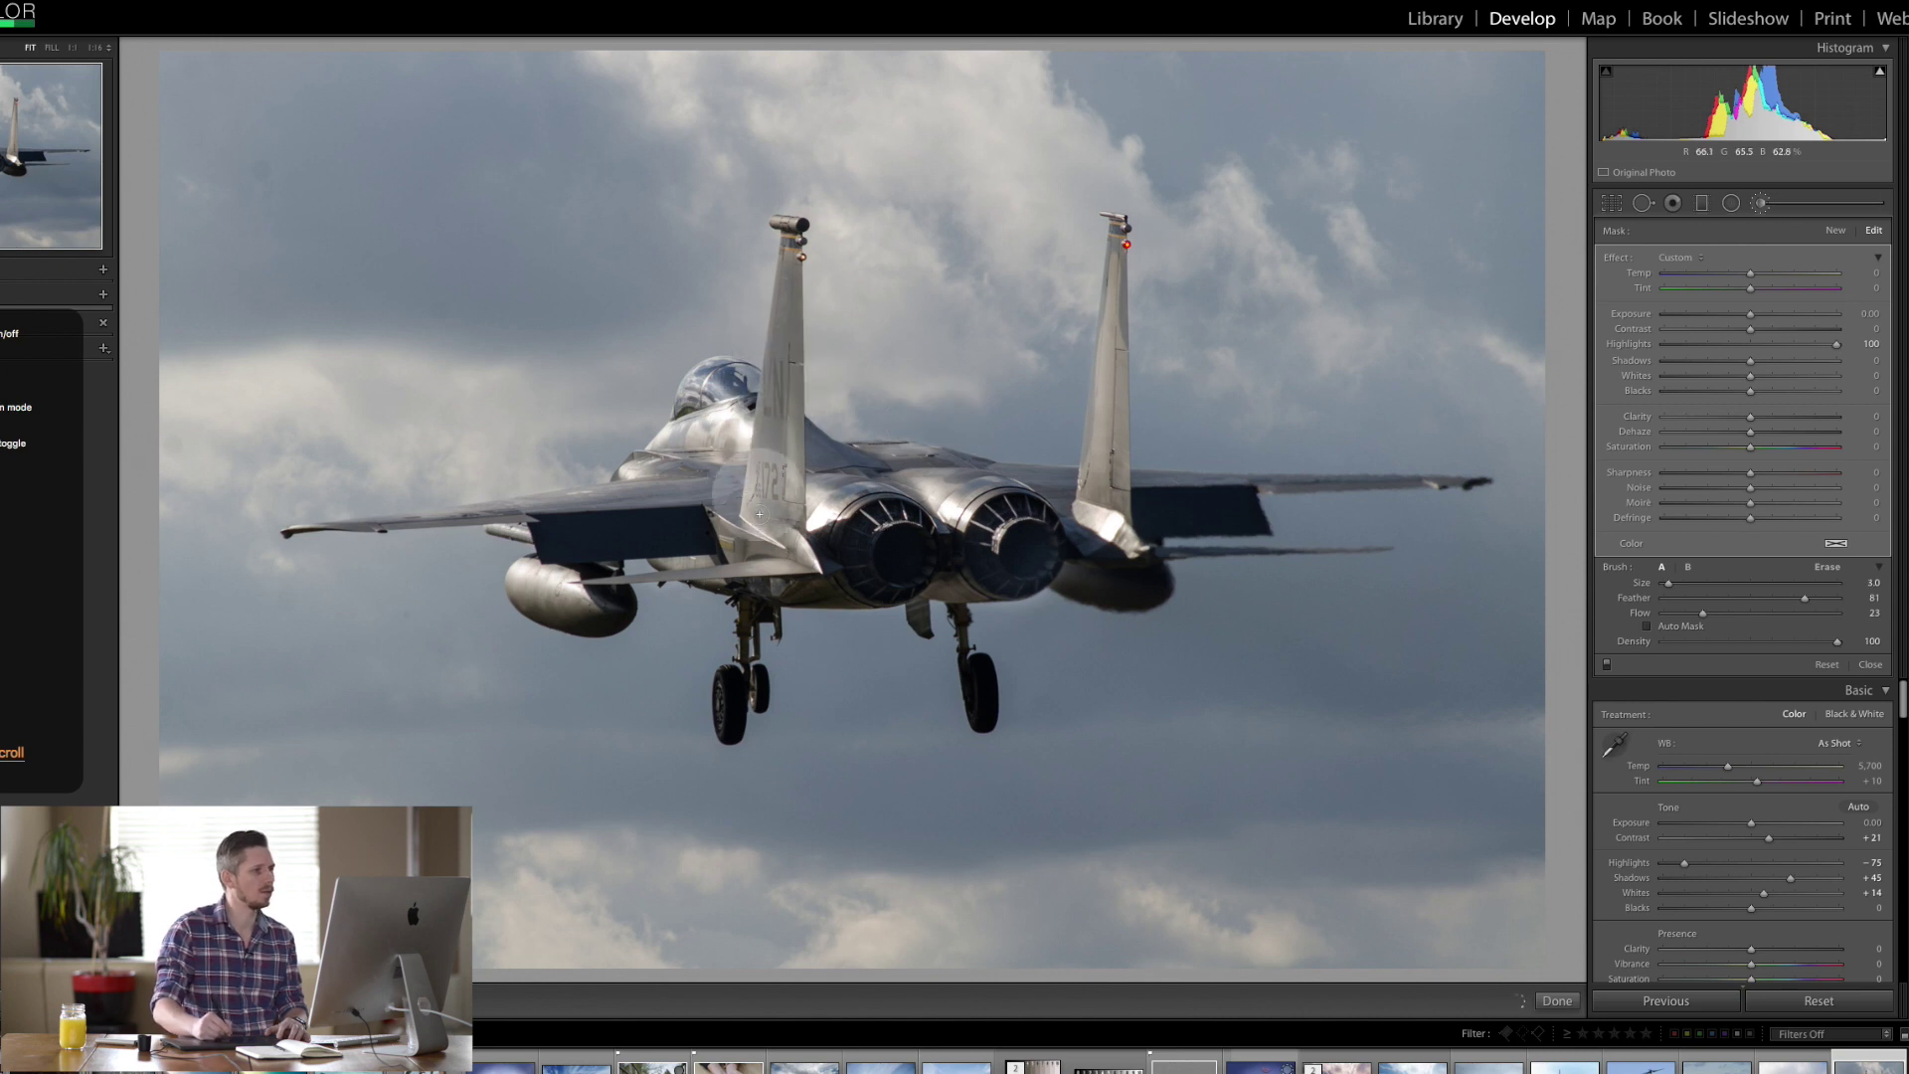
key(bracketleft)
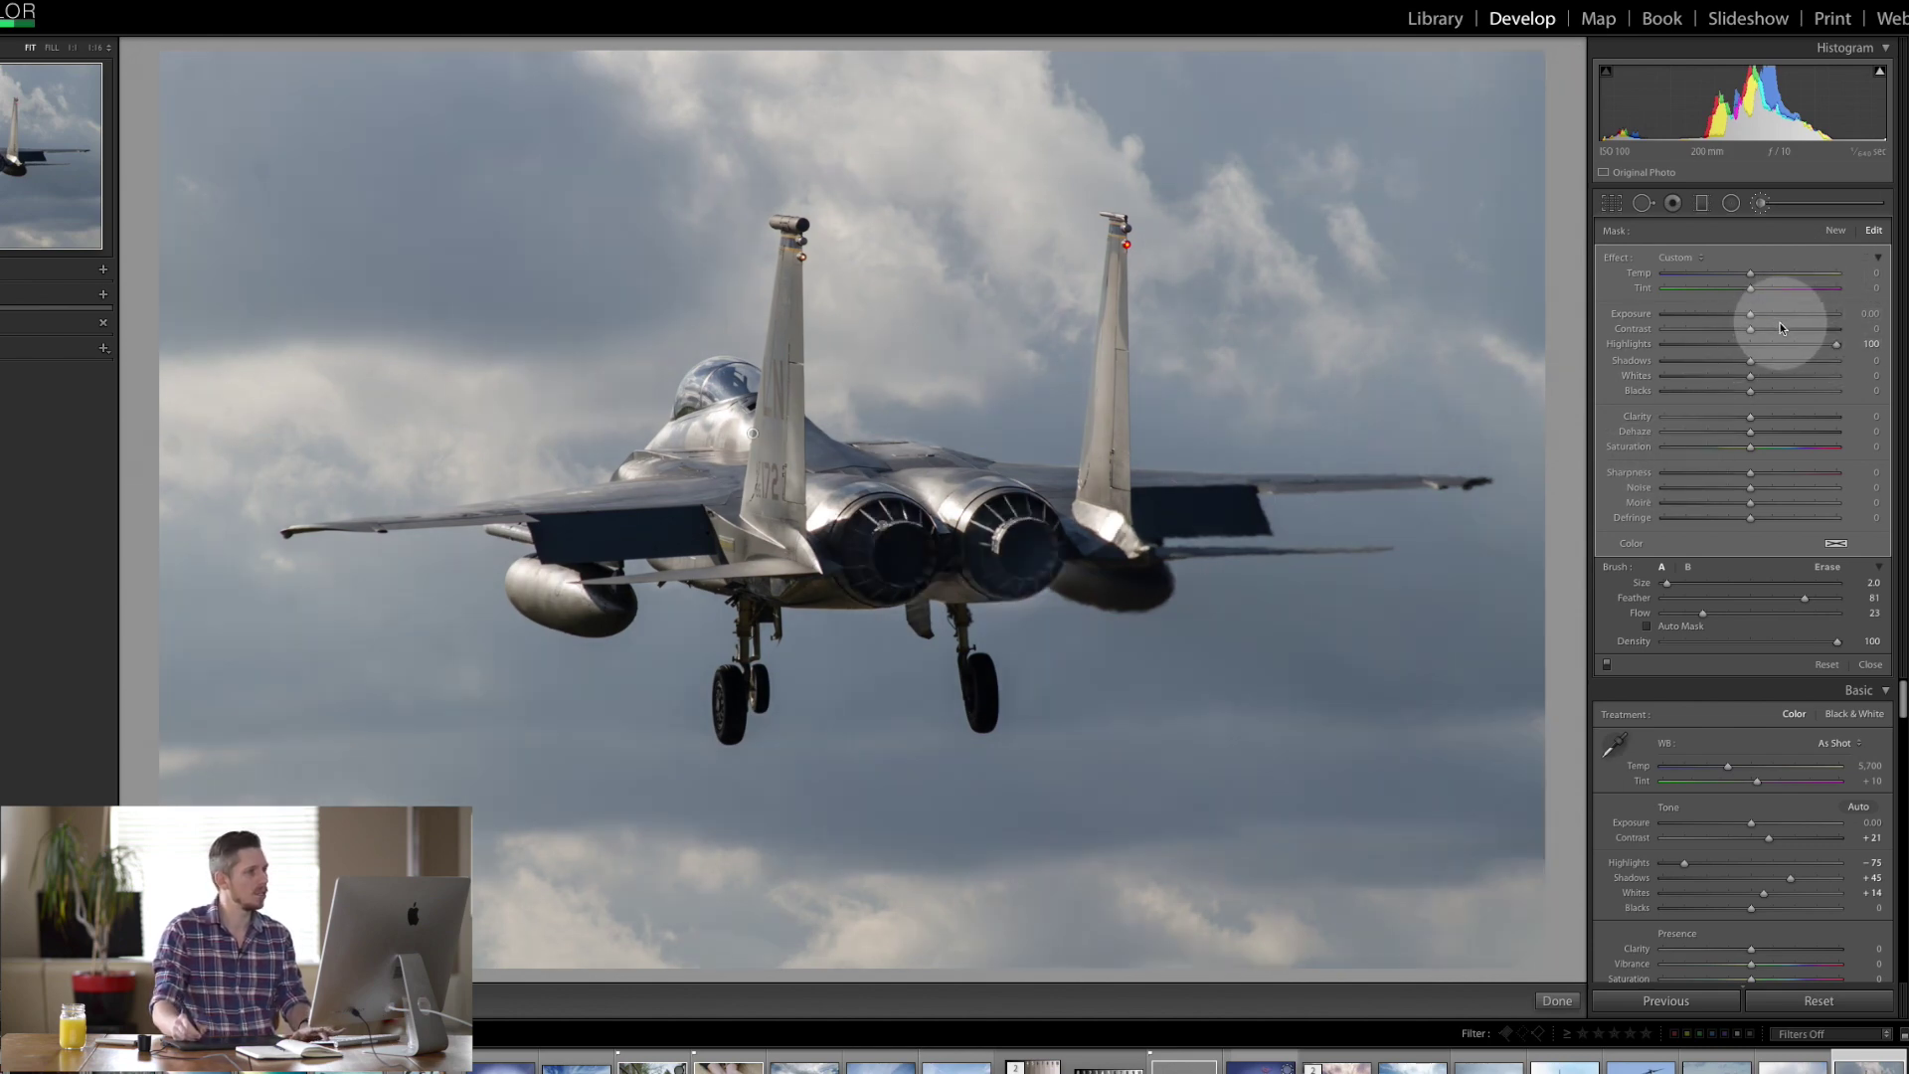
Step: Compare with the original and slightly reduce the first mask's Highlights boost
key(backslash)
key(backslash)
key(backslash)
key(backslash)
key(backslash)
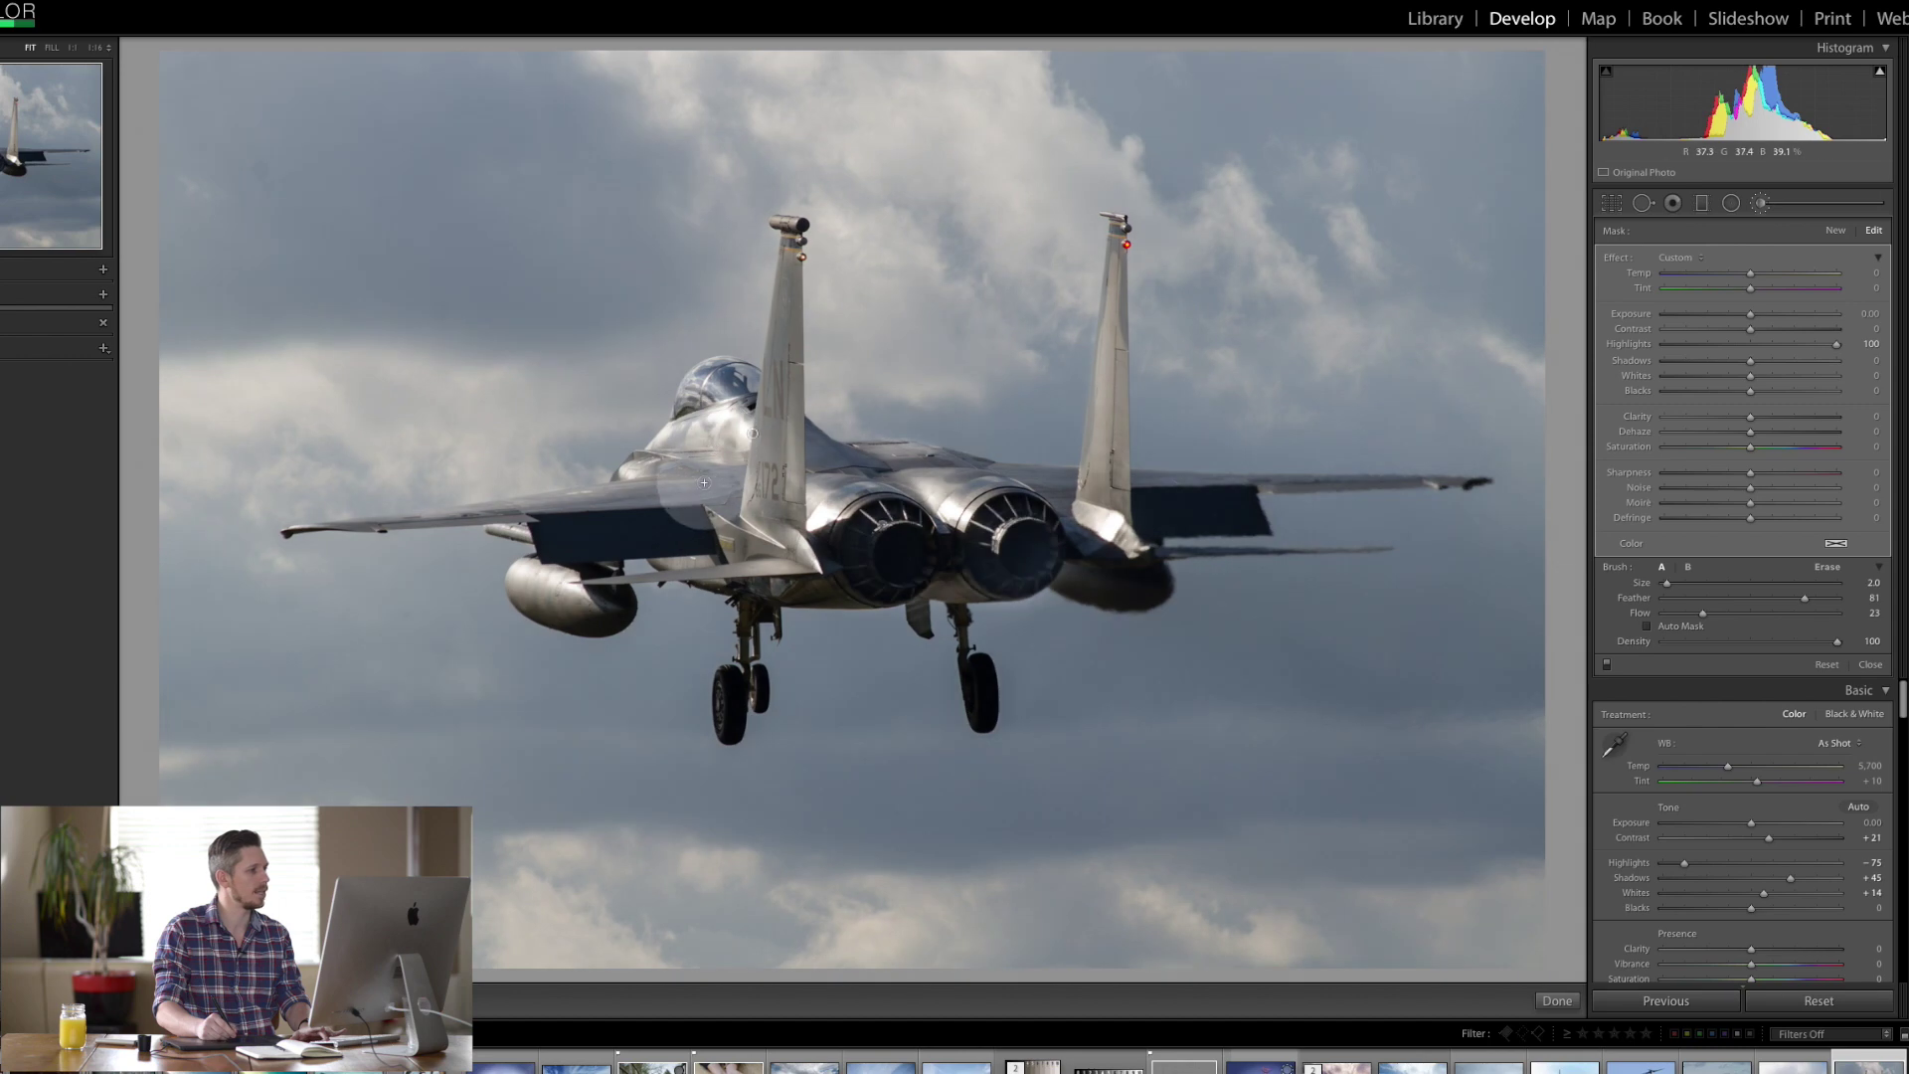
key(backslash)
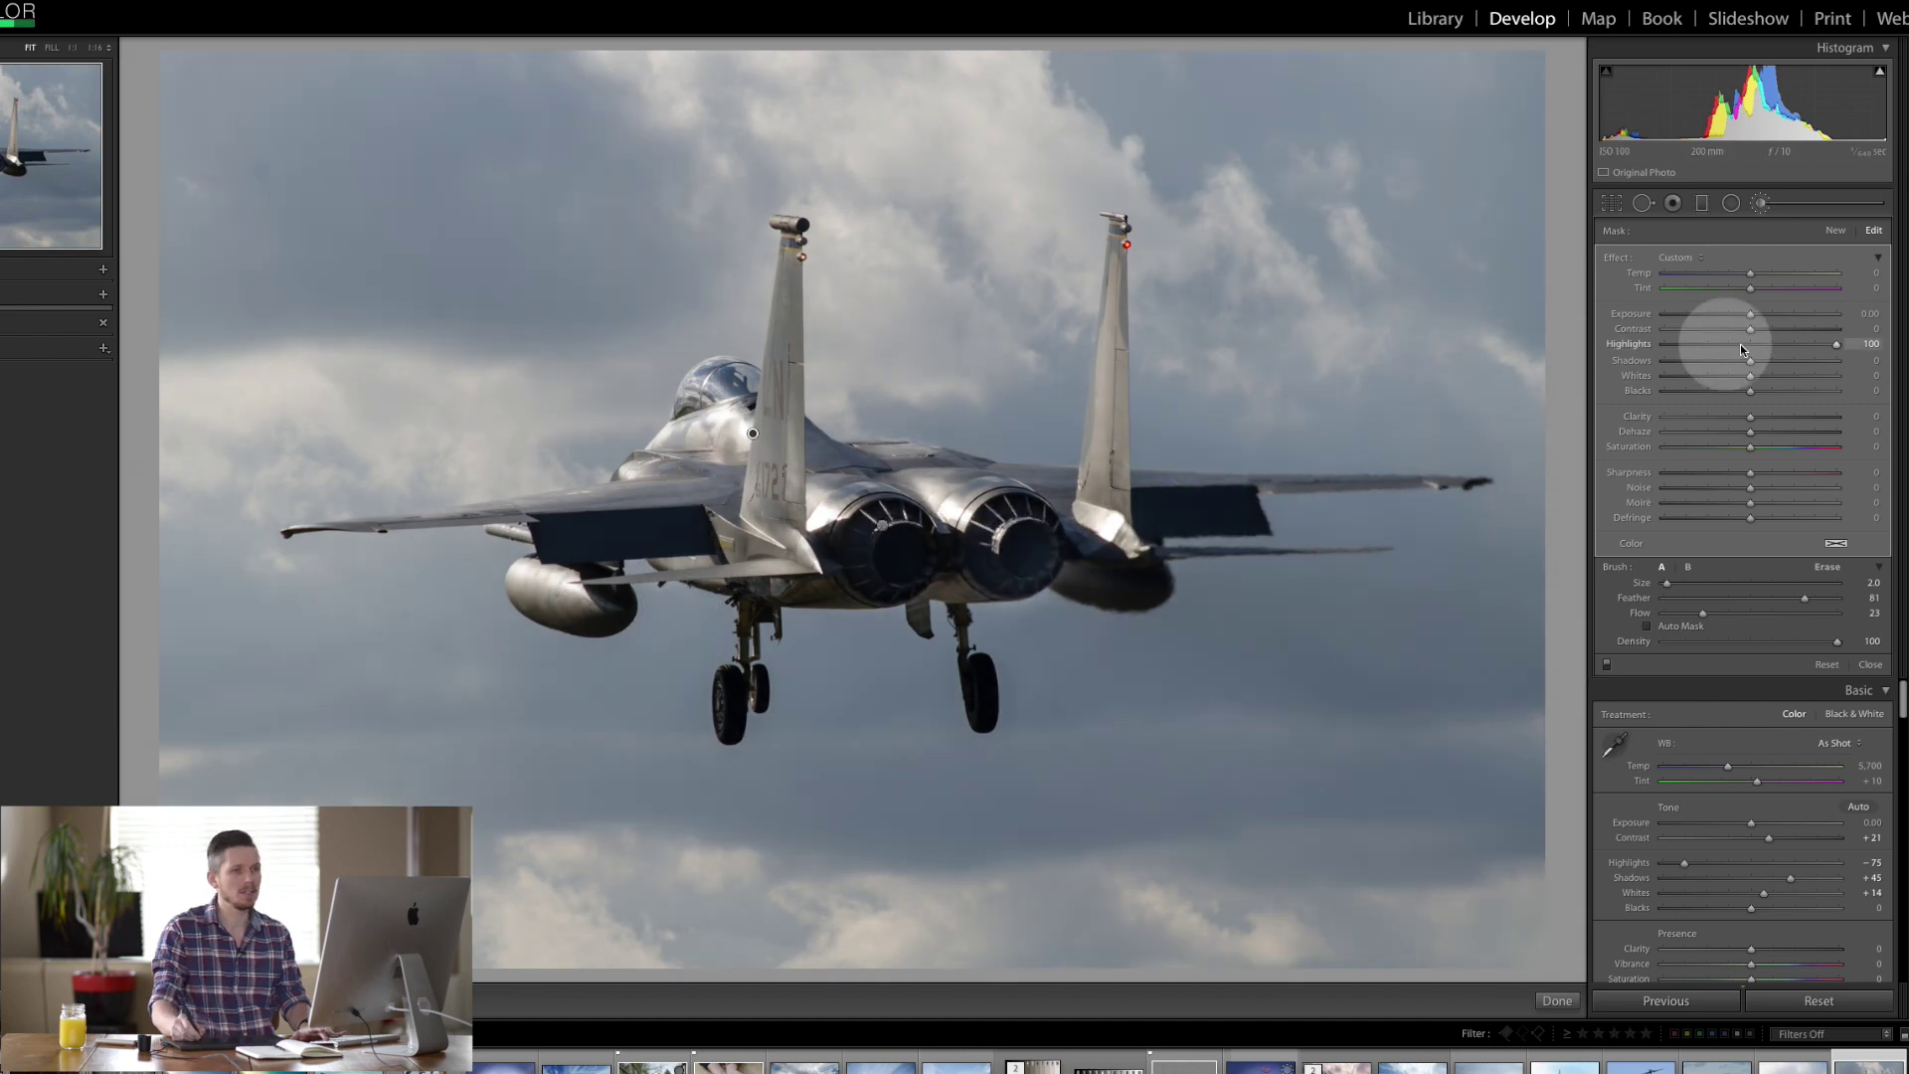
drag(1836, 344, 1783, 376)
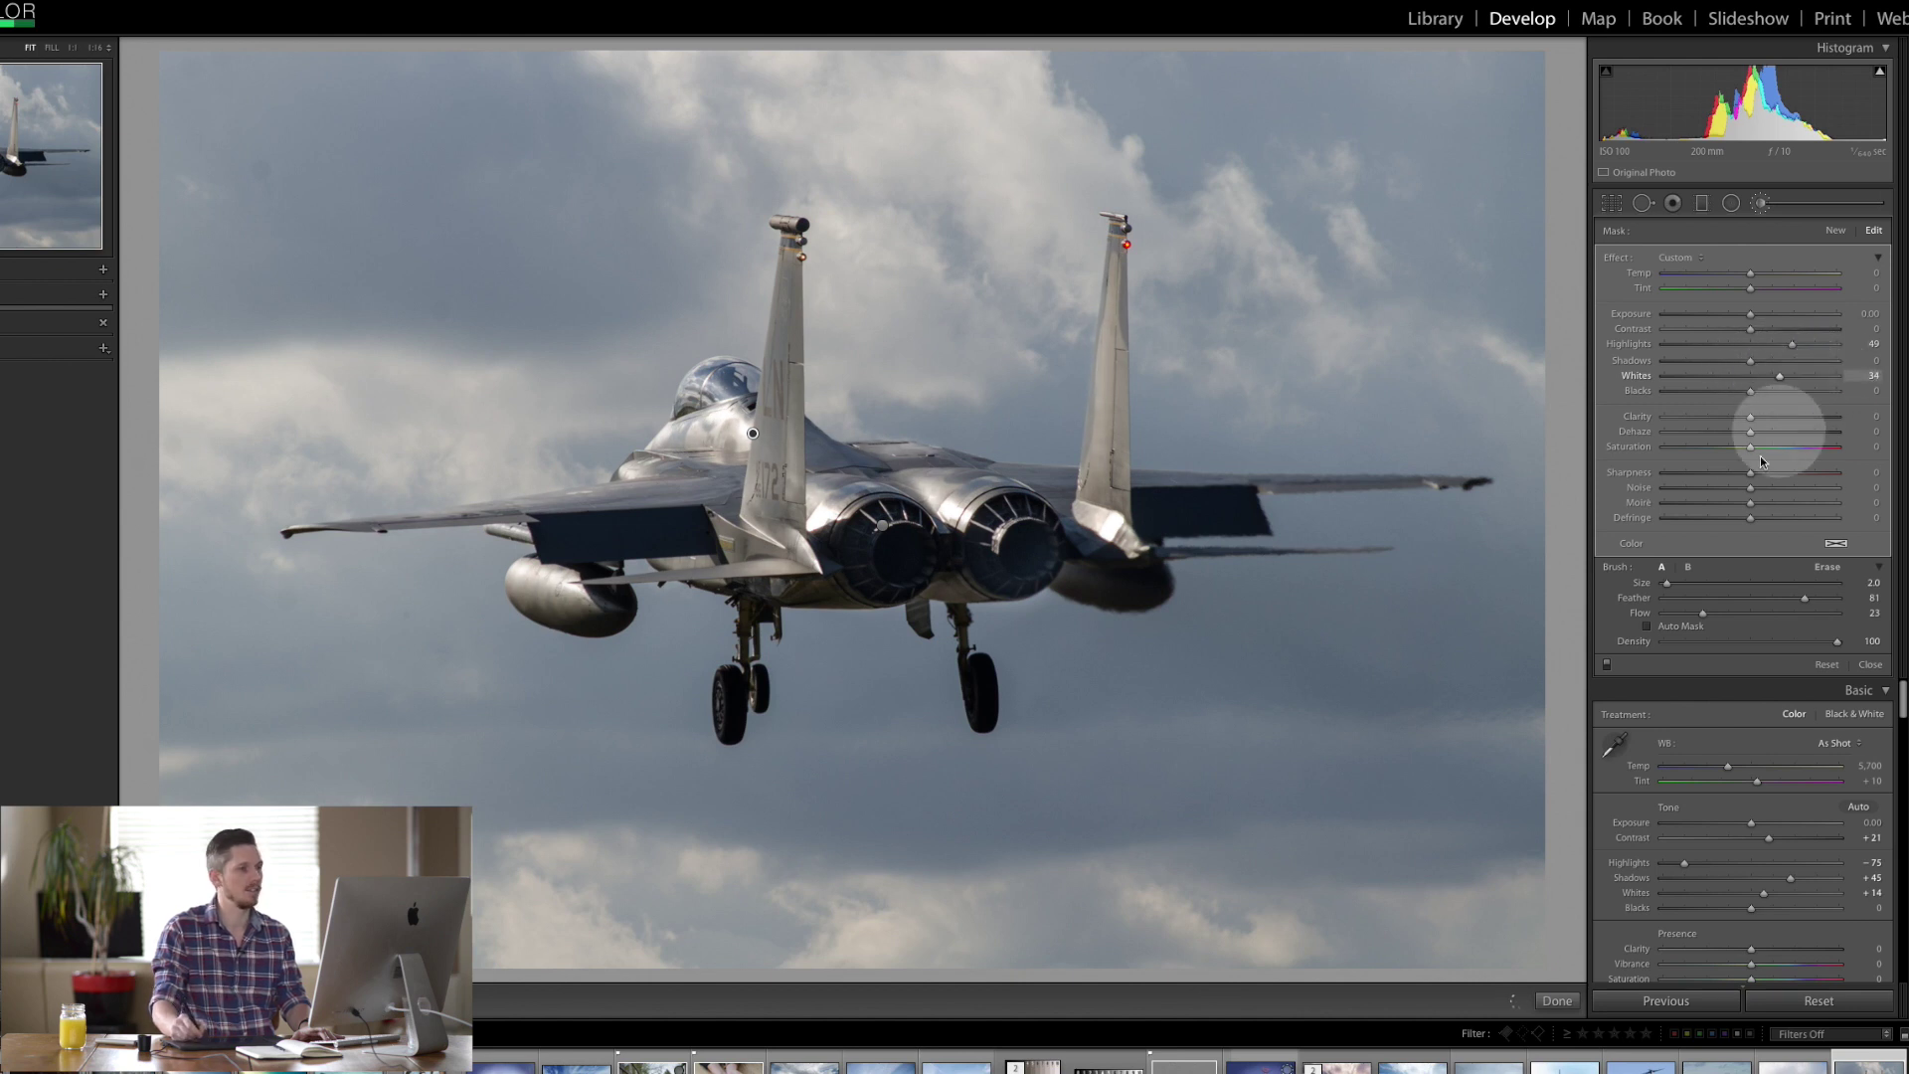
Step: Paint a new shadow-darkening mask (Shadows about −89, Flow 41) over the left tail fin
click(1834, 229)
click(1839, 345)
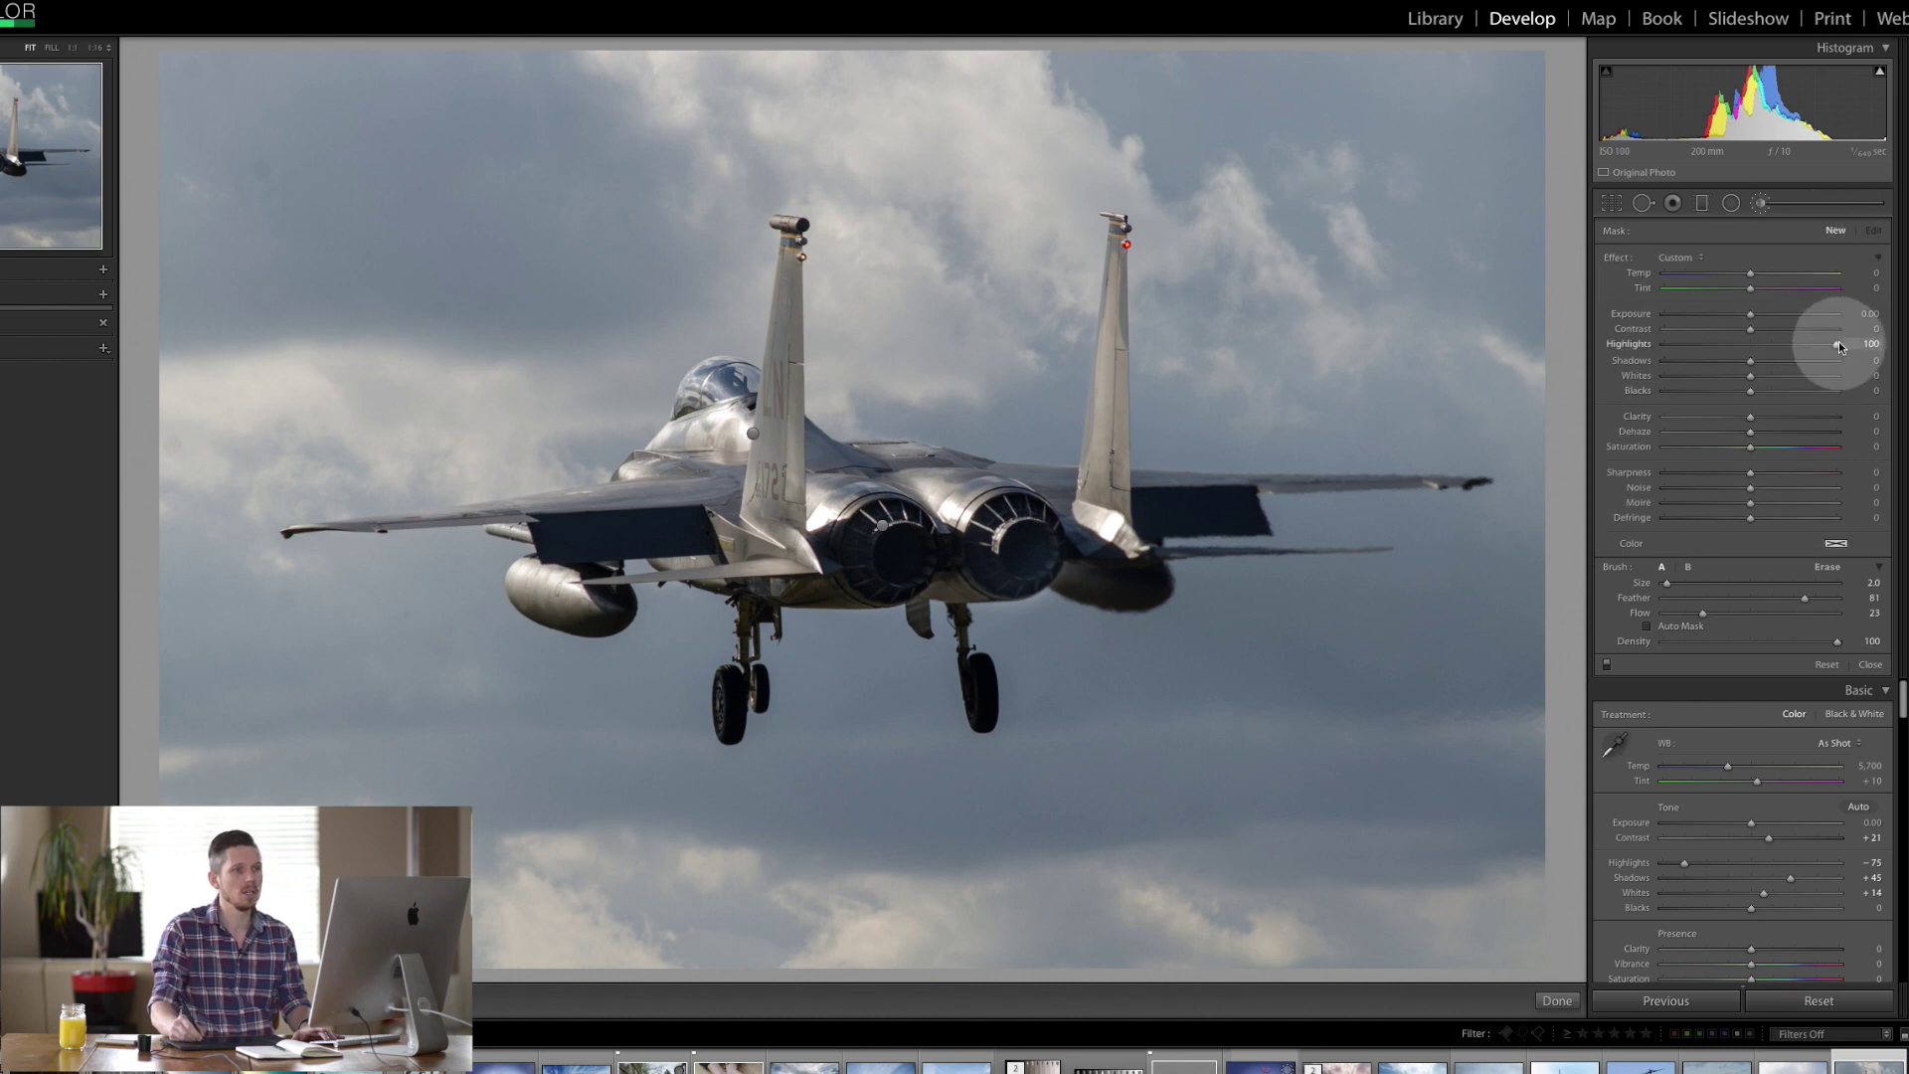
drag(1839, 345, 1757, 344)
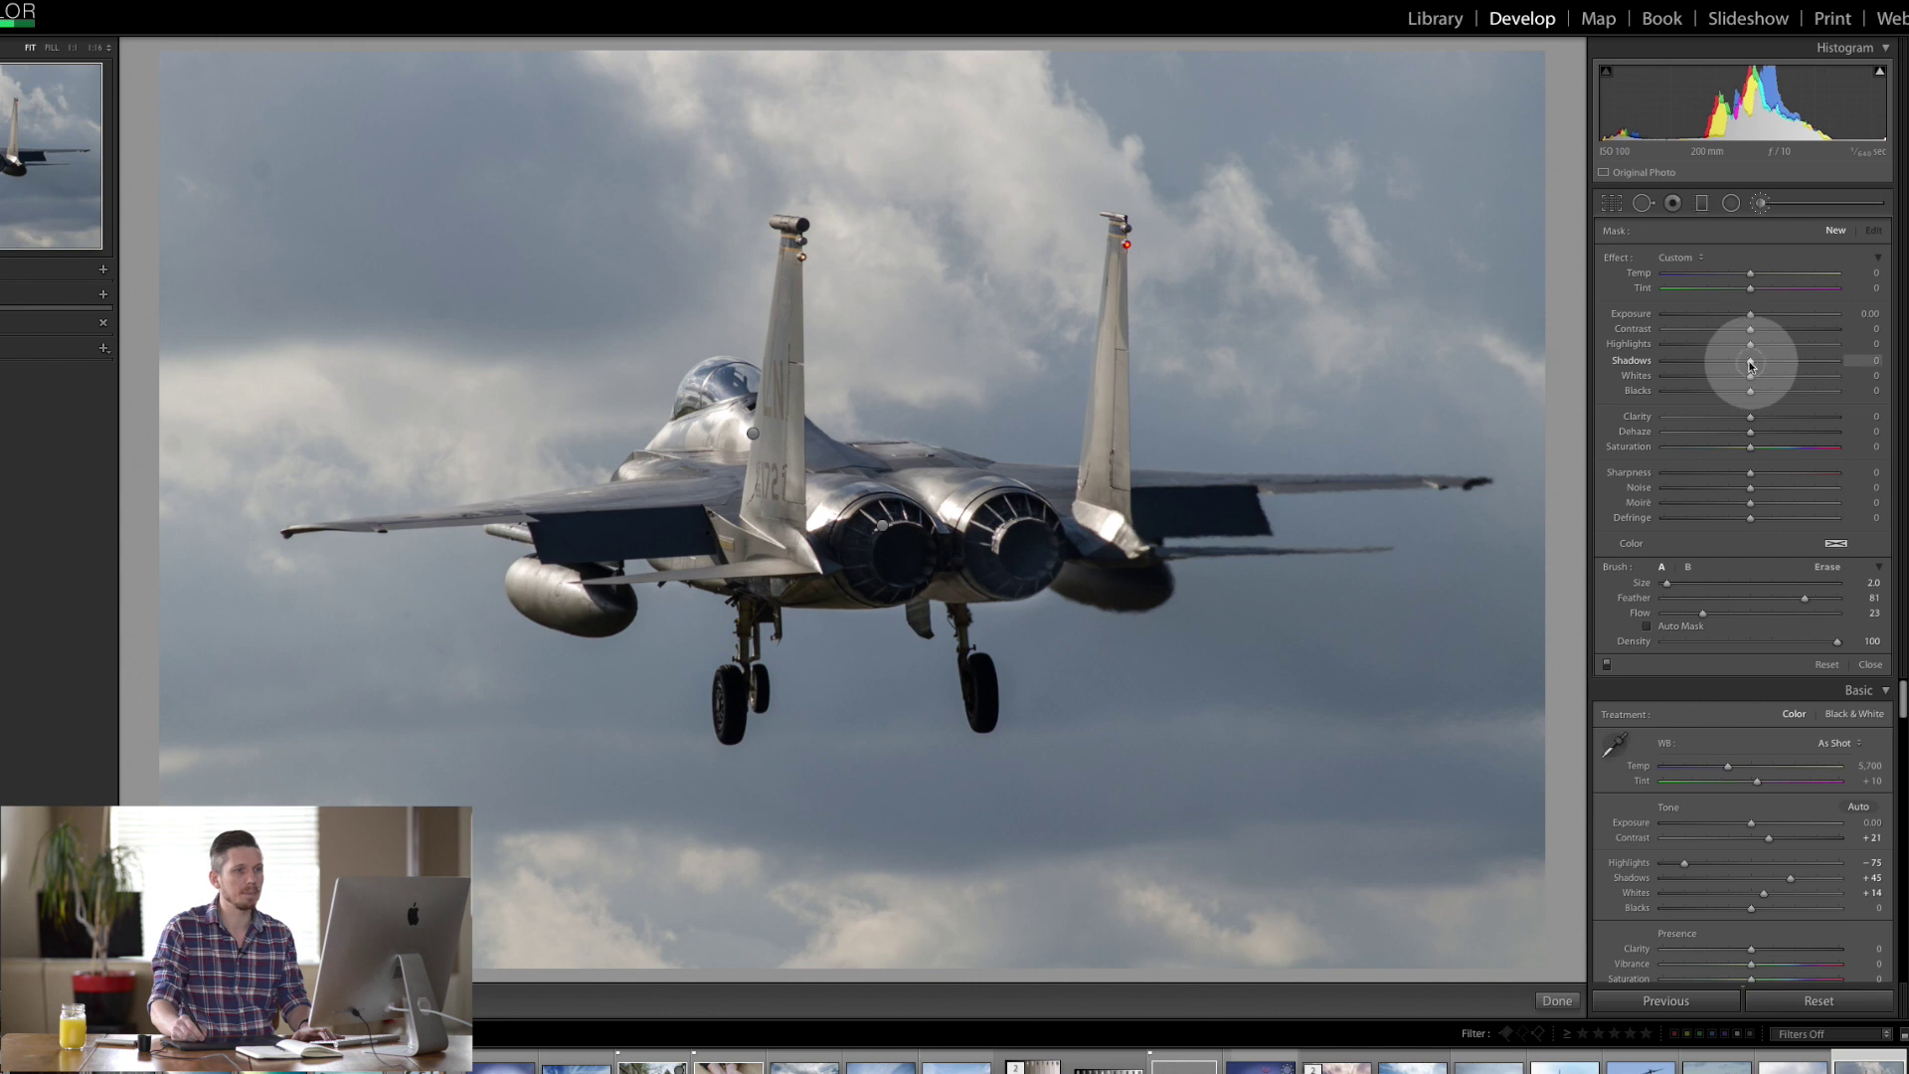
mouse_move(1751, 366)
mouse_down()
mouse_move(1678, 368)
mouse_move(1730, 392)
mouse_up()
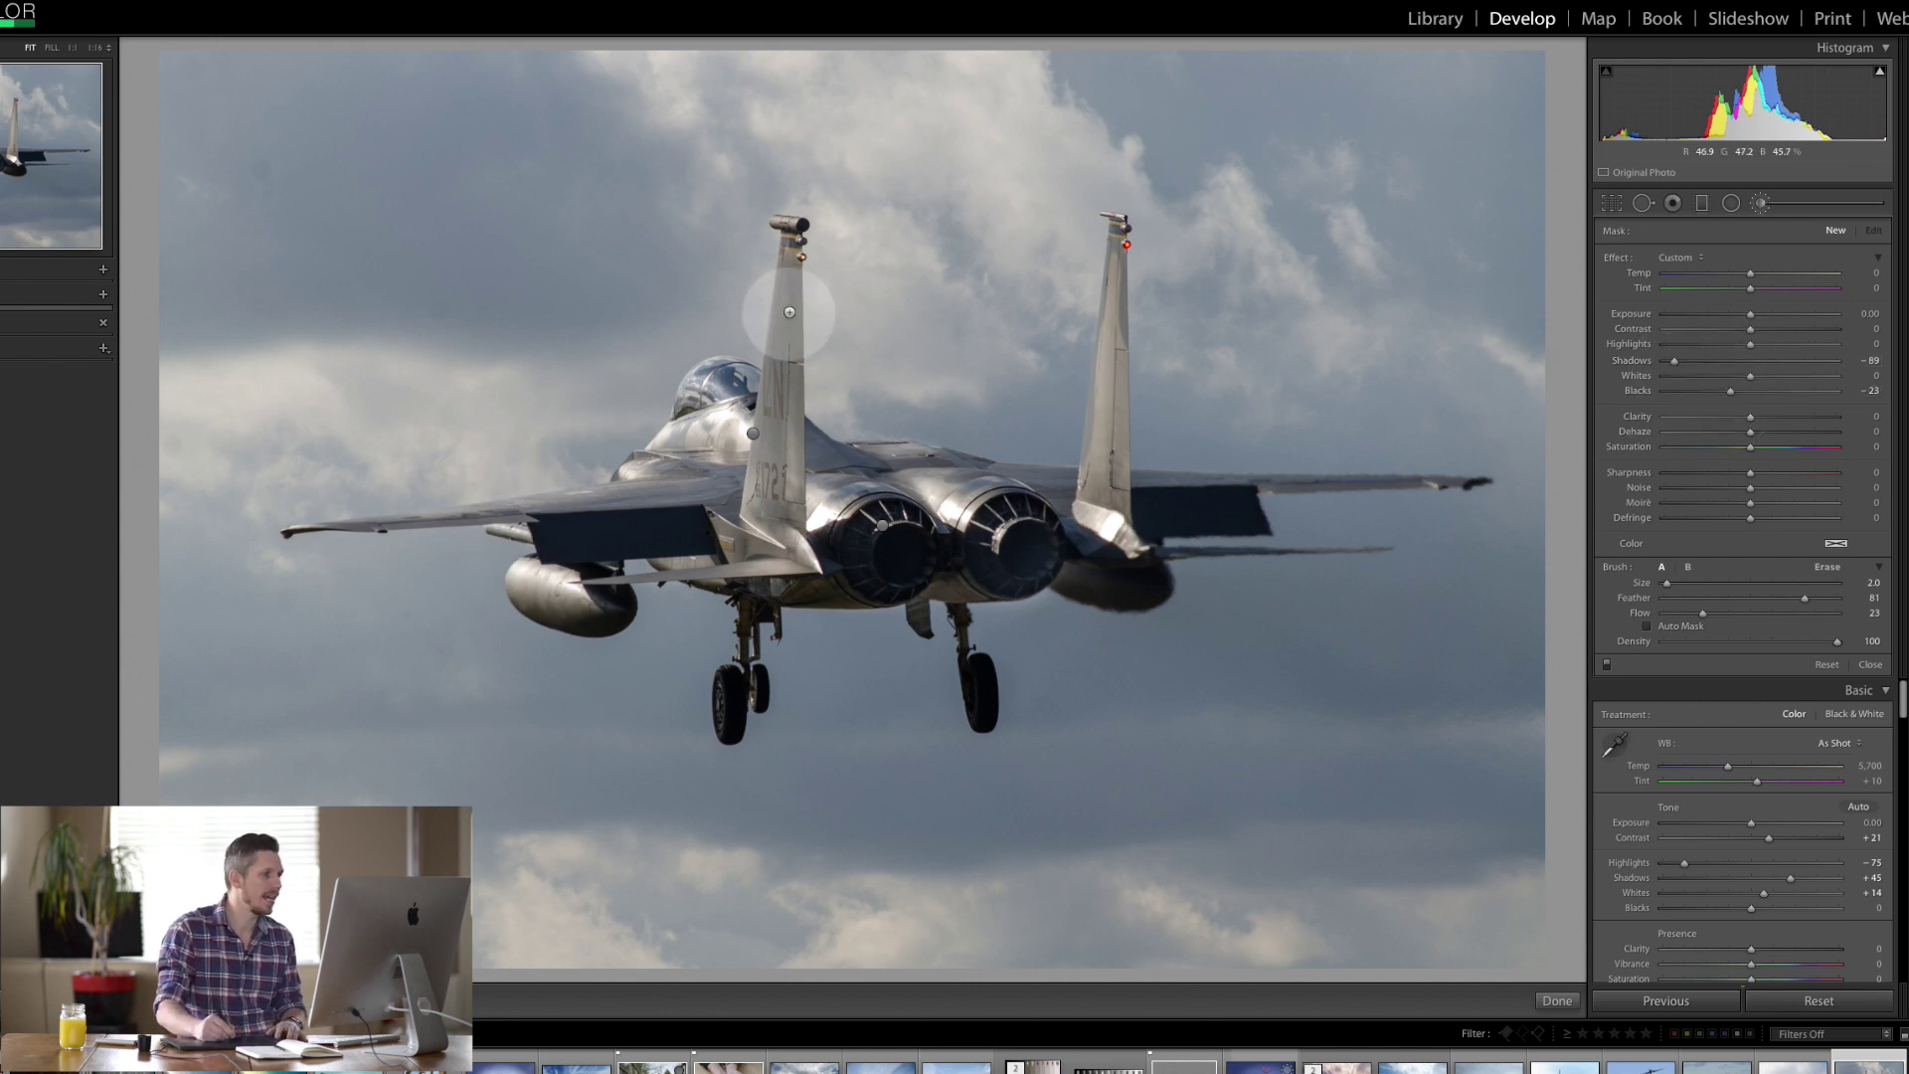
drag(771, 502, 781, 312)
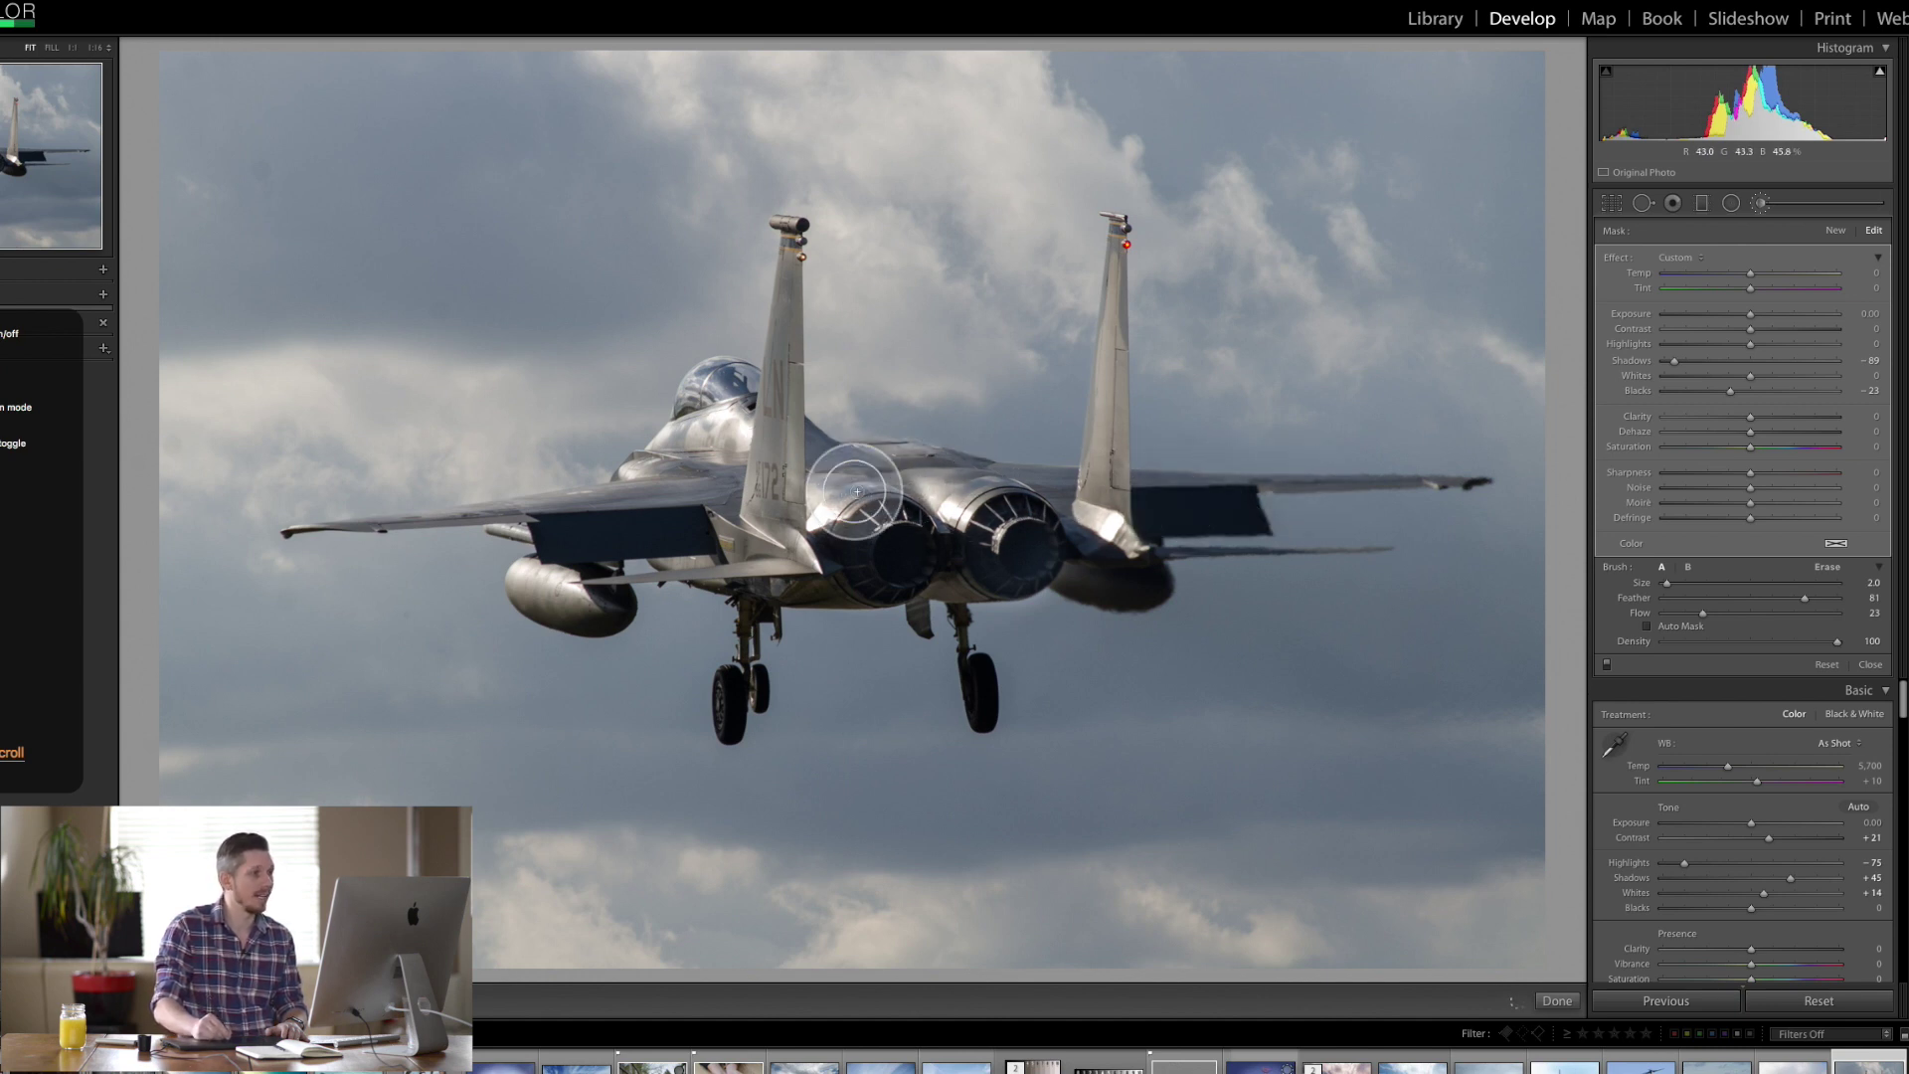
mouse_move(781, 309)
mouse_down()
mouse_move(745, 568)
mouse_move(646, 578)
mouse_move(612, 546)
mouse_move(653, 537)
mouse_move(534, 612)
mouse_move(608, 625)
mouse_move(794, 581)
mouse_move(729, 605)
mouse_move(744, 656)
mouse_move(772, 621)
mouse_up()
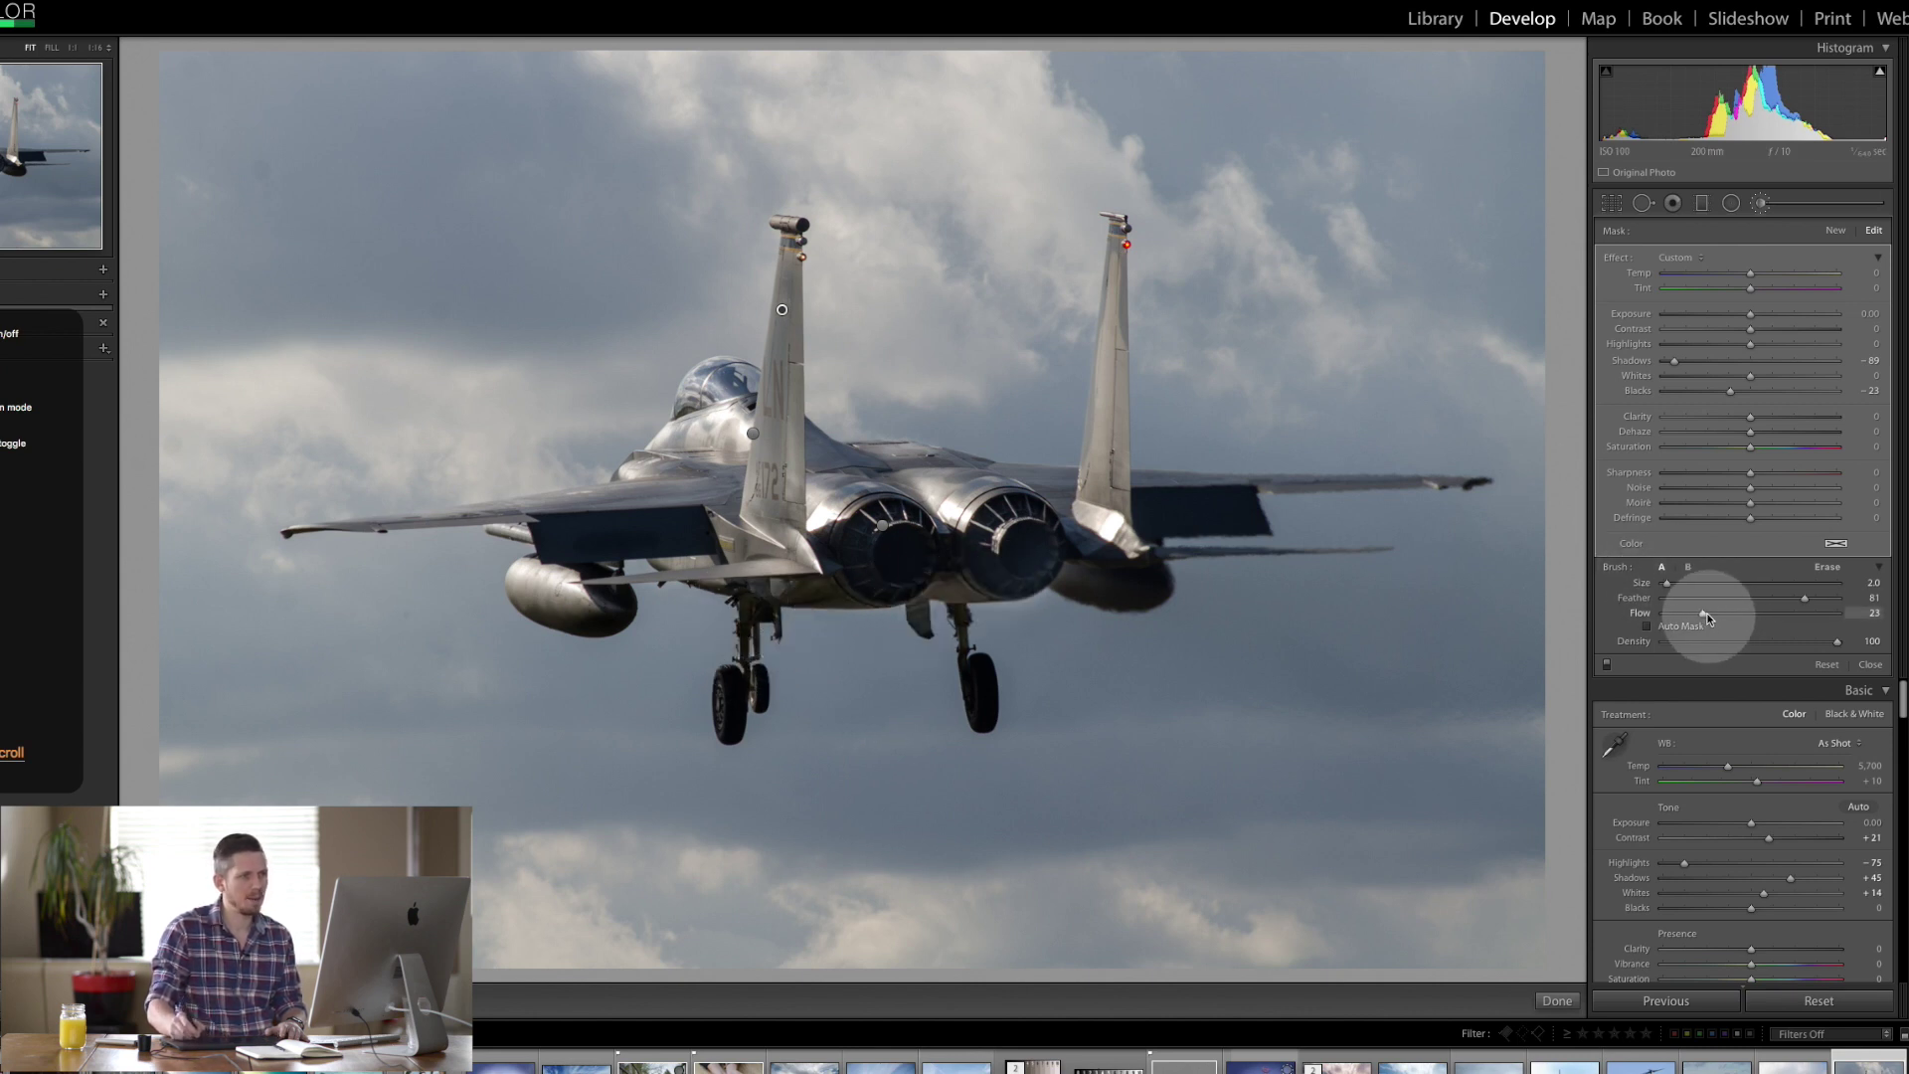
drag(1704, 612, 1734, 613)
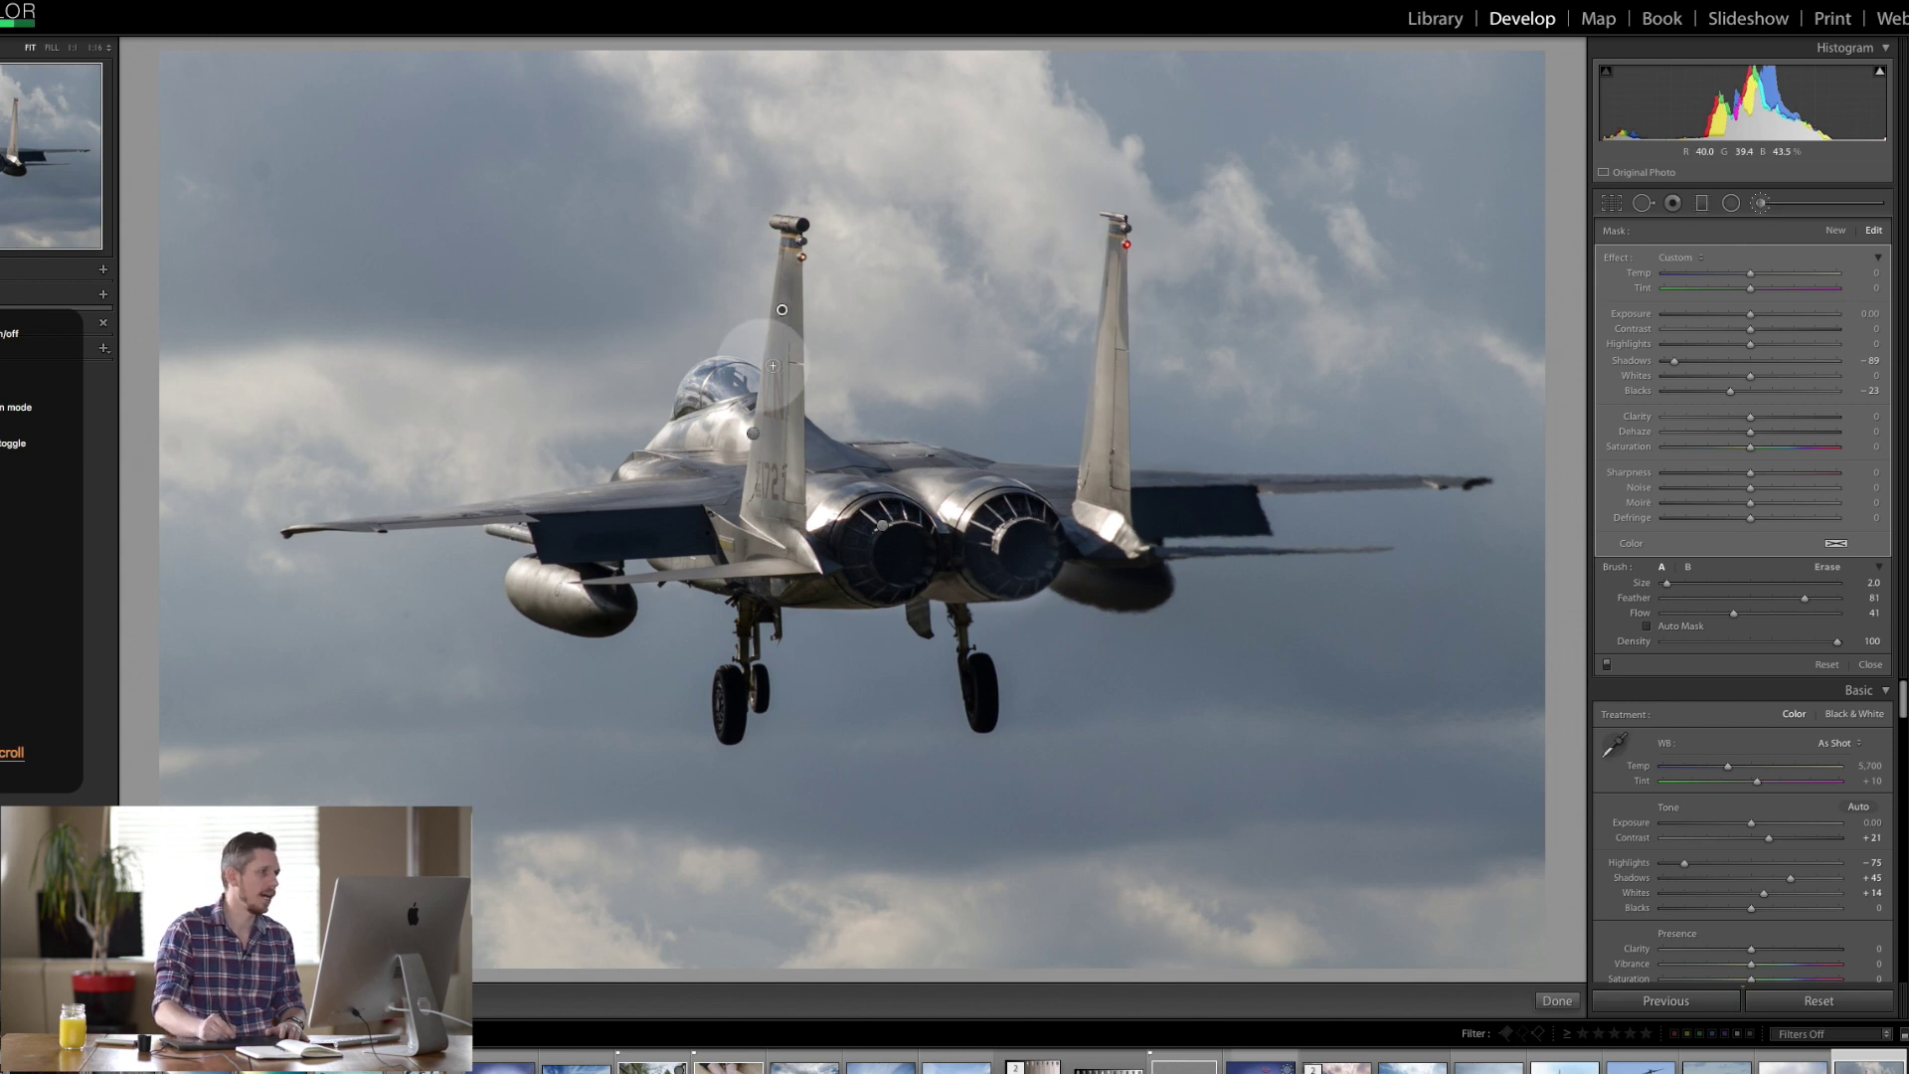
mouse_move(782, 257)
mouse_down()
mouse_move(816, 447)
mouse_move(785, 349)
mouse_move(777, 504)
mouse_move(772, 409)
mouse_move(791, 481)
mouse_up()
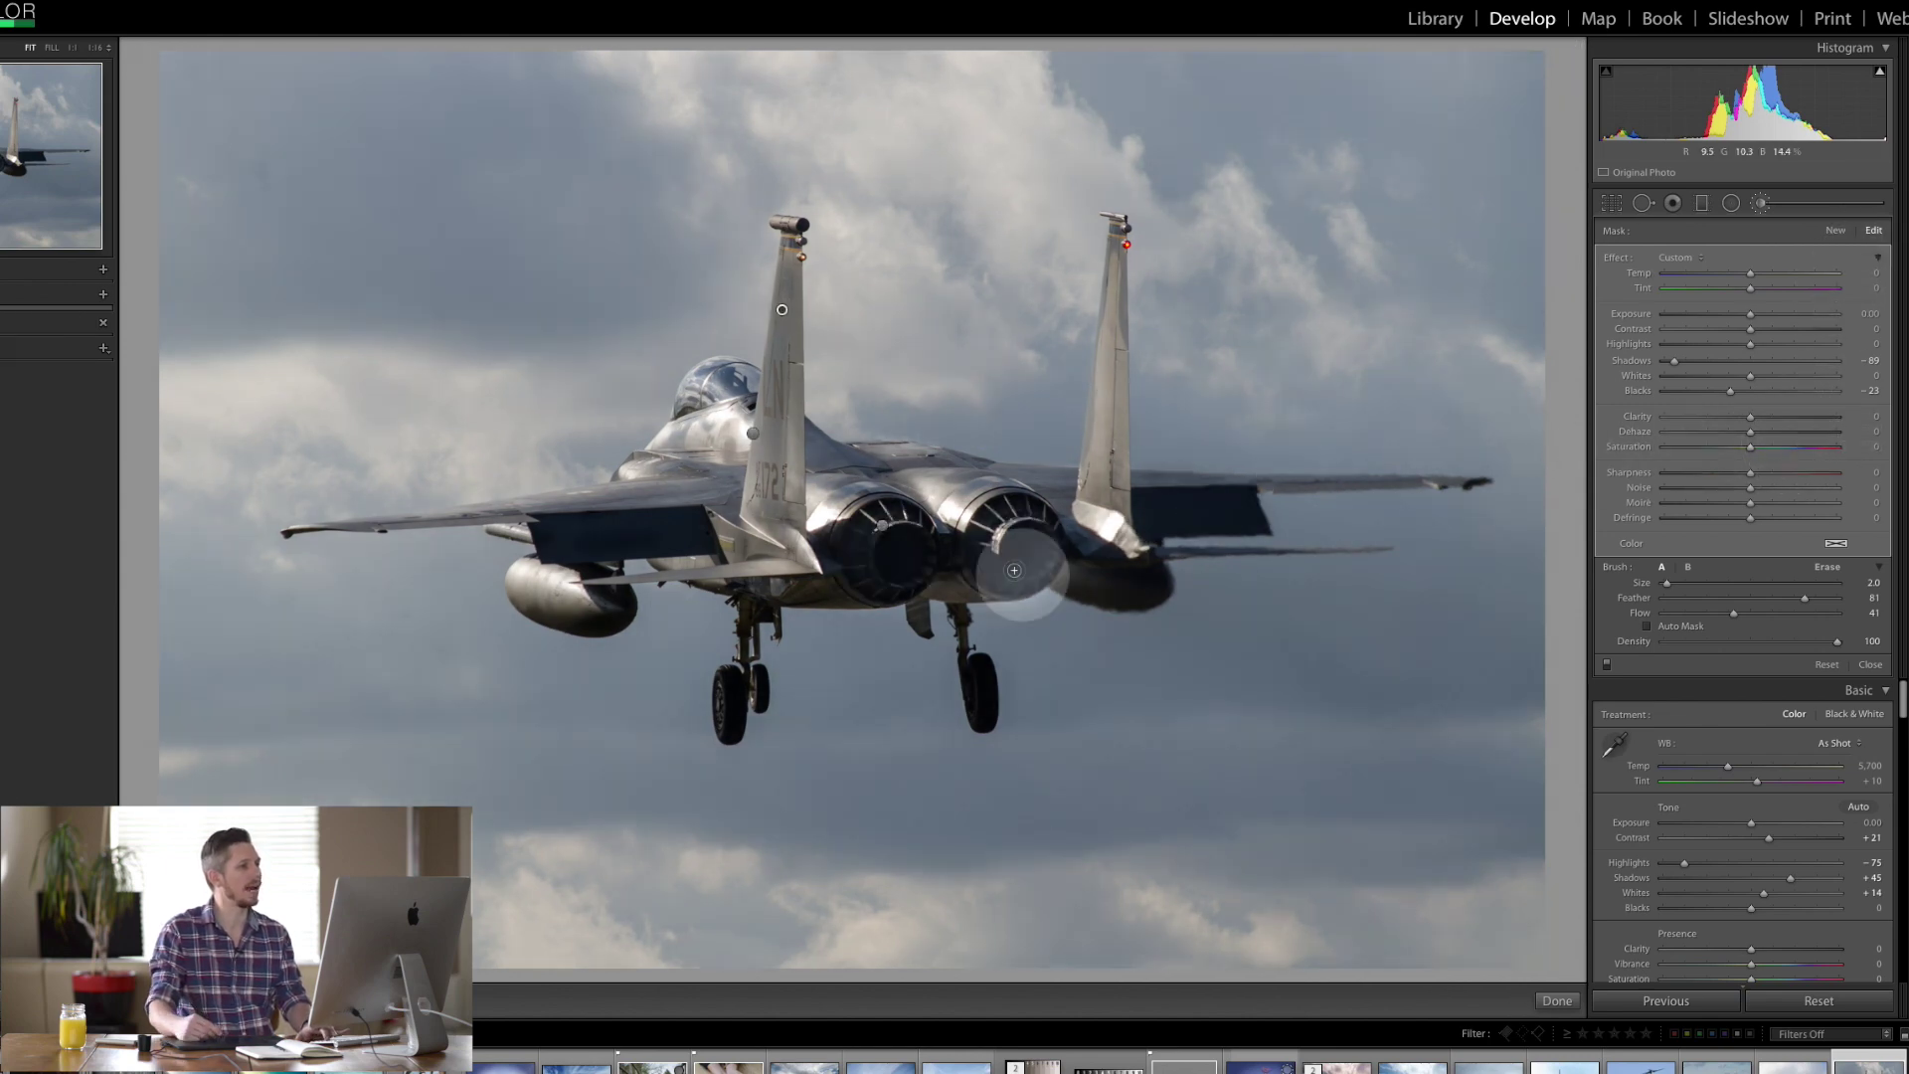
Step: Compare the brushed jet against the original and check the fuselage mask's options
key(backslash)
key(backslash)
key(backslash)
key(backslash)
key(backslash)
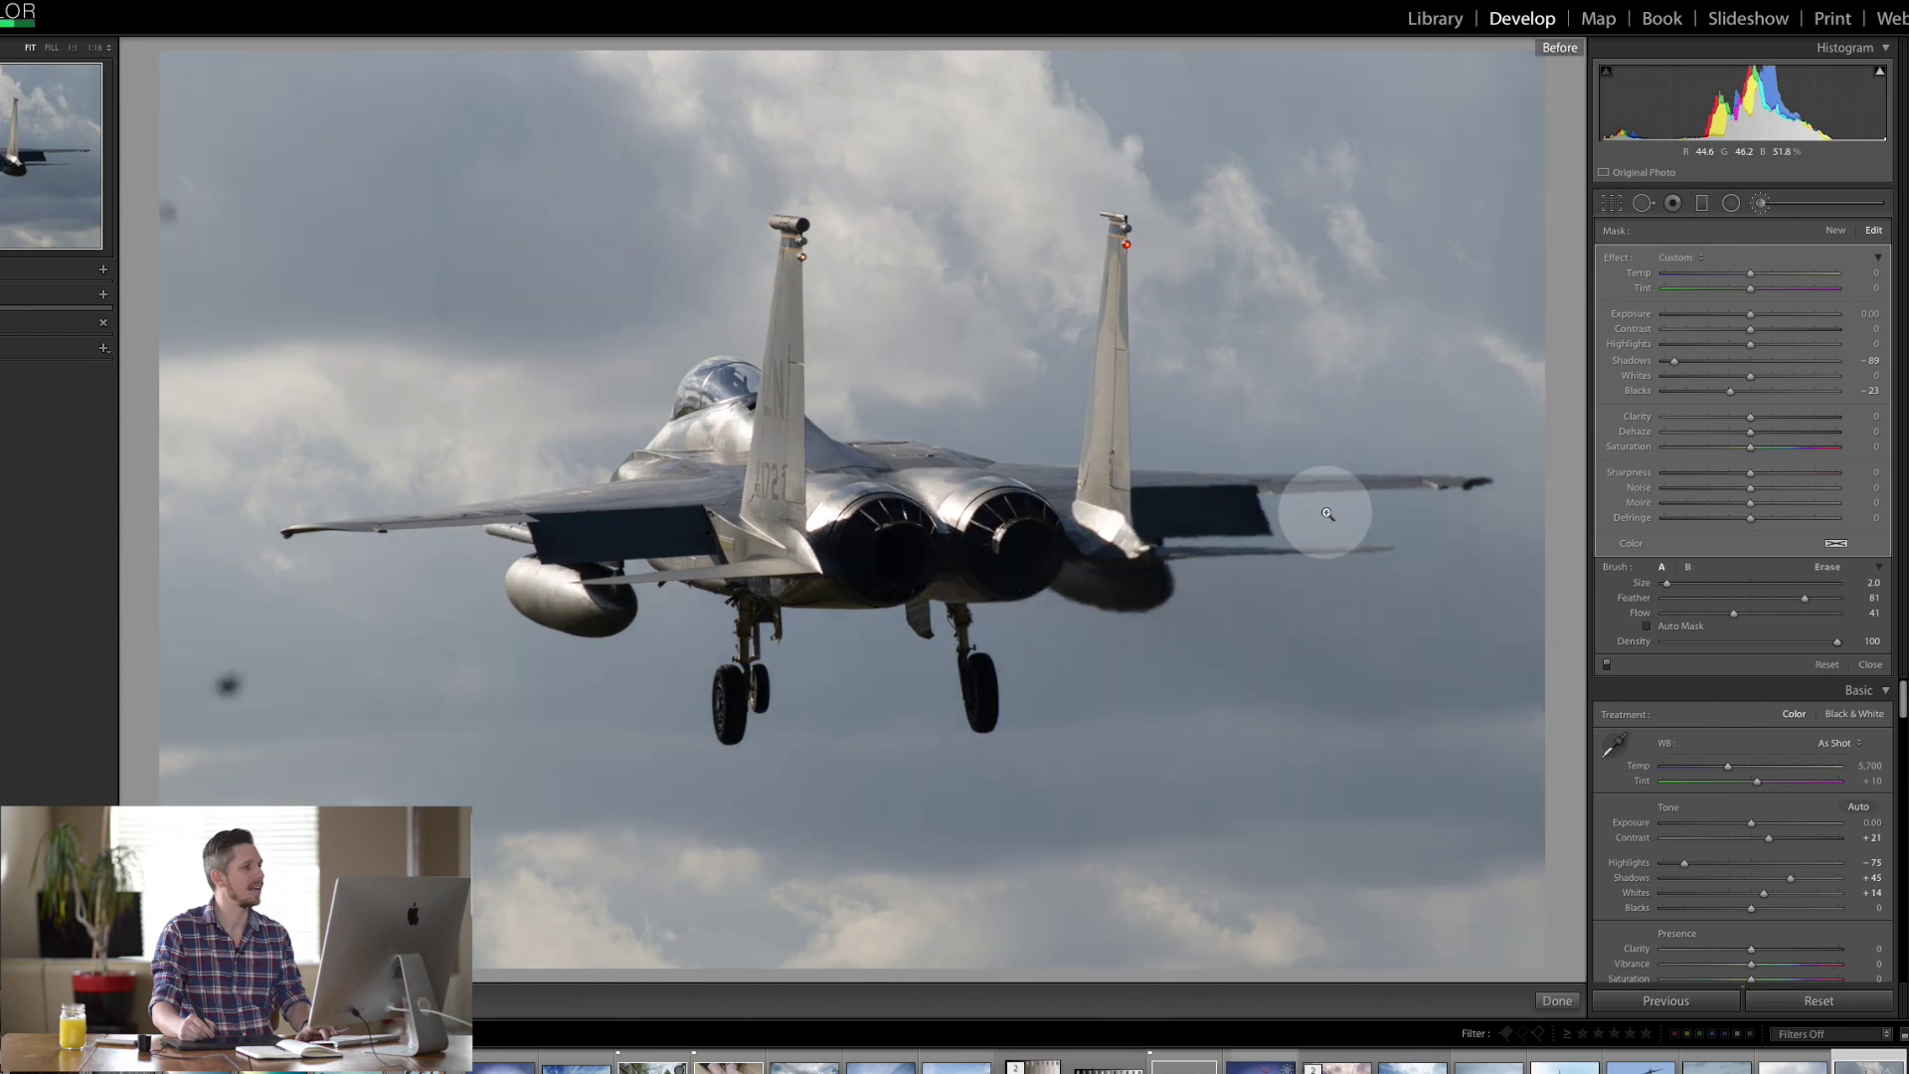
key(backslash)
key(backslash)
key(backslash)
key(backslash)
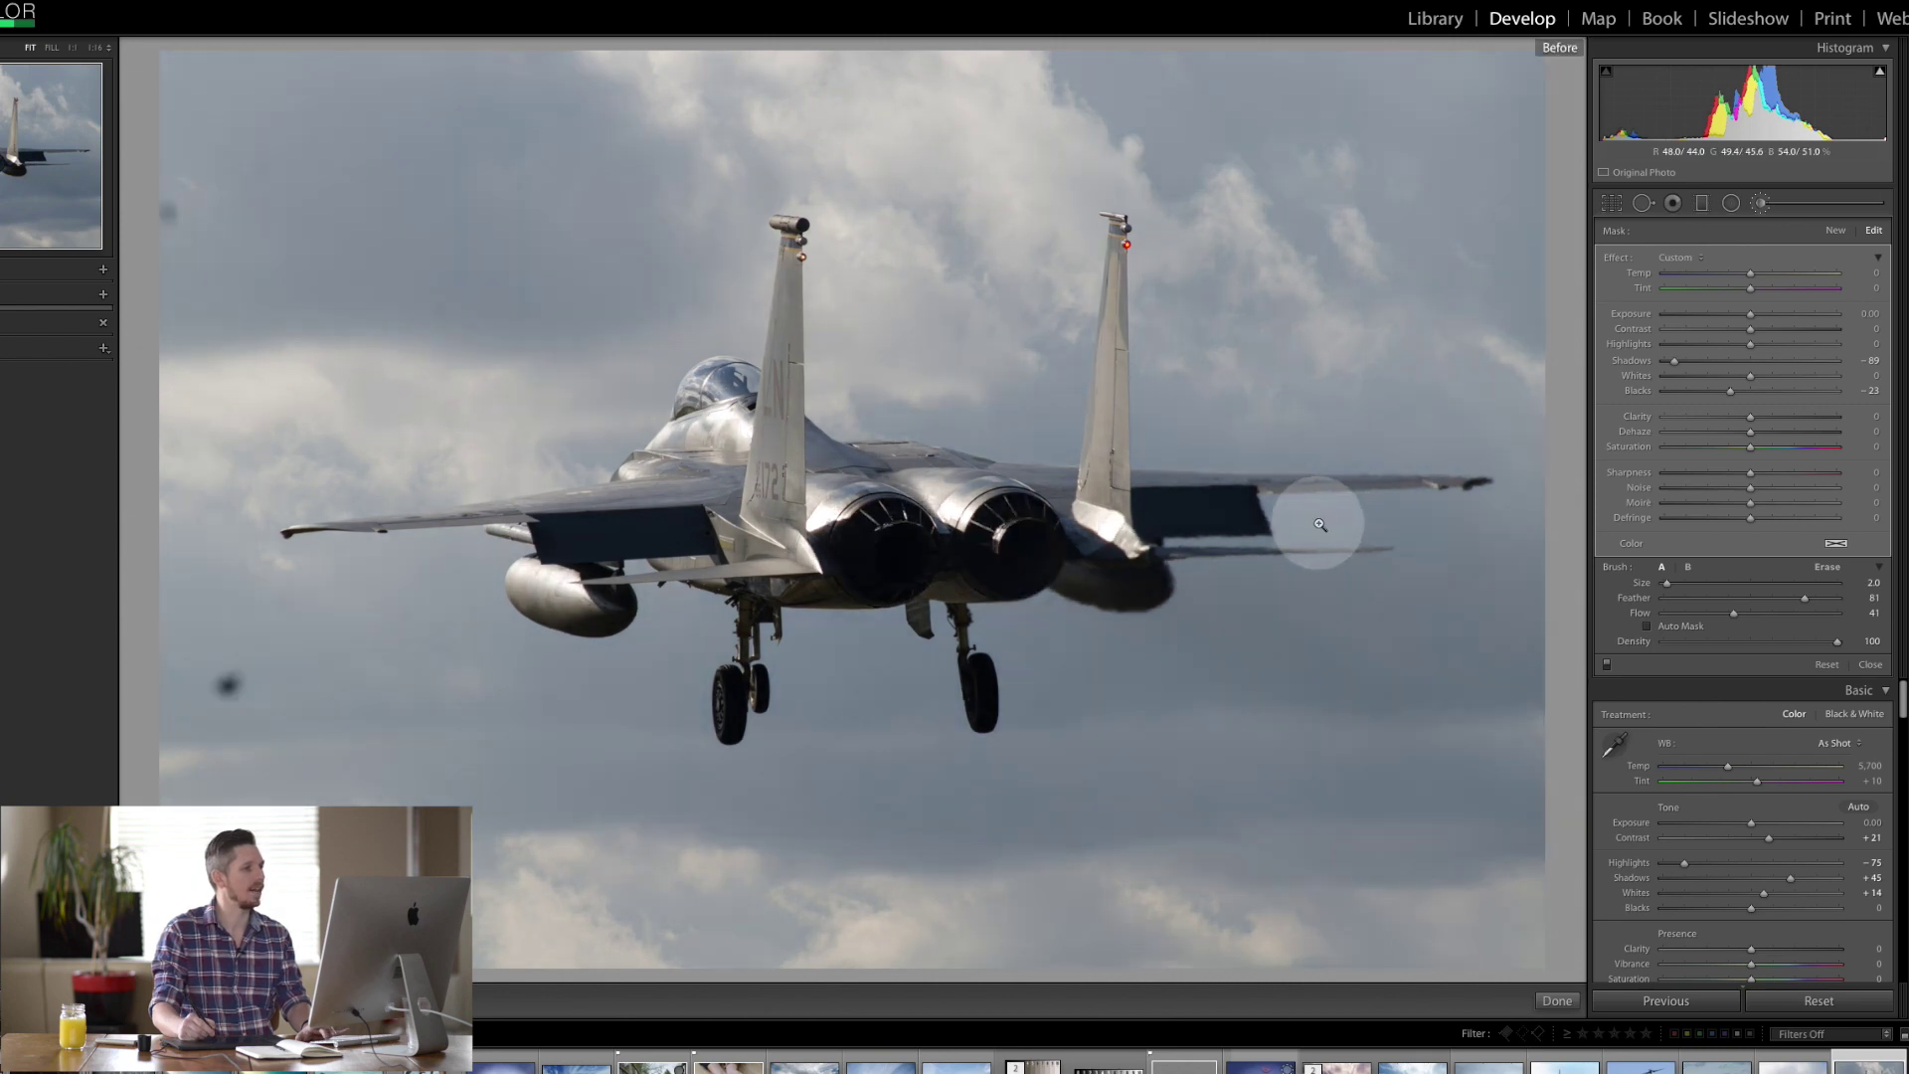
key(backslash)
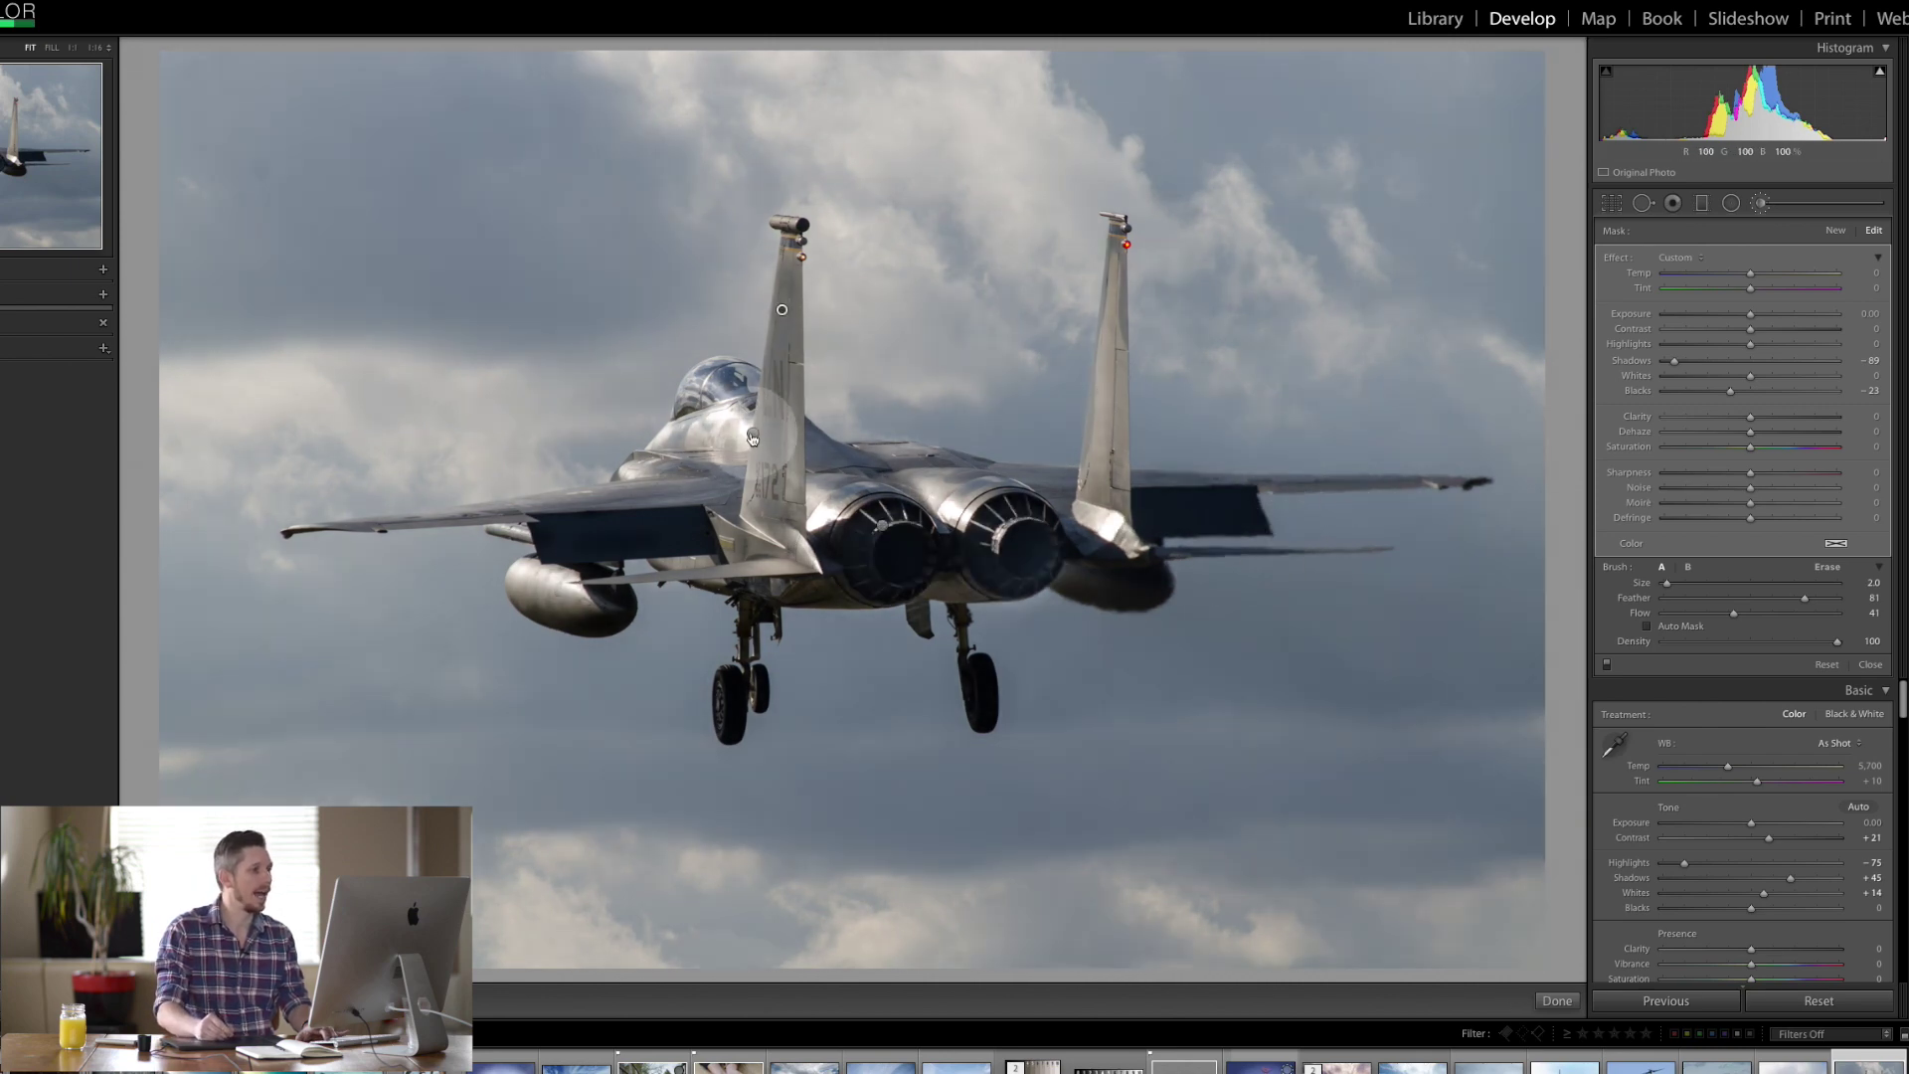
right_click(753, 435)
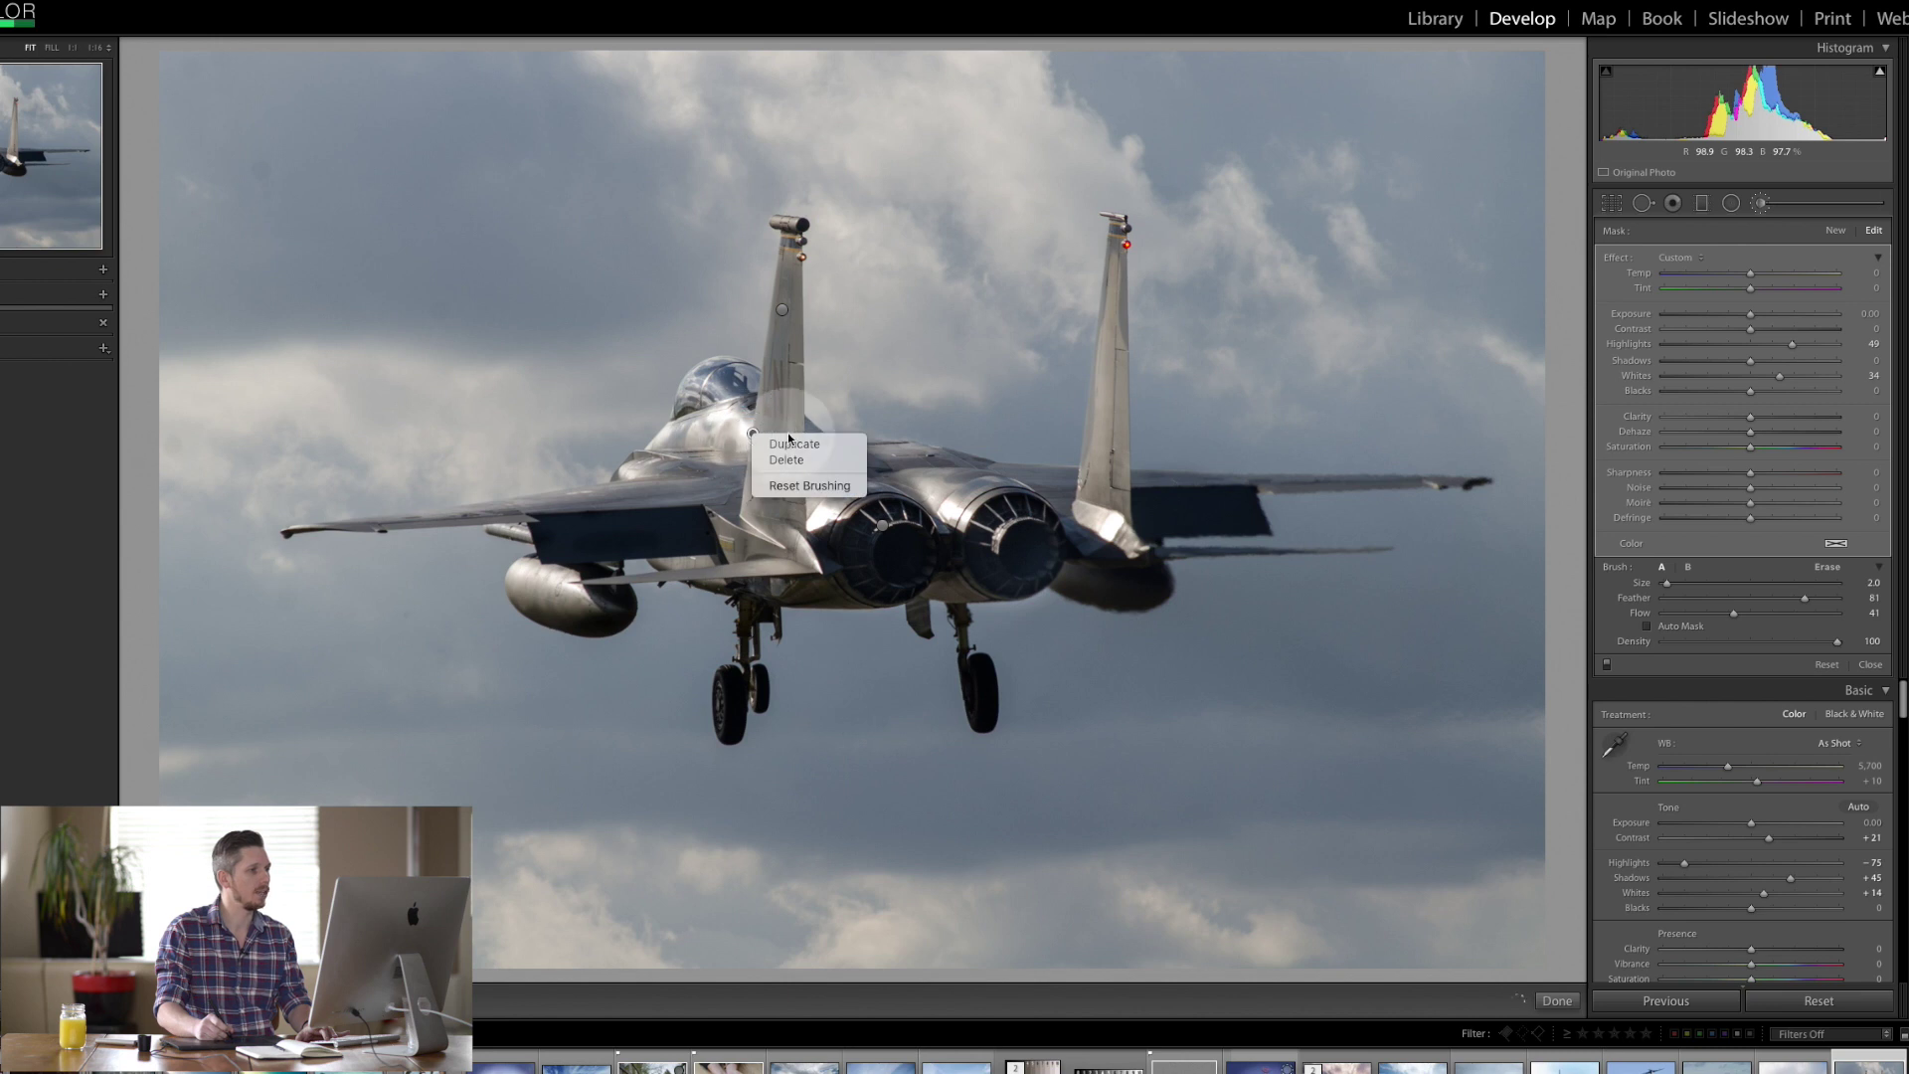
click(791, 443)
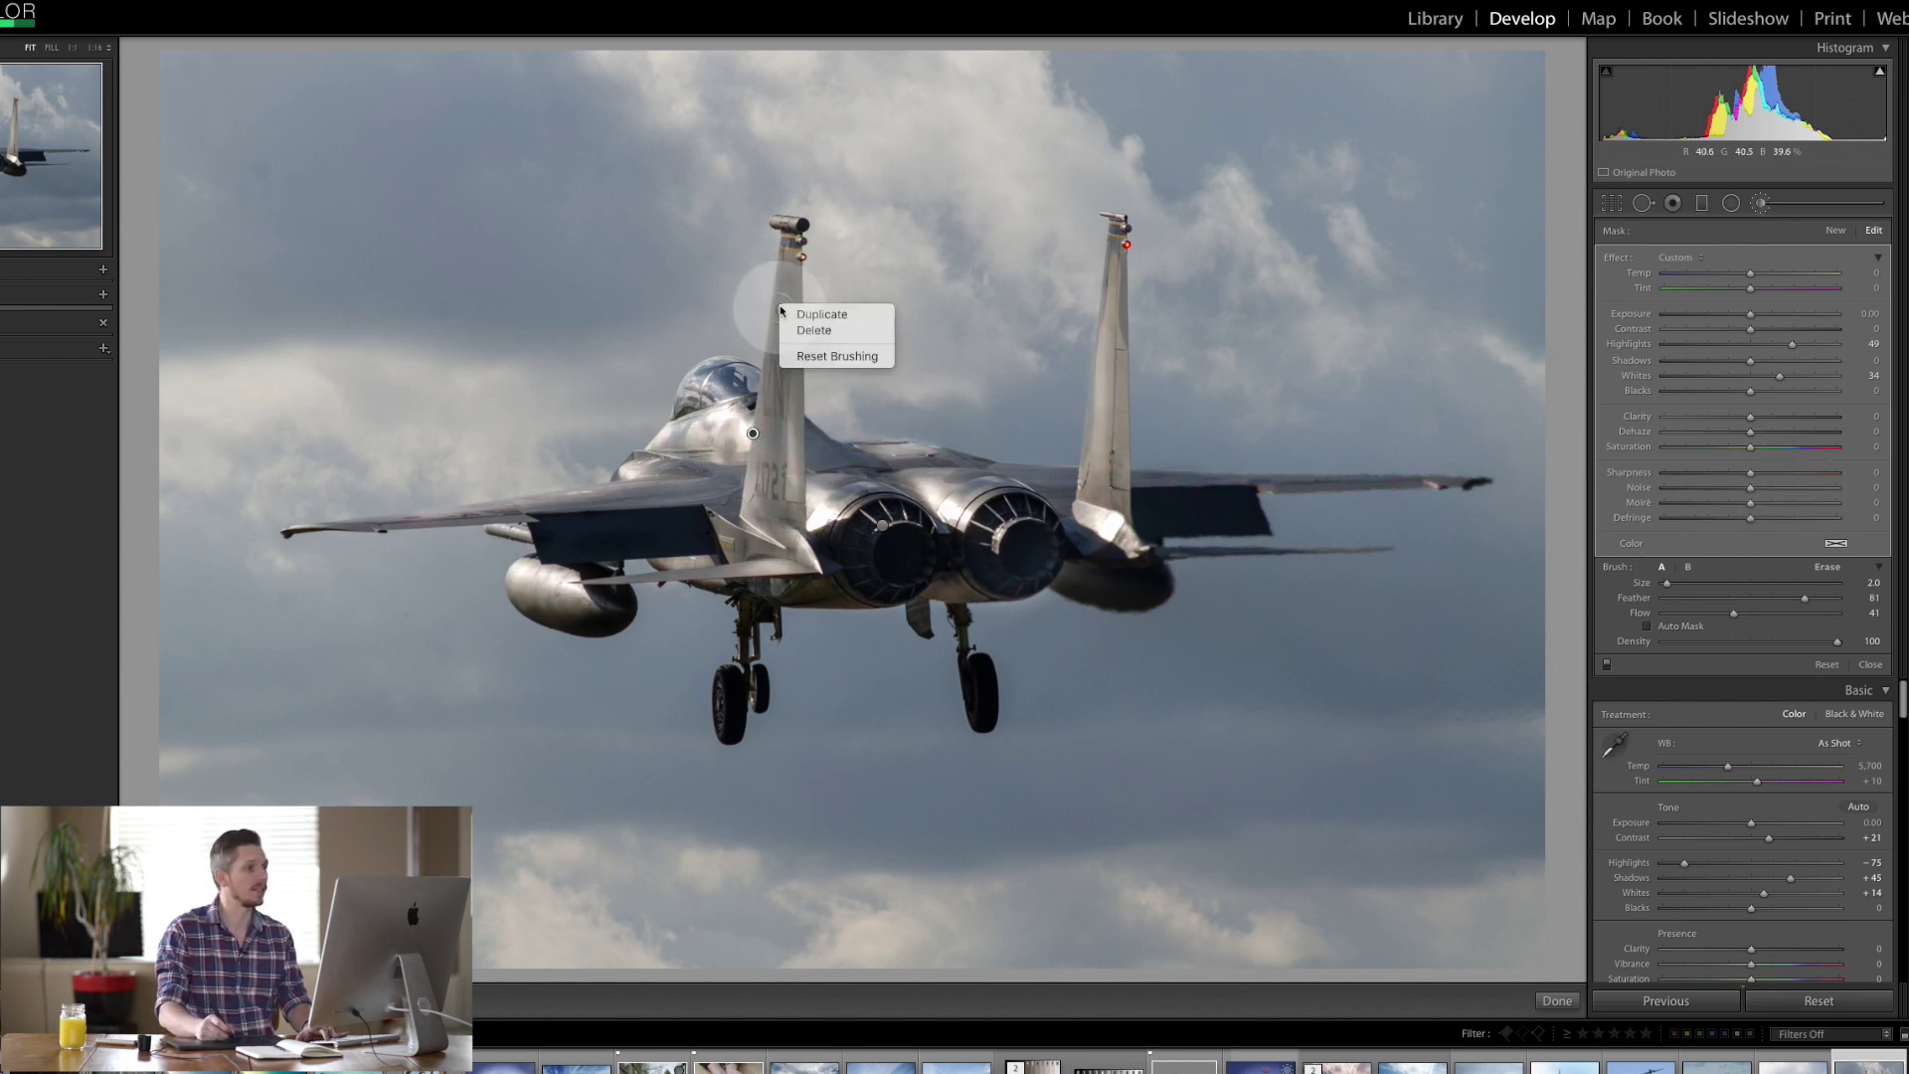
click(817, 315)
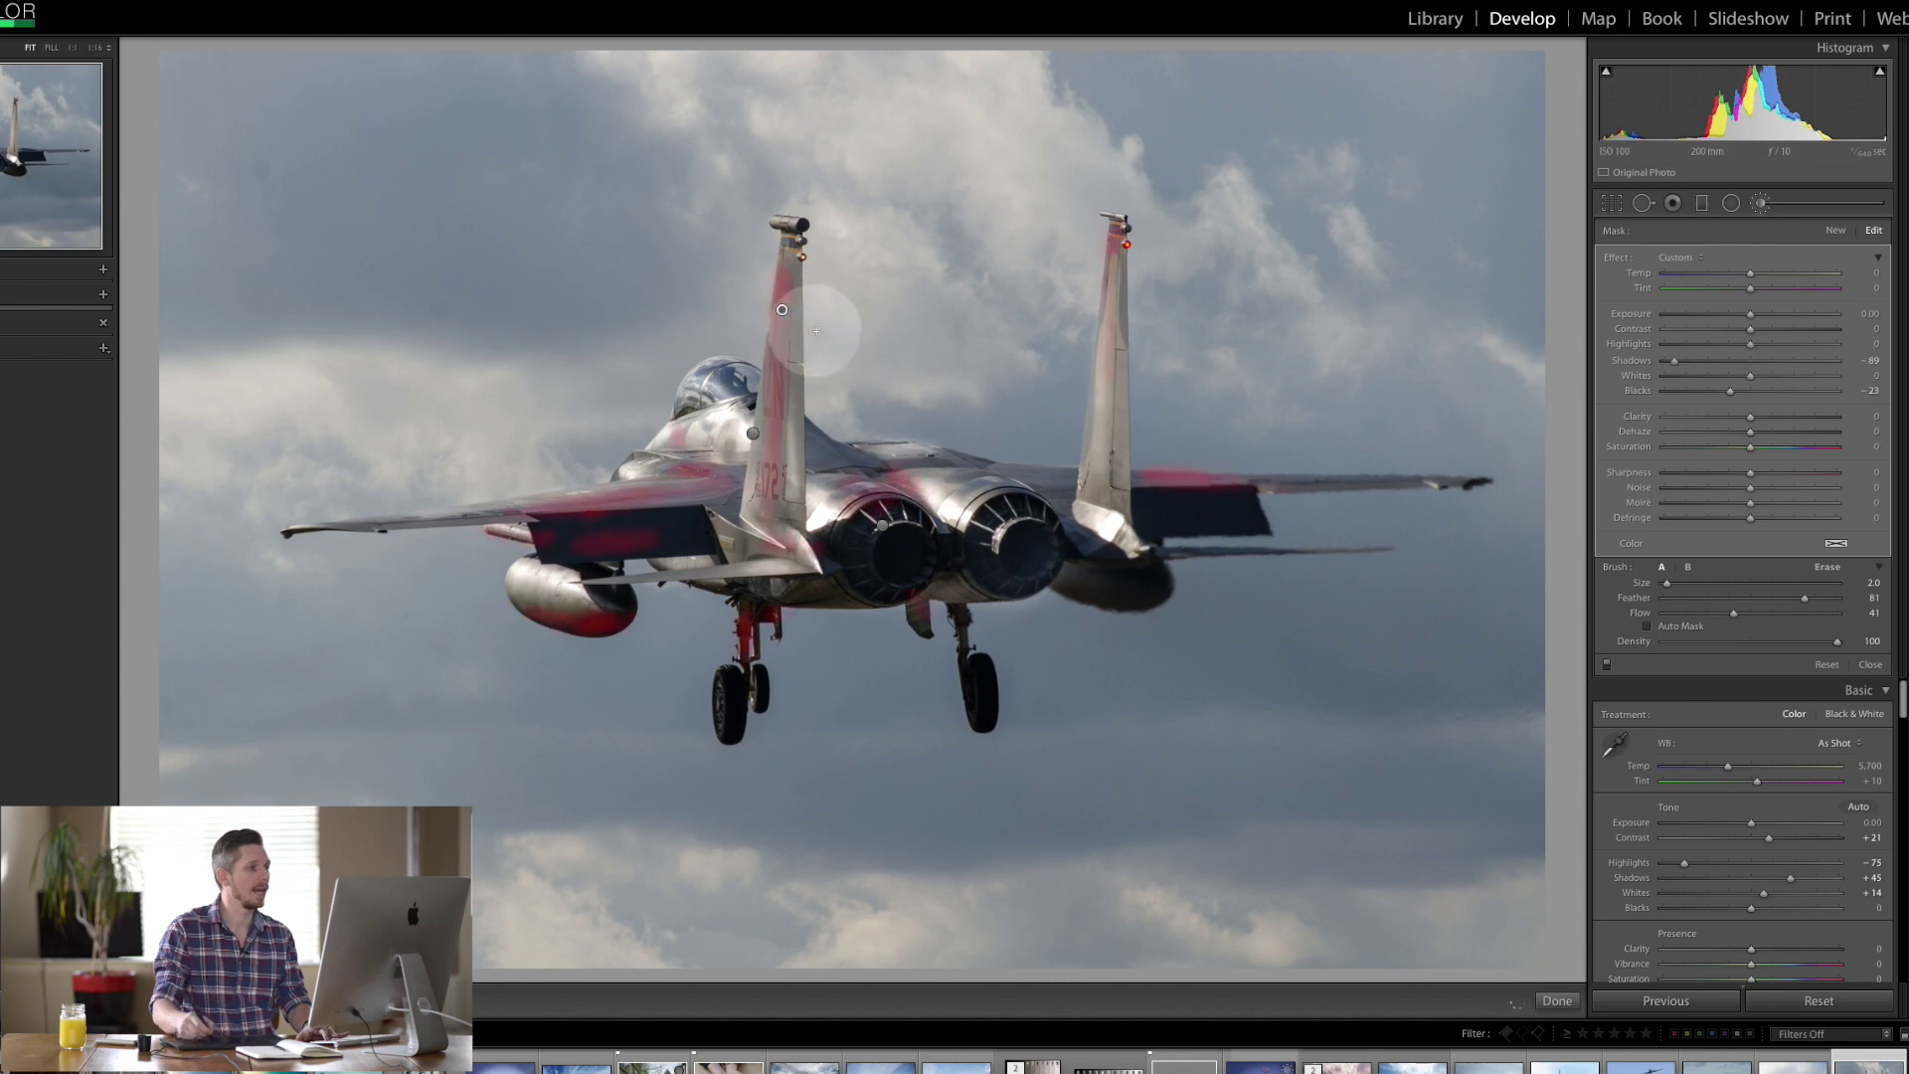
Step: Select the other brush pin and close the Adjustment Brush panel
key(backslash)
key(backslash)
key(backslash)
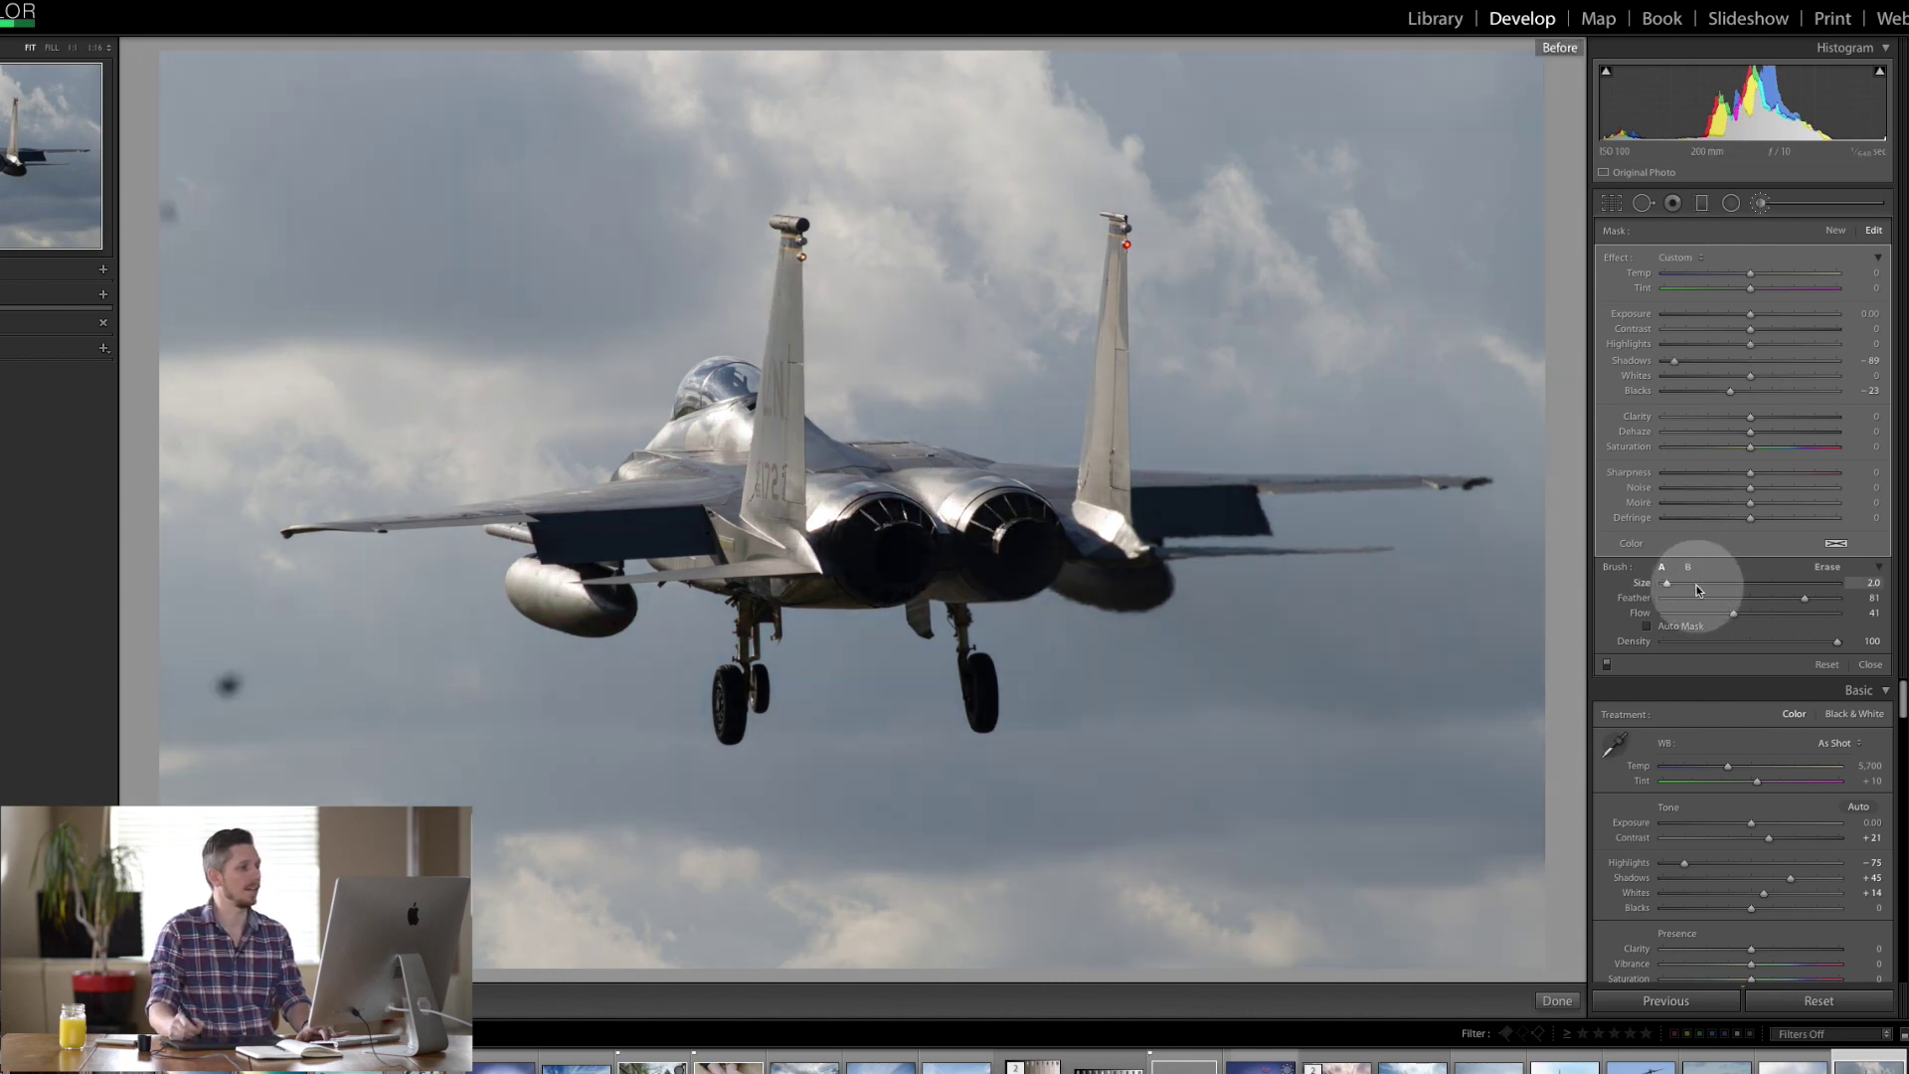
key(backslash)
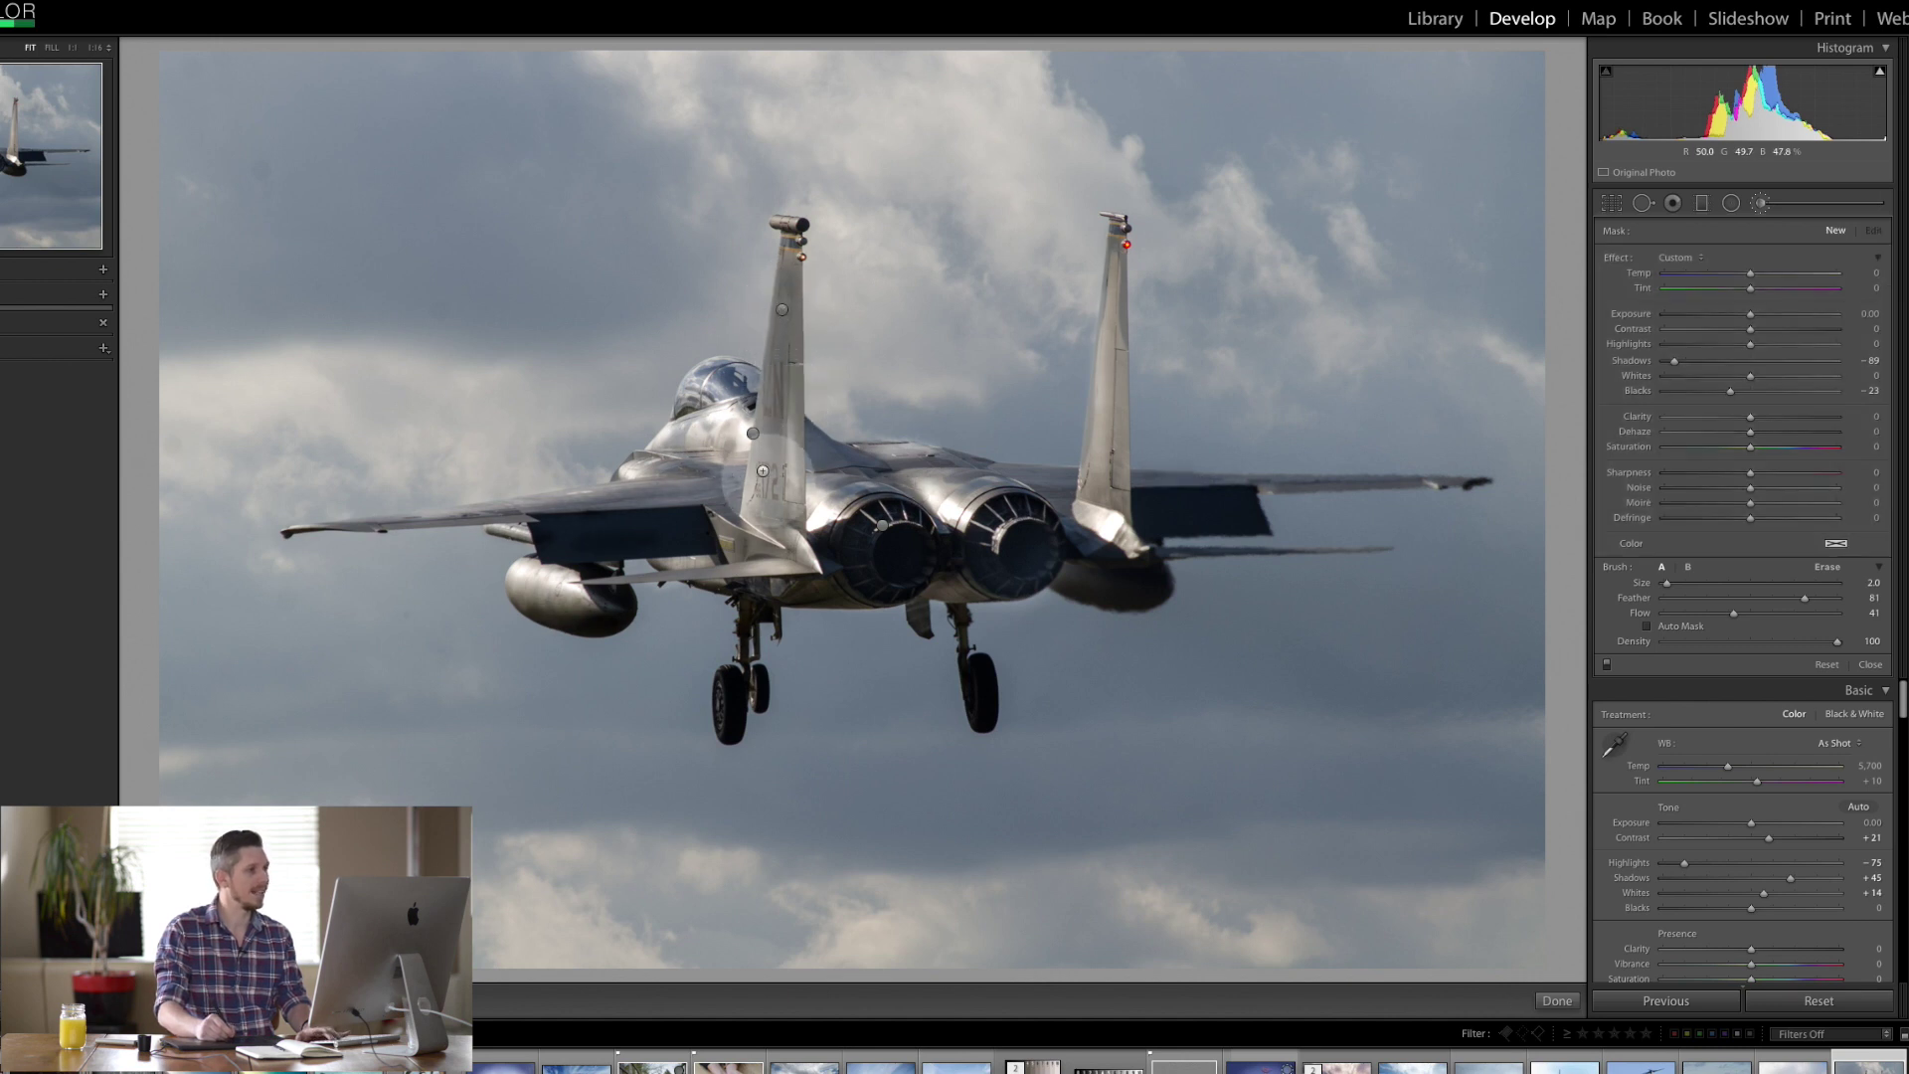
click(752, 433)
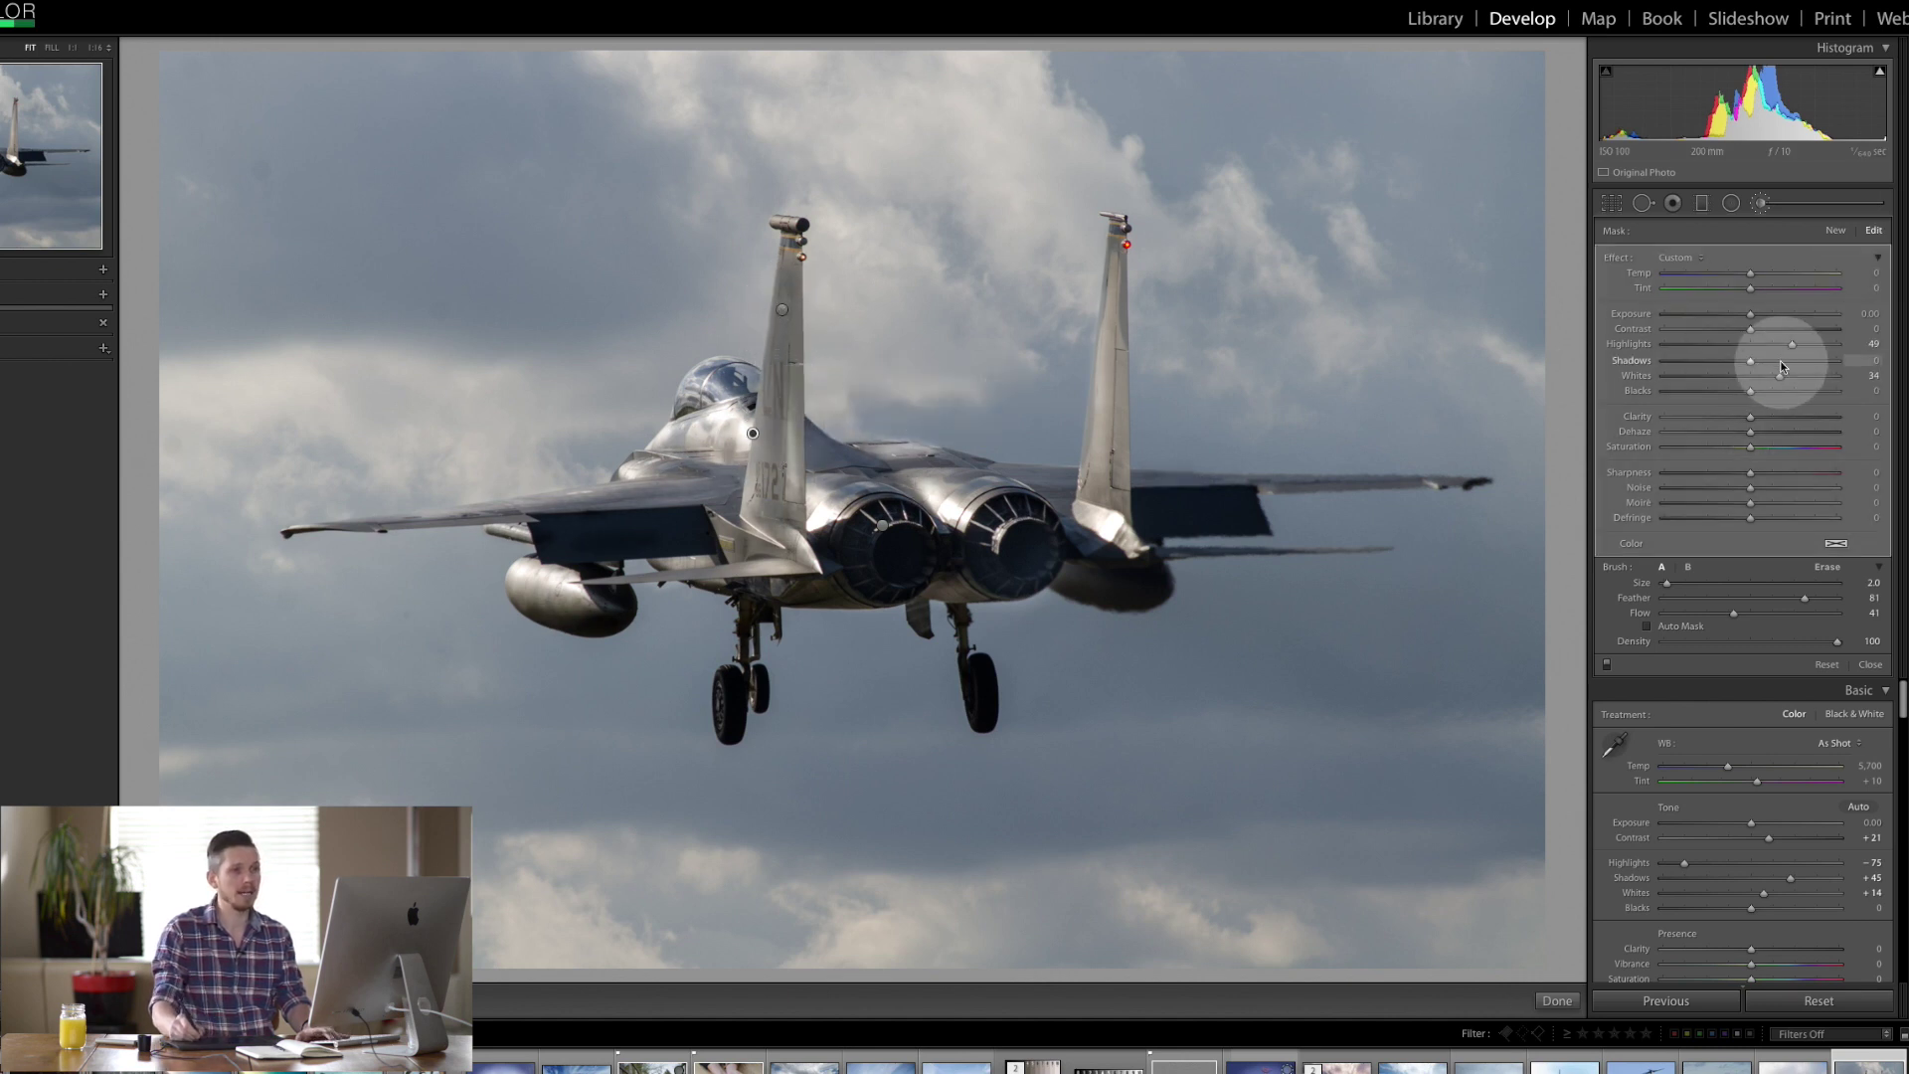
click(1759, 205)
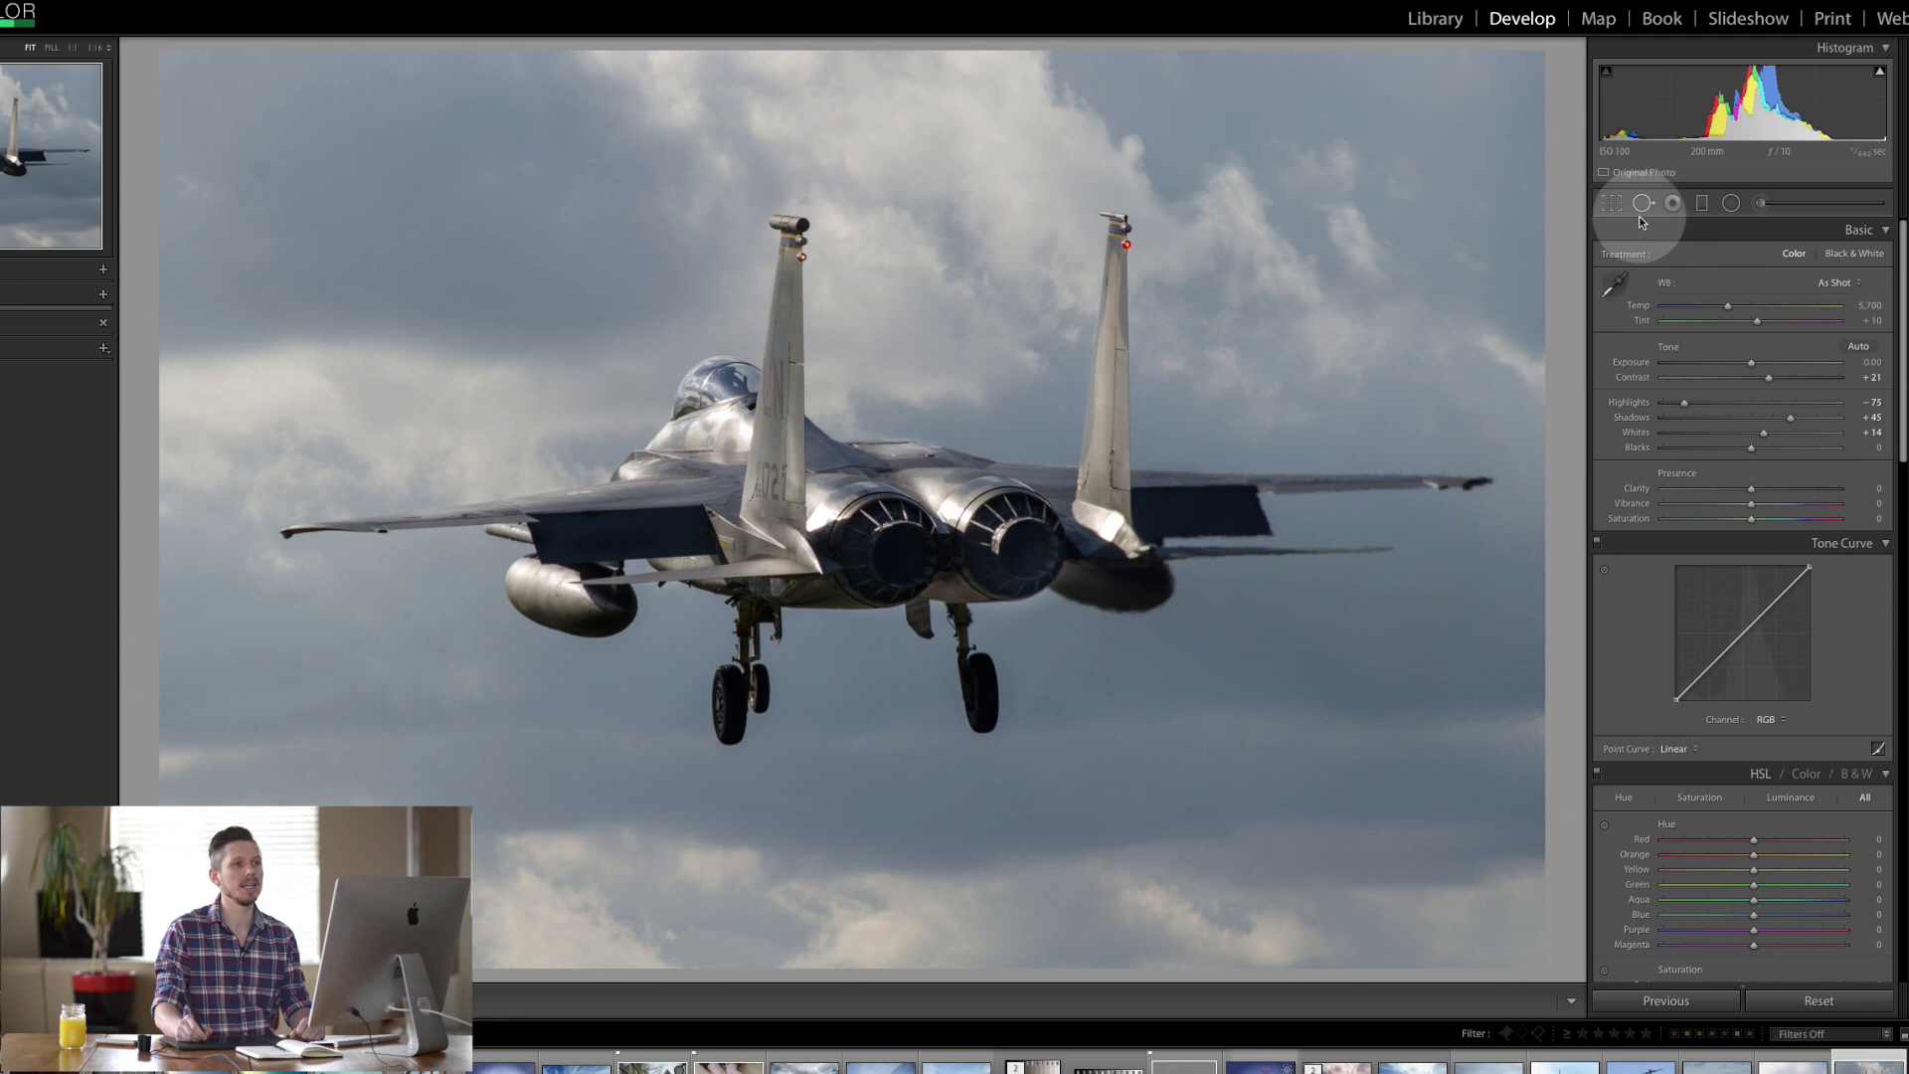
Step: Draw an inverted Radial Filter ellipse over the left sky
click(1732, 205)
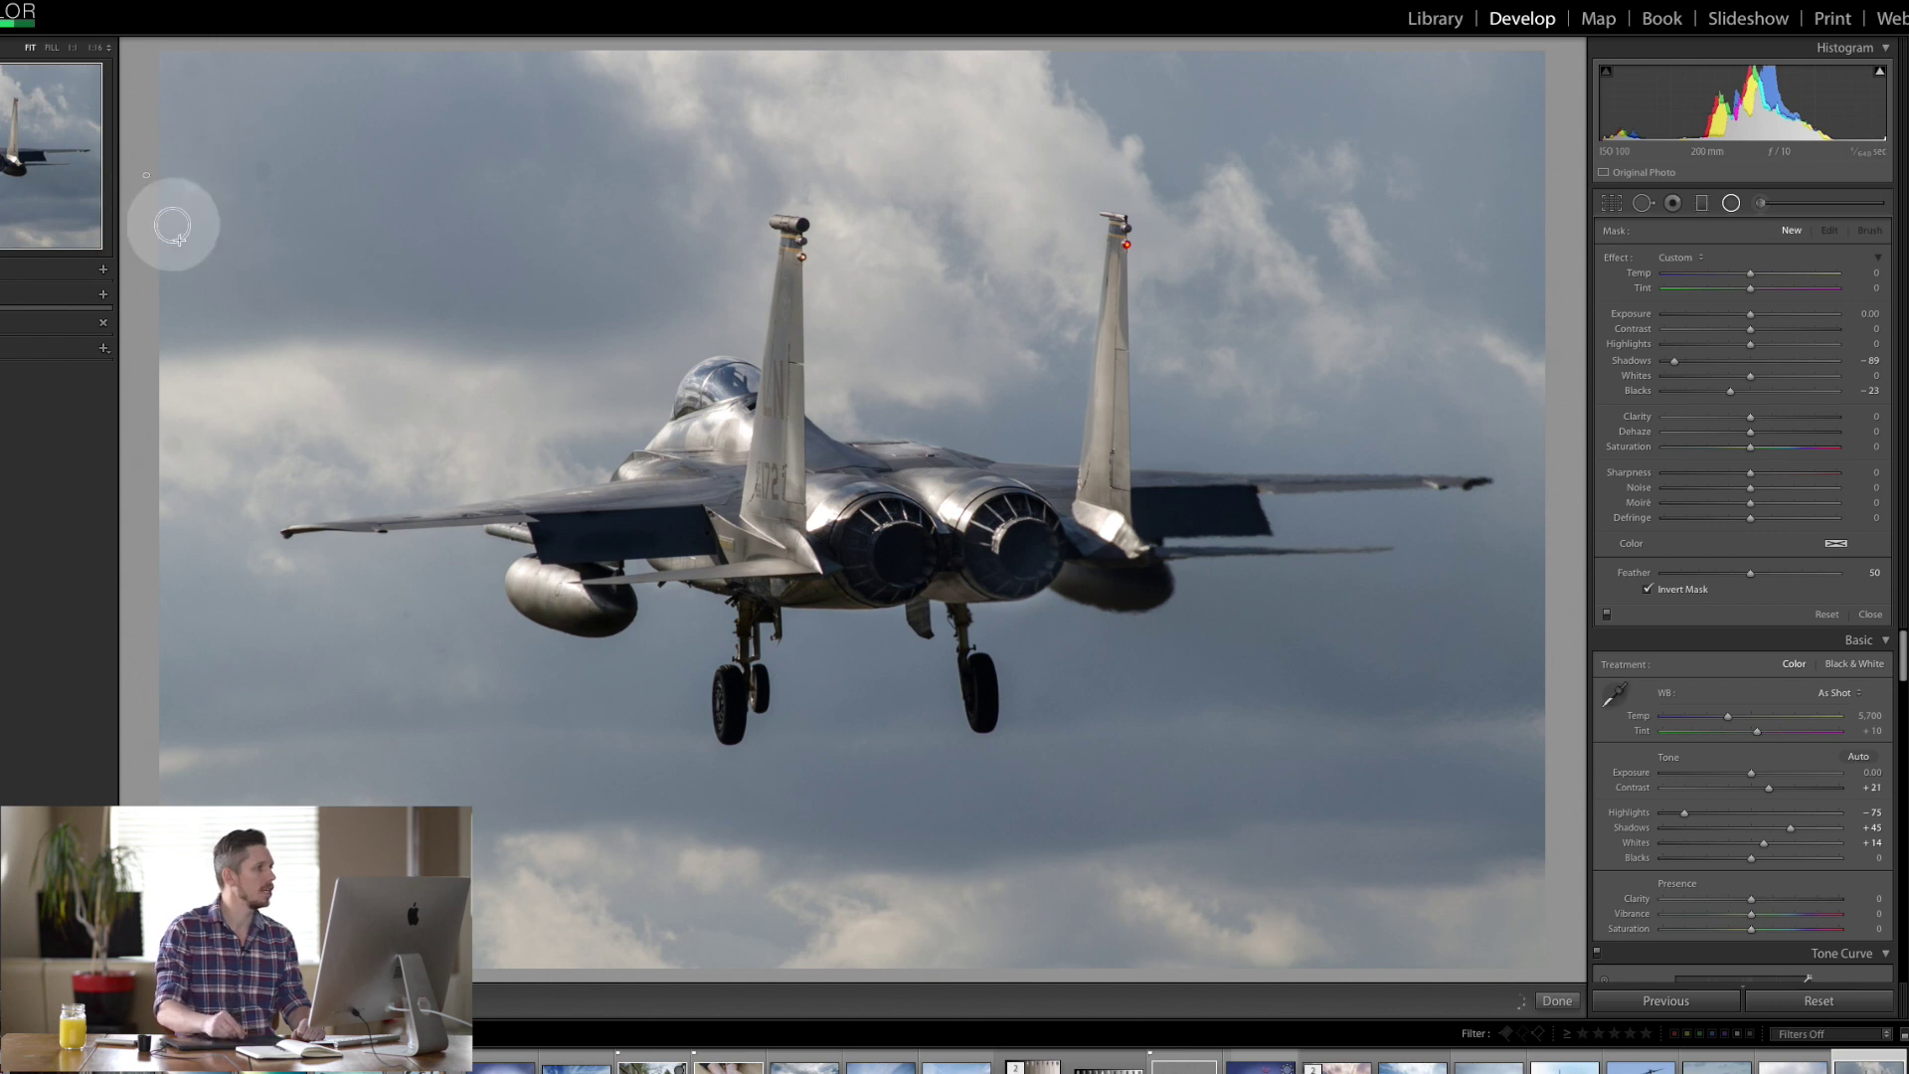
drag(166, 211, 398, 545)
drag(543, 687, 716, 789)
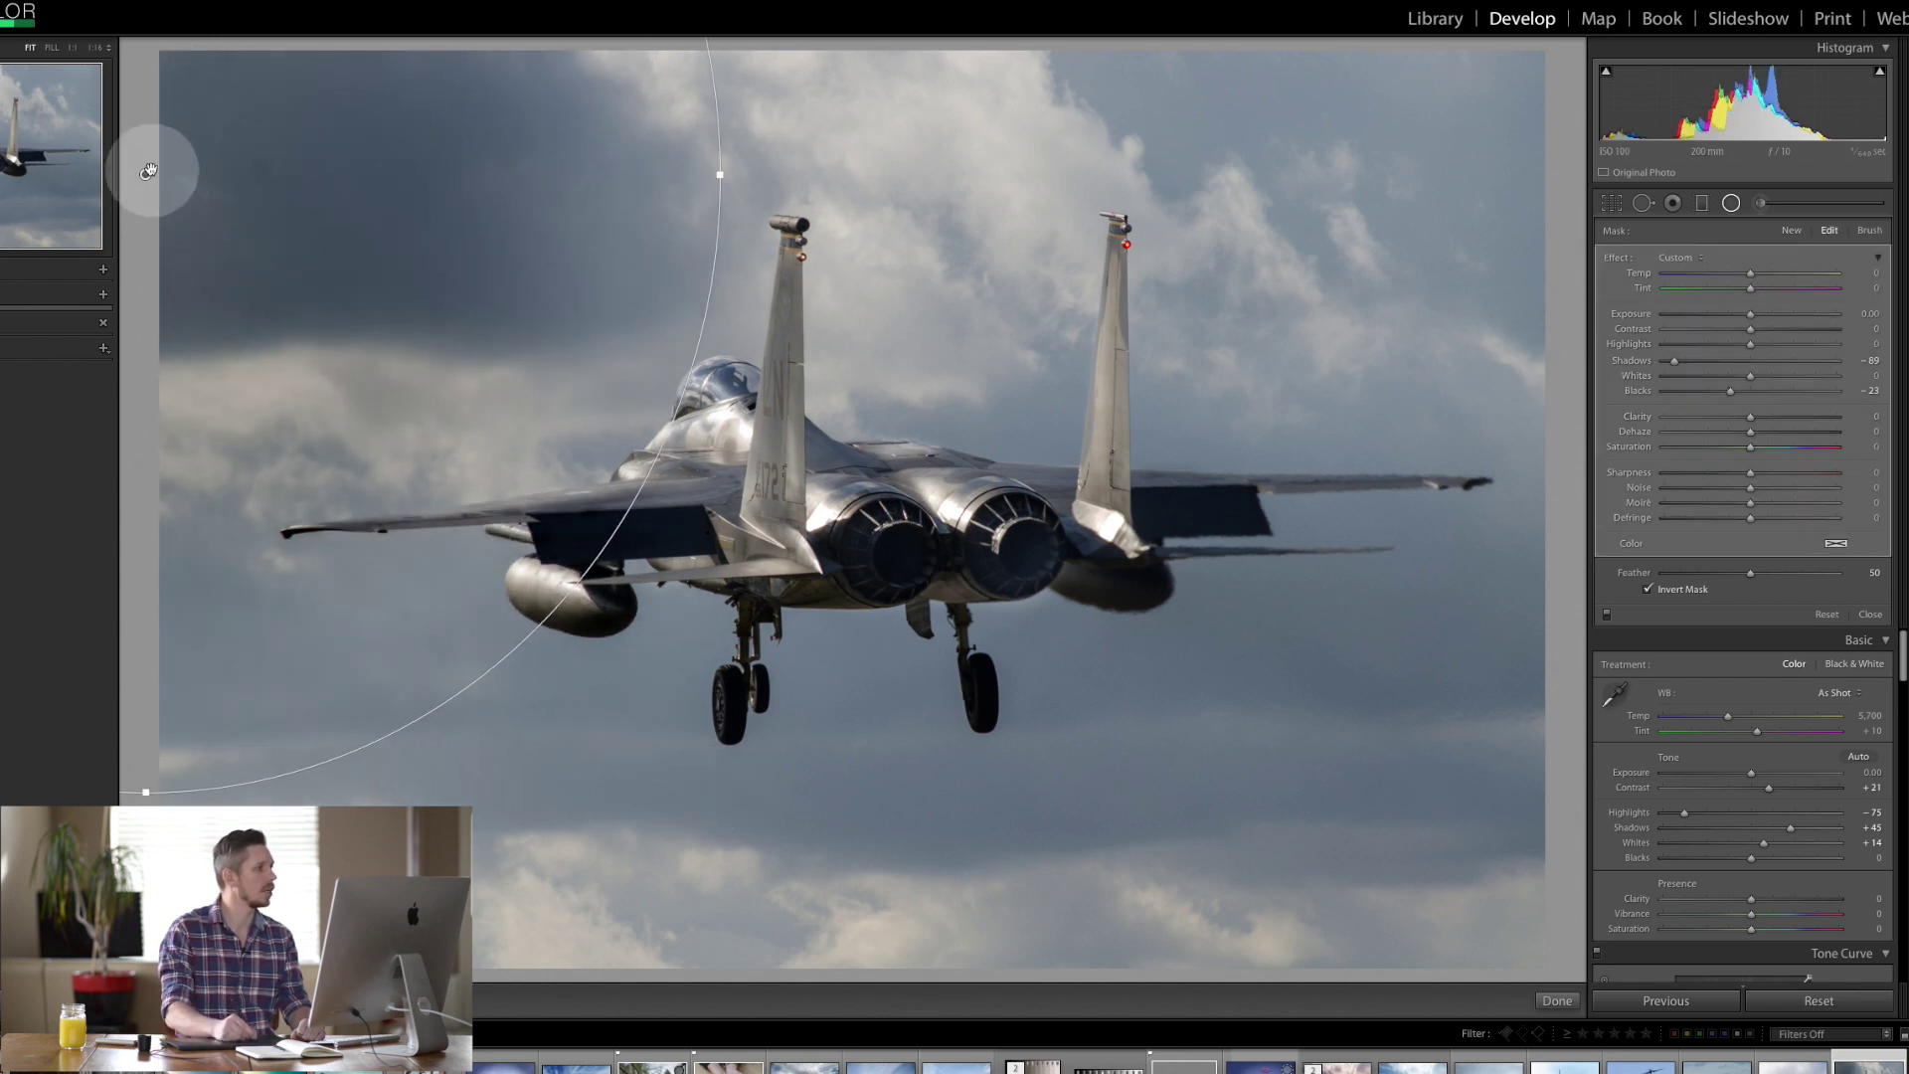
drag(159, 199, 182, 328)
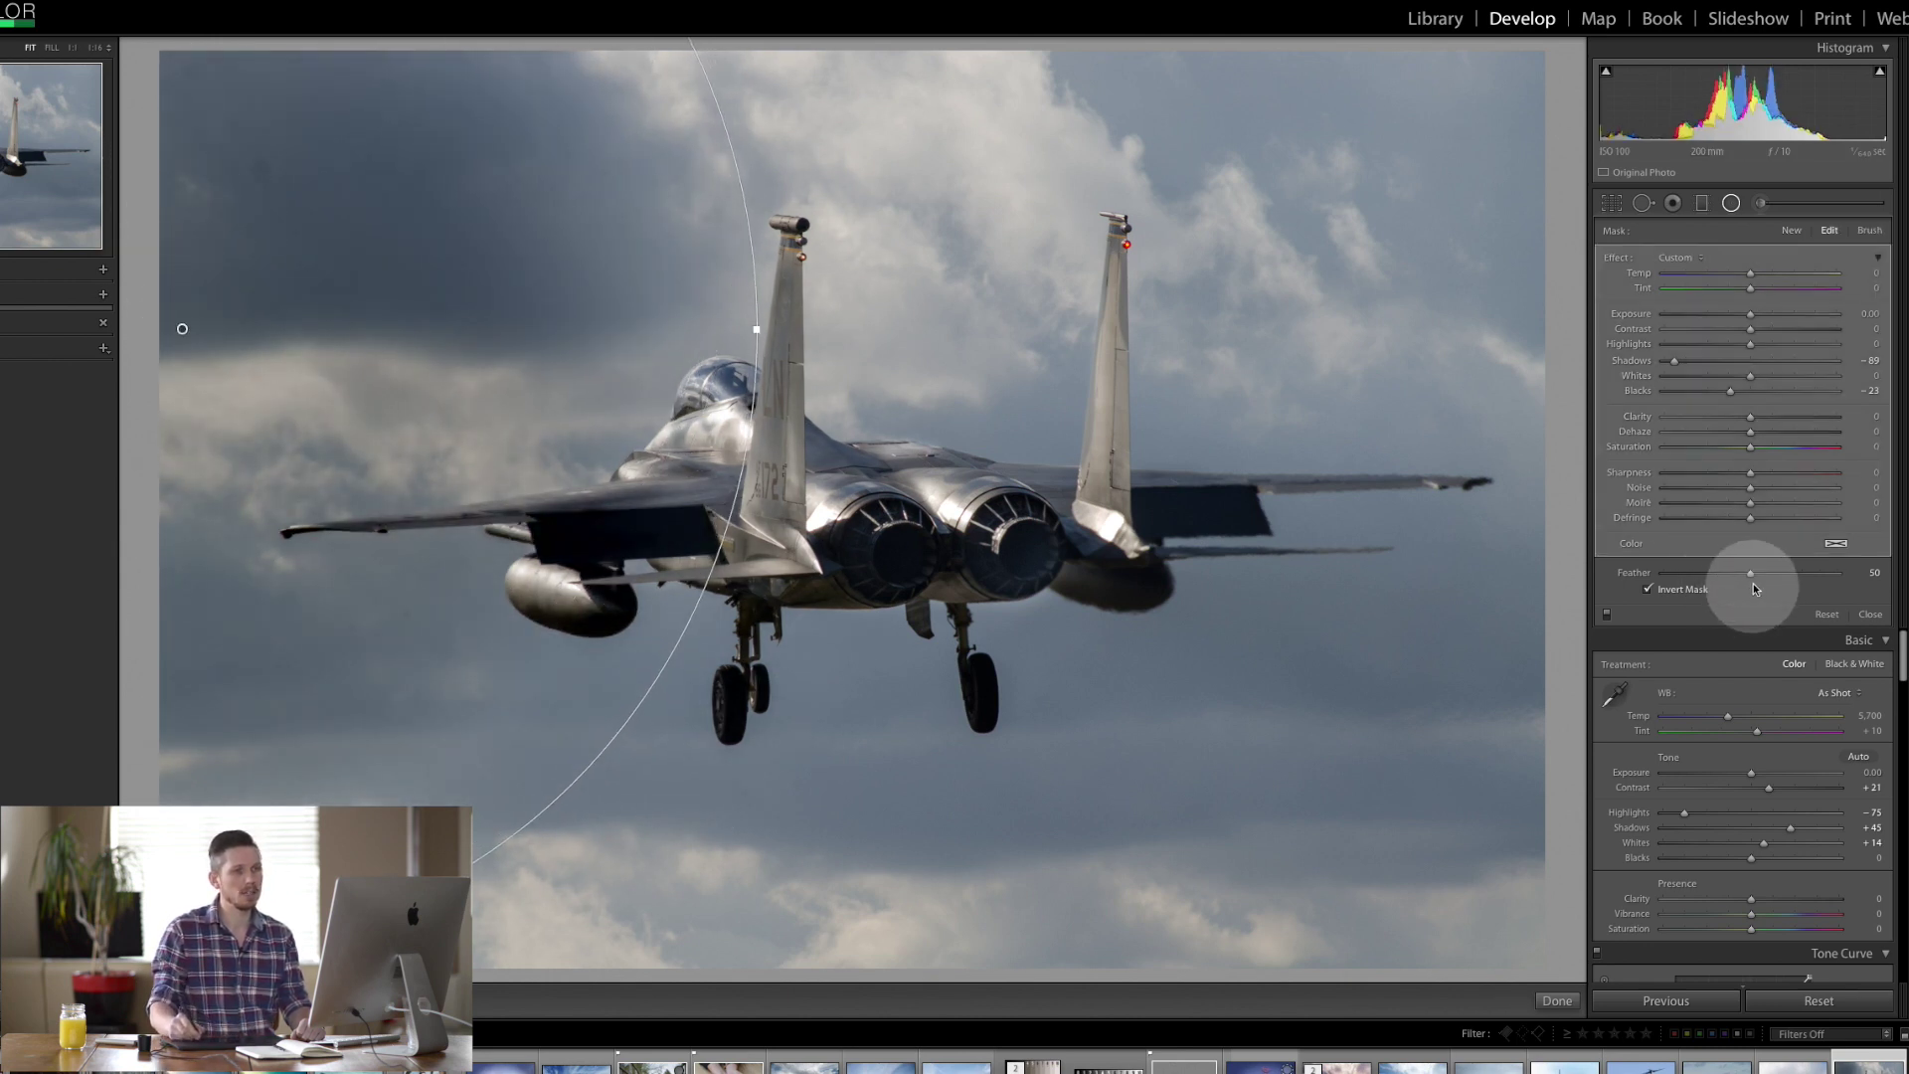
drag(1751, 573, 1804, 569)
Step: Warm the masked sky to Temp 27, lift its Shadows and tint it pink
mouse_move(1803, 268)
mouse_down()
mouse_move(1747, 273)
mouse_move(1783, 274)
mouse_up()
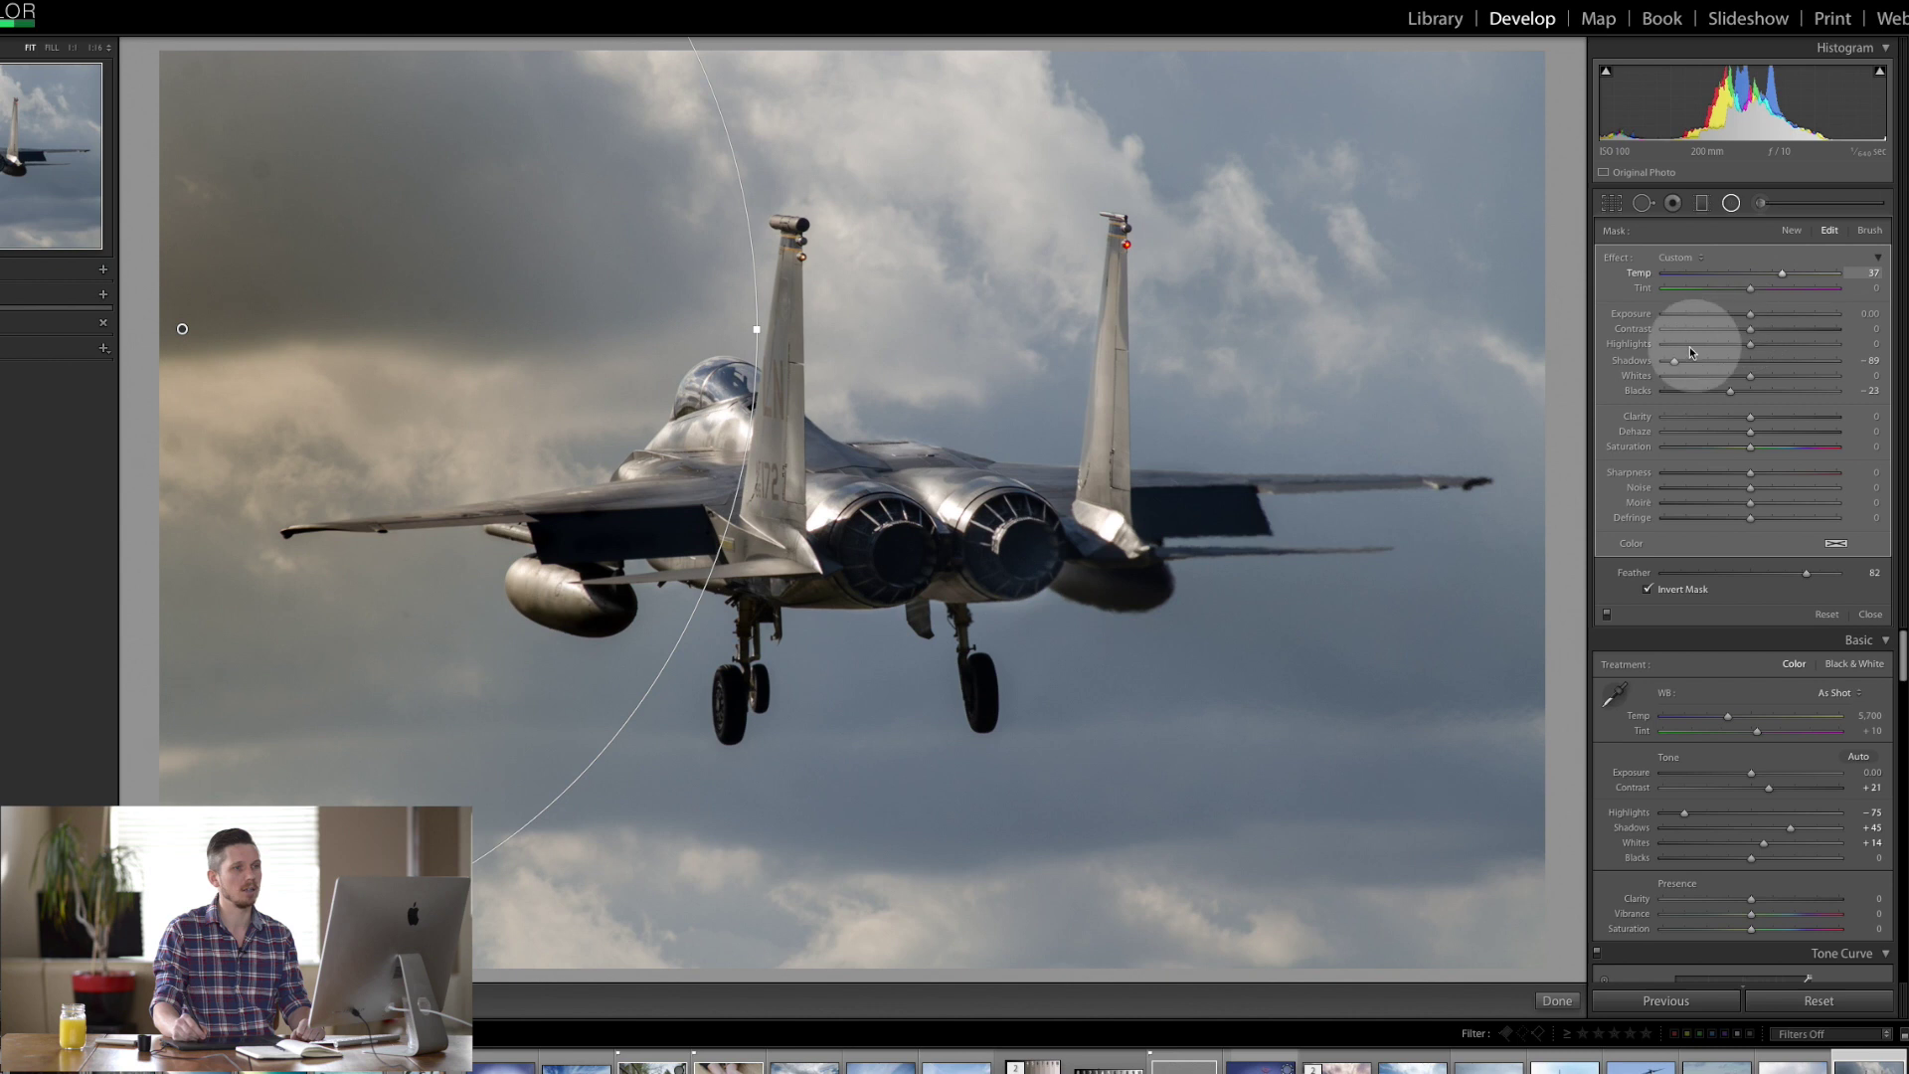
drag(1681, 361, 1750, 396)
click(1812, 280)
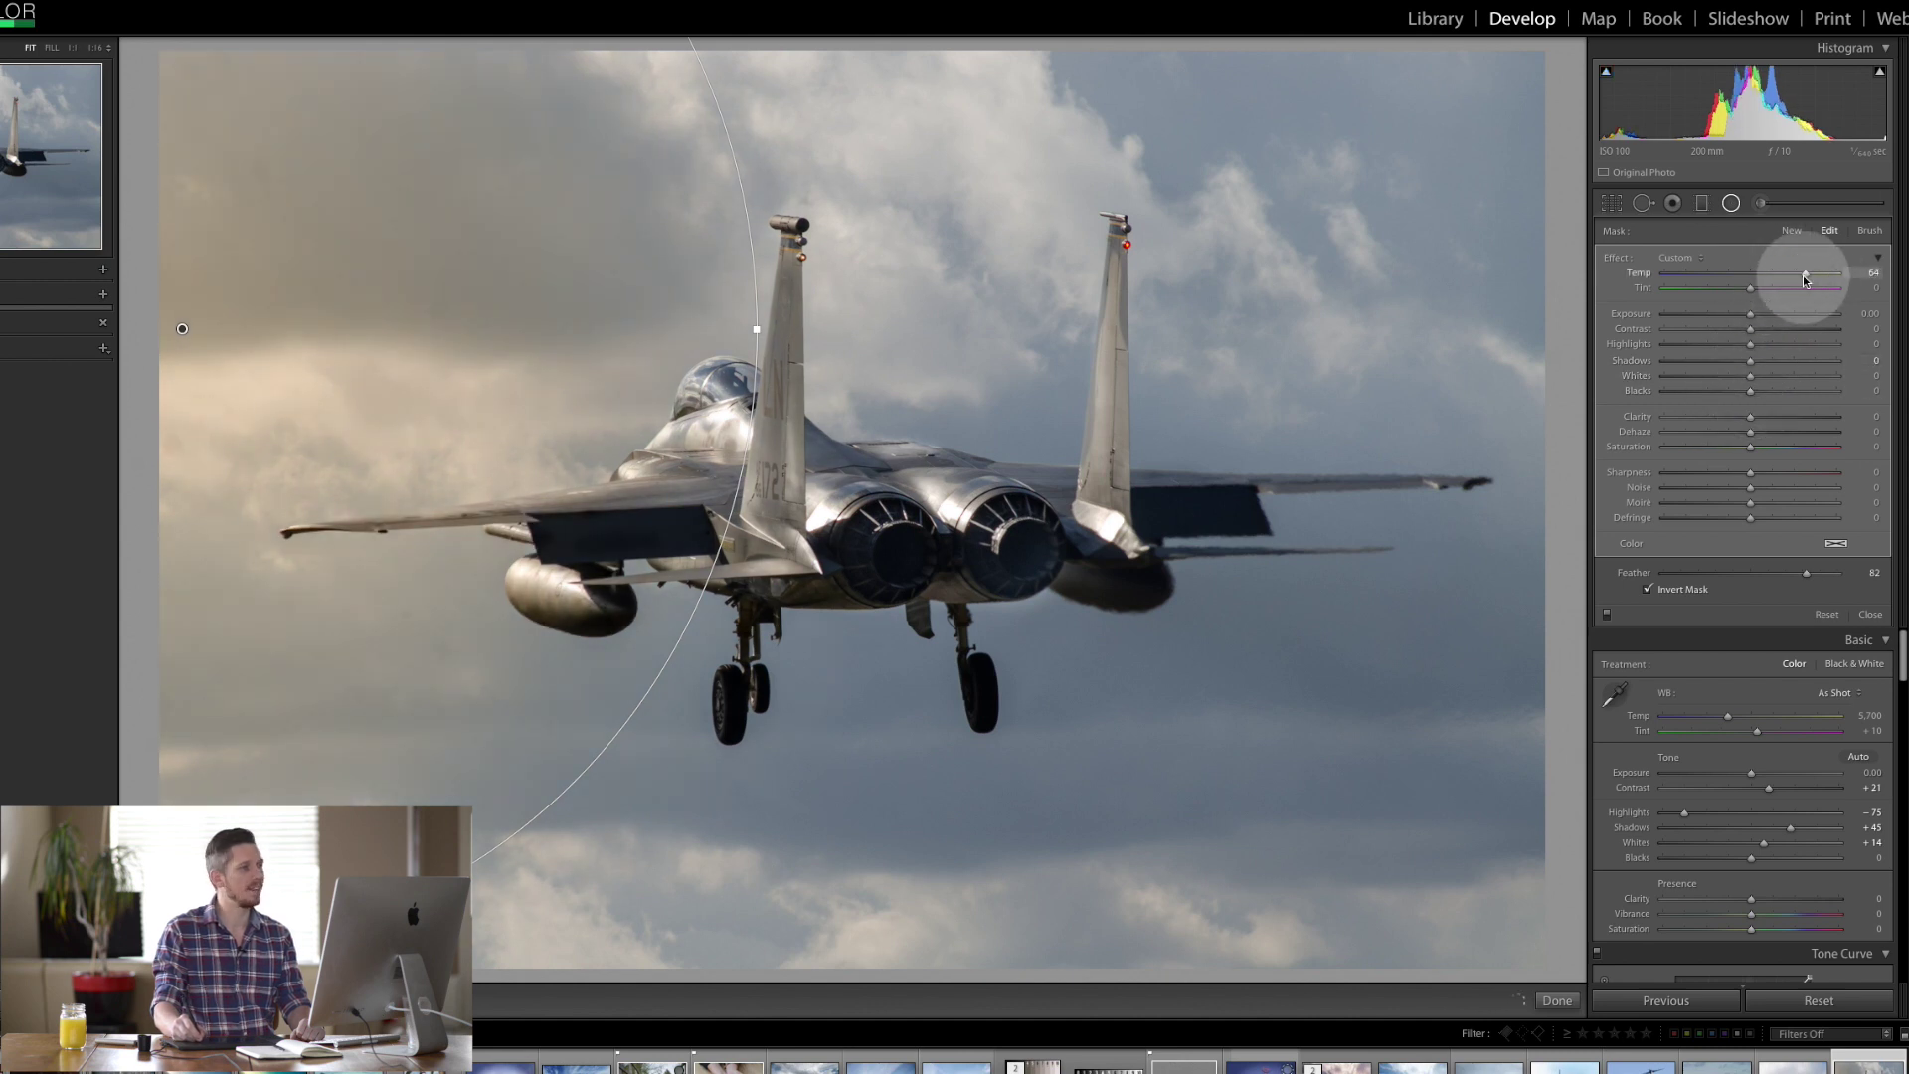
drag(1783, 281, 1786, 280)
click(1835, 543)
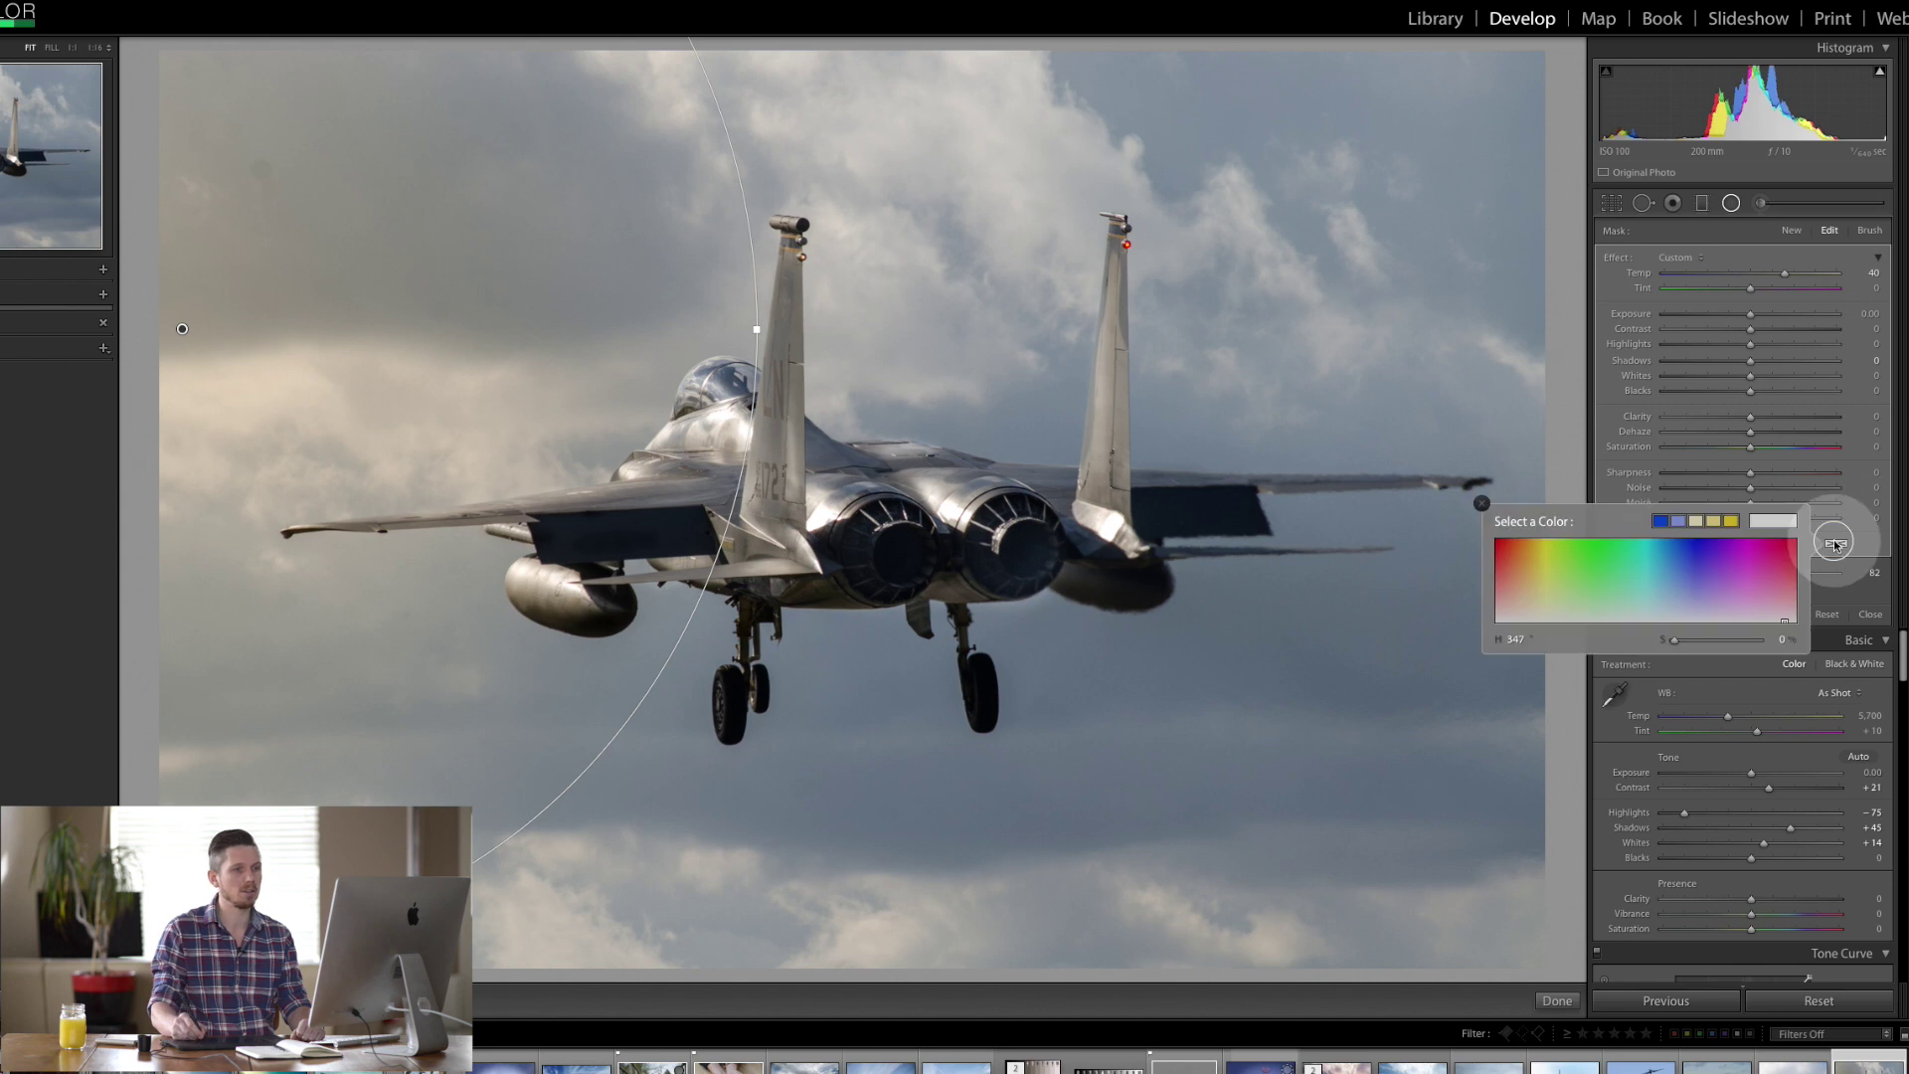
click(1511, 587)
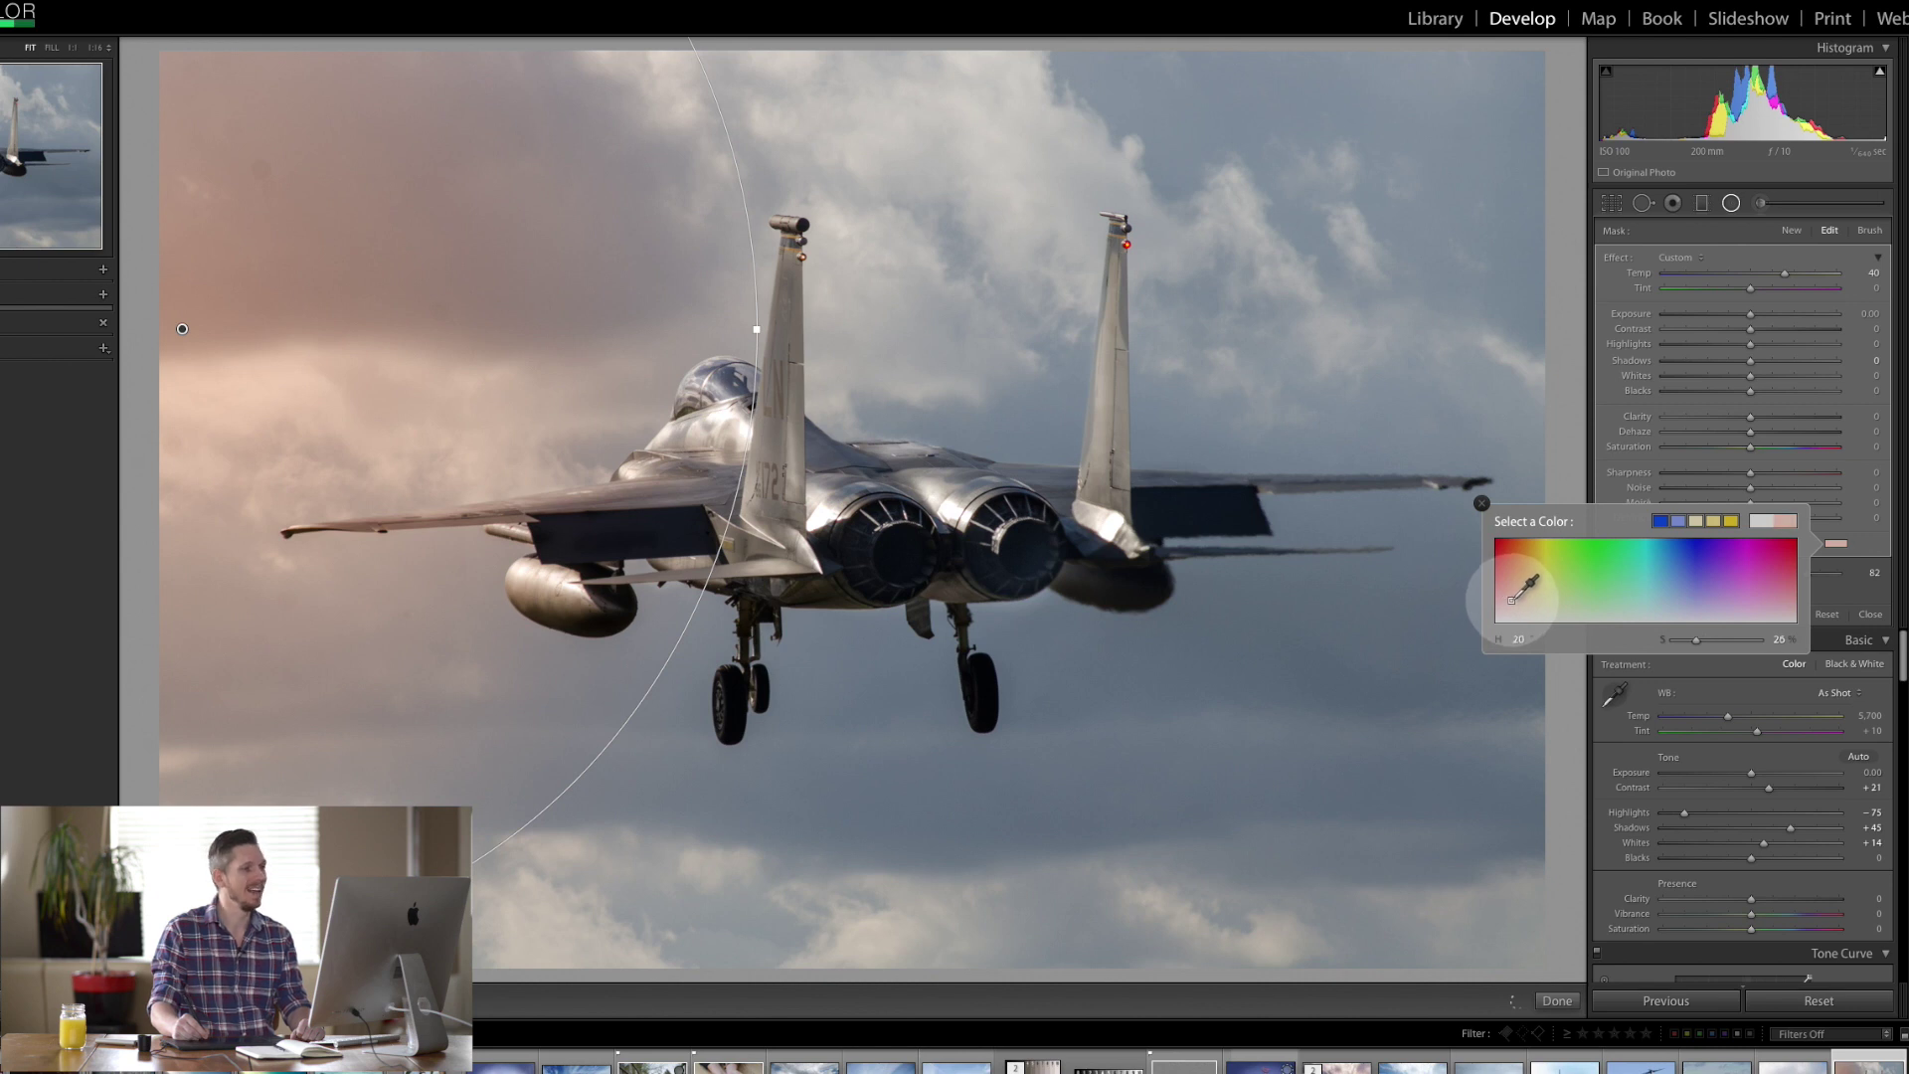
click(1835, 543)
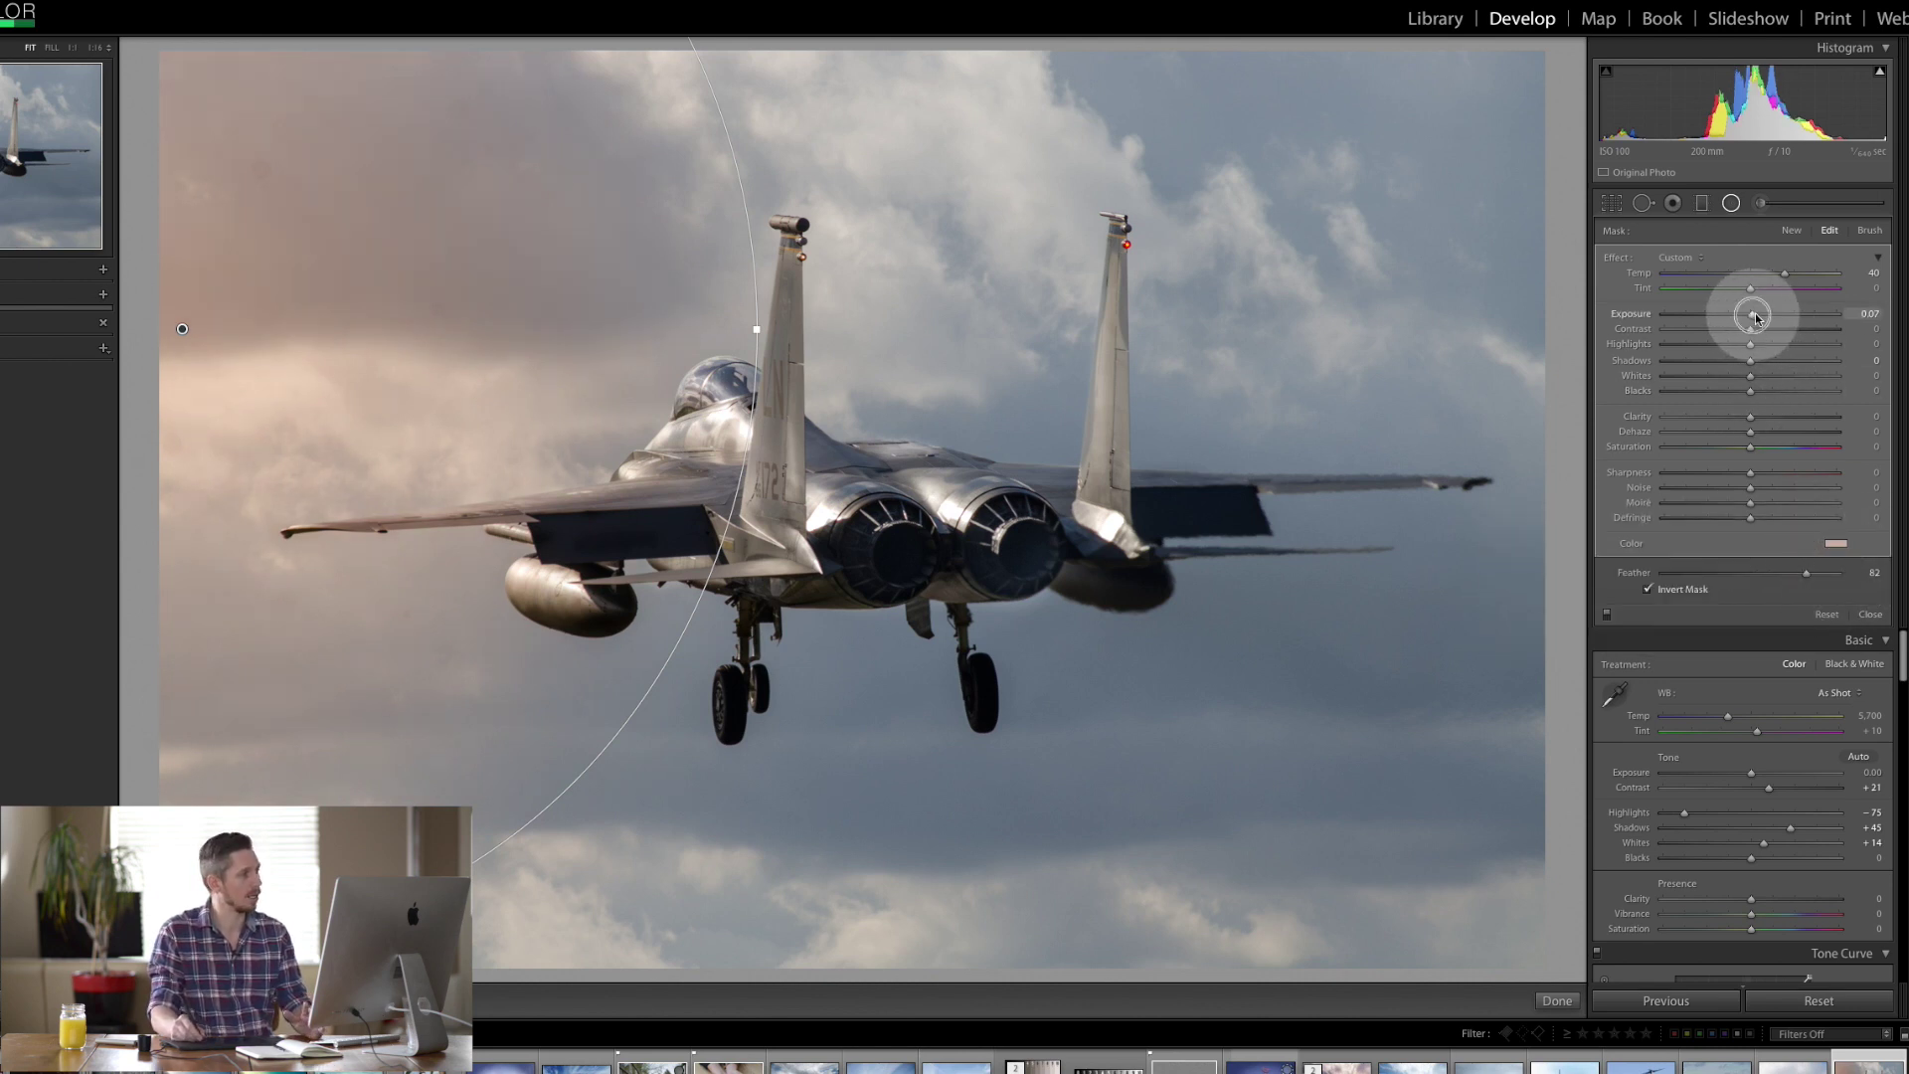
Step: Raise Exposure to 0.52, widen the ellipse across the jet and set Feather 100
drag(1756, 318, 1766, 329)
drag(756, 328, 1266, 336)
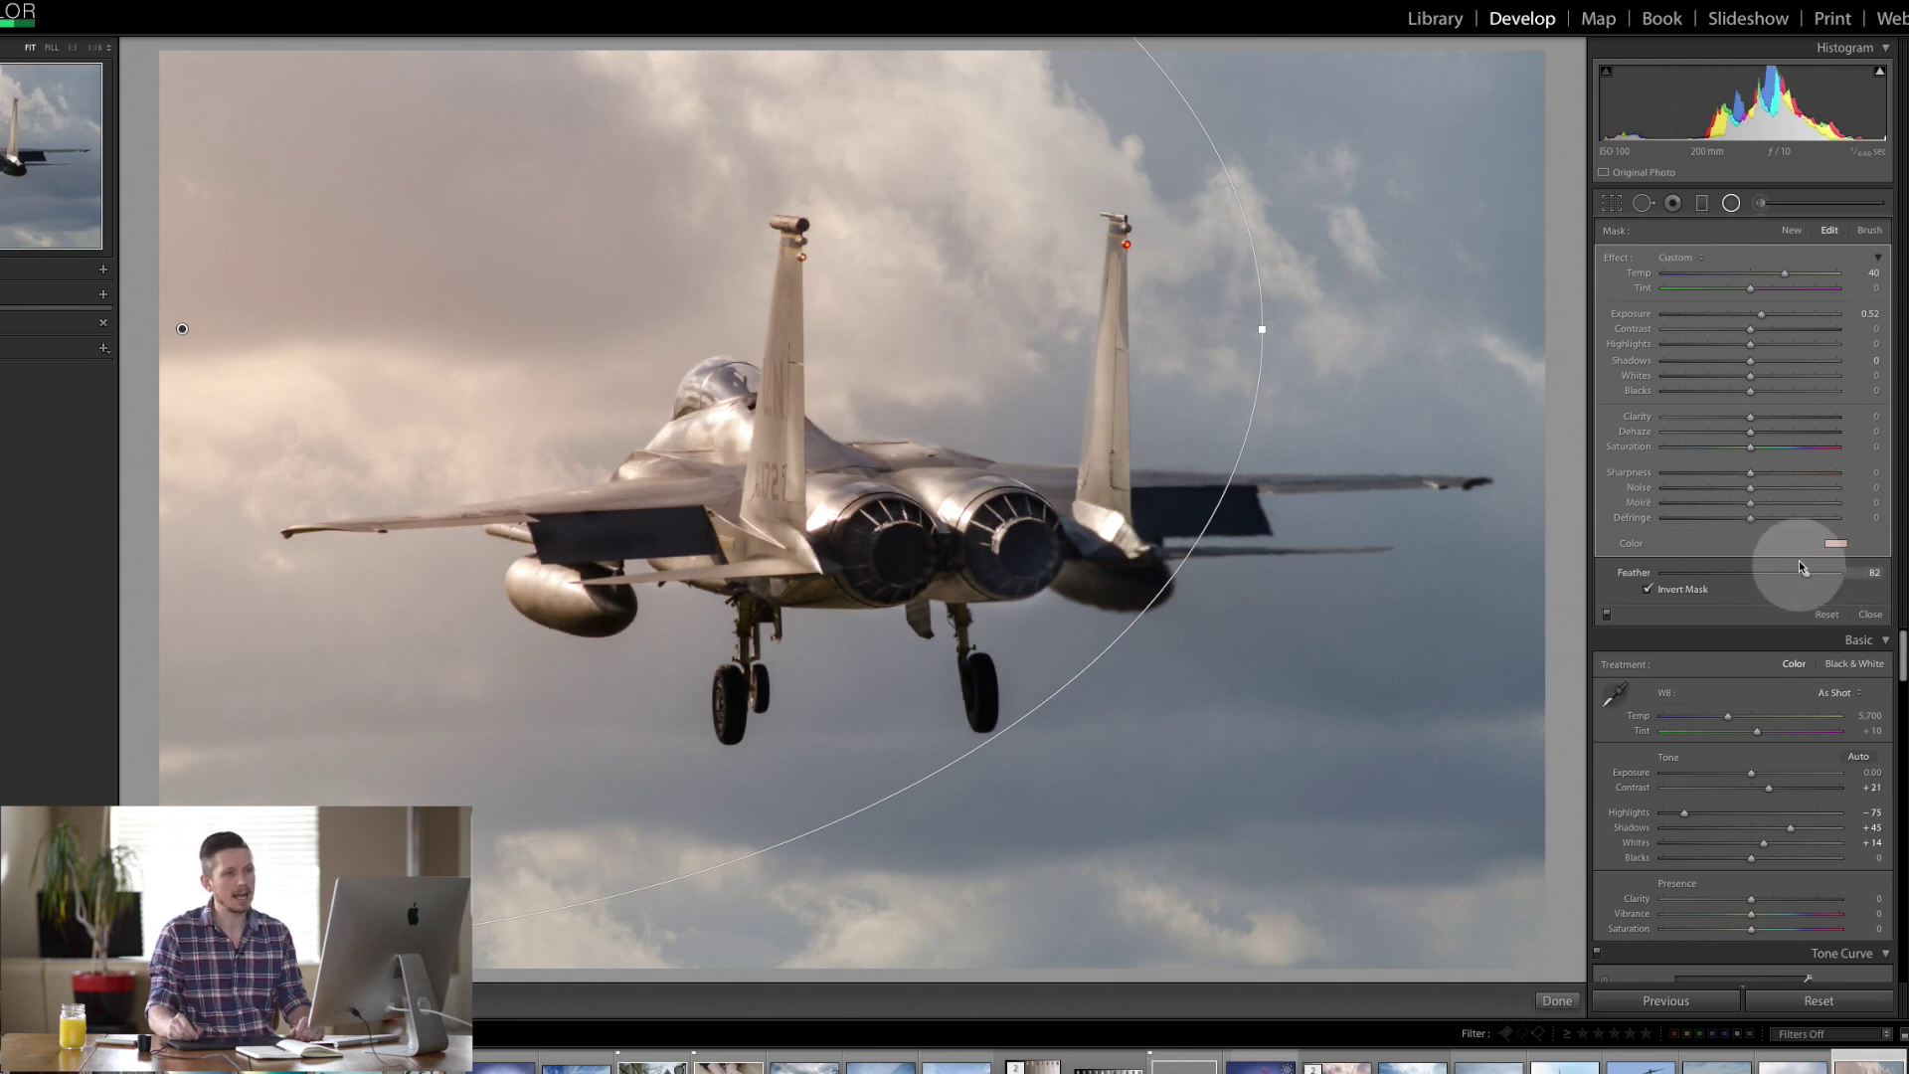
drag(1805, 574, 1839, 572)
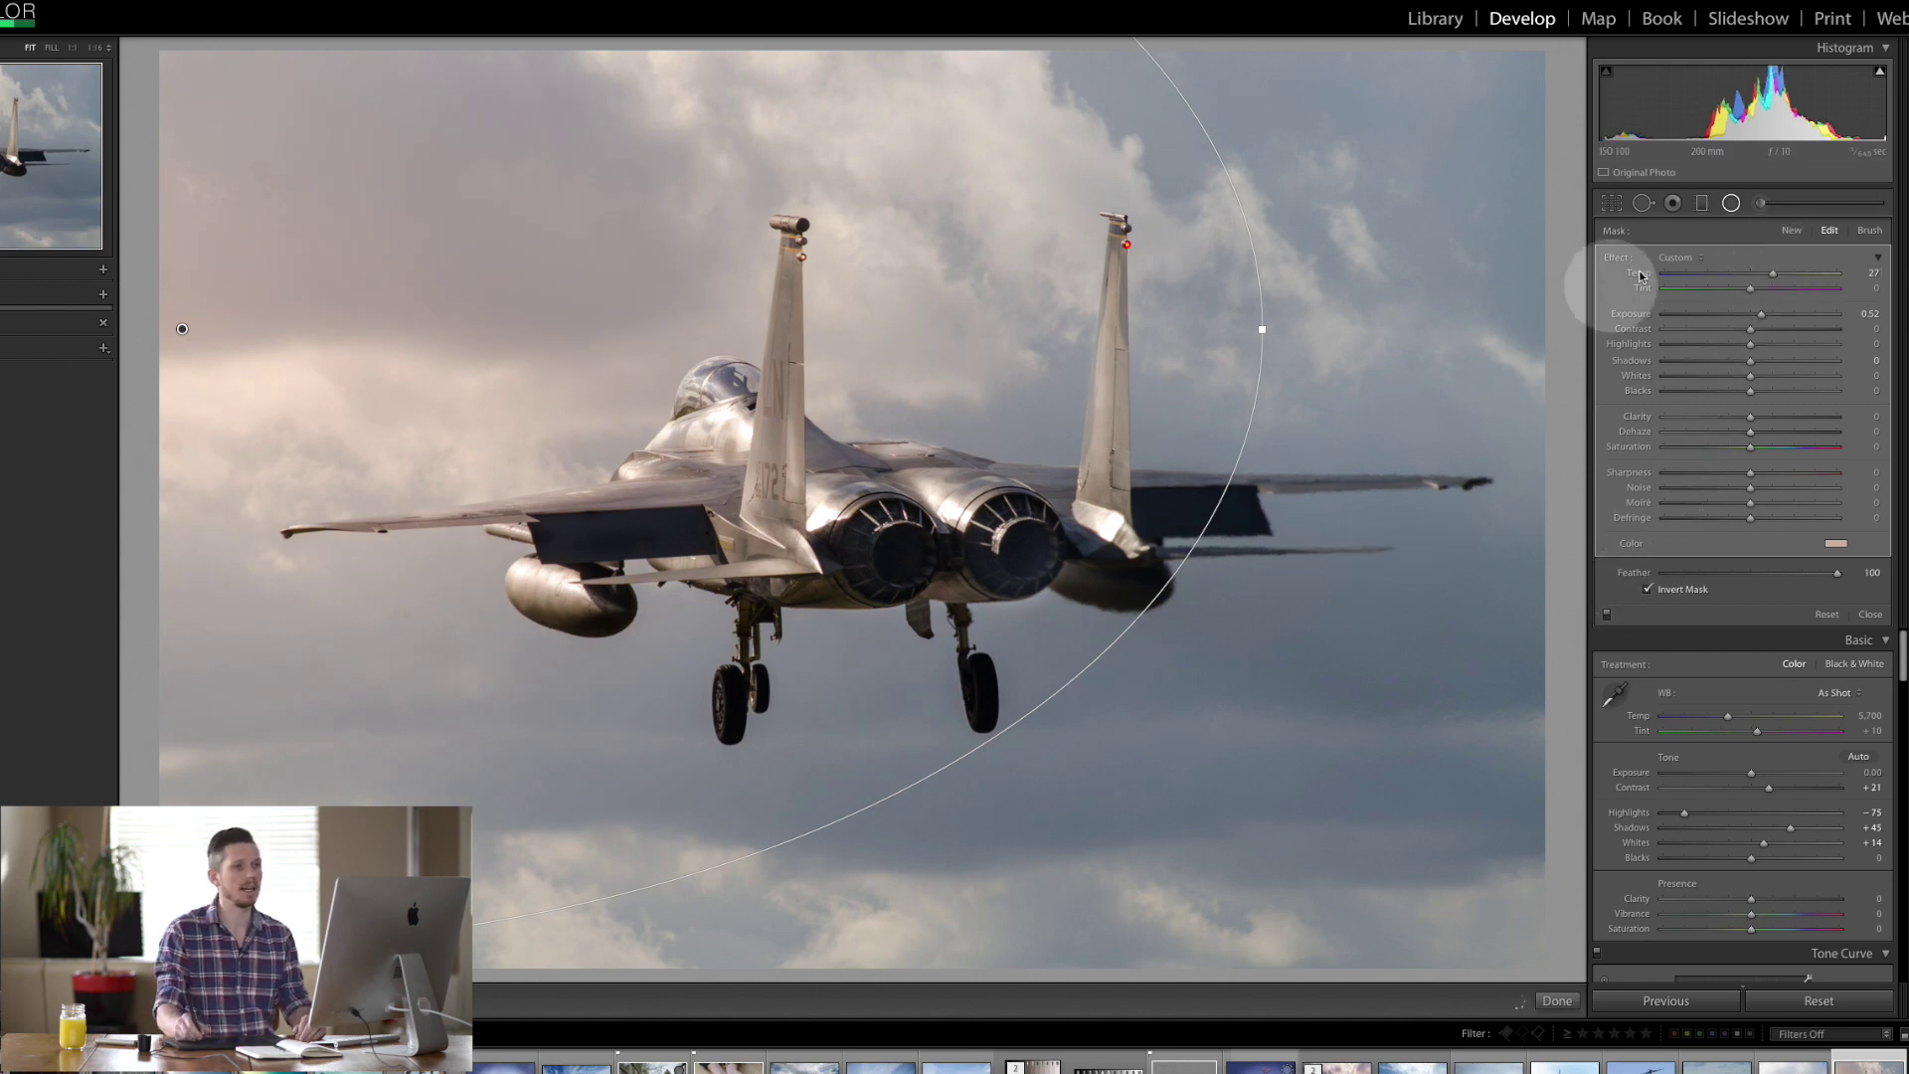
click(1790, 231)
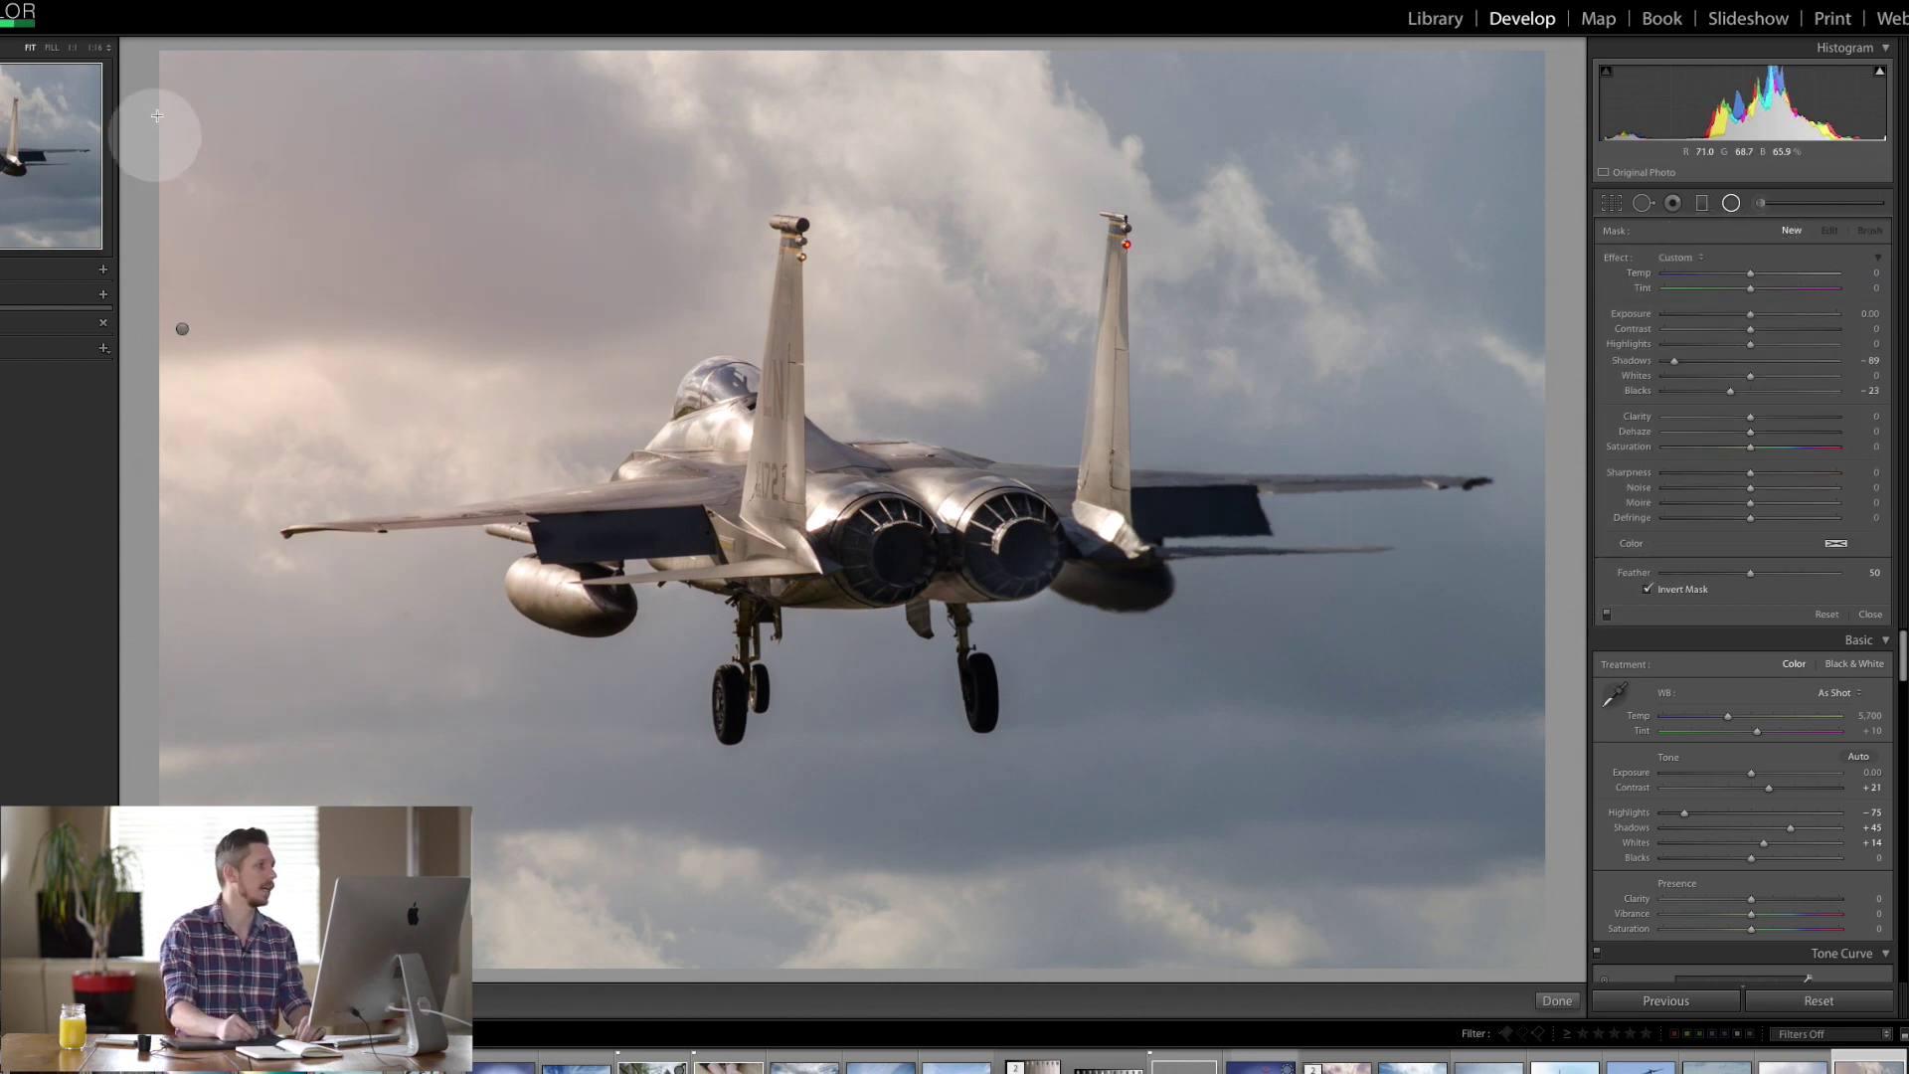
Step: Draw a top-left corner radial glow with Exposure 0.46, pink tint and Temp 26
drag(128, 51, 504, 417)
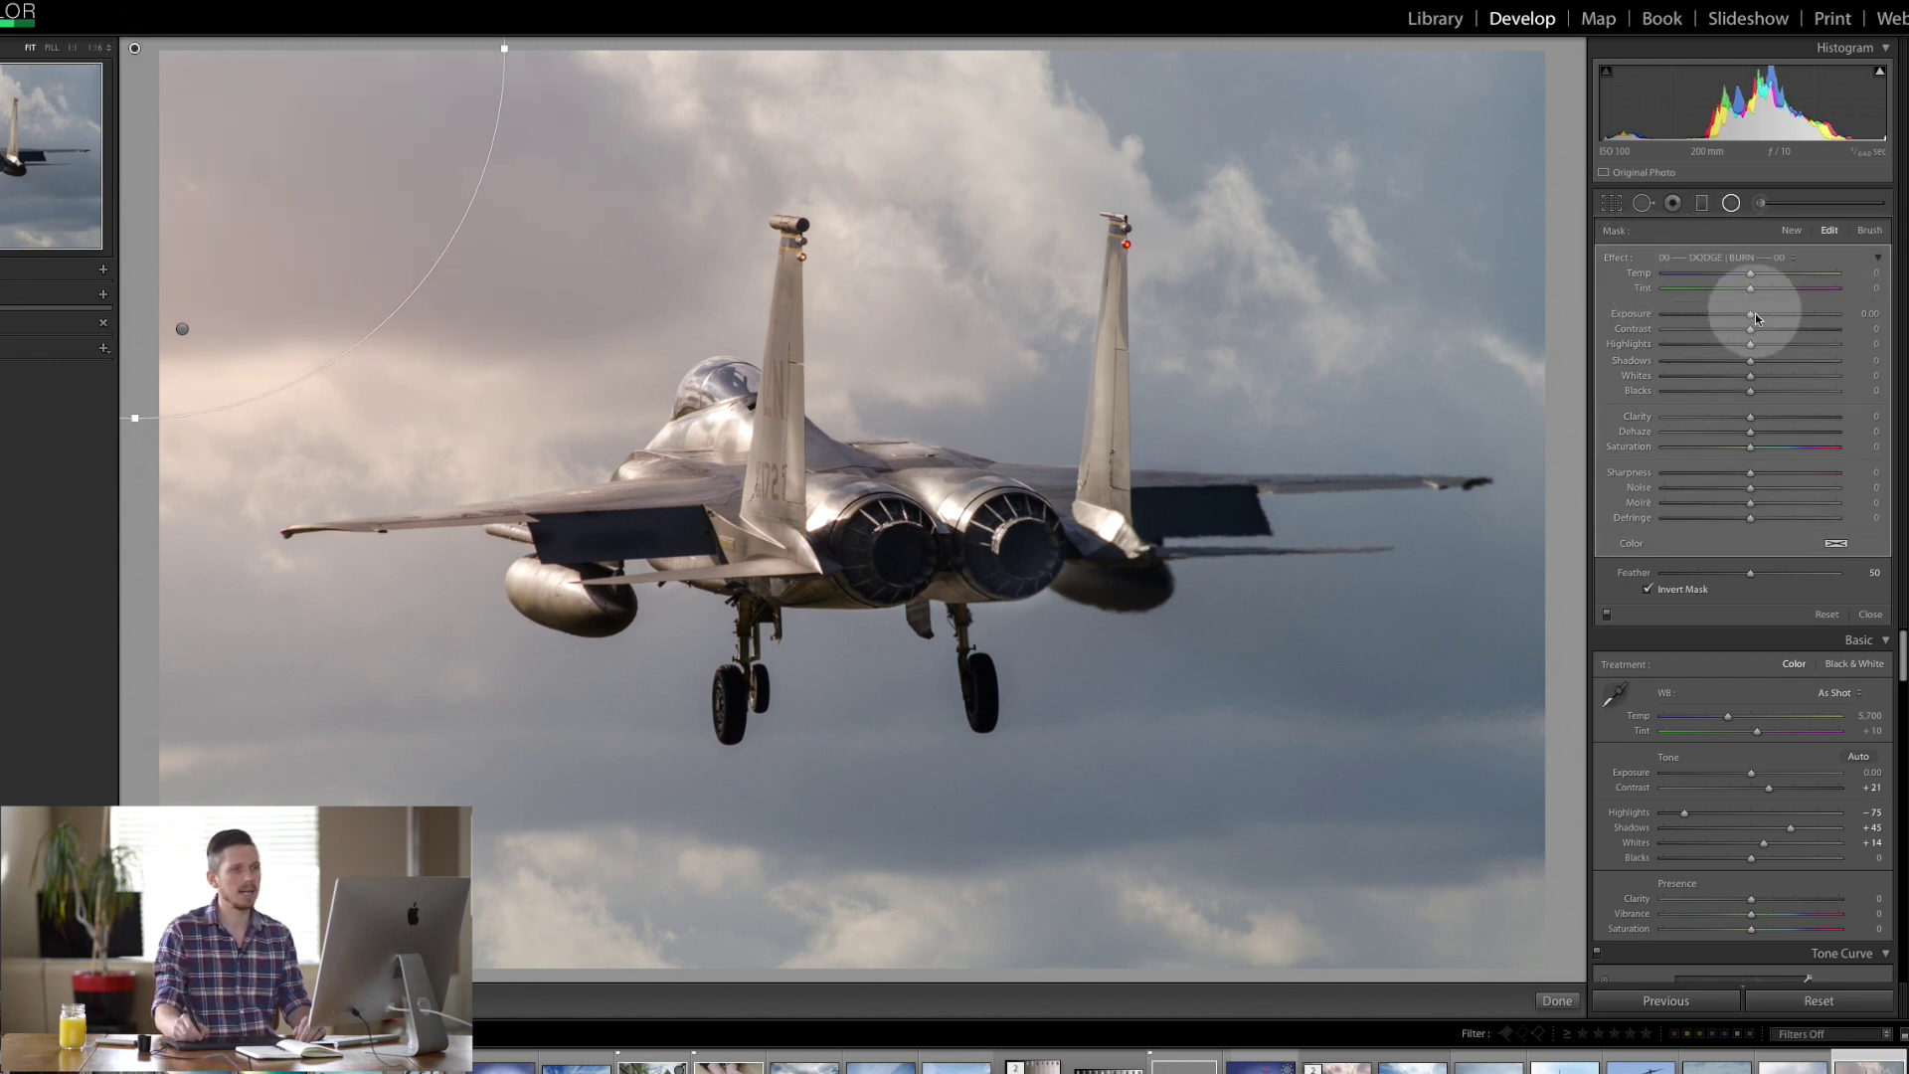
drag(1752, 318, 1786, 279)
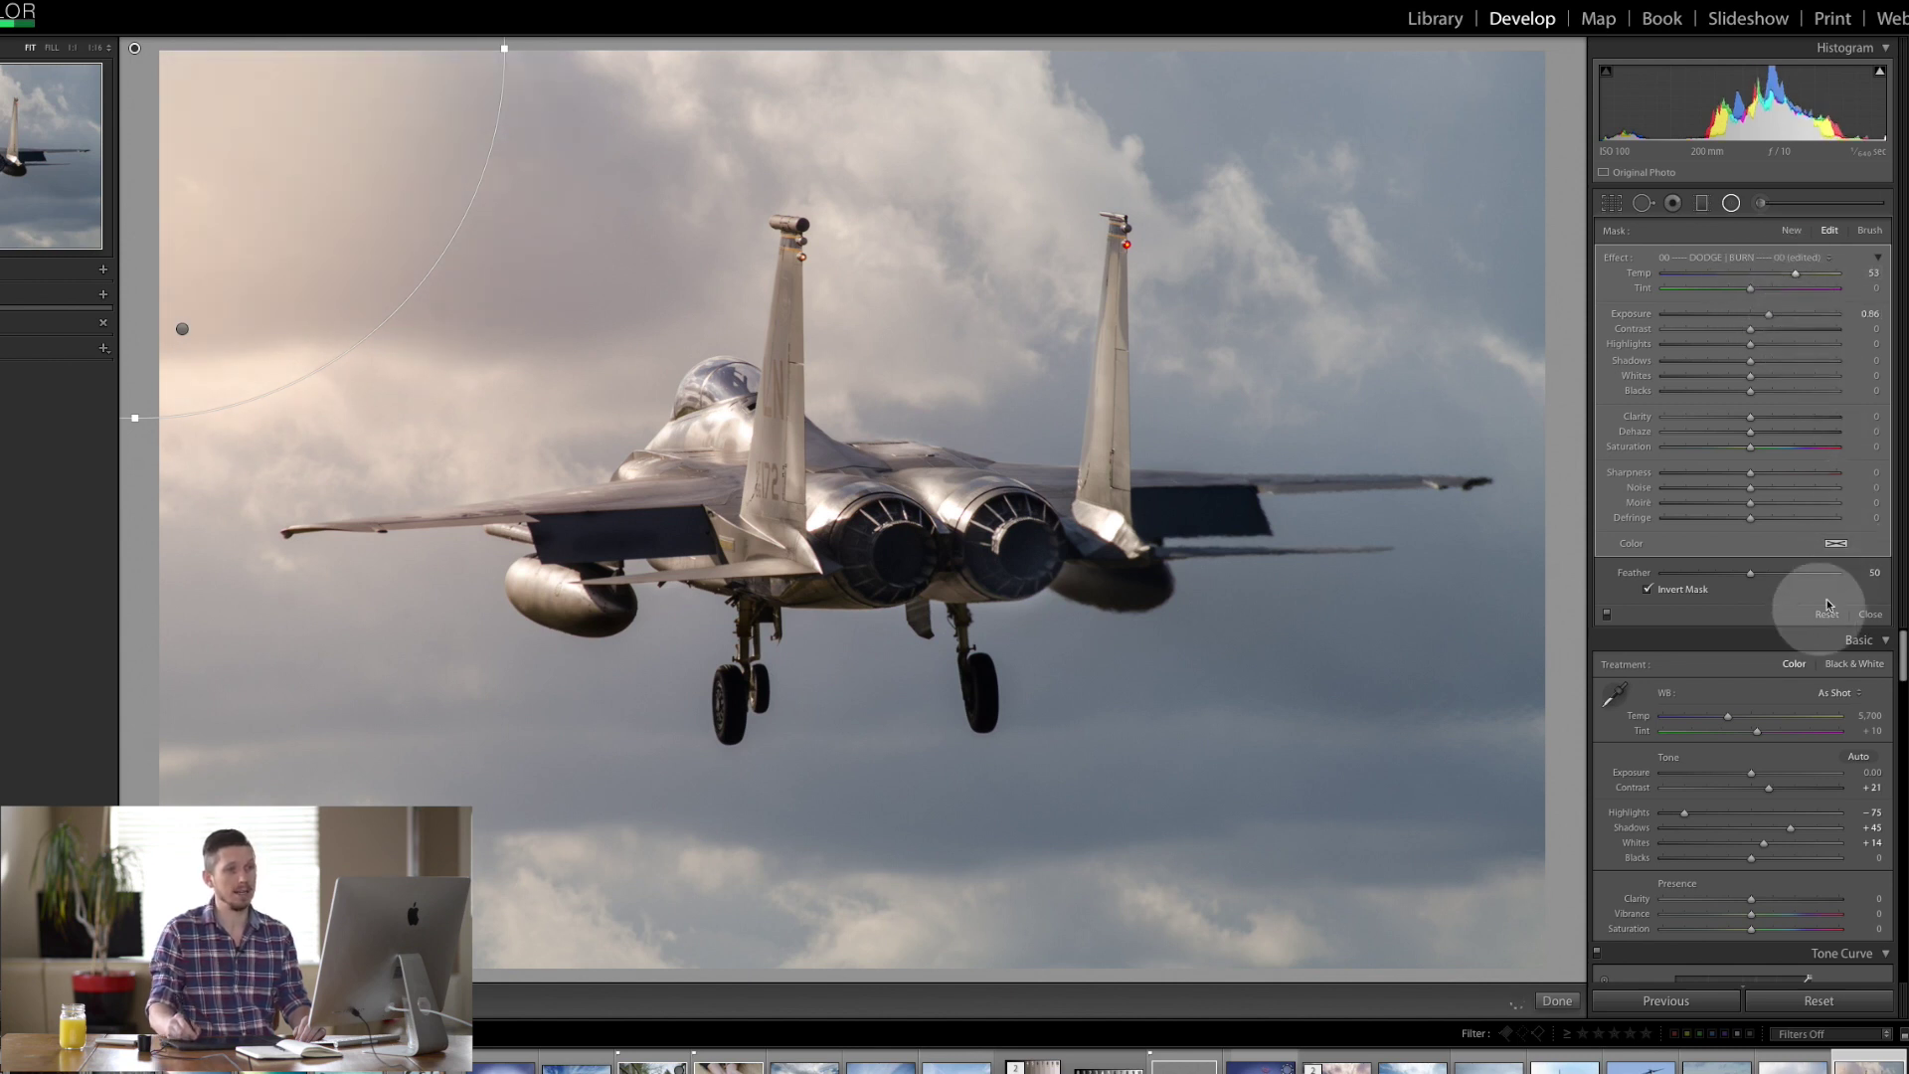
click(1835, 543)
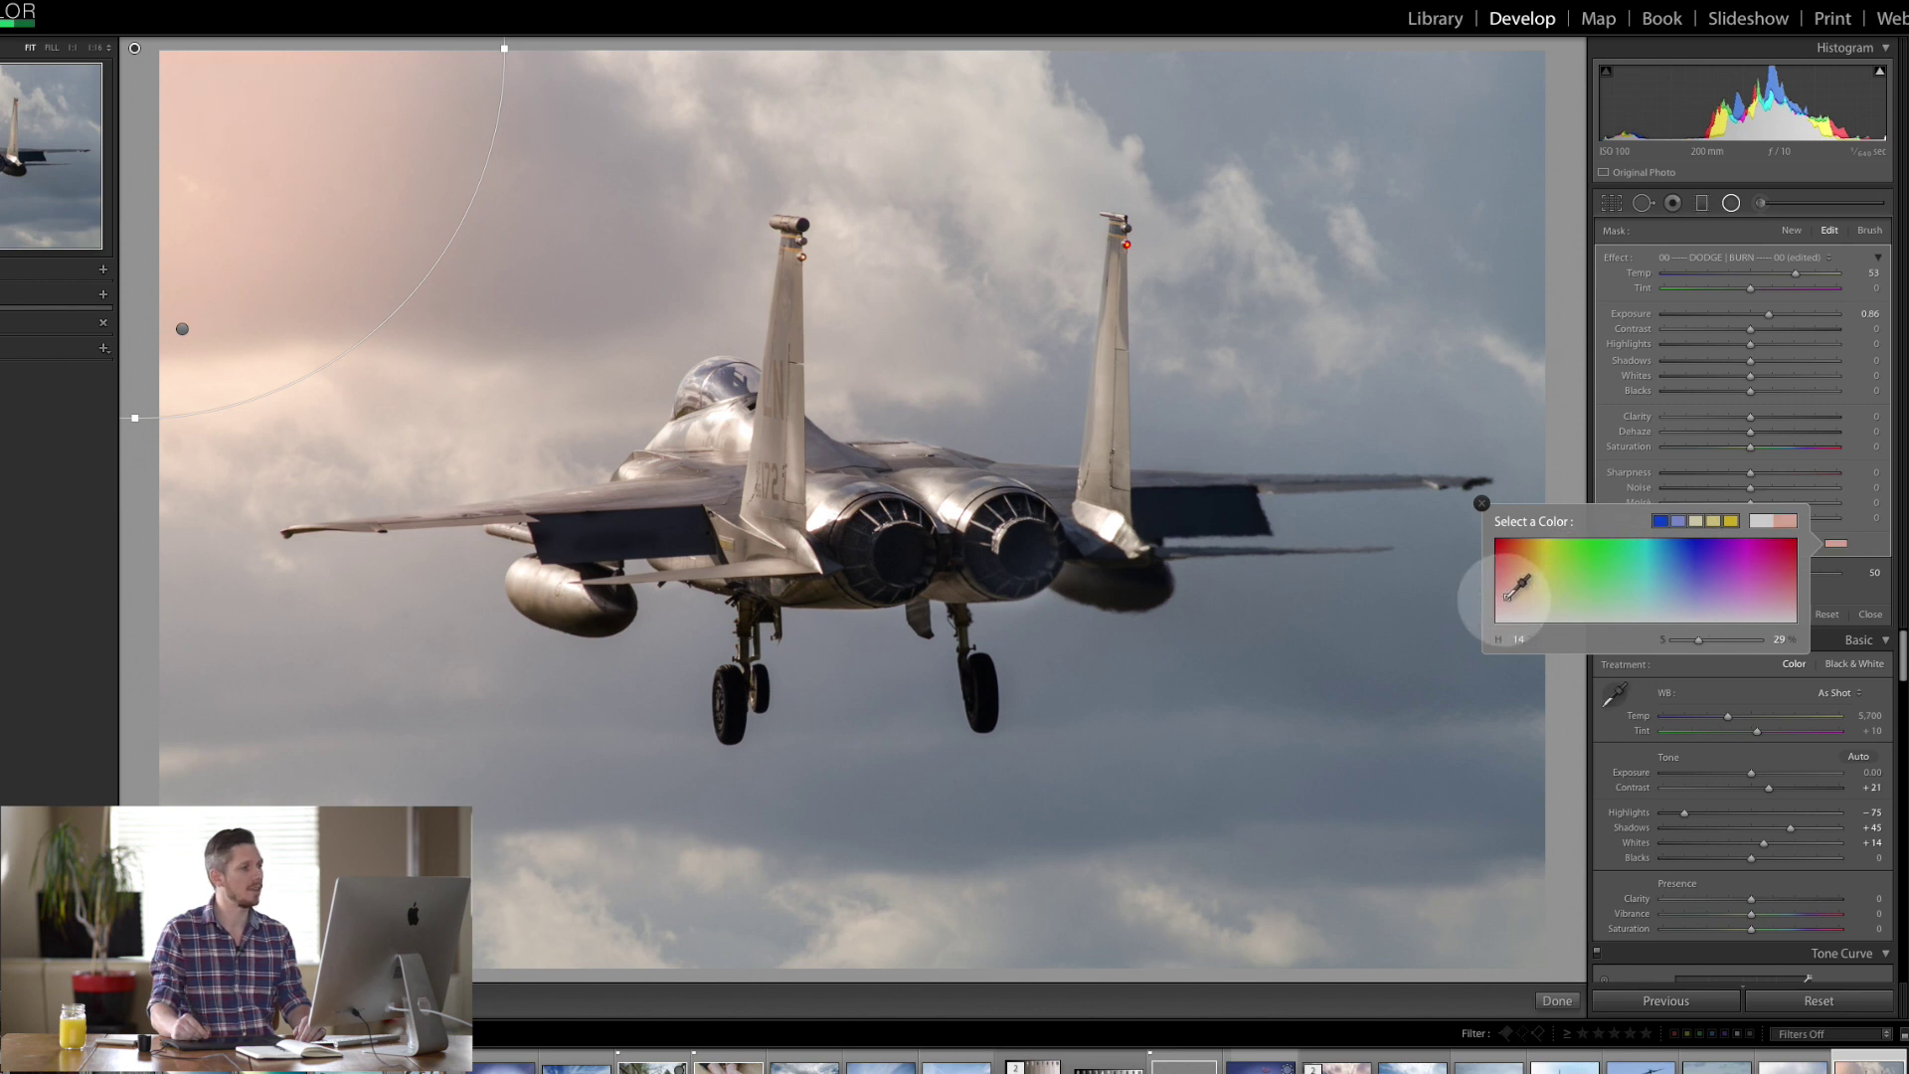
drag(1505, 598, 1505, 602)
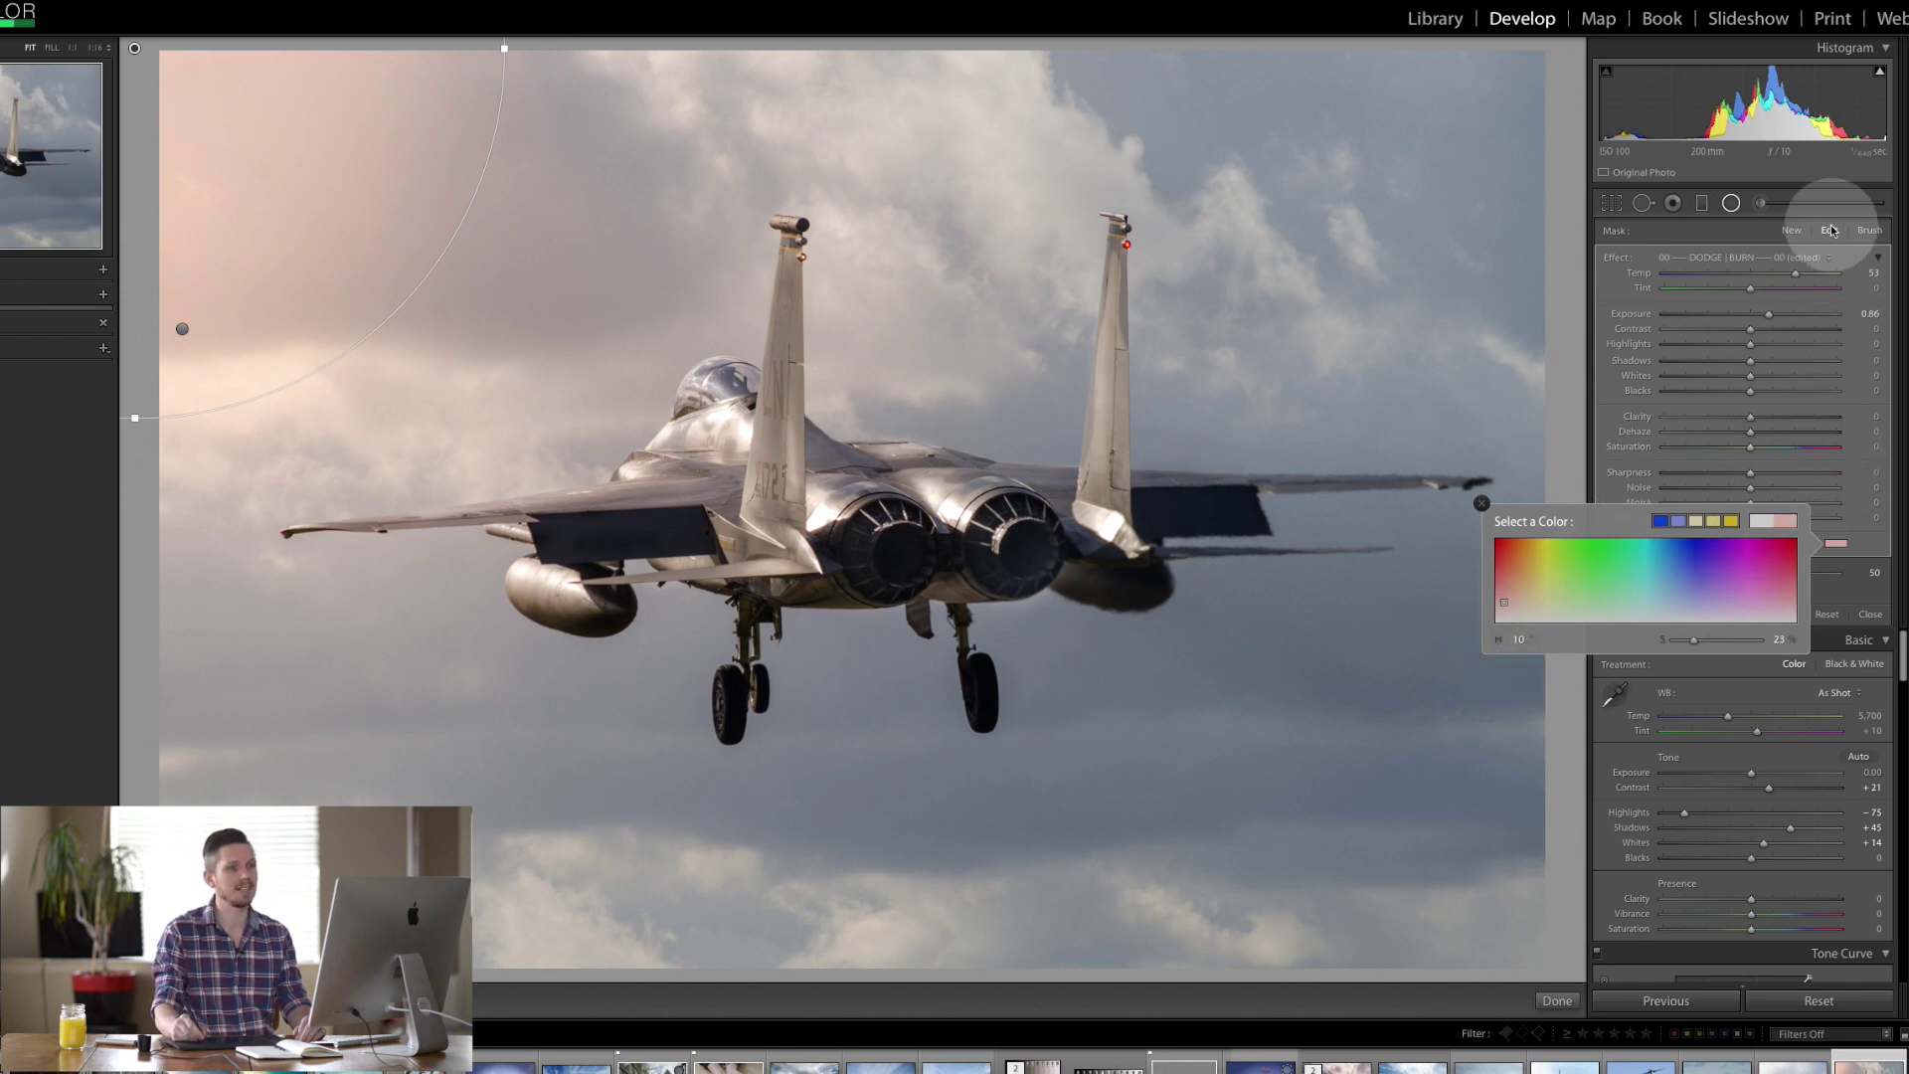
drag(1769, 314, 1760, 316)
mouse_move(1795, 273)
mouse_down()
mouse_move(1750, 271)
mouse_move(1875, 278)
mouse_move(1756, 286)
mouse_move(1771, 279)
mouse_up()
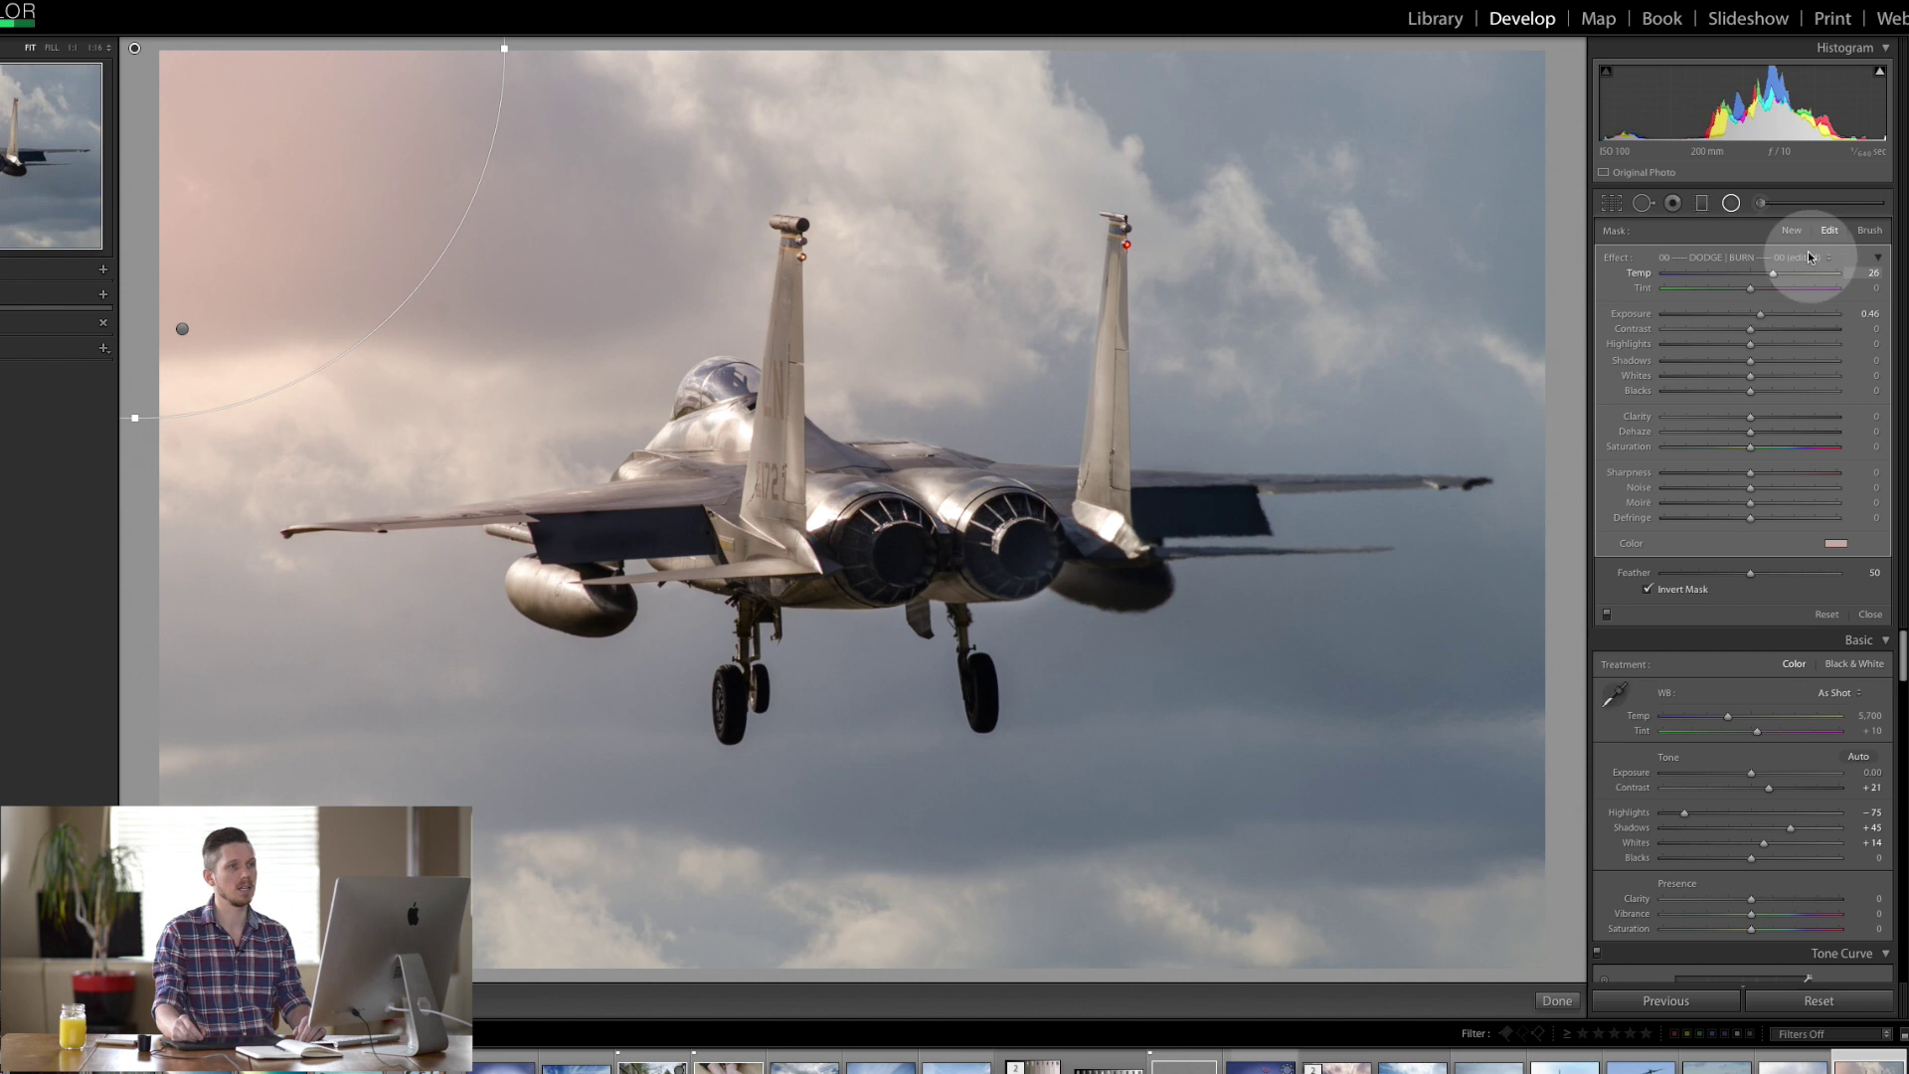
click(1730, 209)
Step: Draw a Graduated Filter diagonally across the upper-left sky and angle it steeper
click(1702, 205)
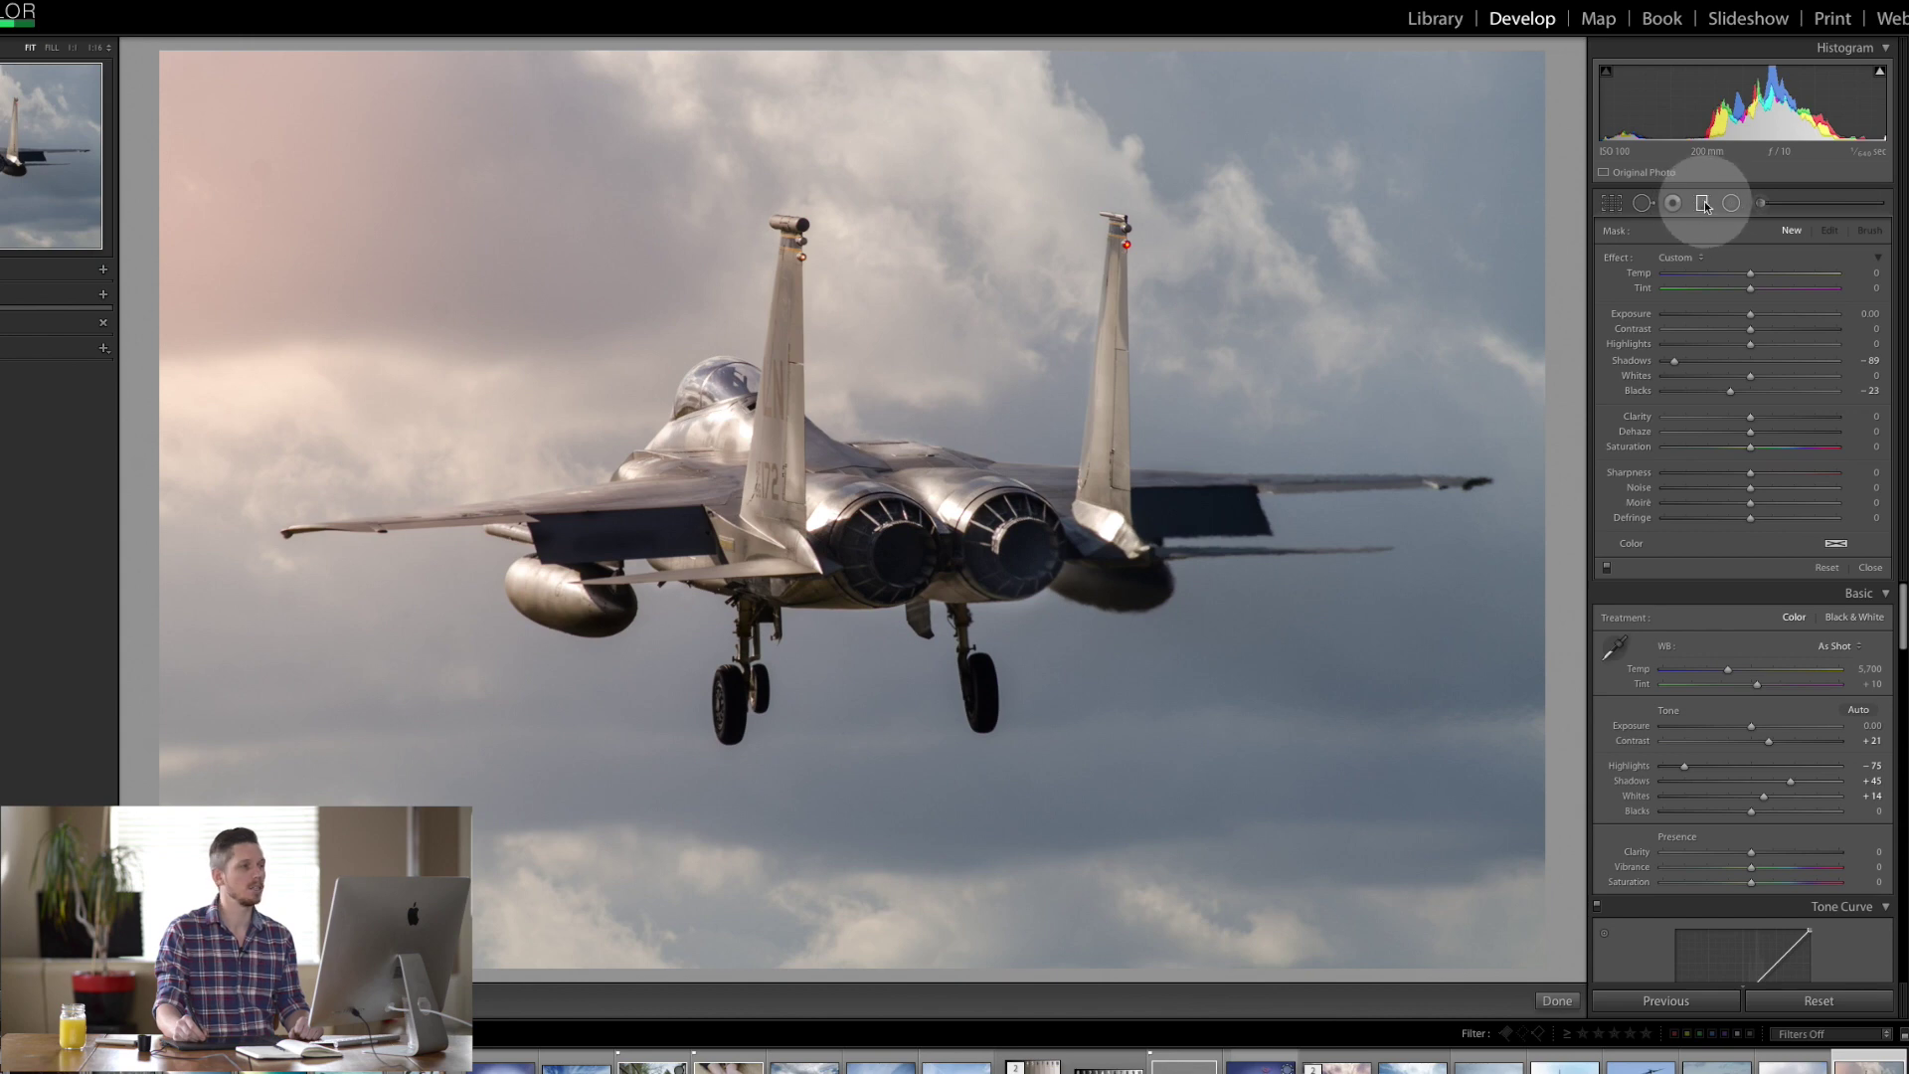
drag(431, 218, 476, 267)
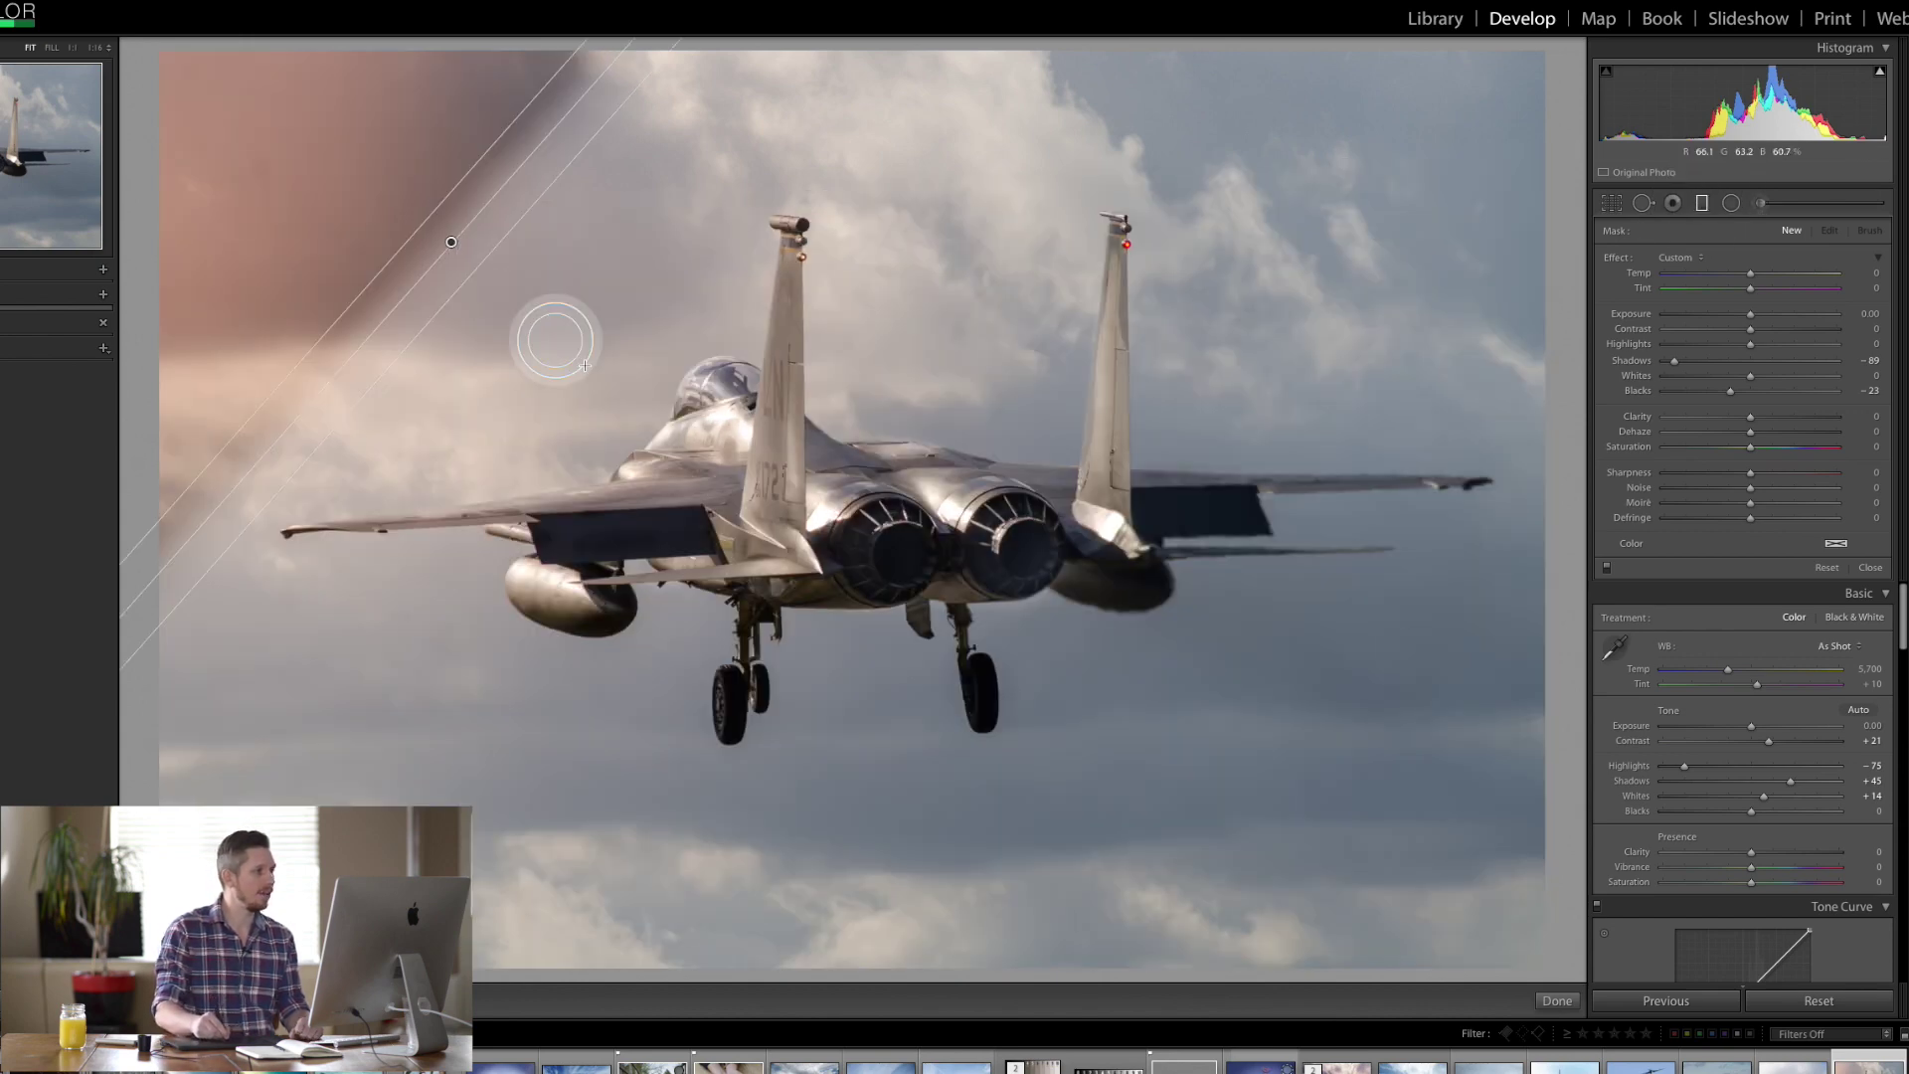
drag(585, 365, 873, 865)
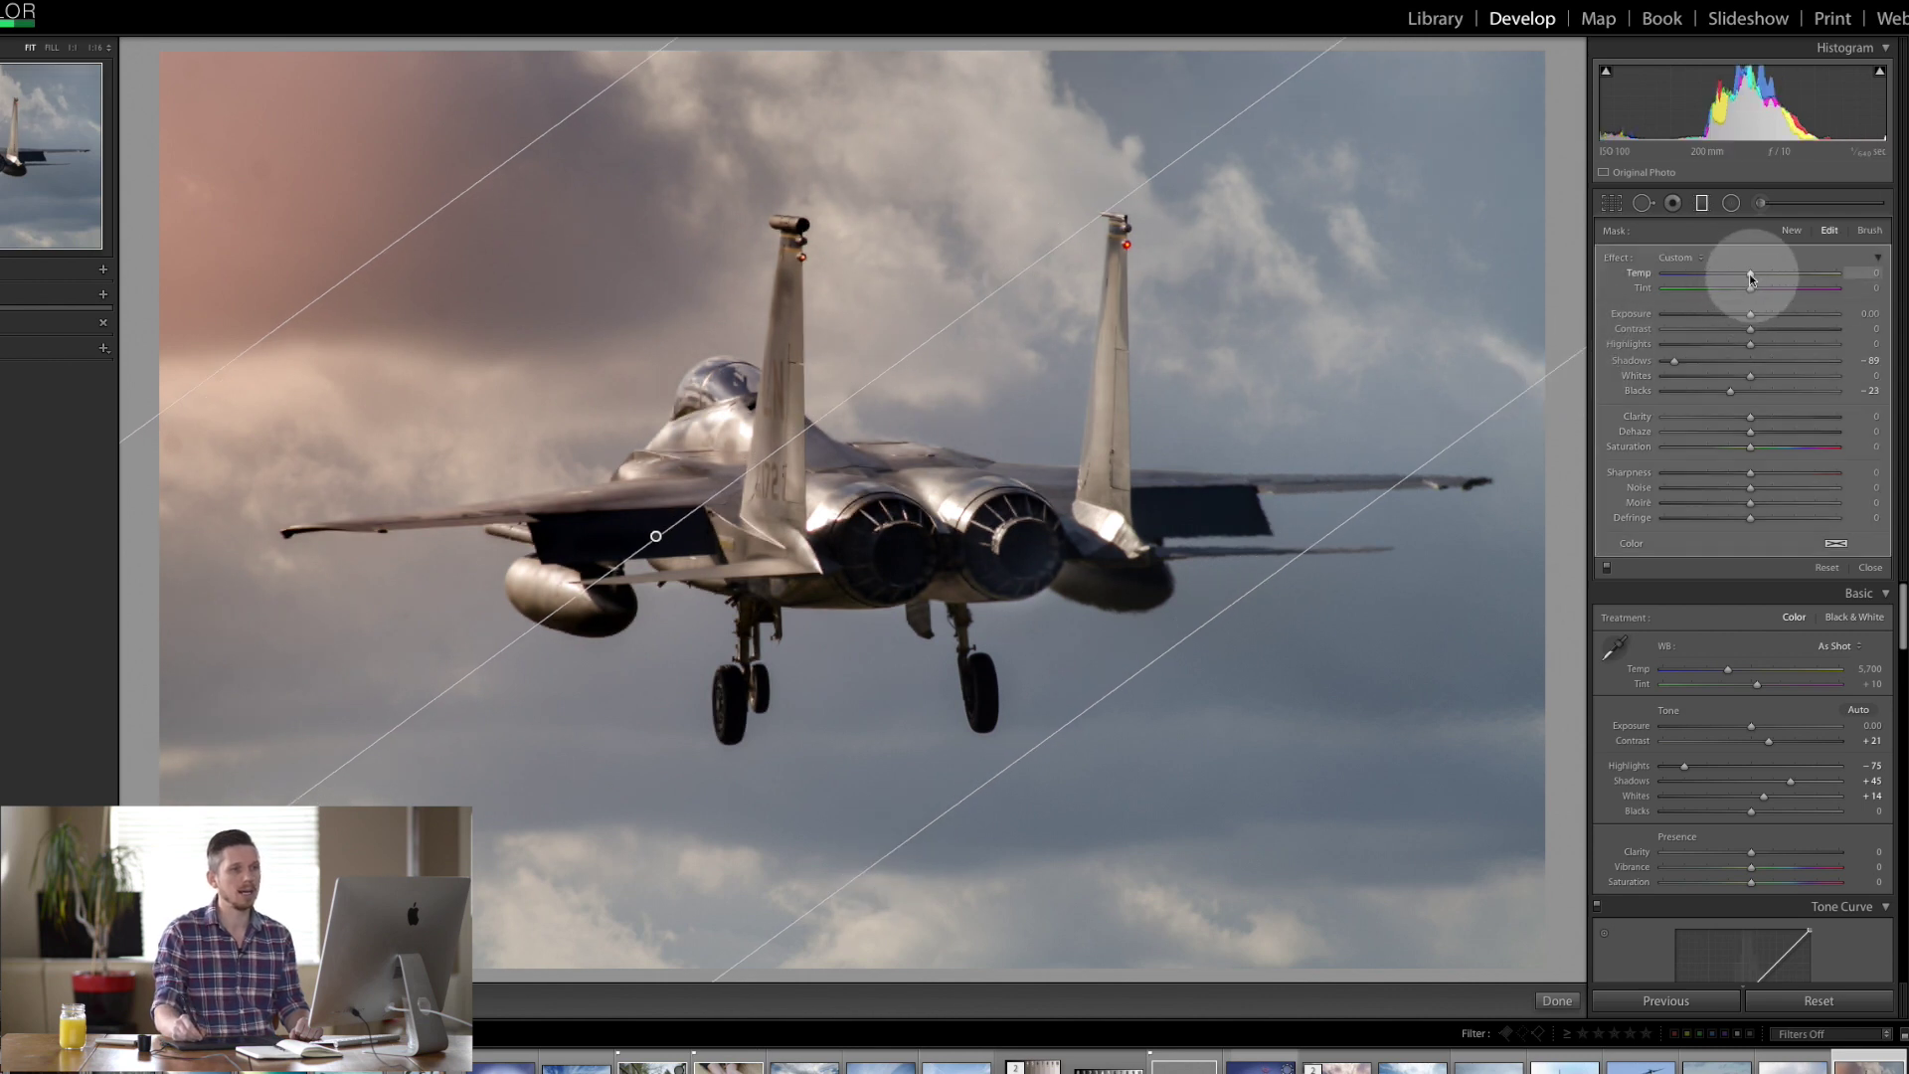
drag(1757, 276, 1758, 290)
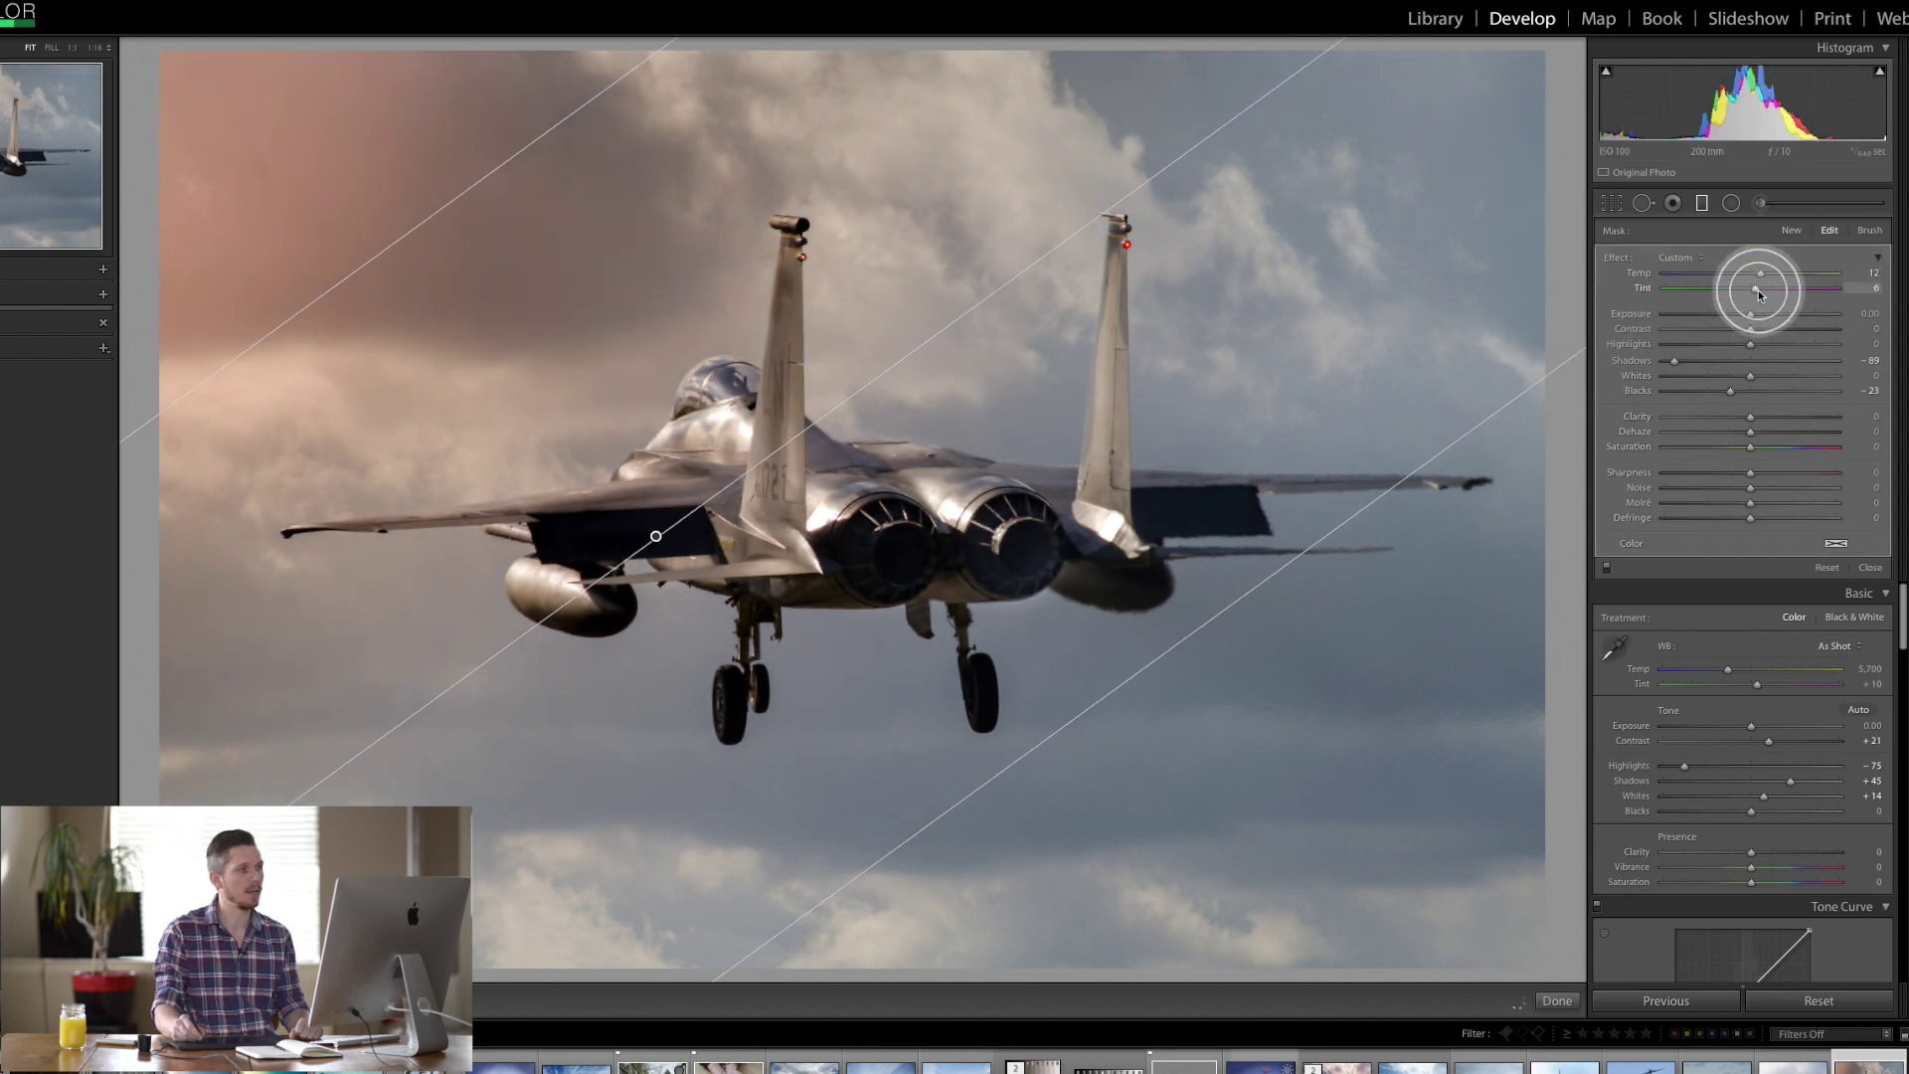
double_click(1625, 266)
drag(1738, 278, 1768, 293)
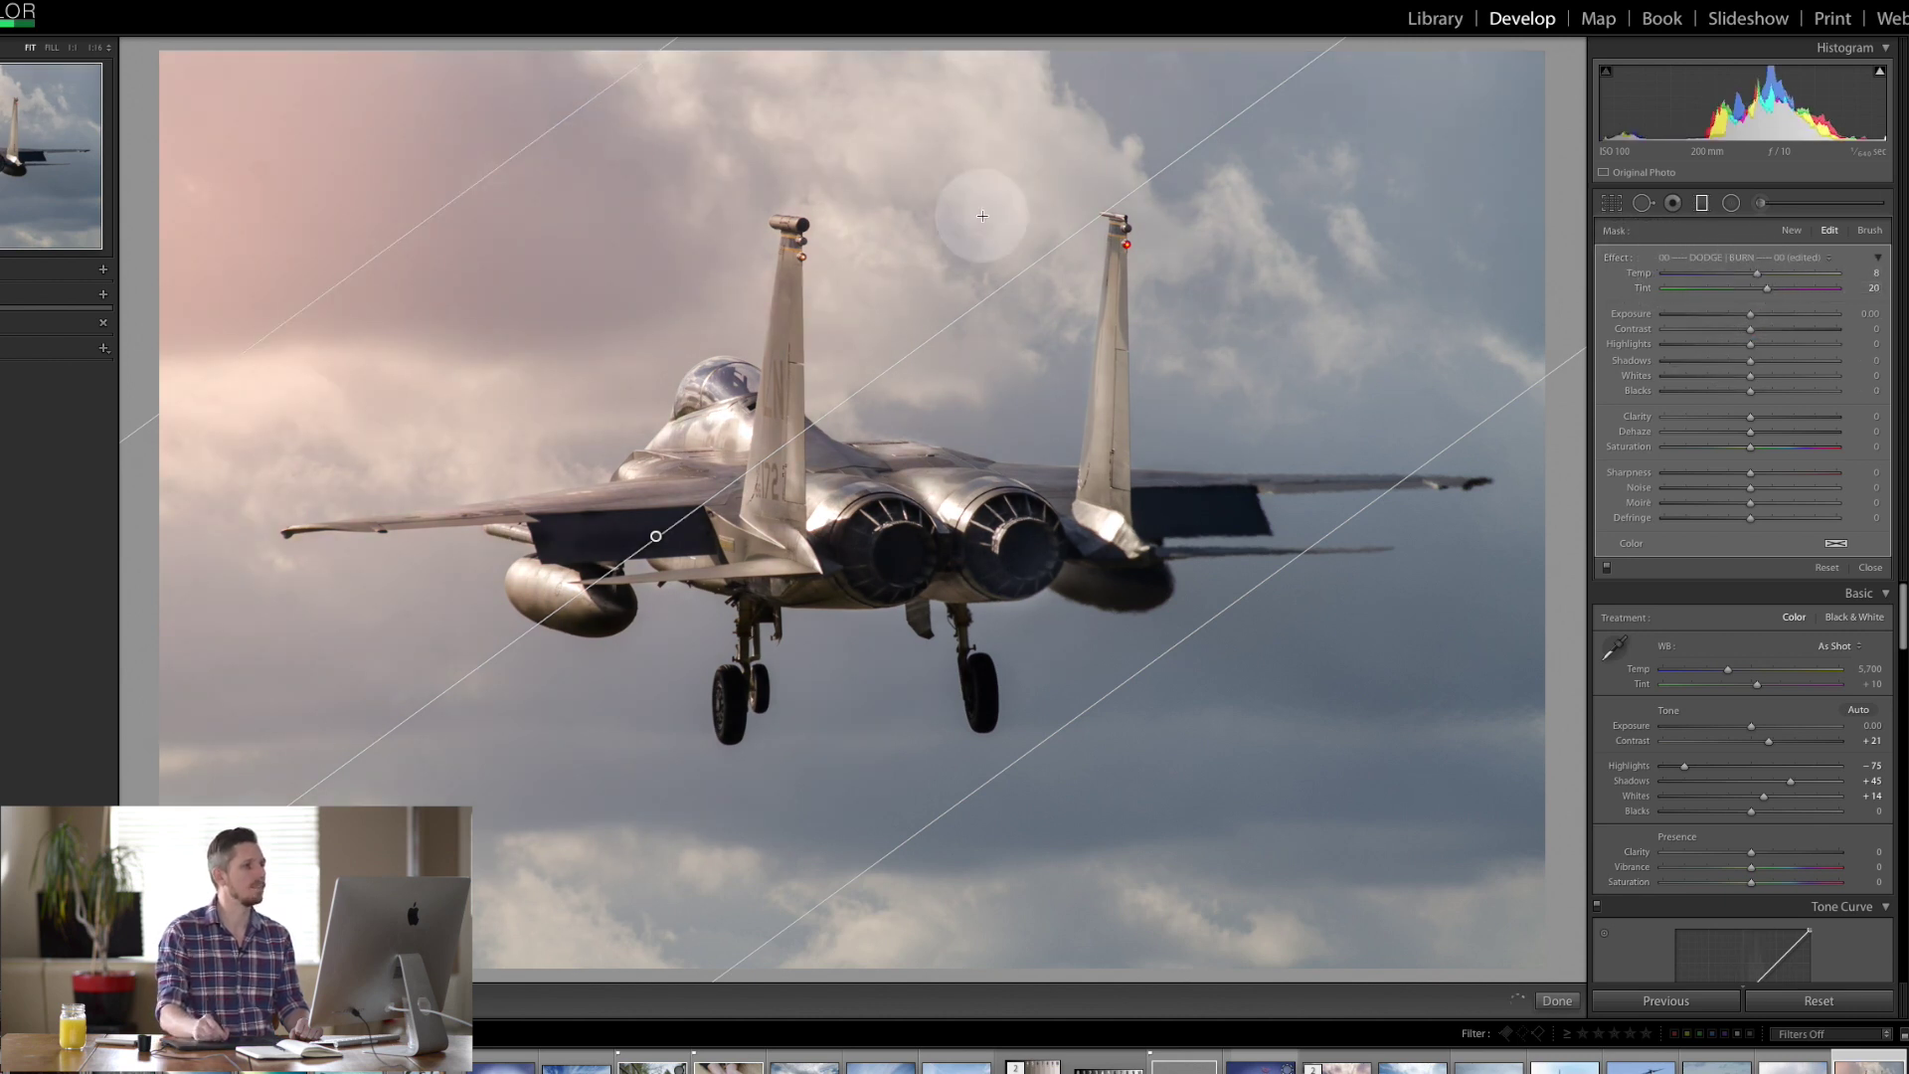
drag(1054, 254, 782, 210)
Step: Cool the graduated band to Temp −21, darken Exposure to about −0.22 and reposition it
drag(1110, 588, 1613, 422)
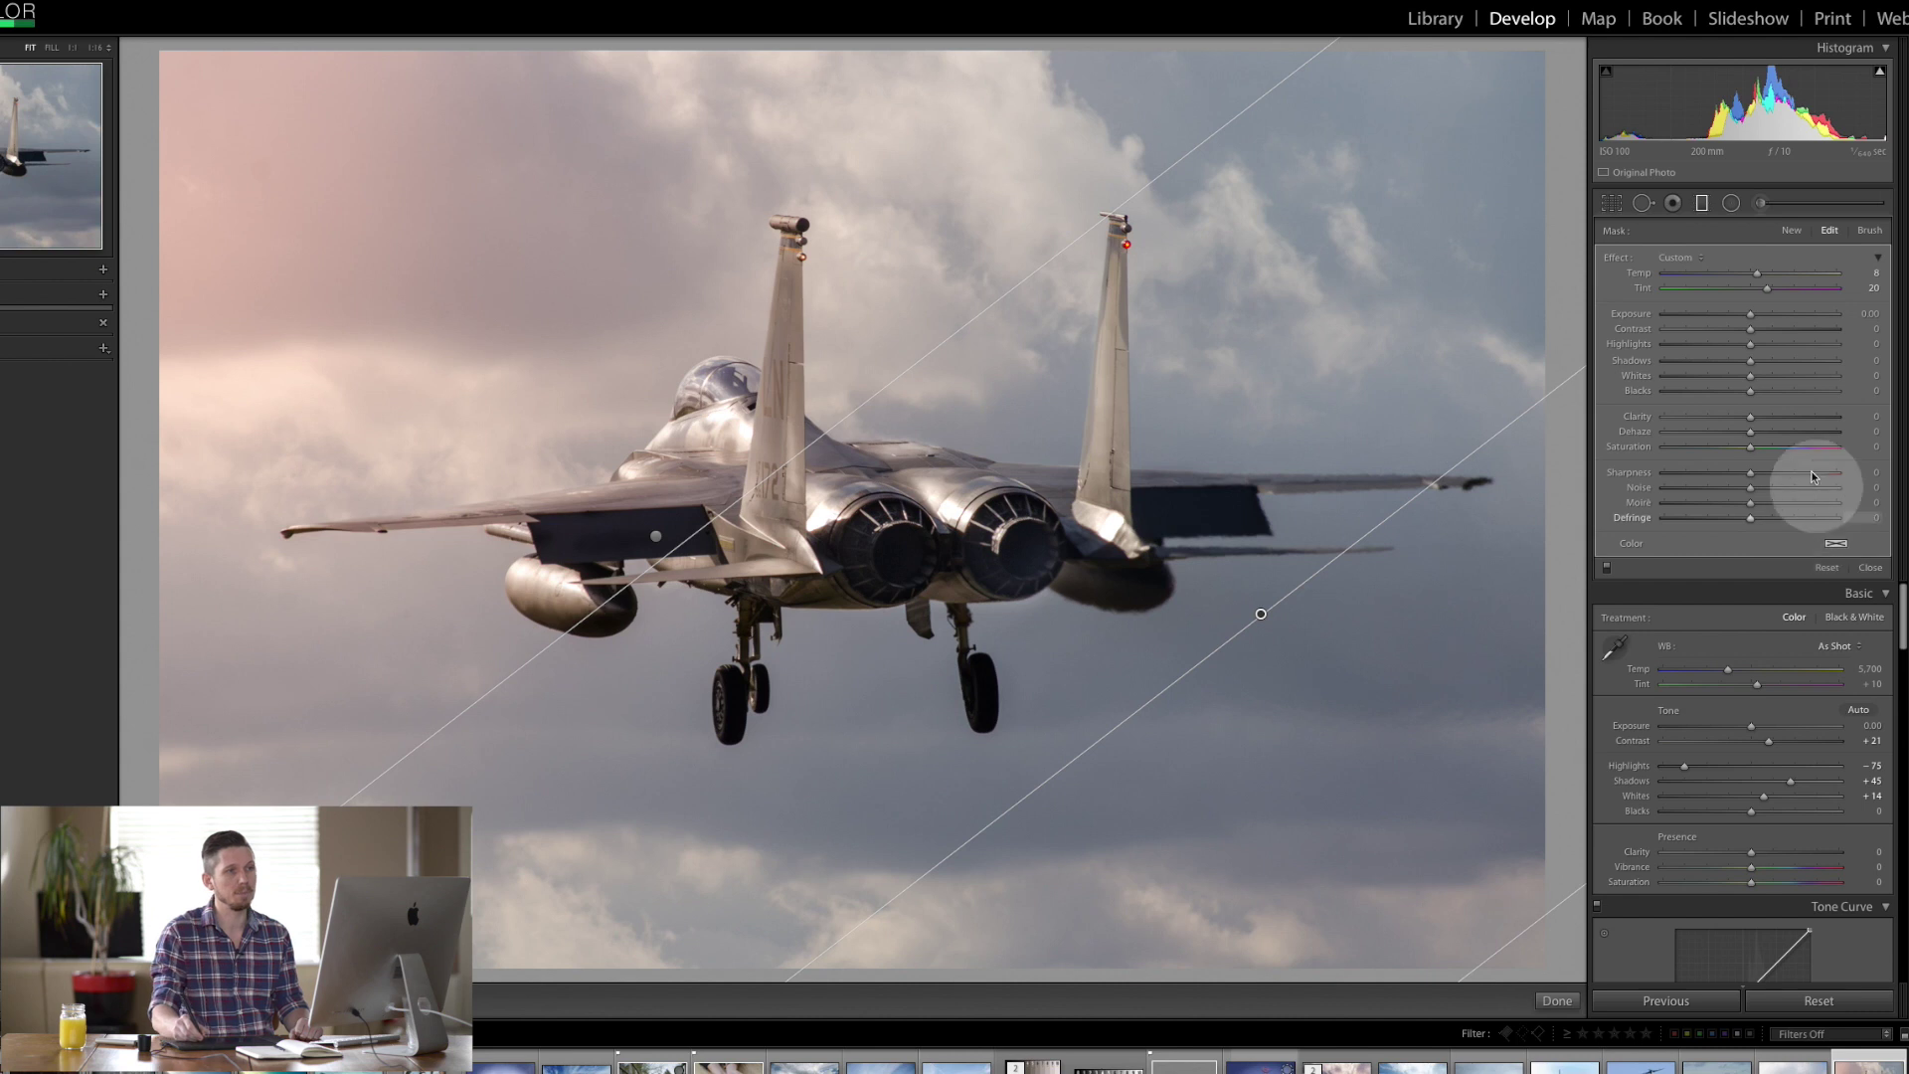
click(1754, 271)
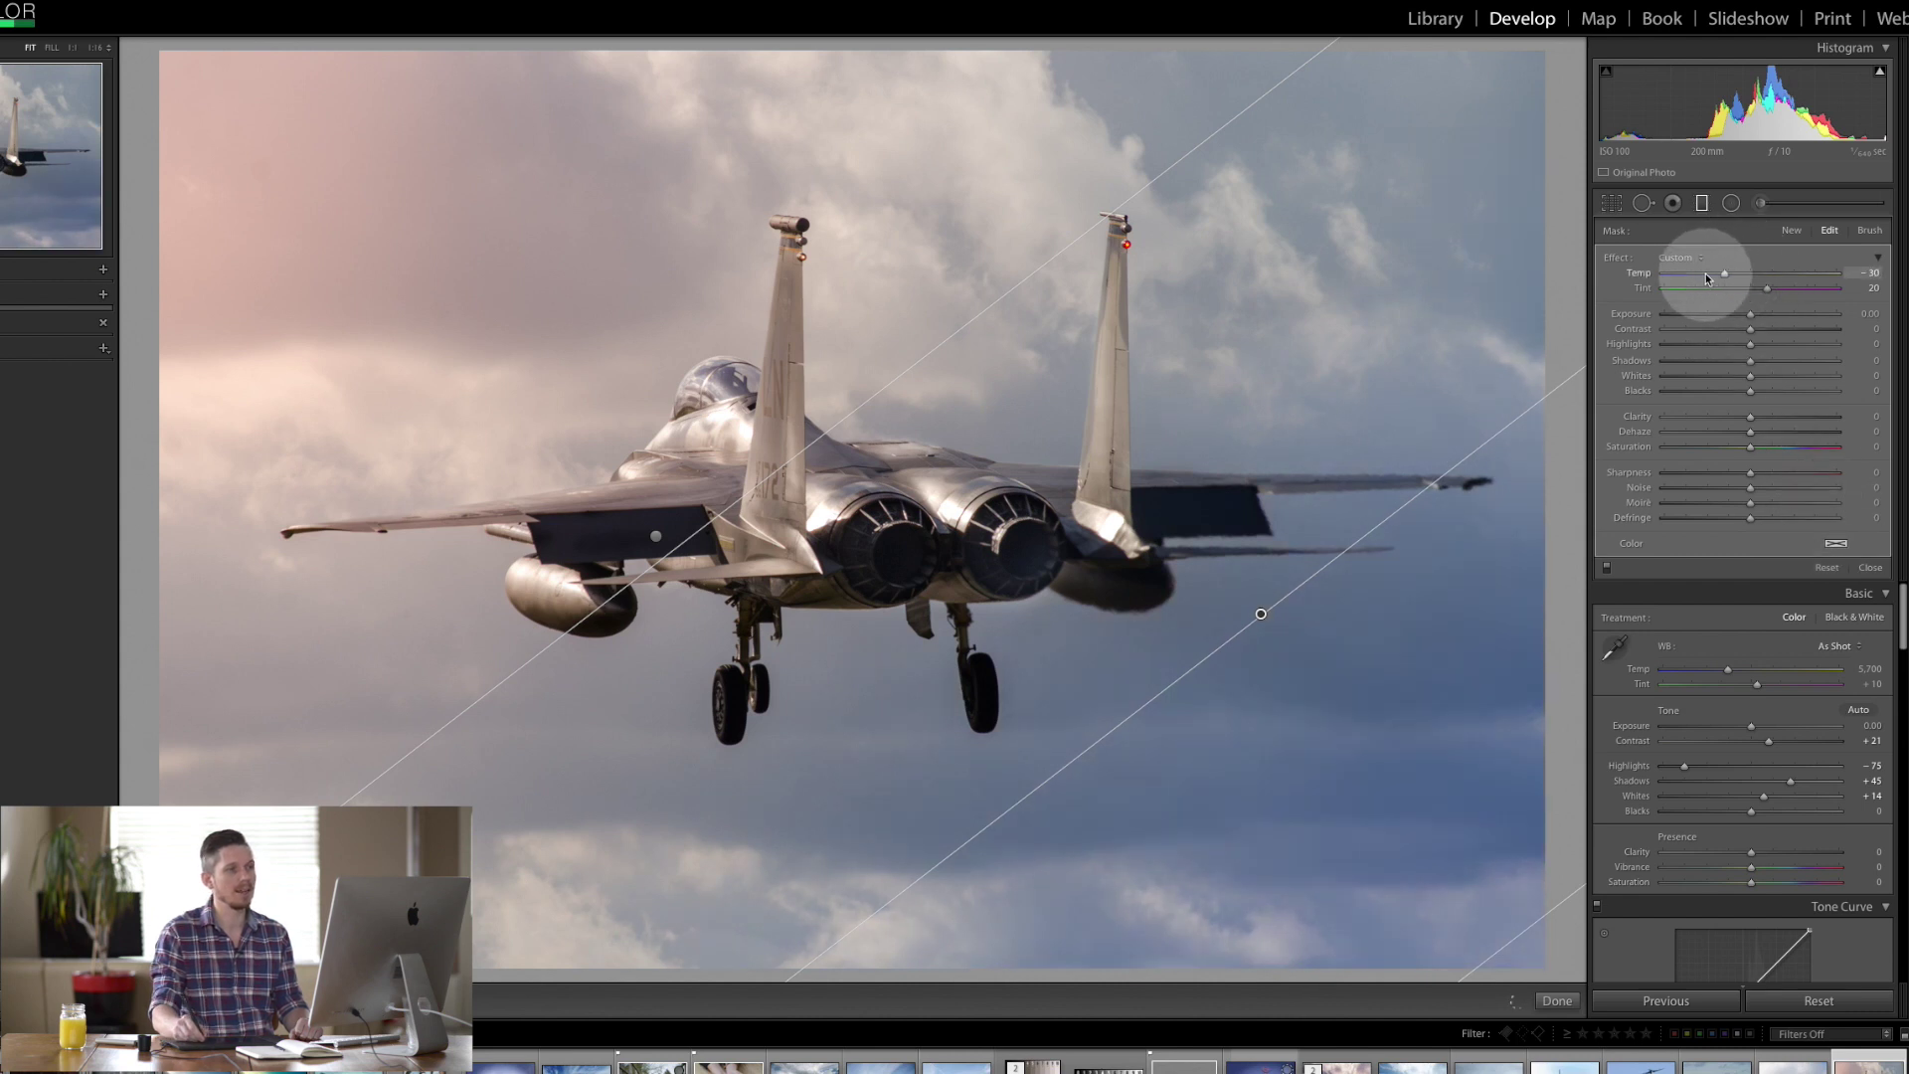
drag(1728, 278, 1757, 289)
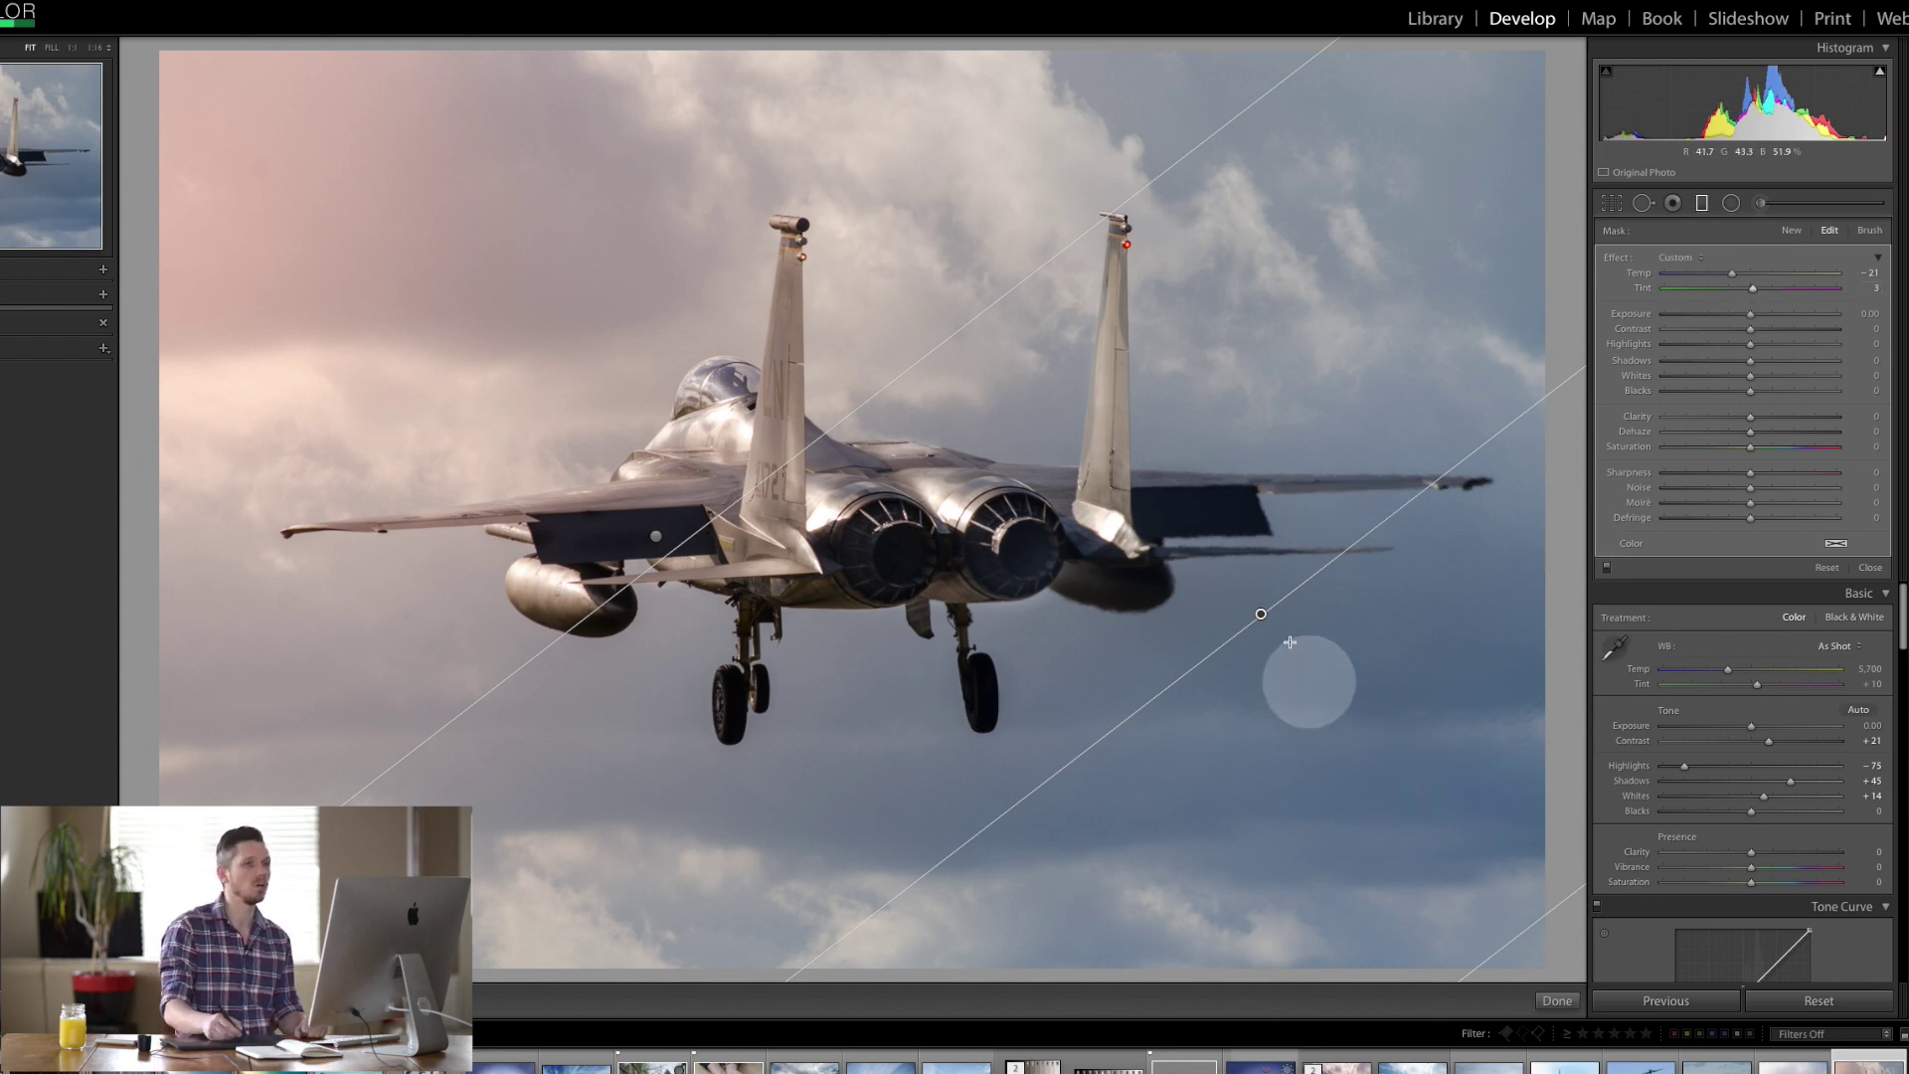
drag(1751, 314, 1745, 316)
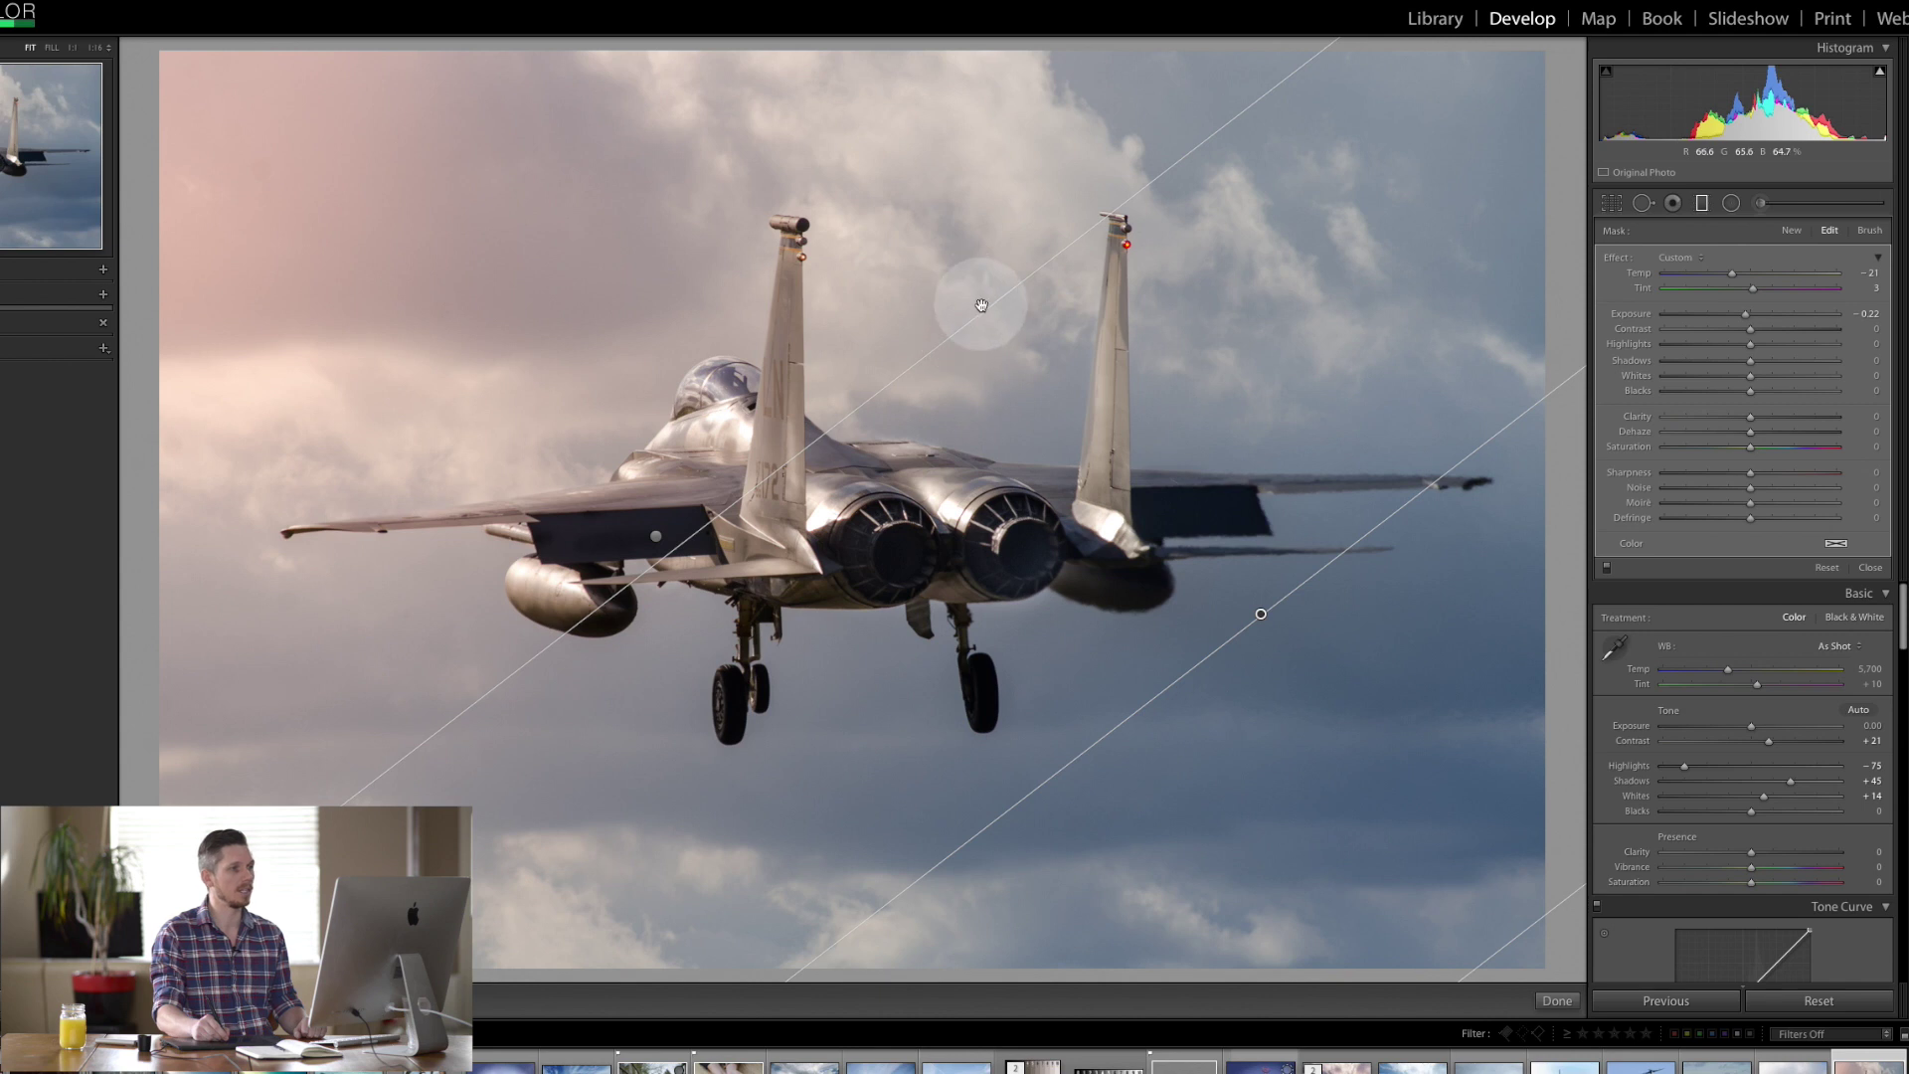
drag(1010, 334, 1026, 343)
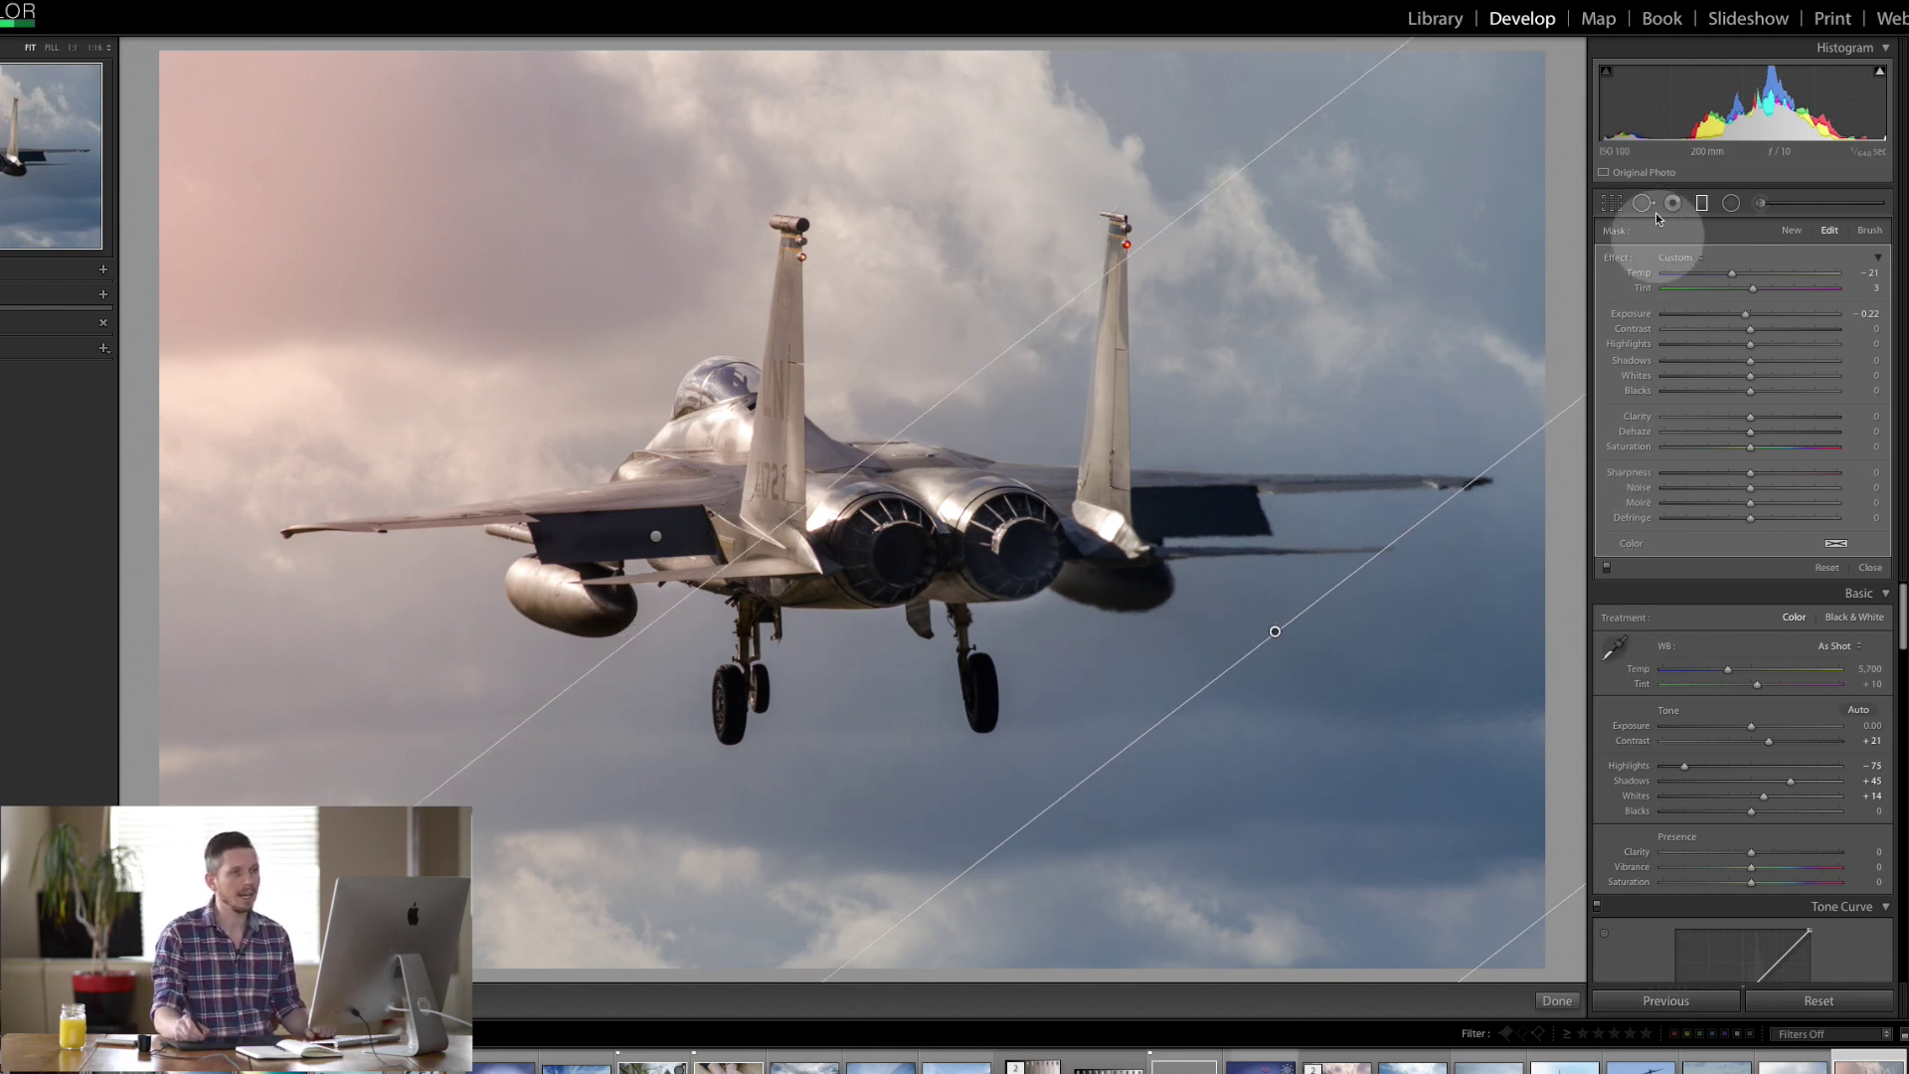
click(1731, 203)
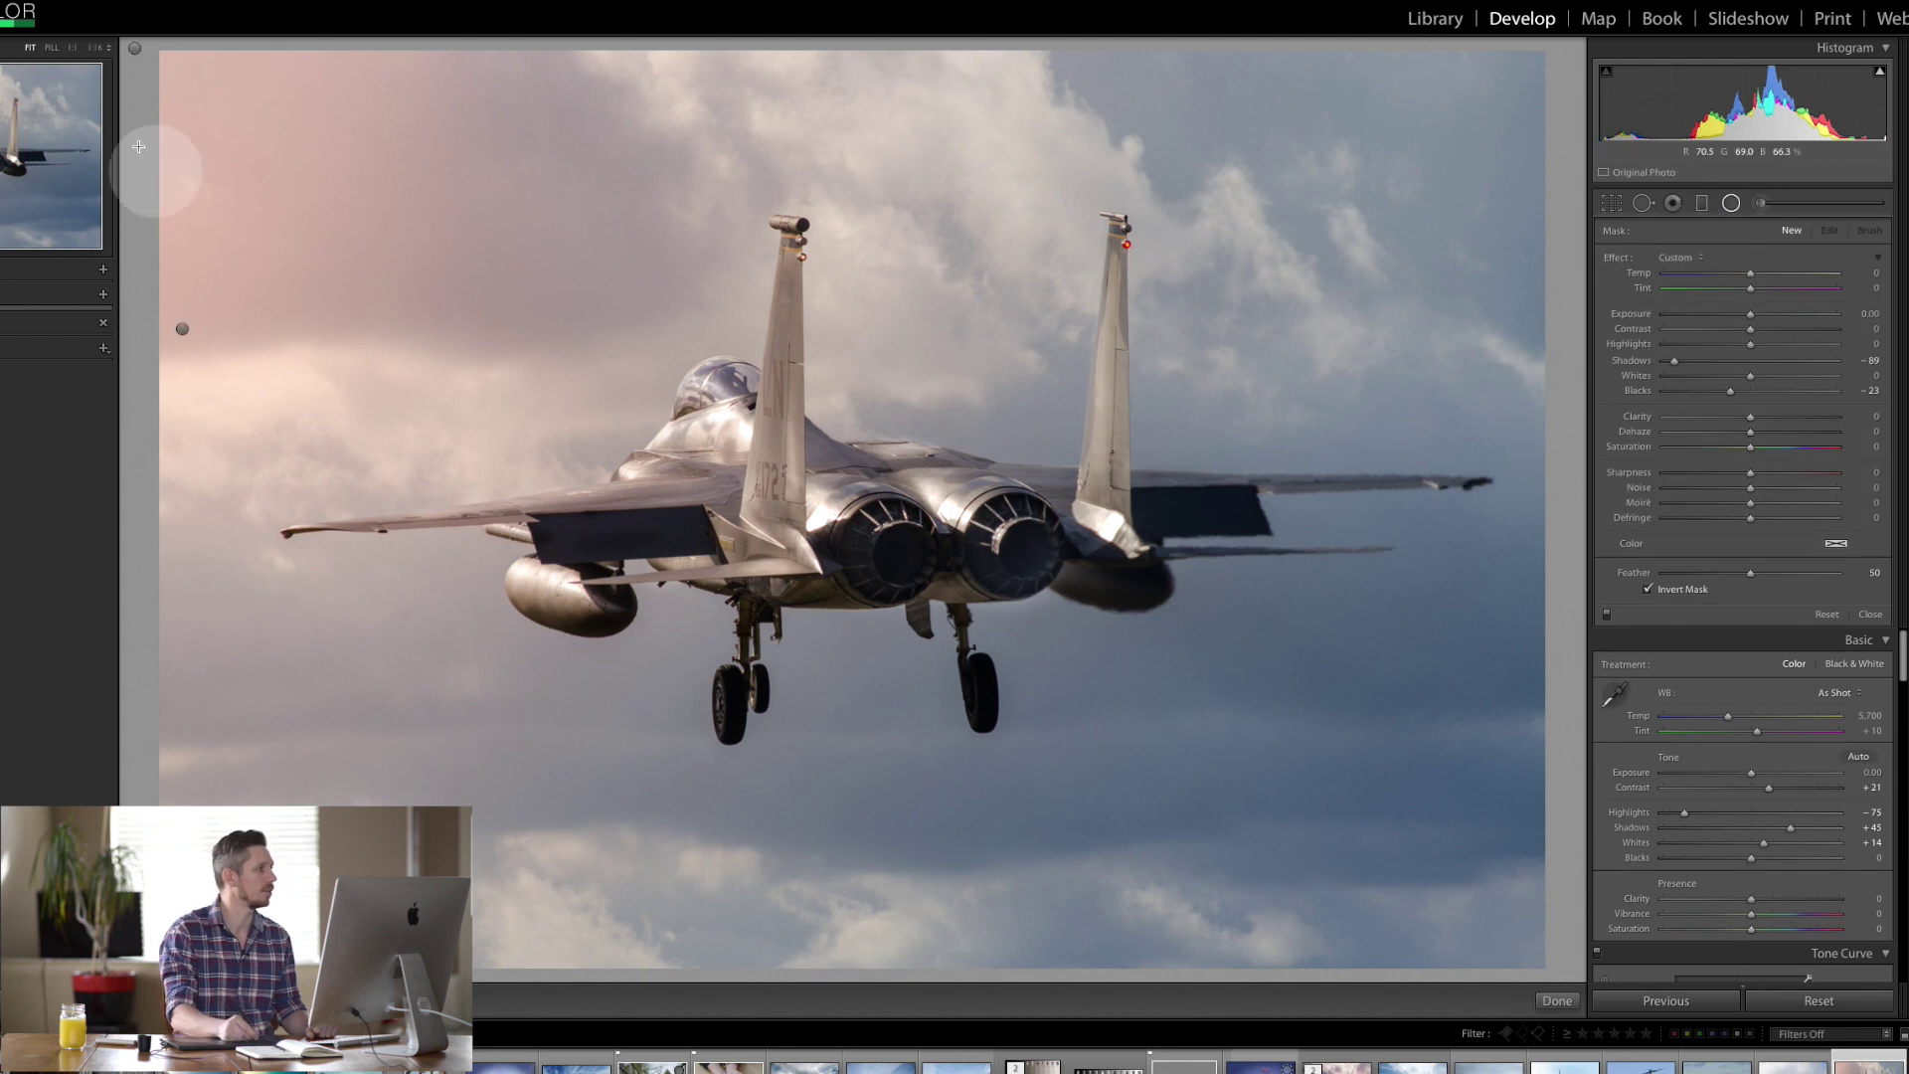
Step: Tint the upper-left sky radial glow faintly yellow (hue 73, saturation 6) and close the radial filter
click(137, 52)
click(1835, 545)
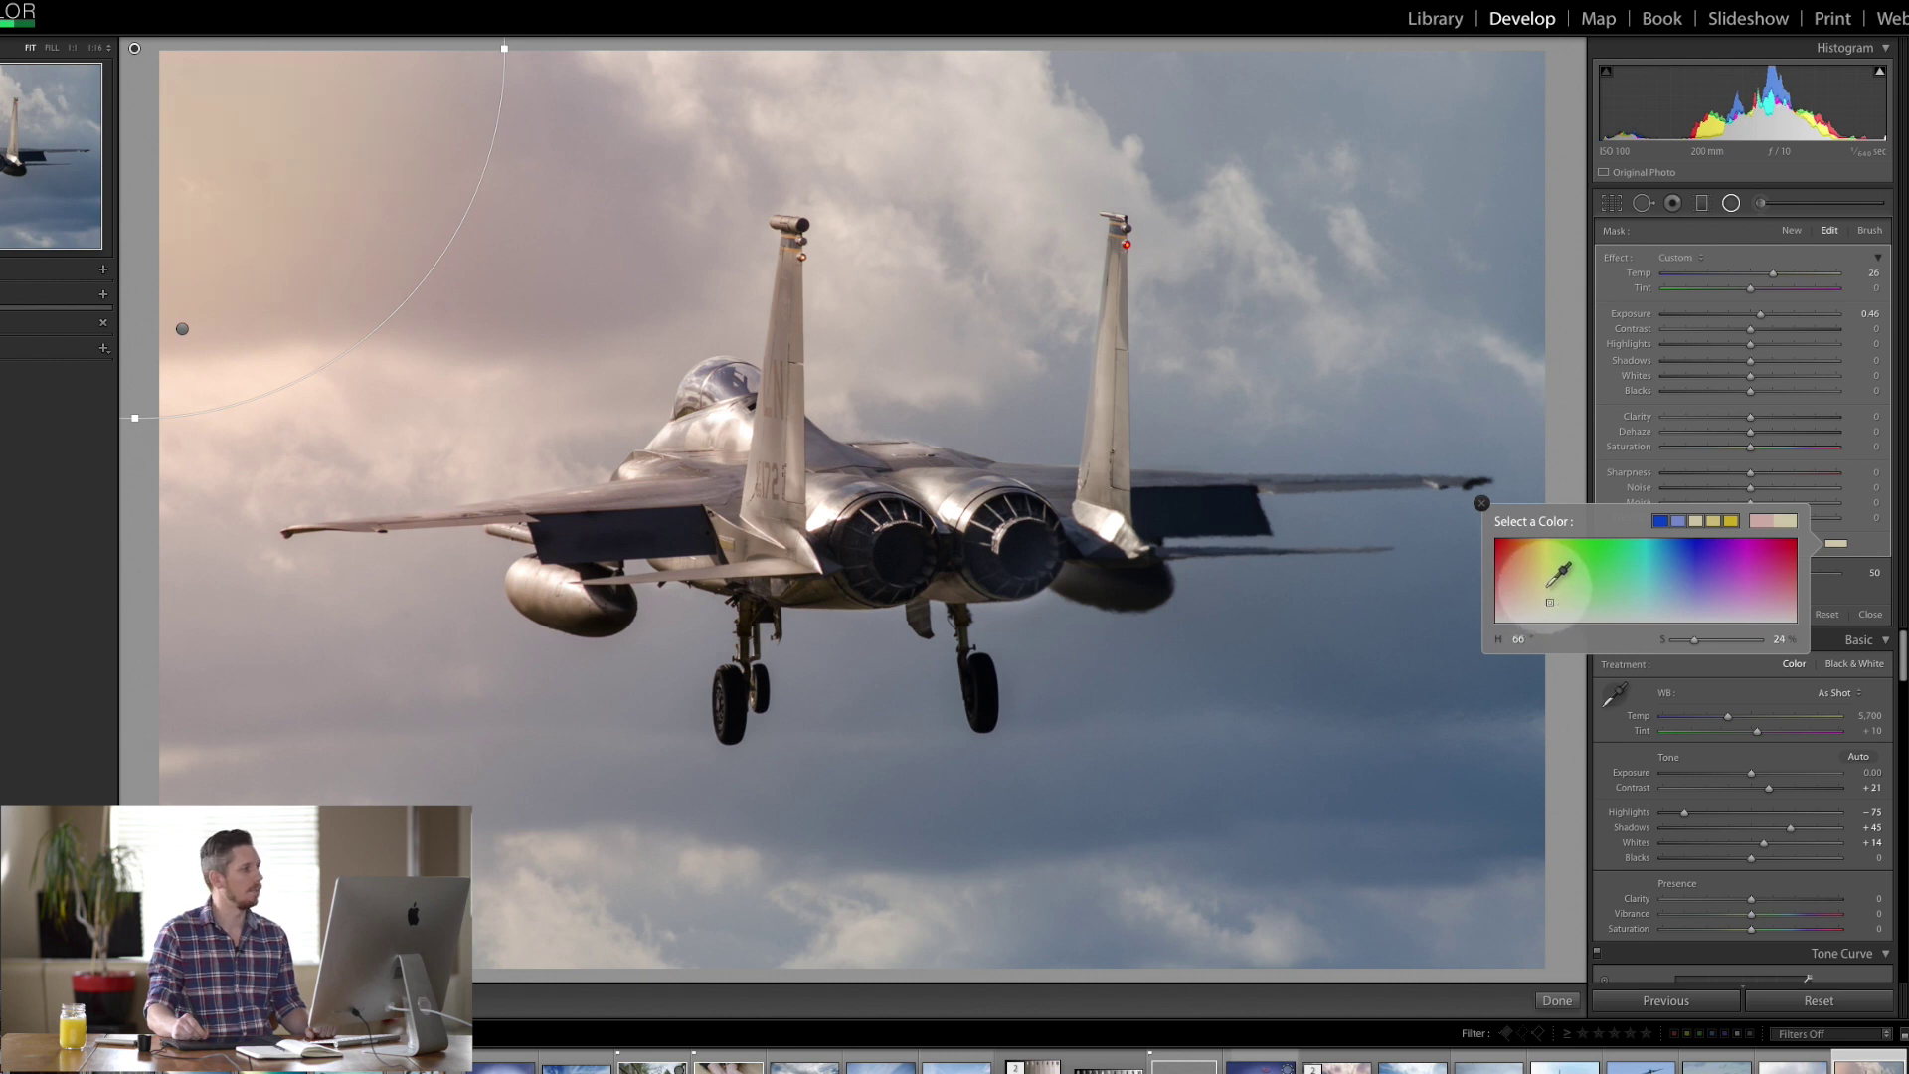
drag(1553, 582, 1561, 594)
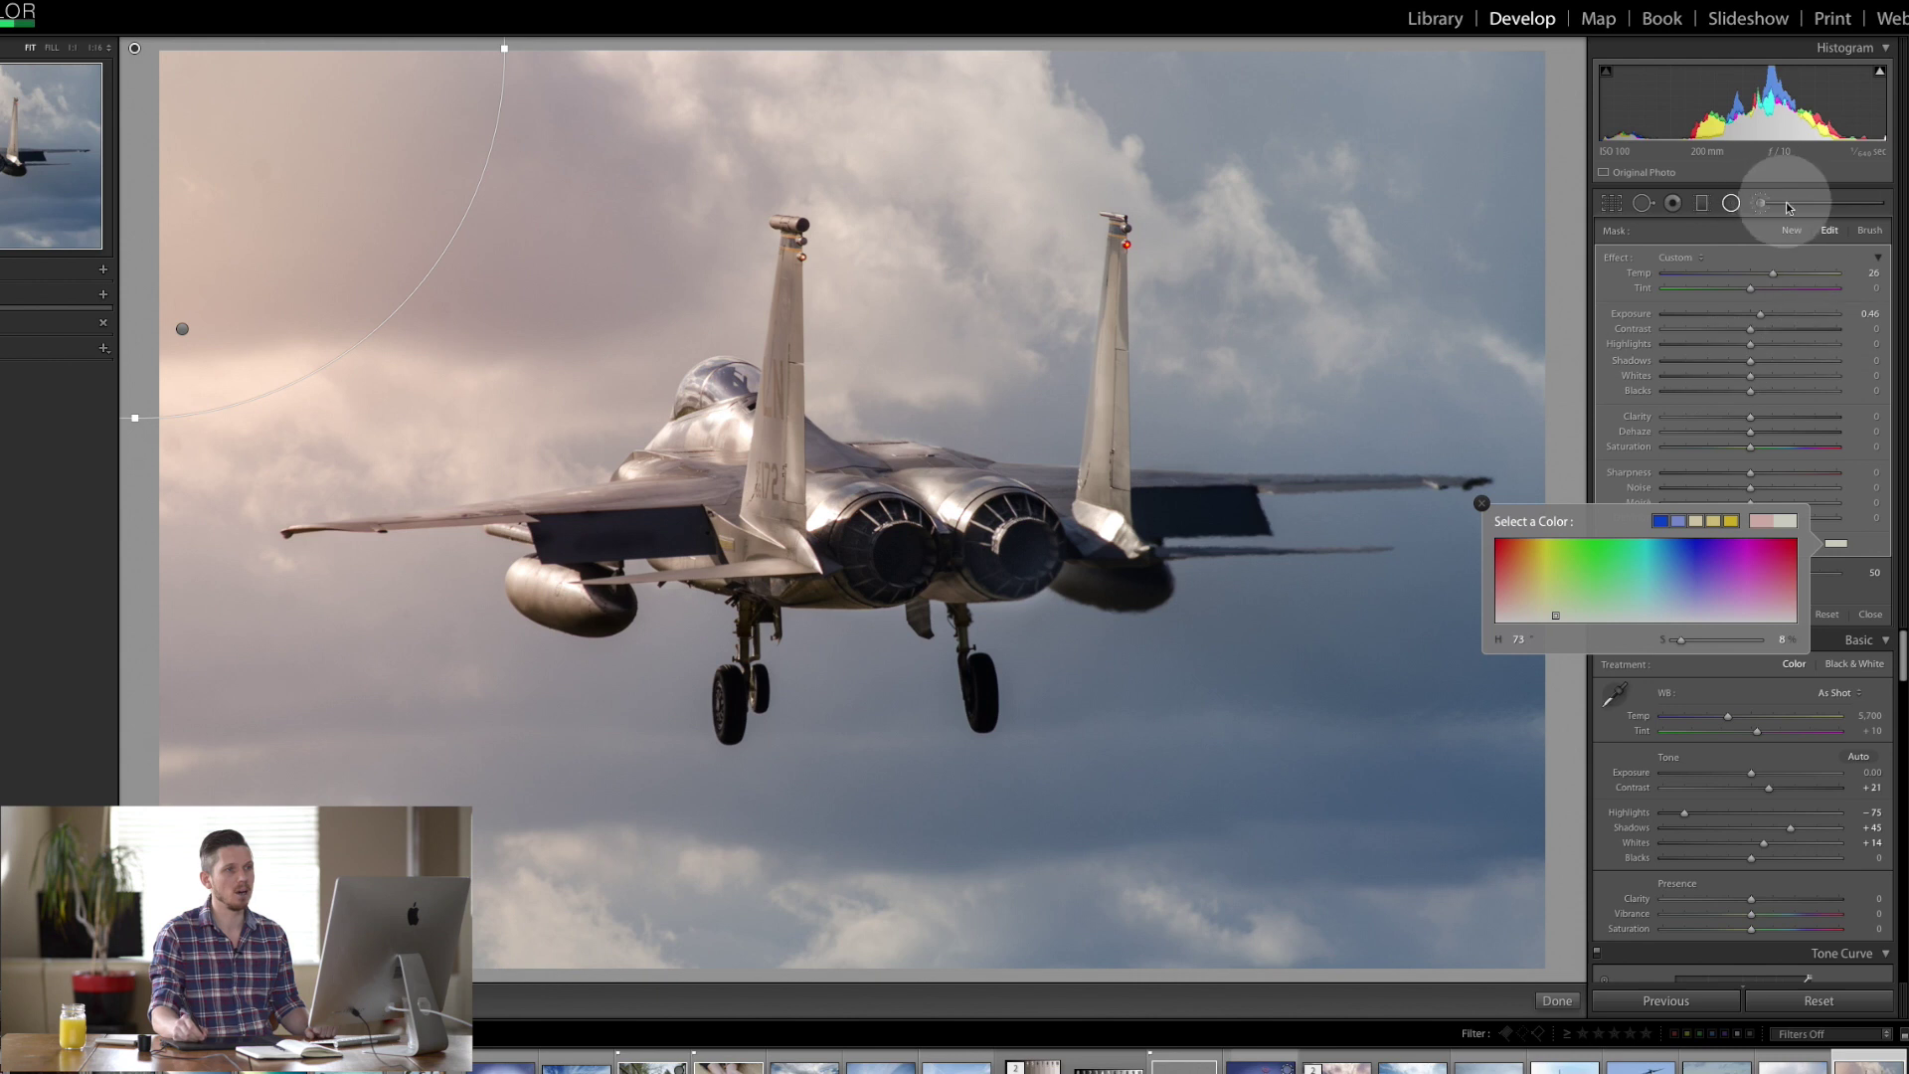
click(1731, 202)
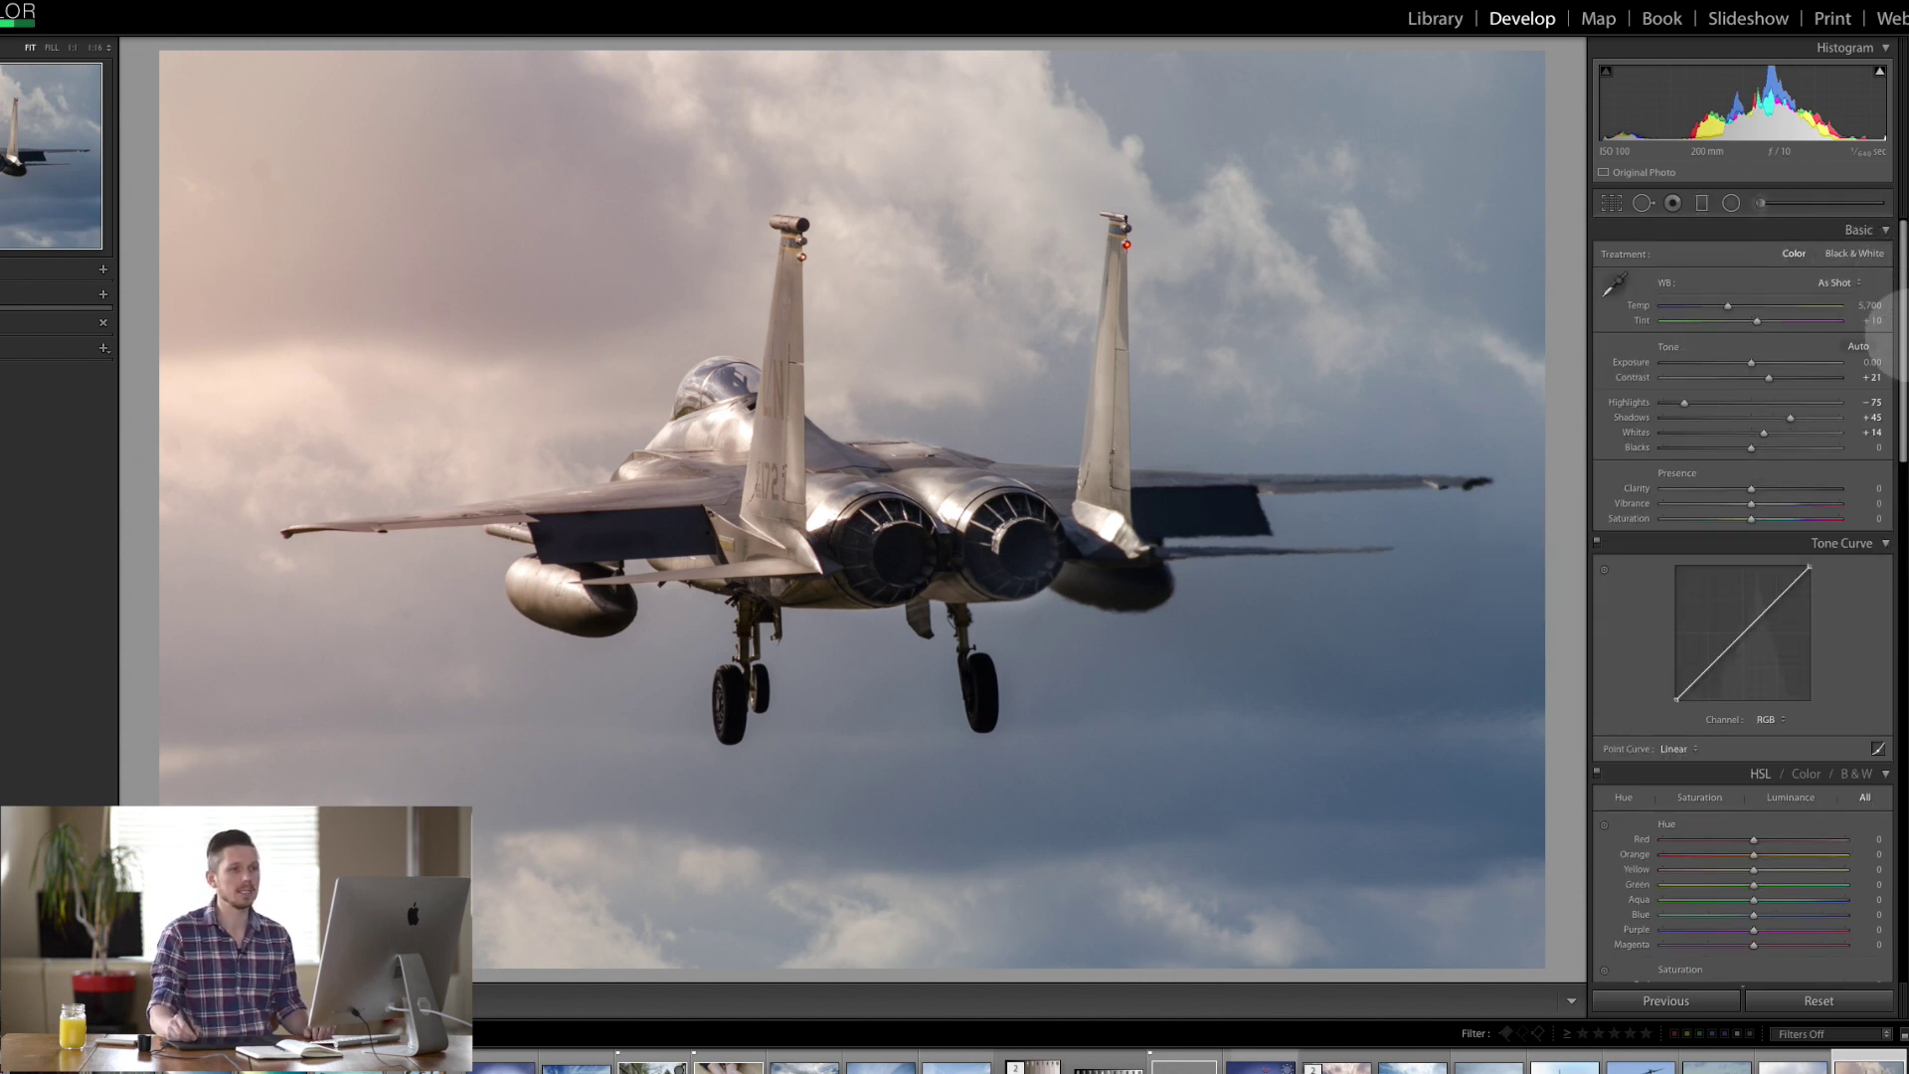
Step: Set HSL blue luminance to −23 and aqua luminance to −8, and raise blue saturation to +8
drag(1903, 345, 1903, 497)
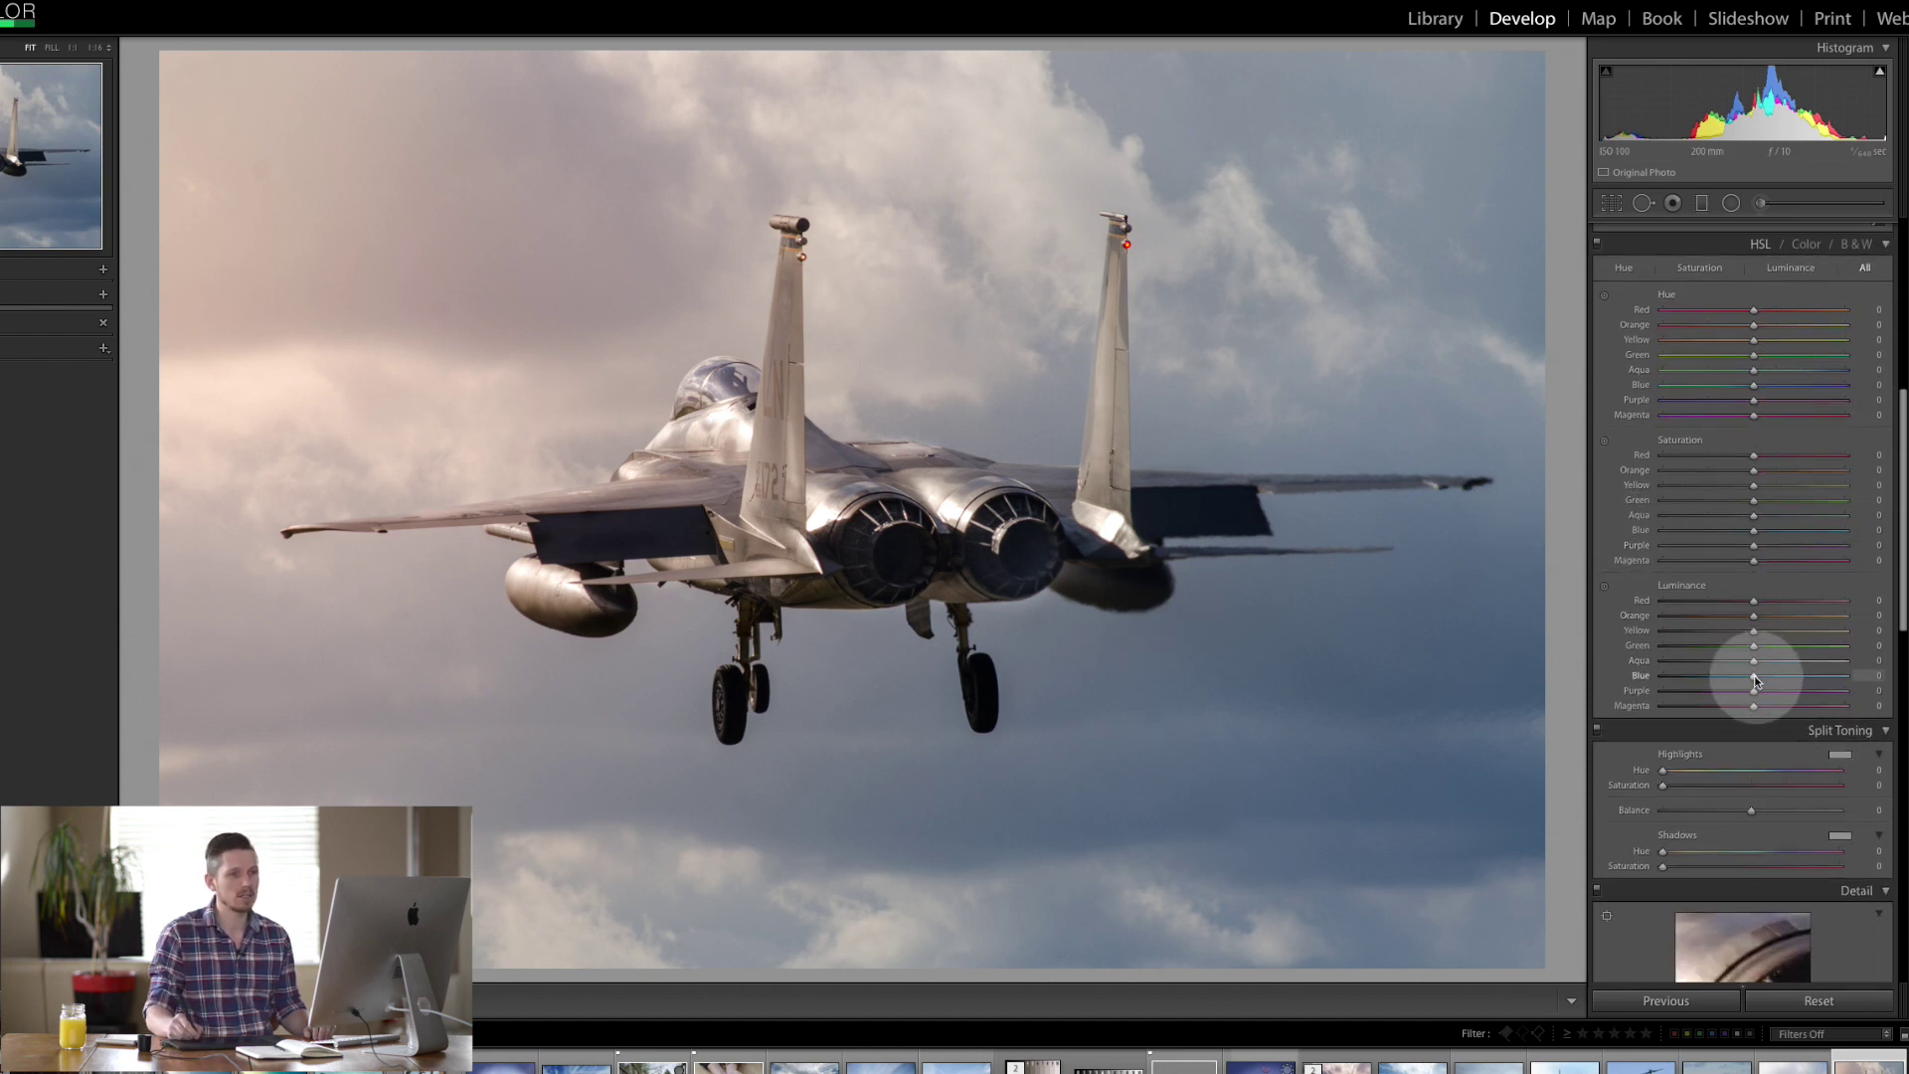
mouse_move(1754, 680)
mouse_down()
mouse_move(1737, 689)
mouse_move(1746, 660)
mouse_up()
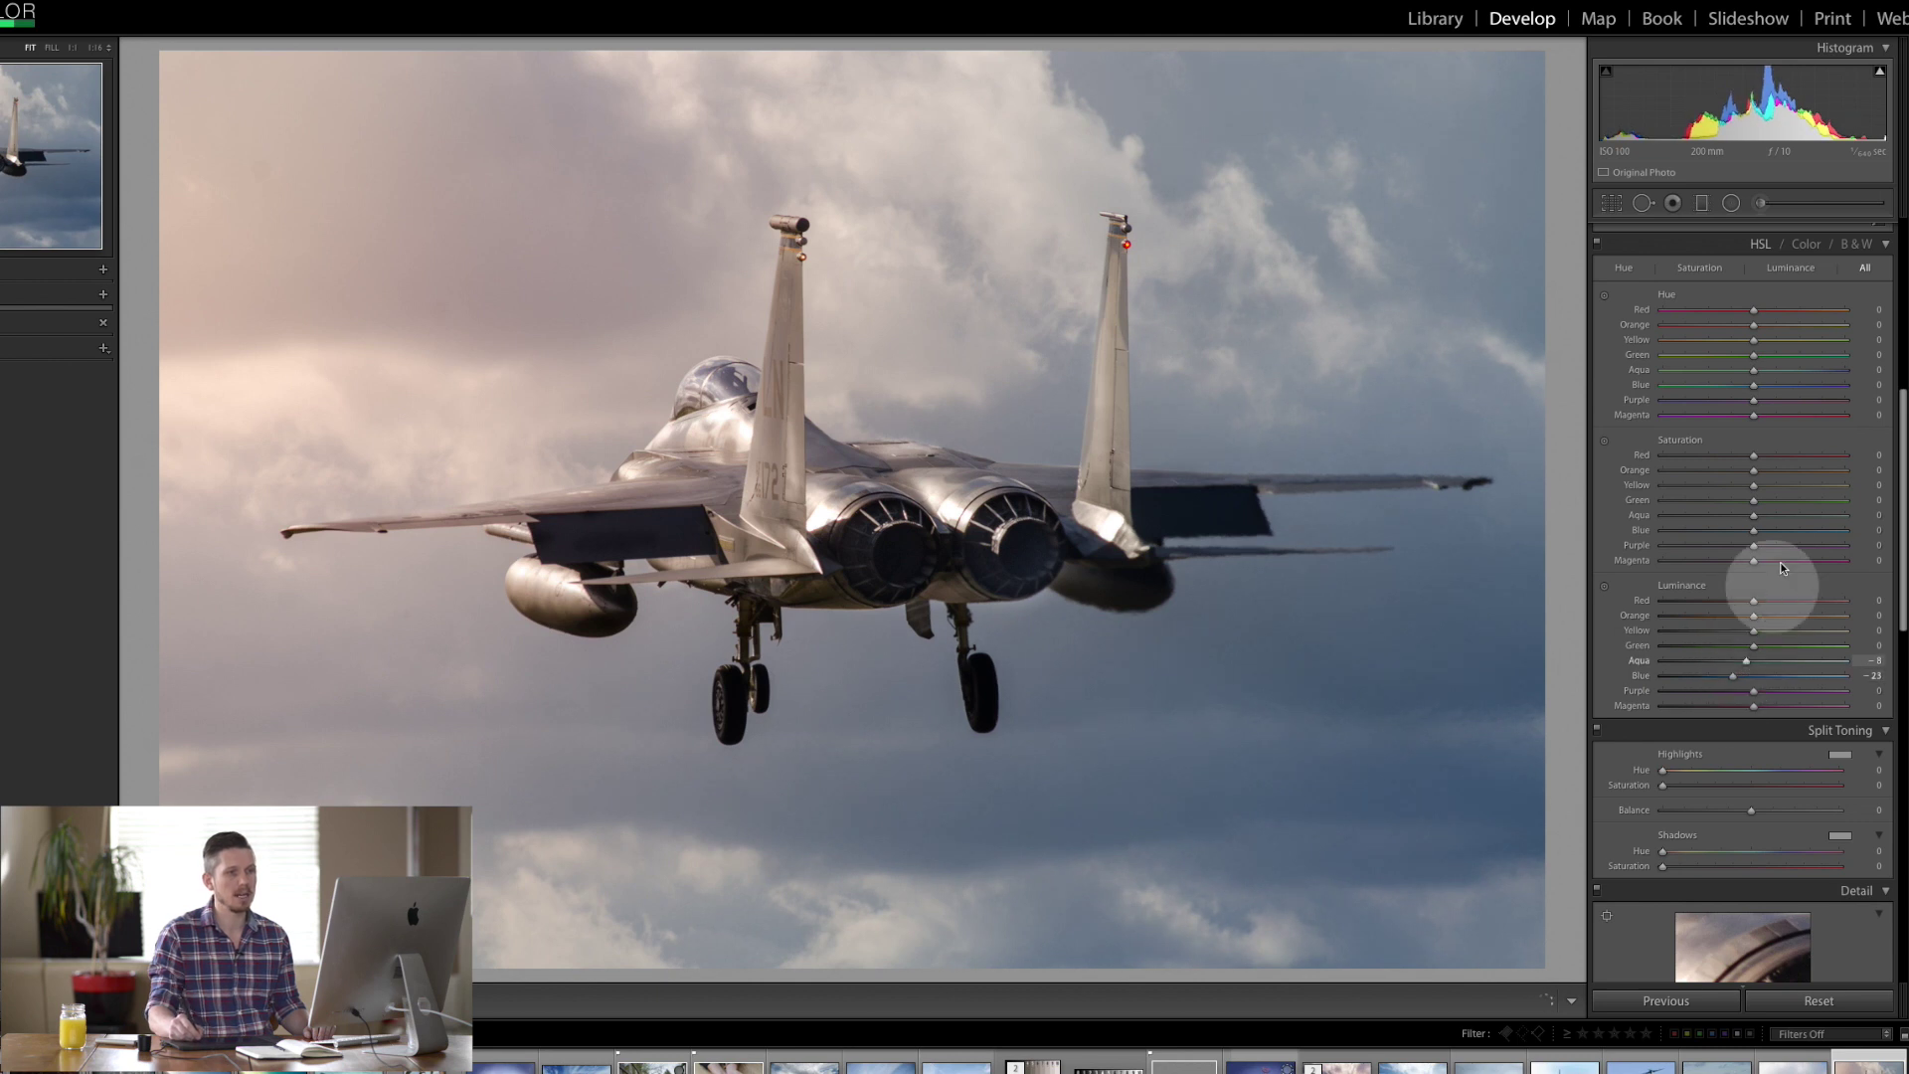
mouse_move(1754, 515)
mouse_down()
mouse_move(1786, 527)
mouse_move(1755, 515)
mouse_up()
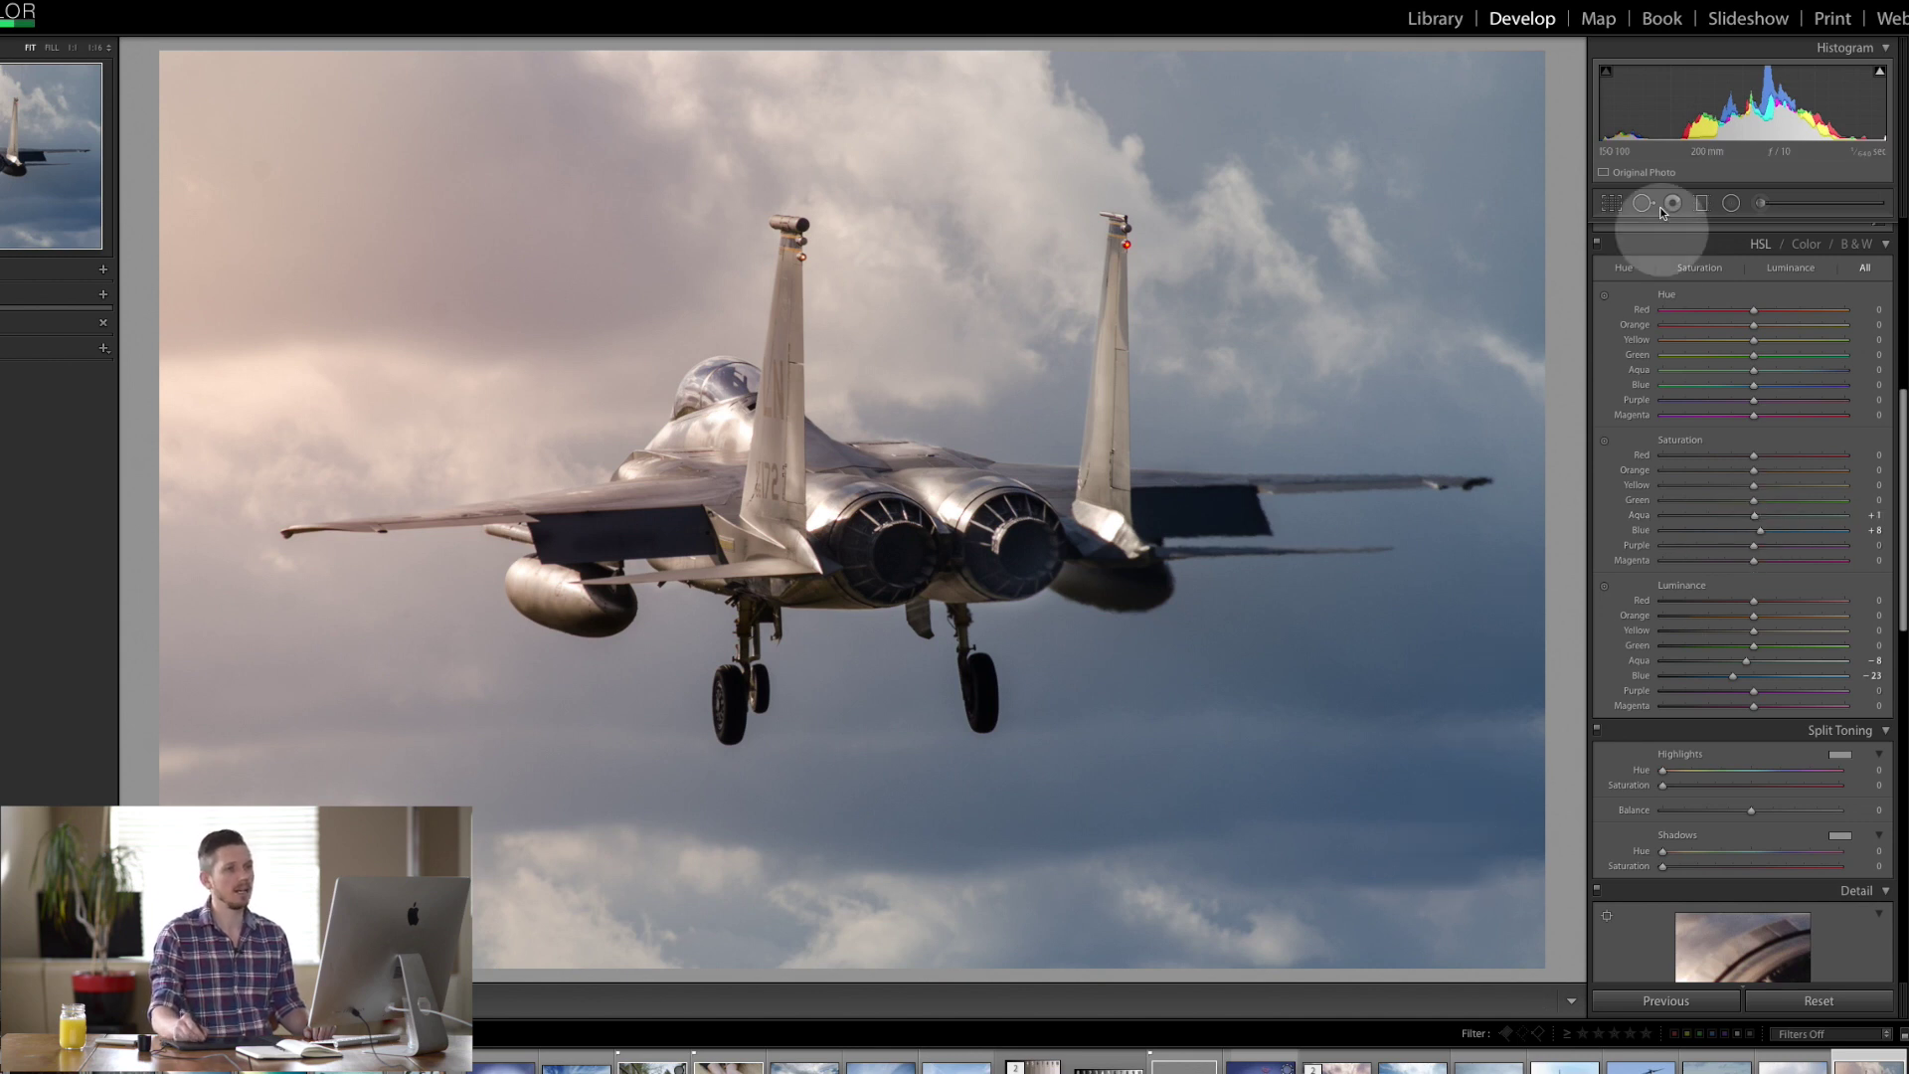
Step: Raise the diagonal graduated light band's exposure from -0.22 to about 0.47
click(1701, 203)
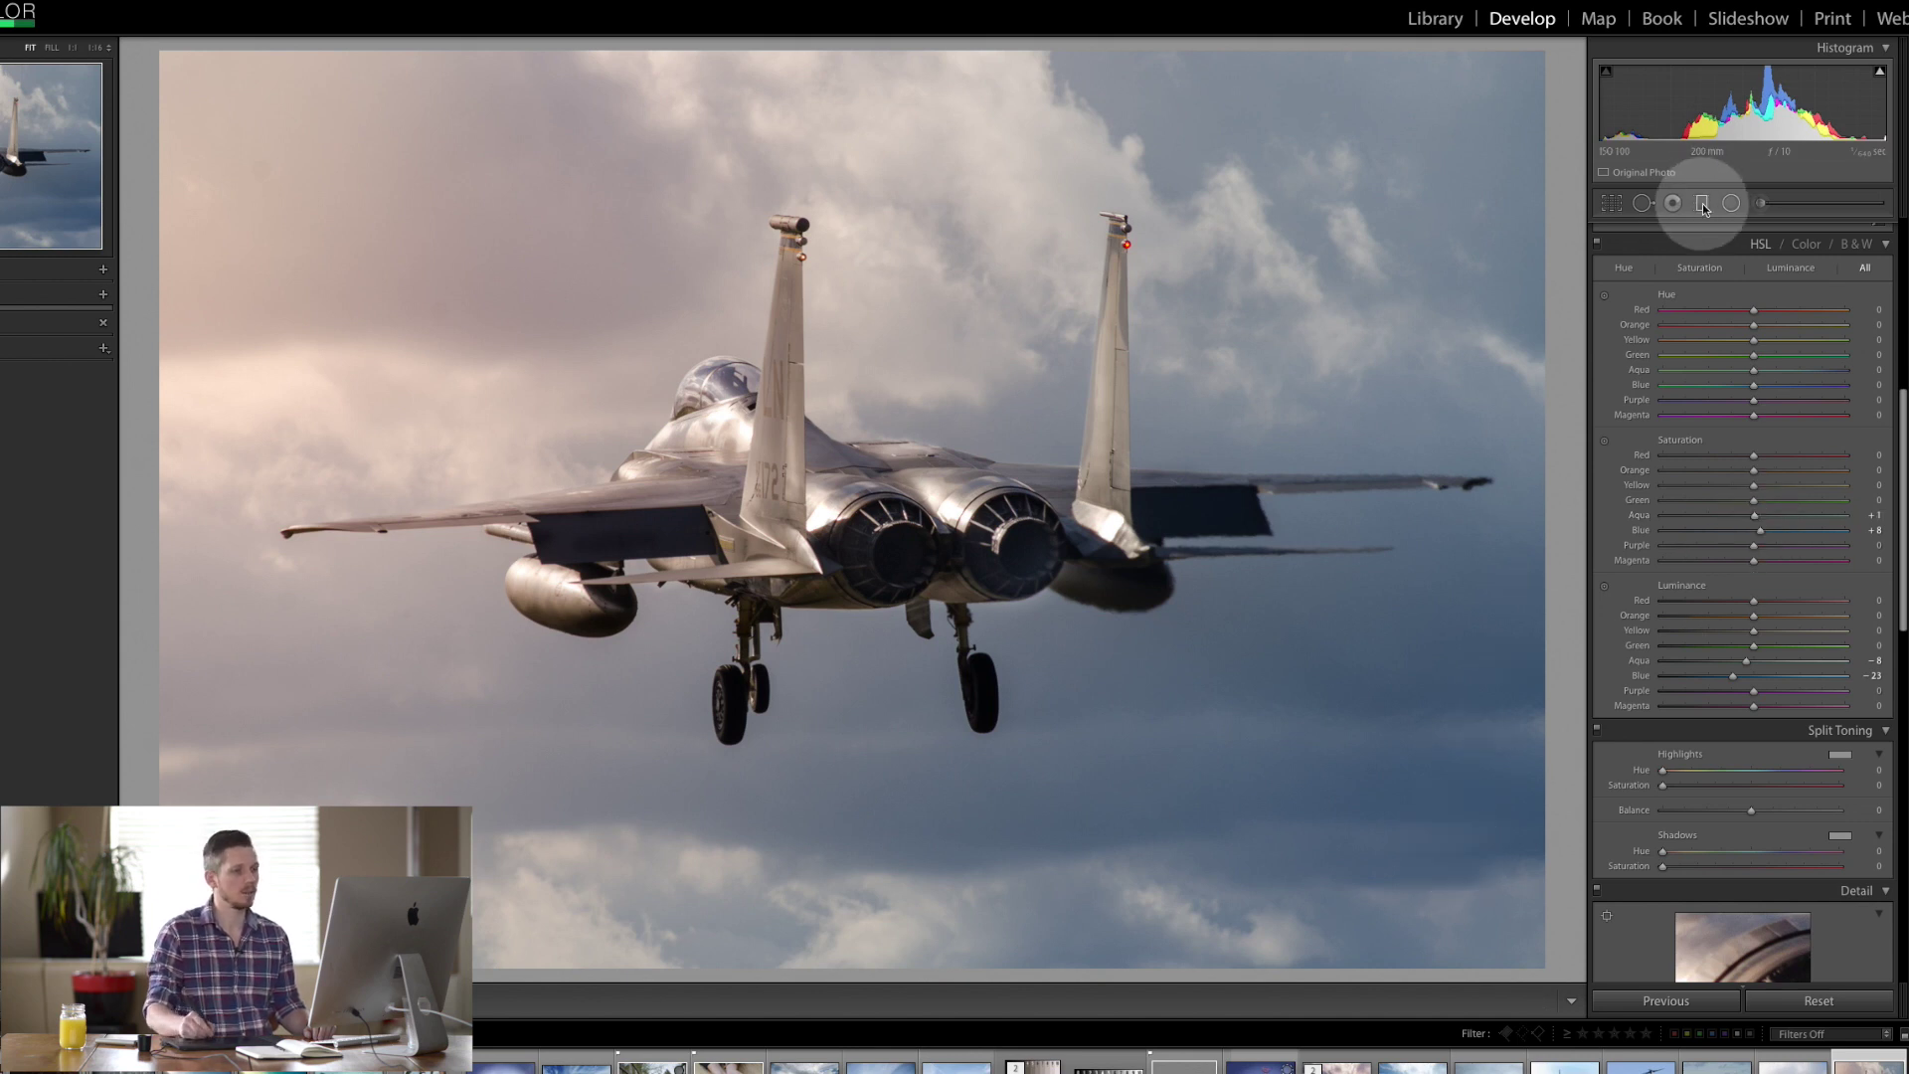
click(1275, 631)
drag(1747, 316, 1761, 316)
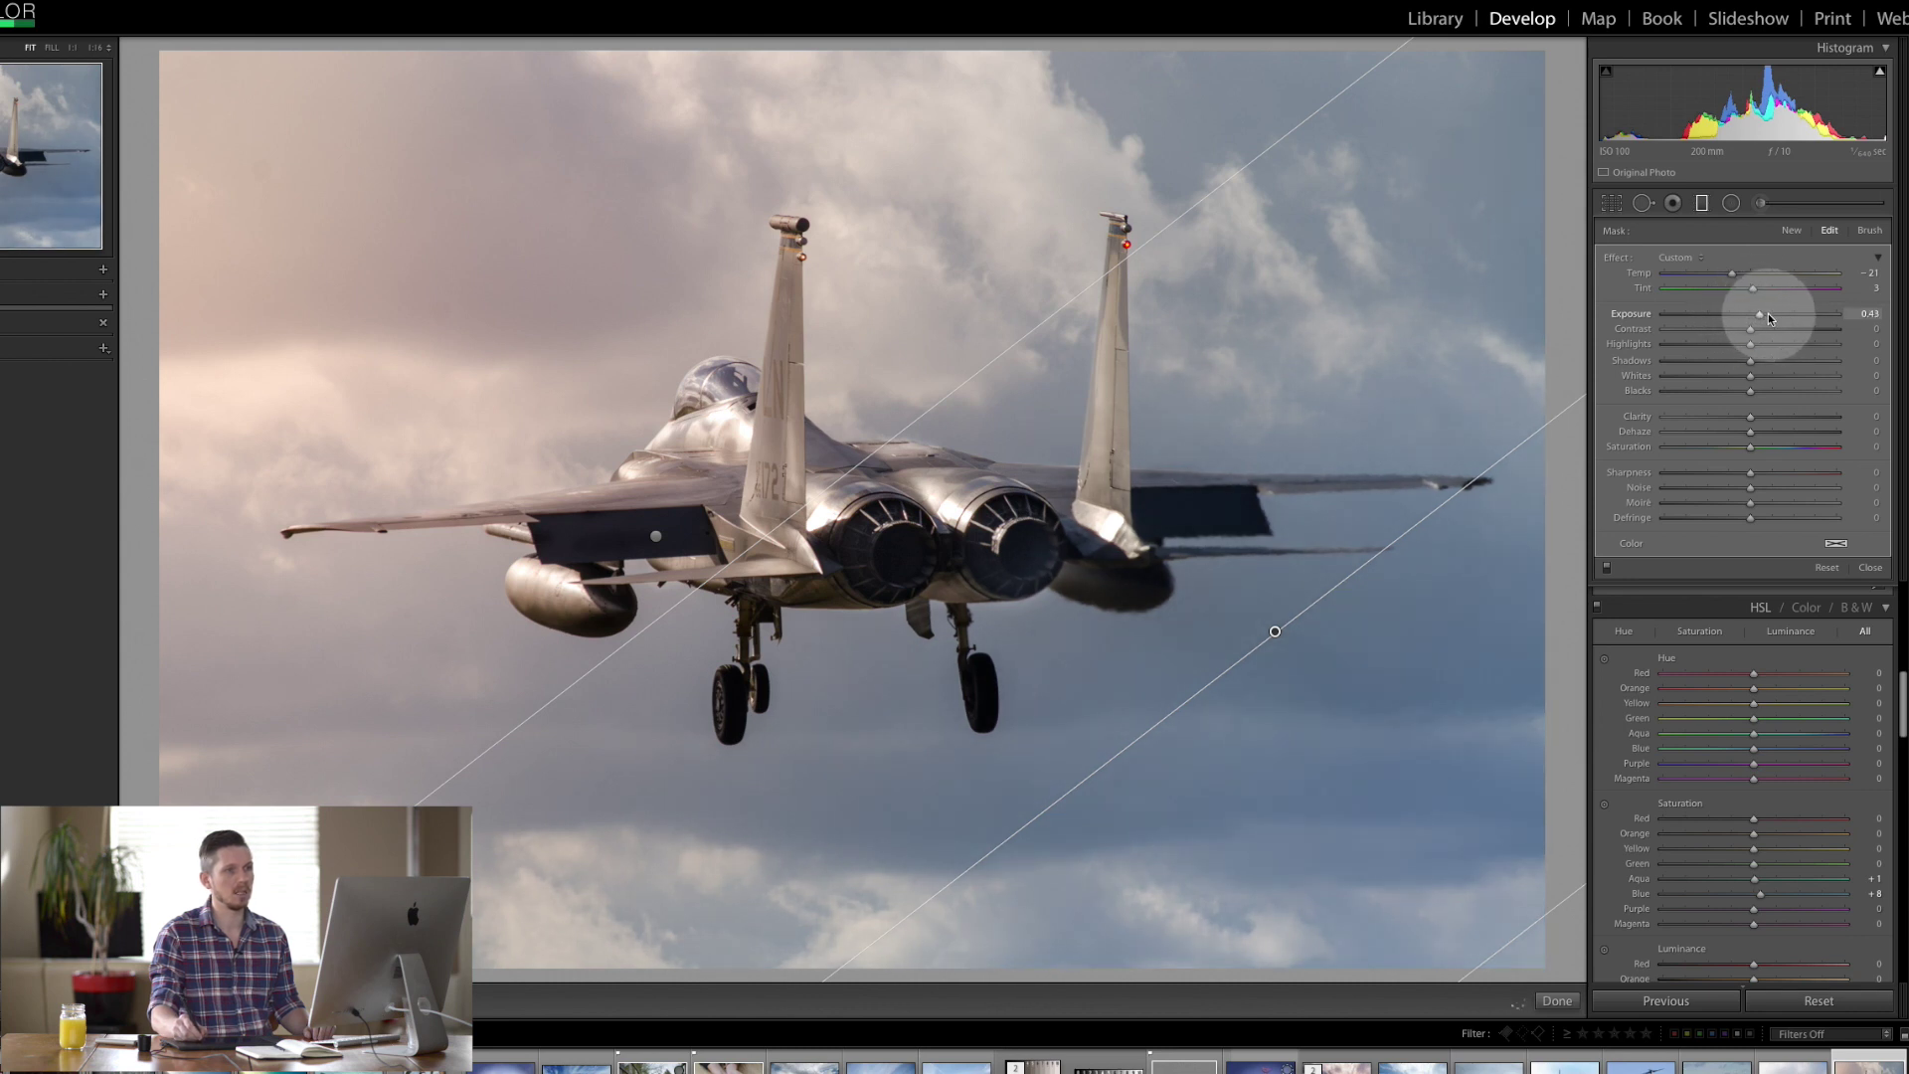
click(1701, 205)
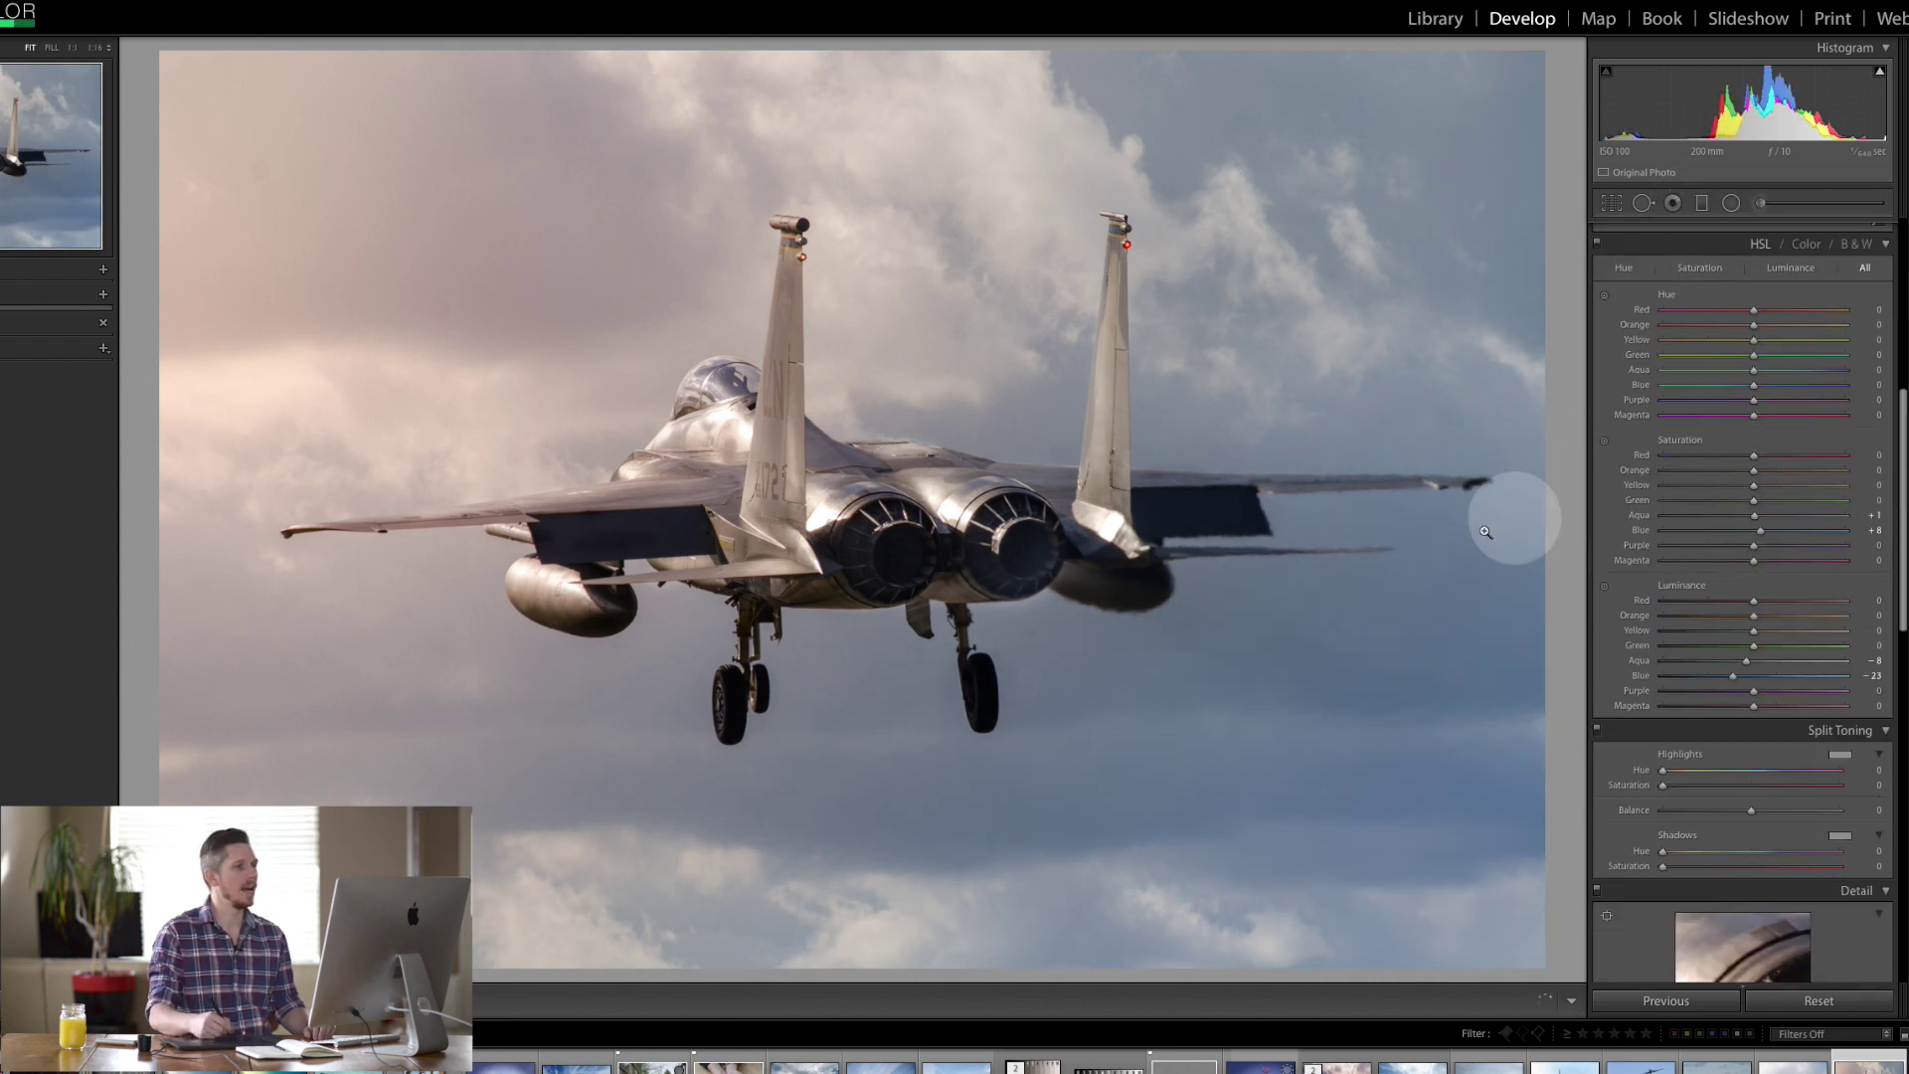
click(1759, 203)
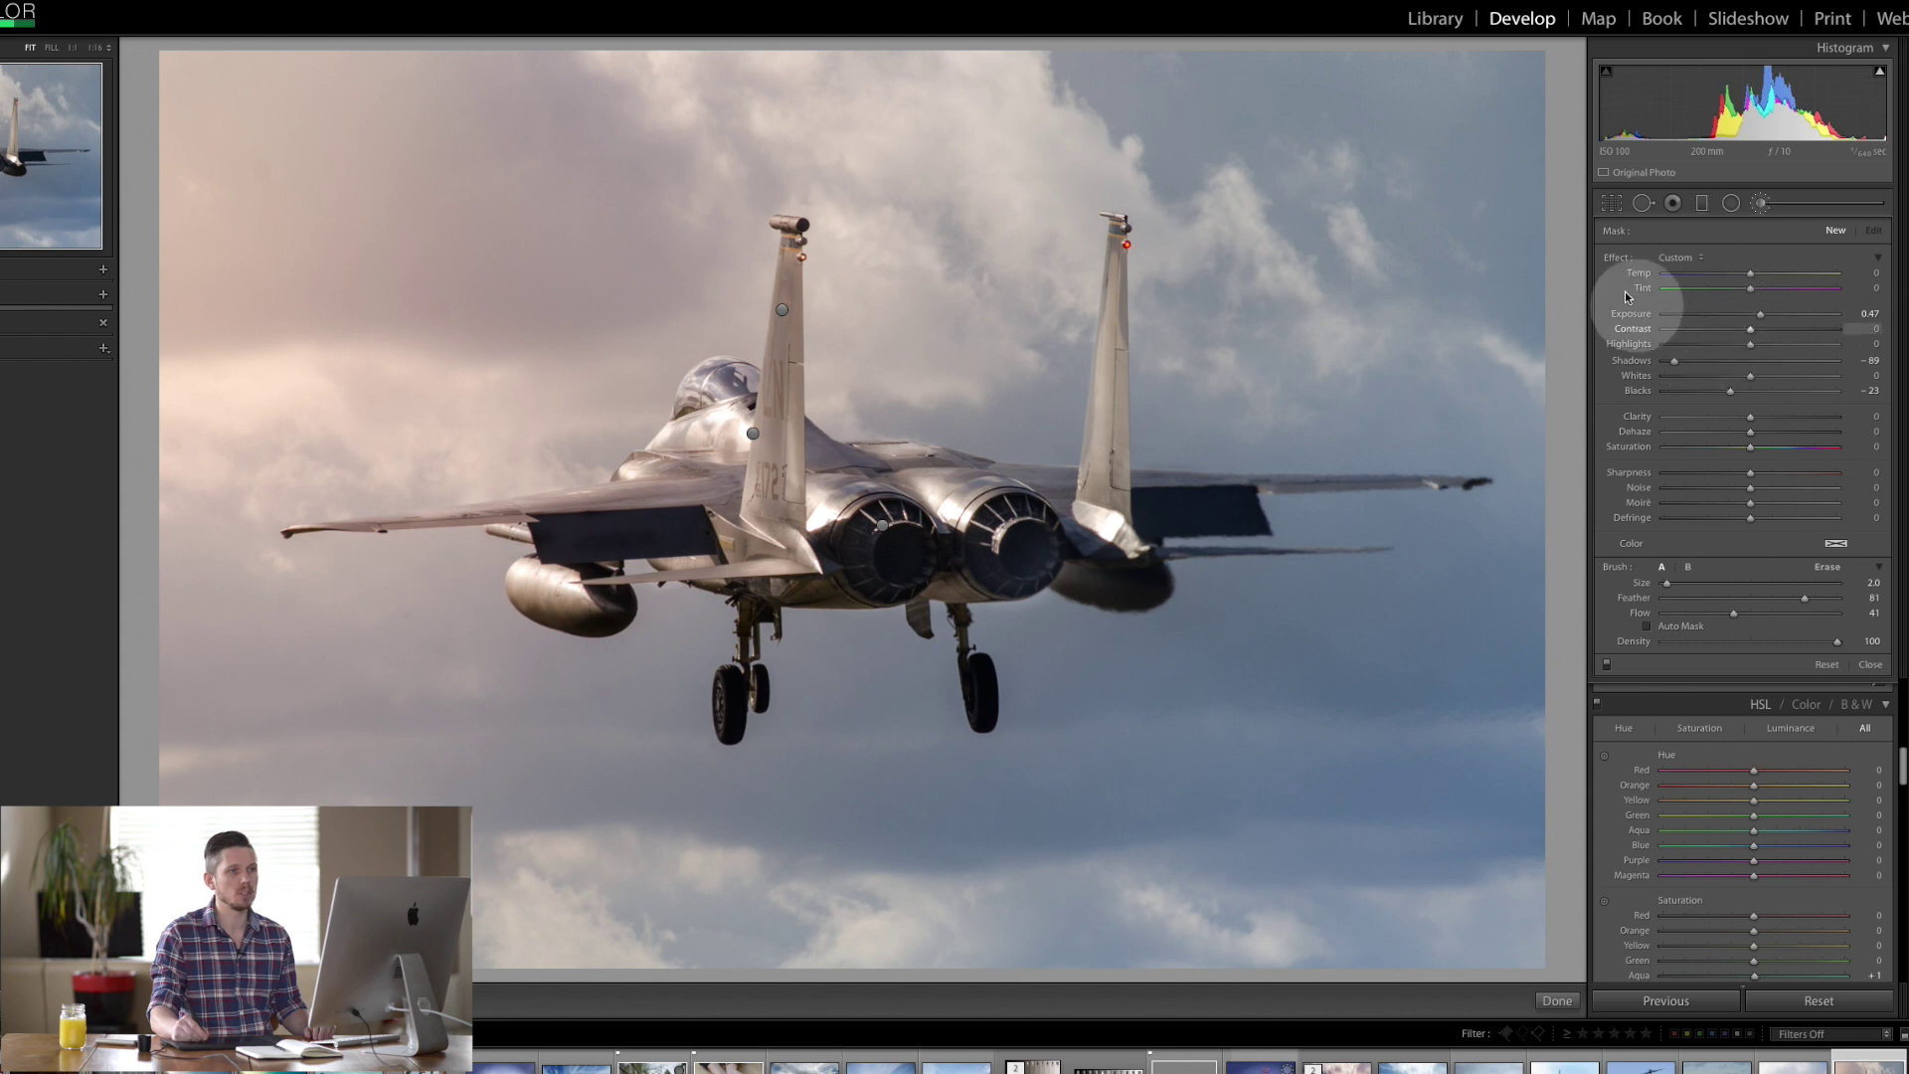
Step: Reset the brush effects, set a slight exposure boost, enlarge the brush and set flow to 79
double_click(1619, 256)
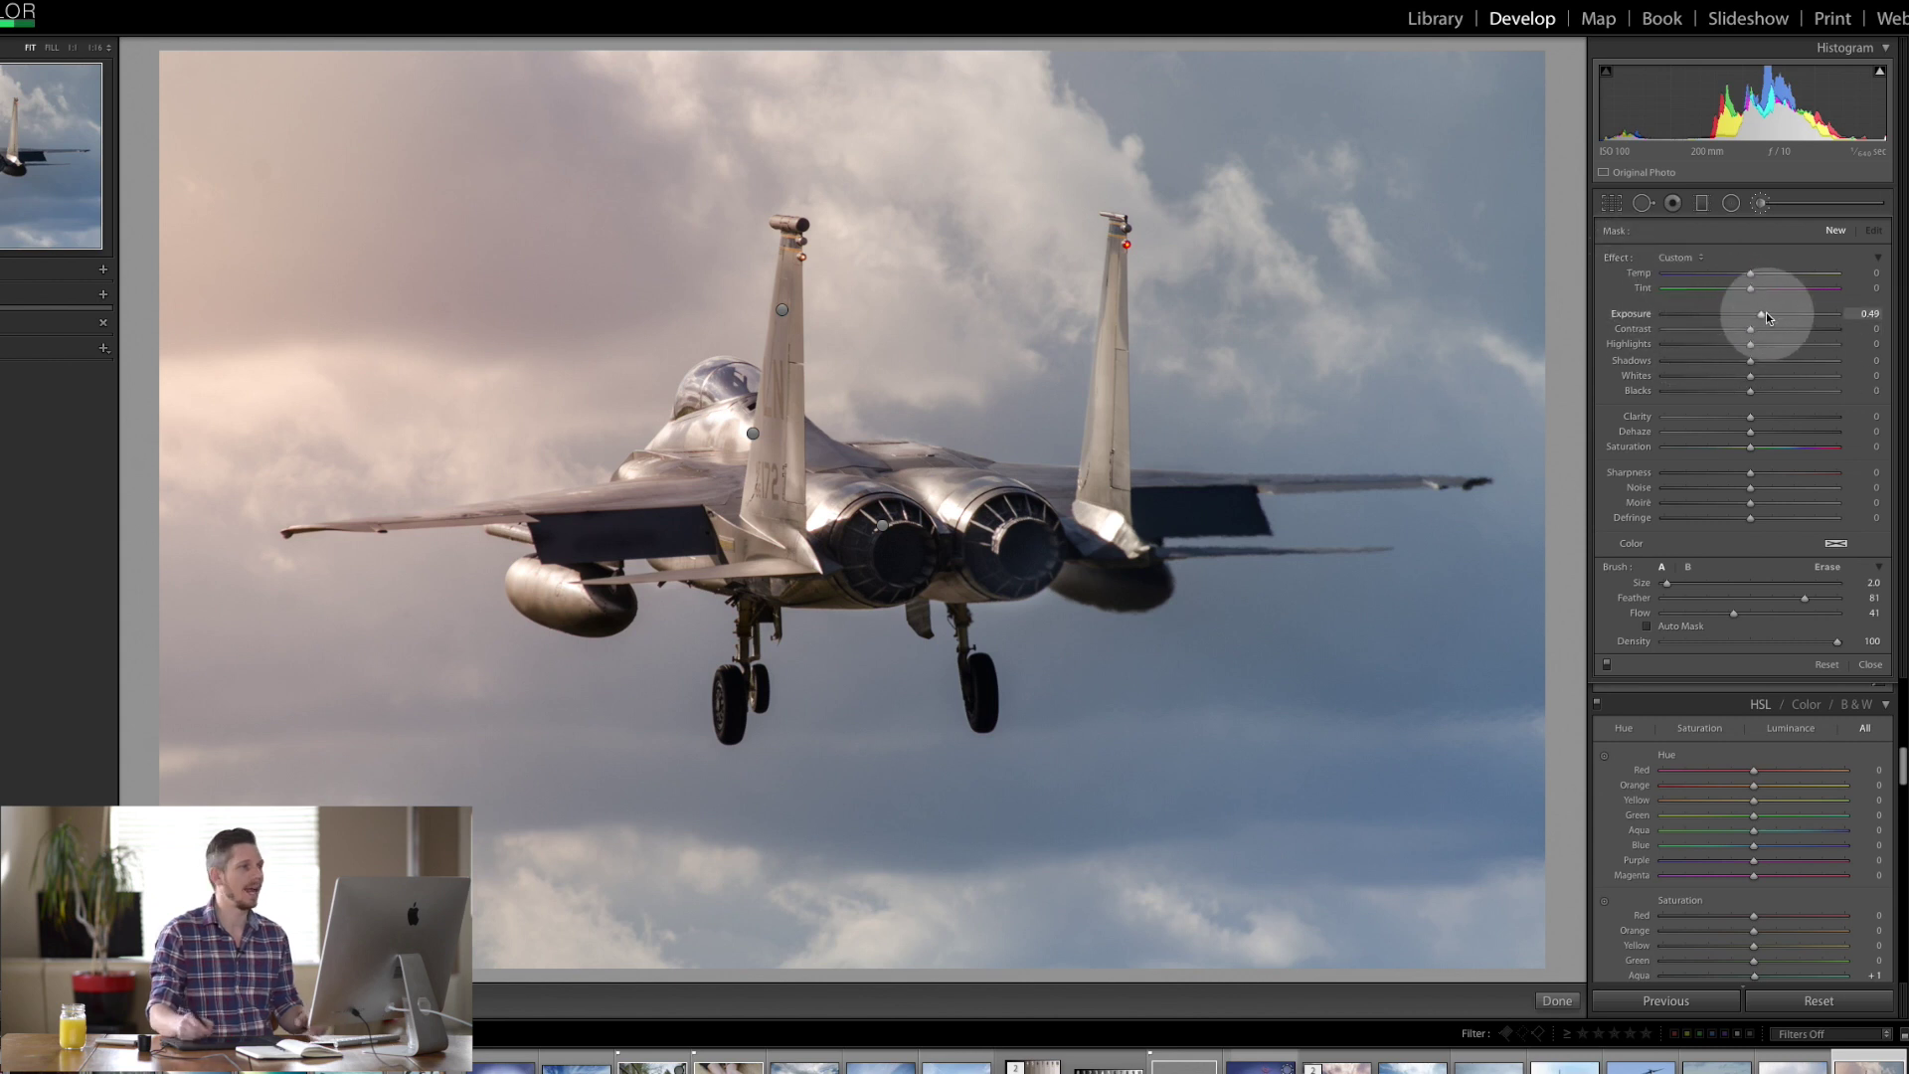
drag(1766, 316, 1767, 316)
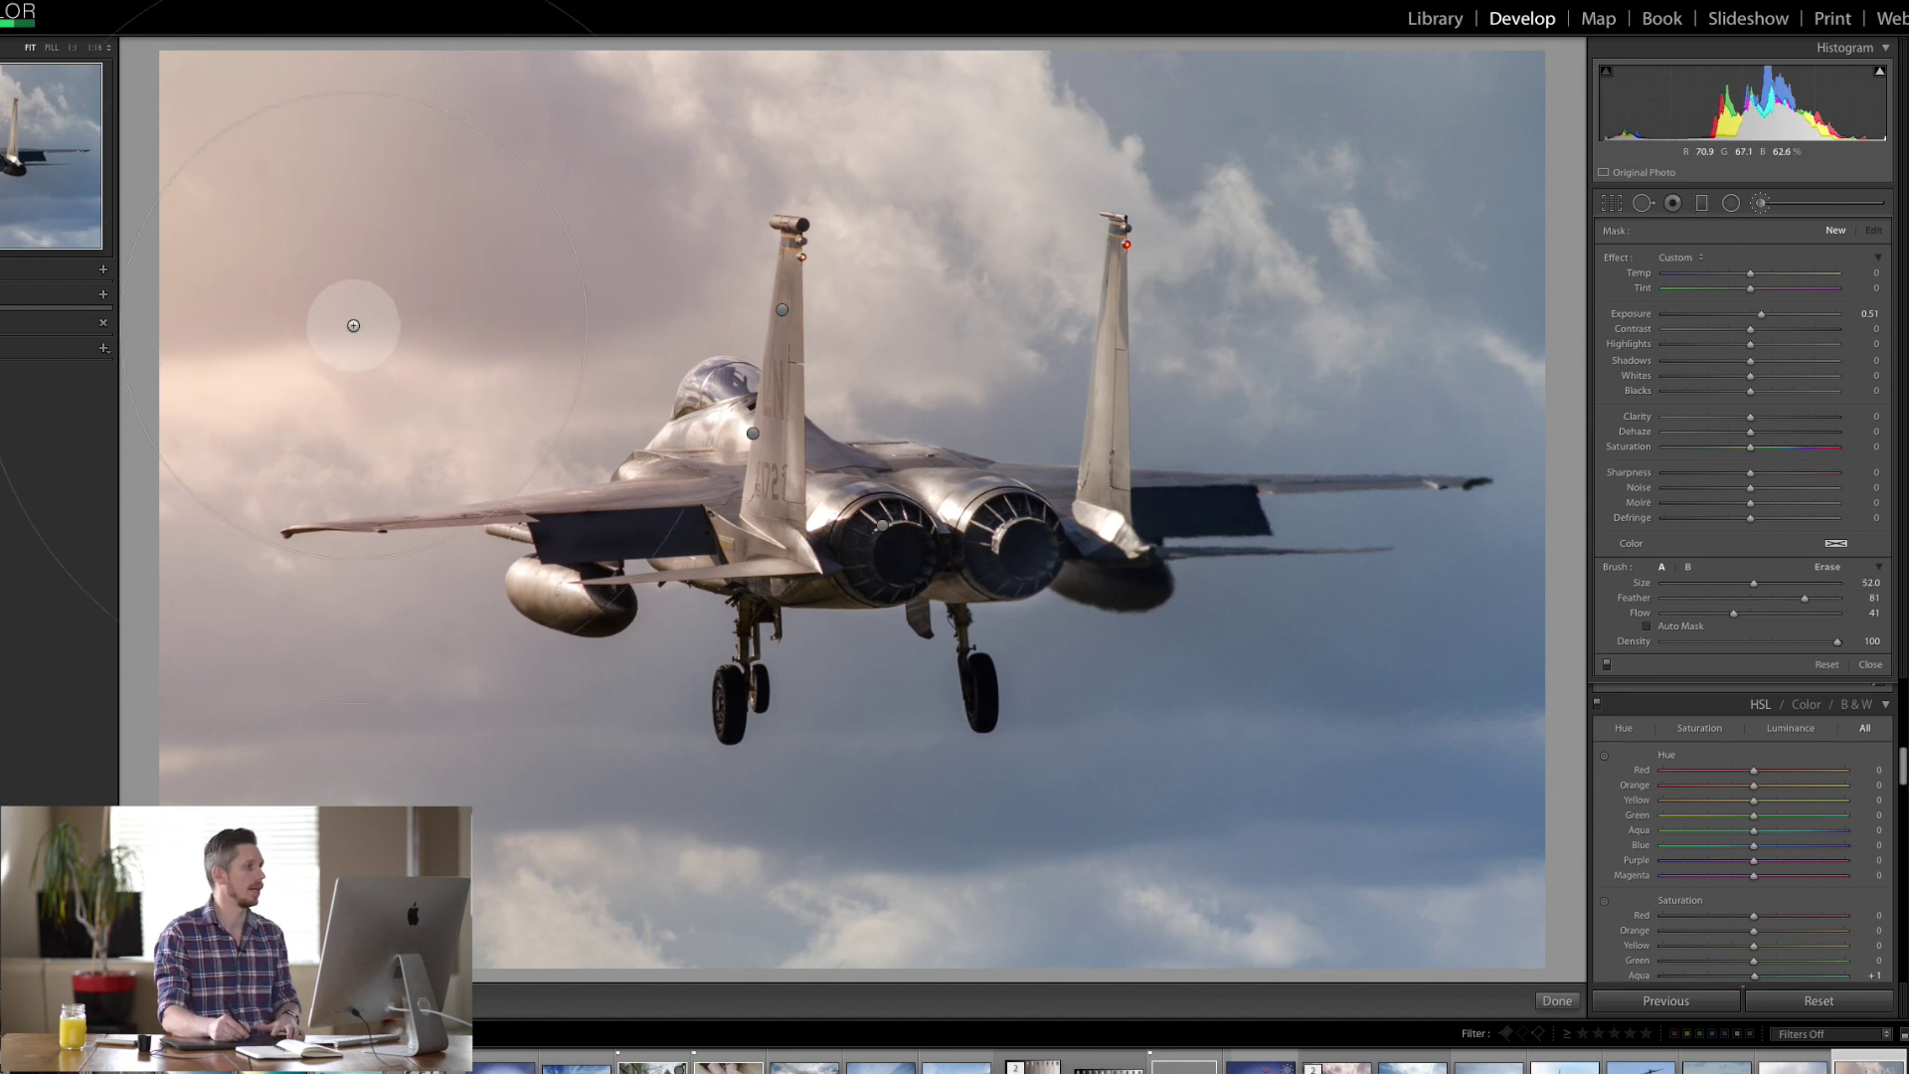
key(bracketright)
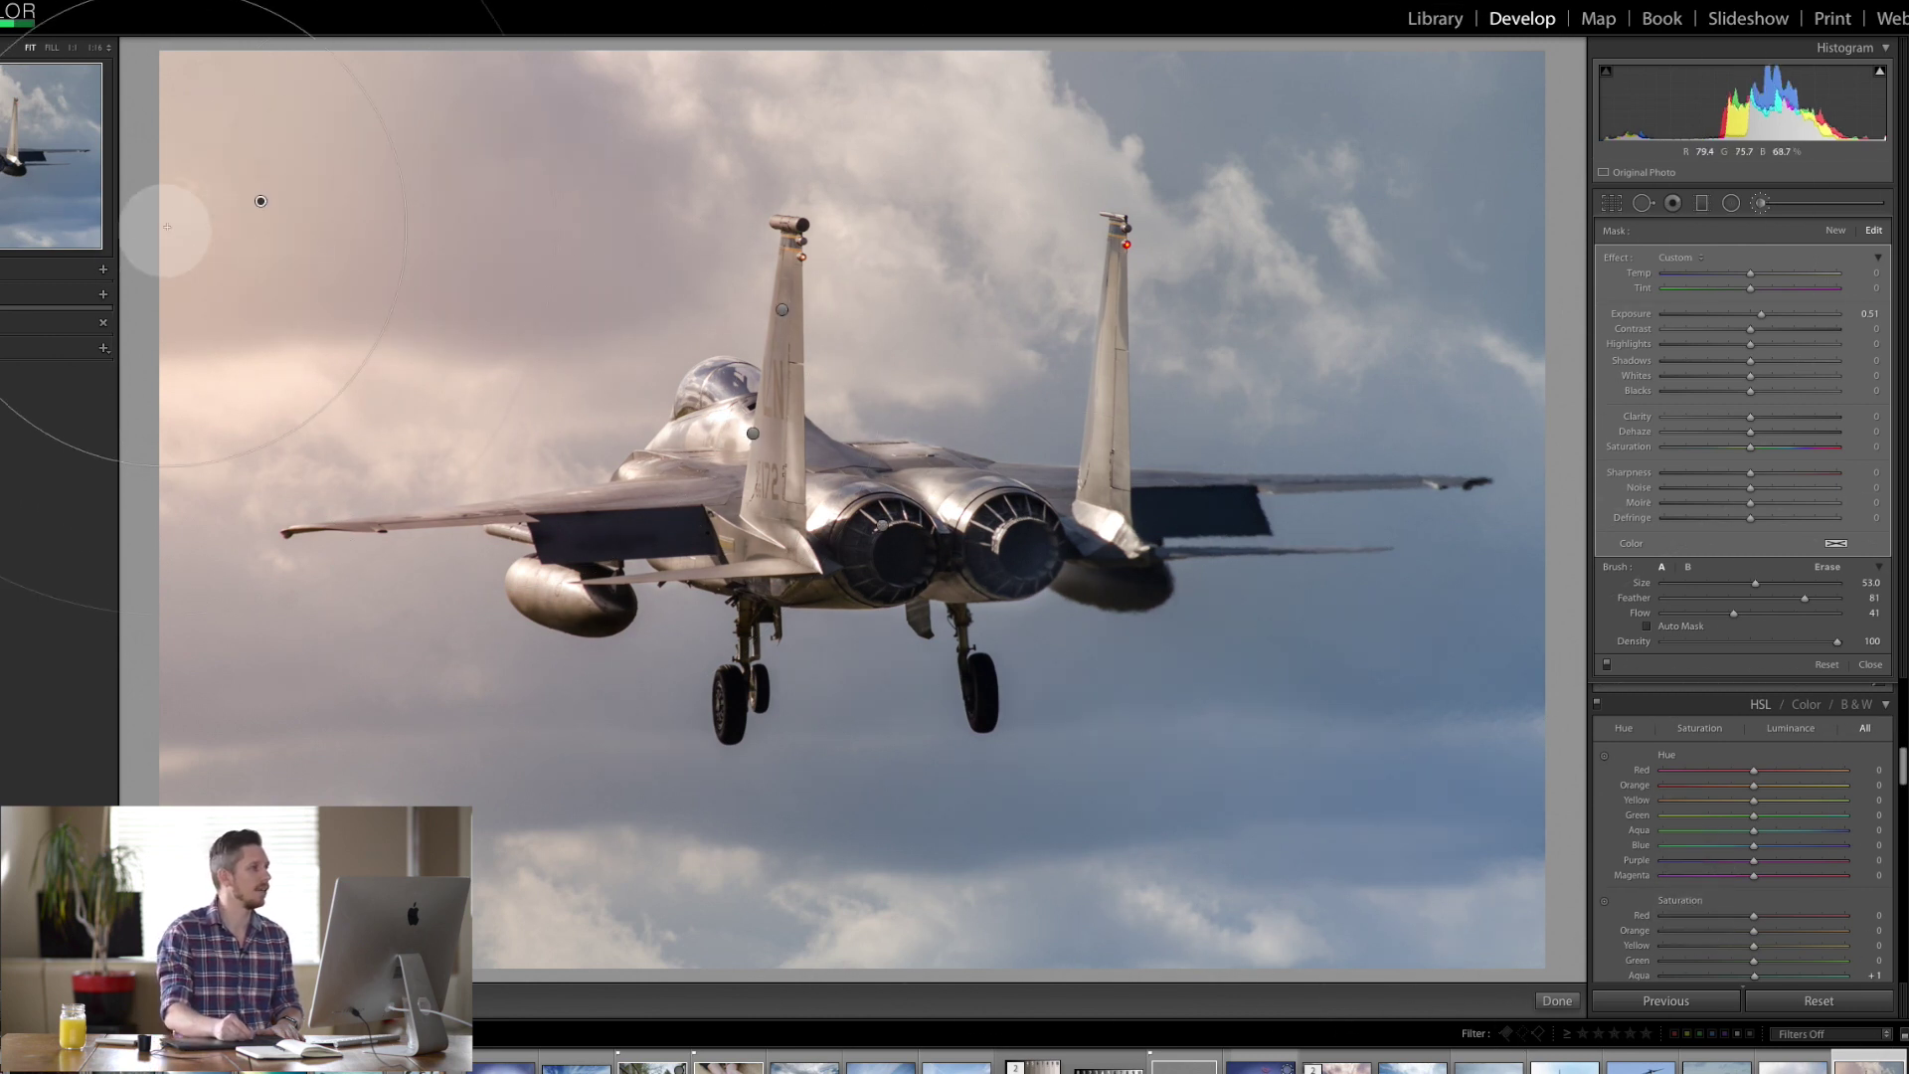
drag(1732, 612, 1800, 612)
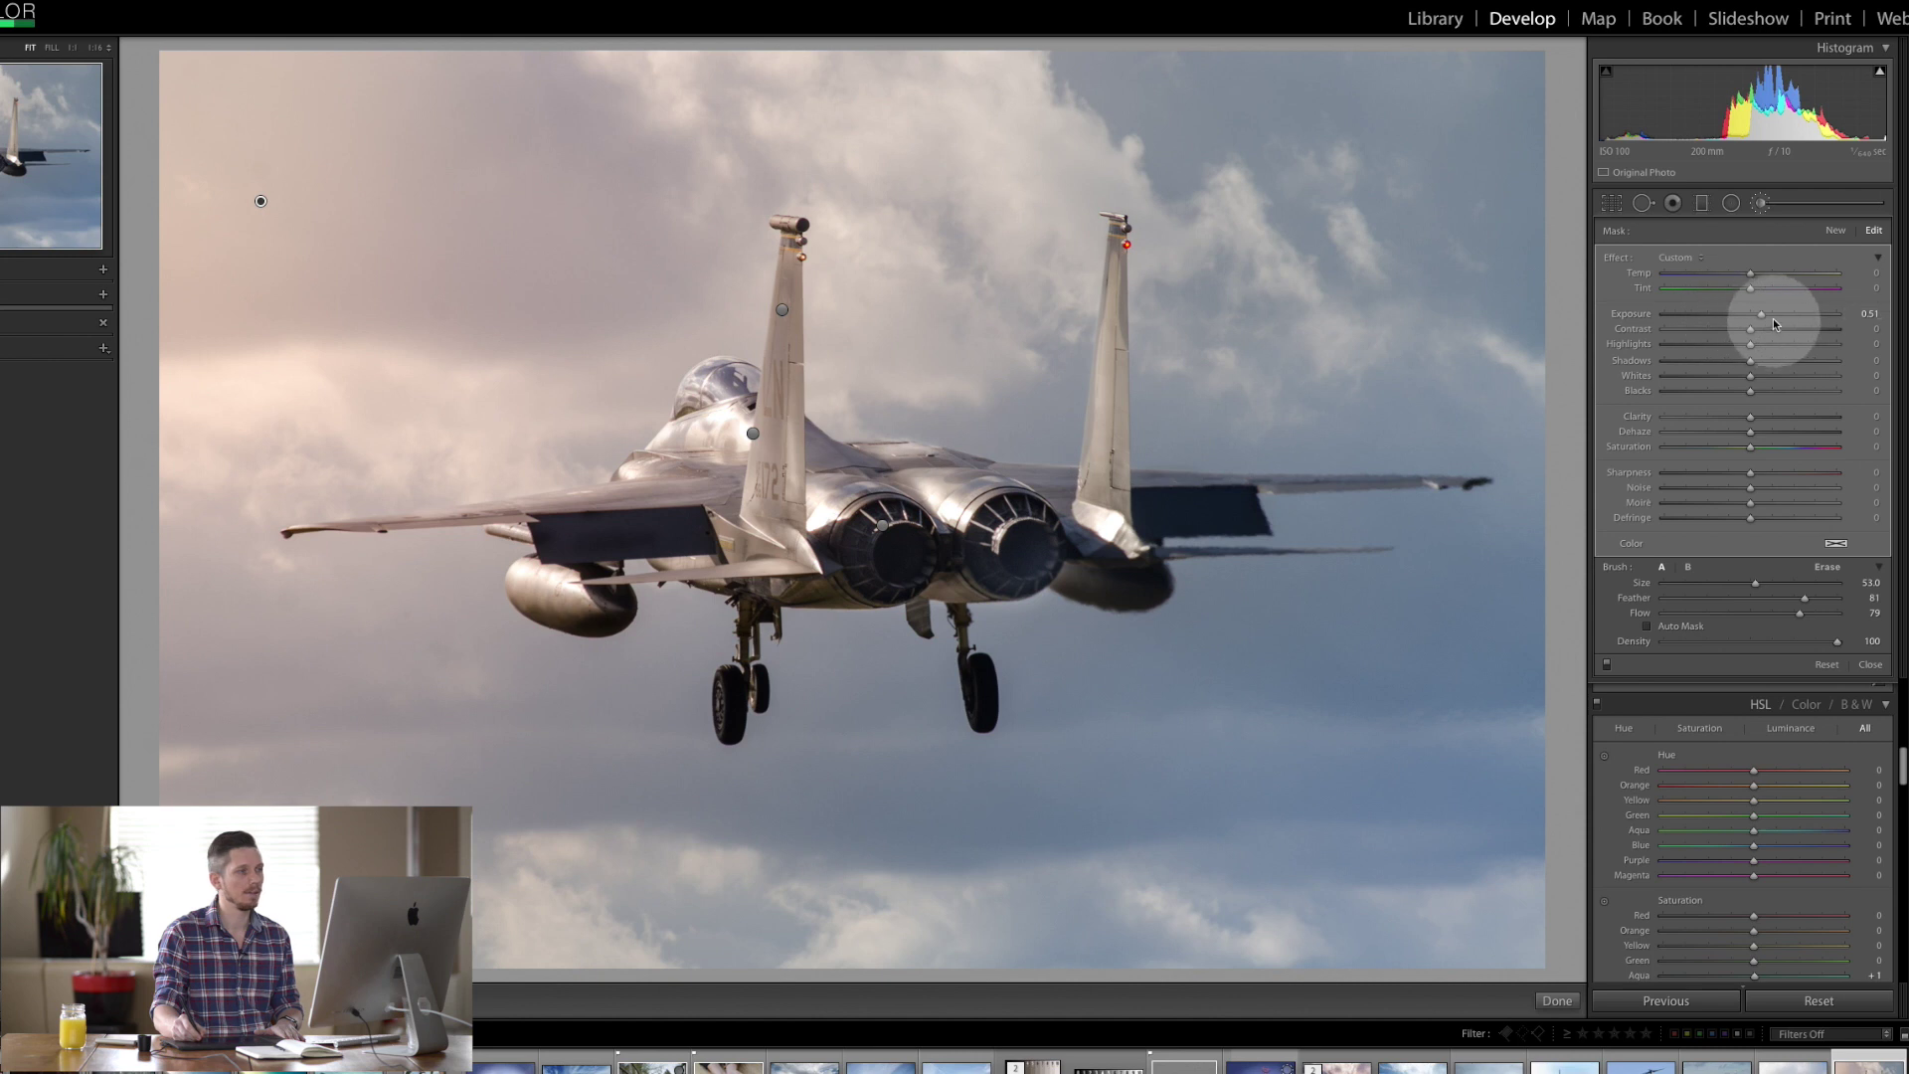
Step: Raise the cloud brush mask exposure to 1.25 with a smaller brush, then reselect the mask
drag(1773, 313, 1777, 316)
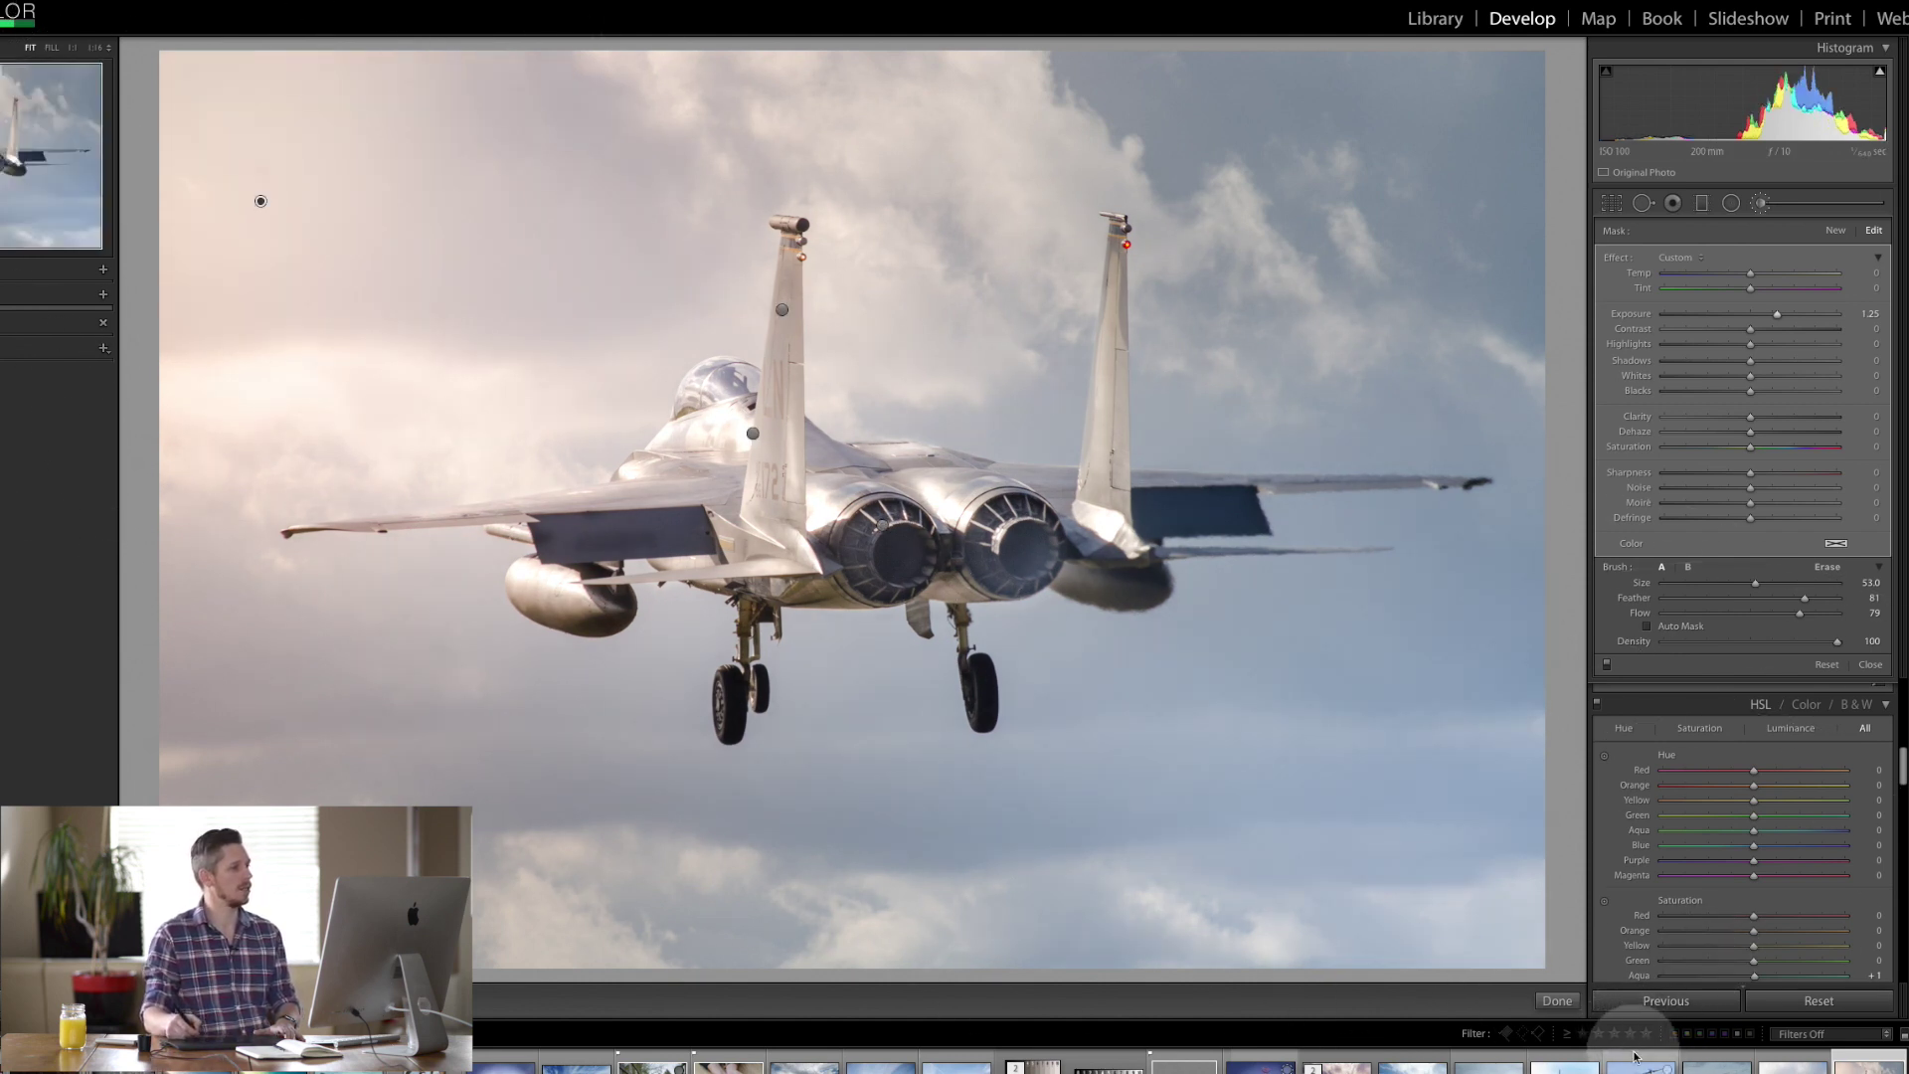
key(bracketleft)
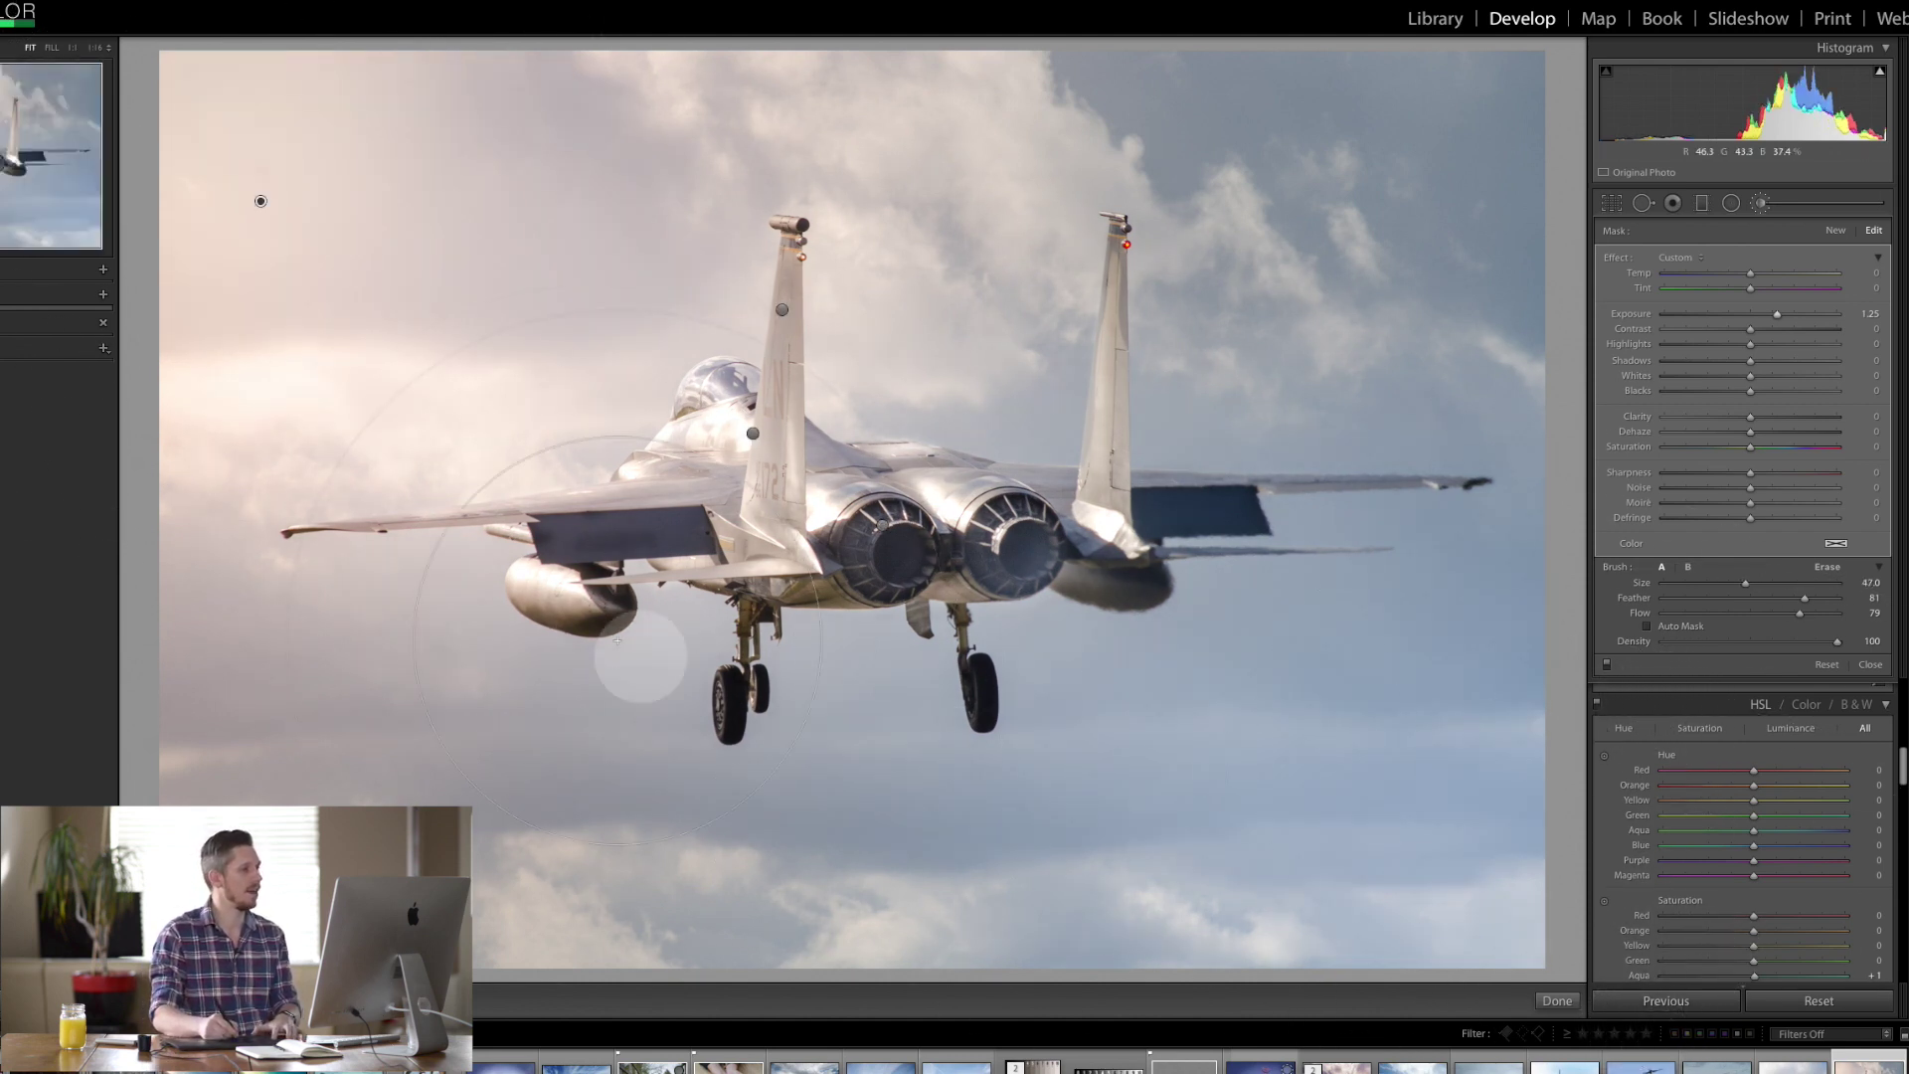
key(bracketleft)
key(bracketleft)
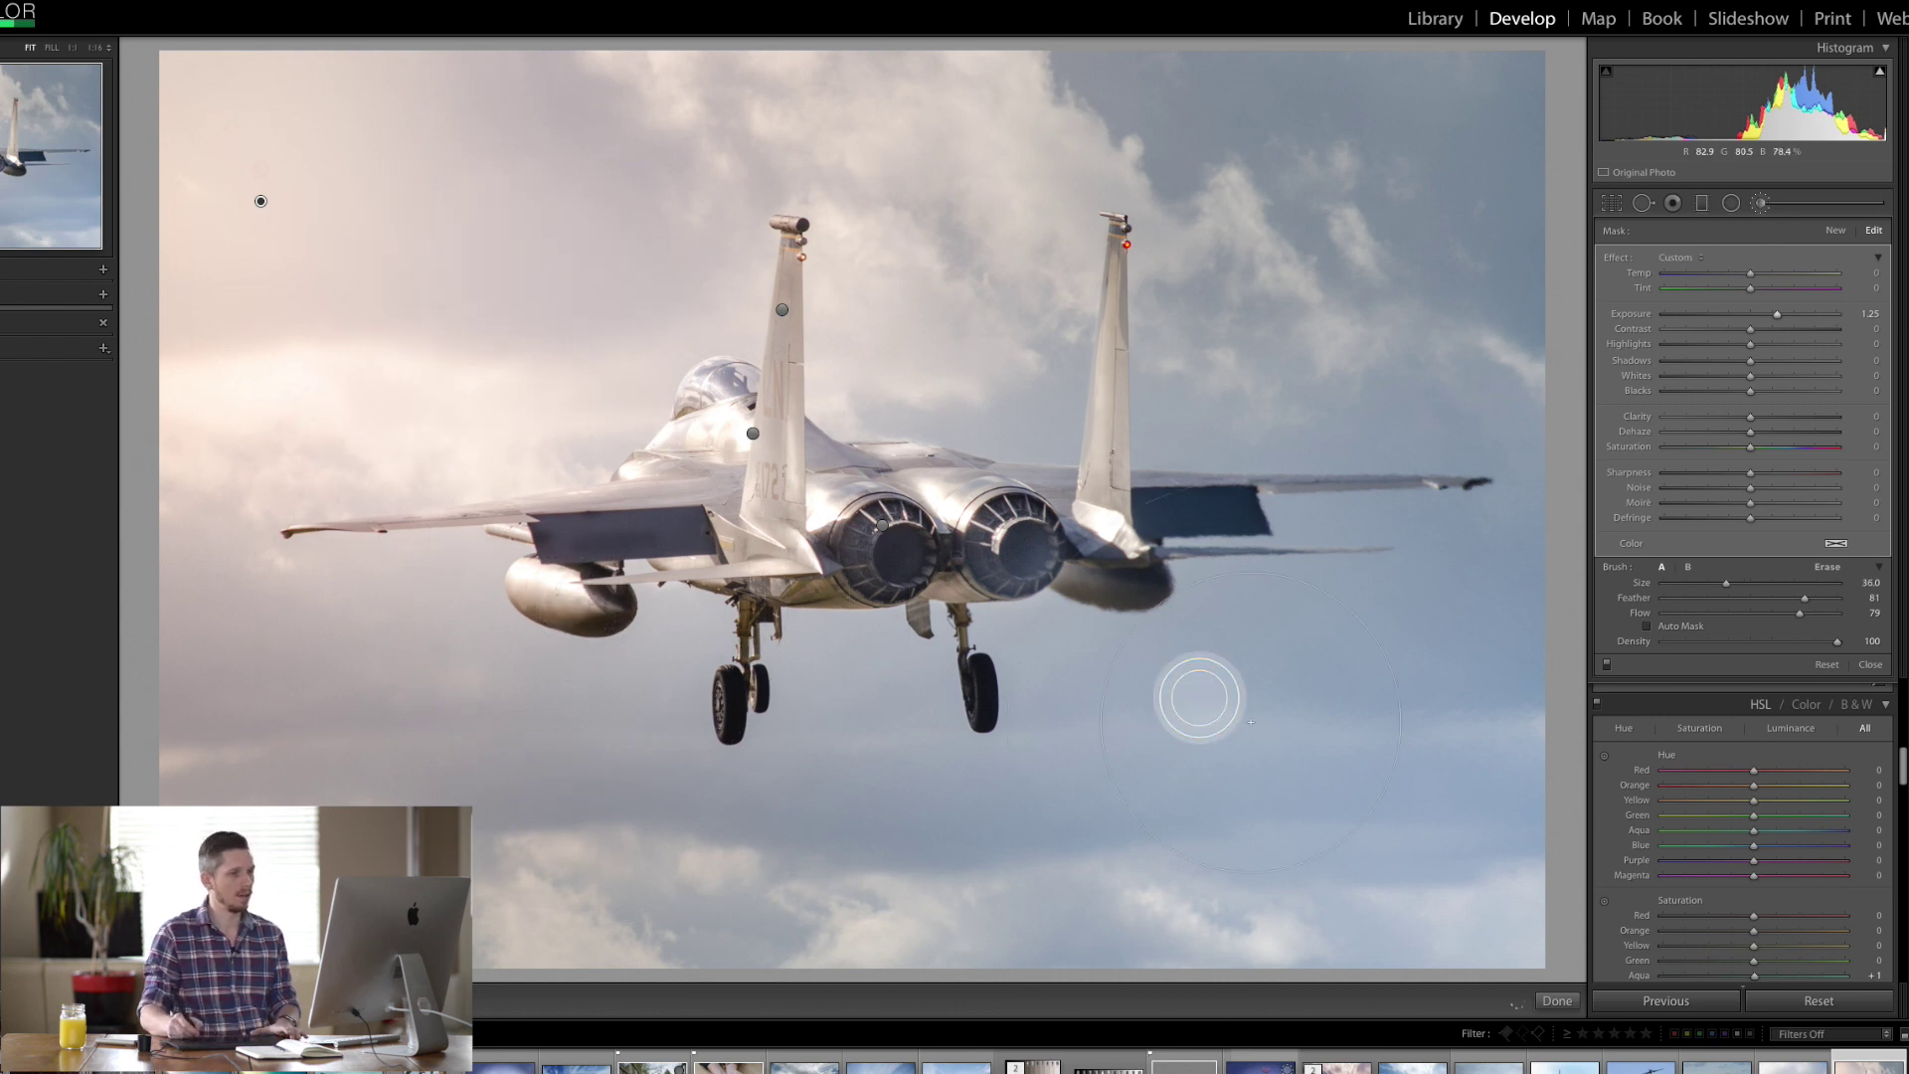
click(1842, 231)
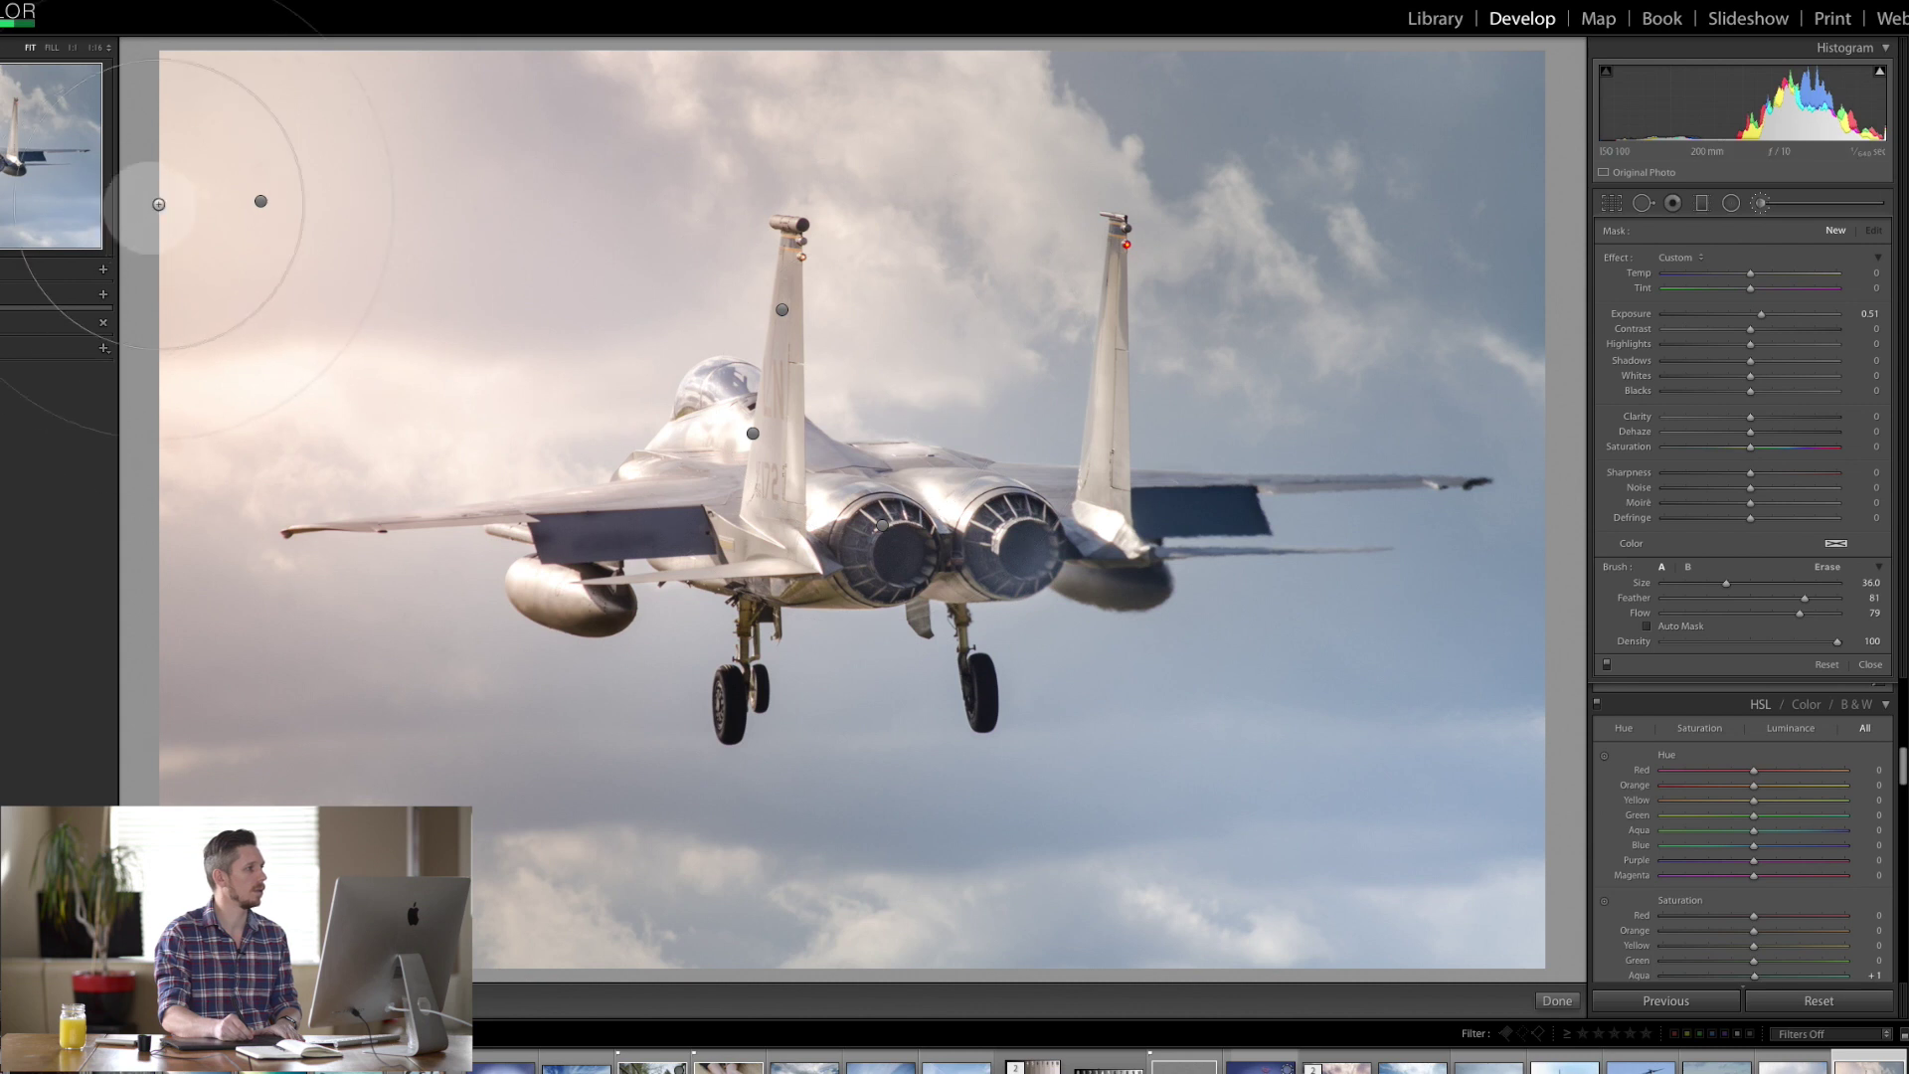
click(261, 201)
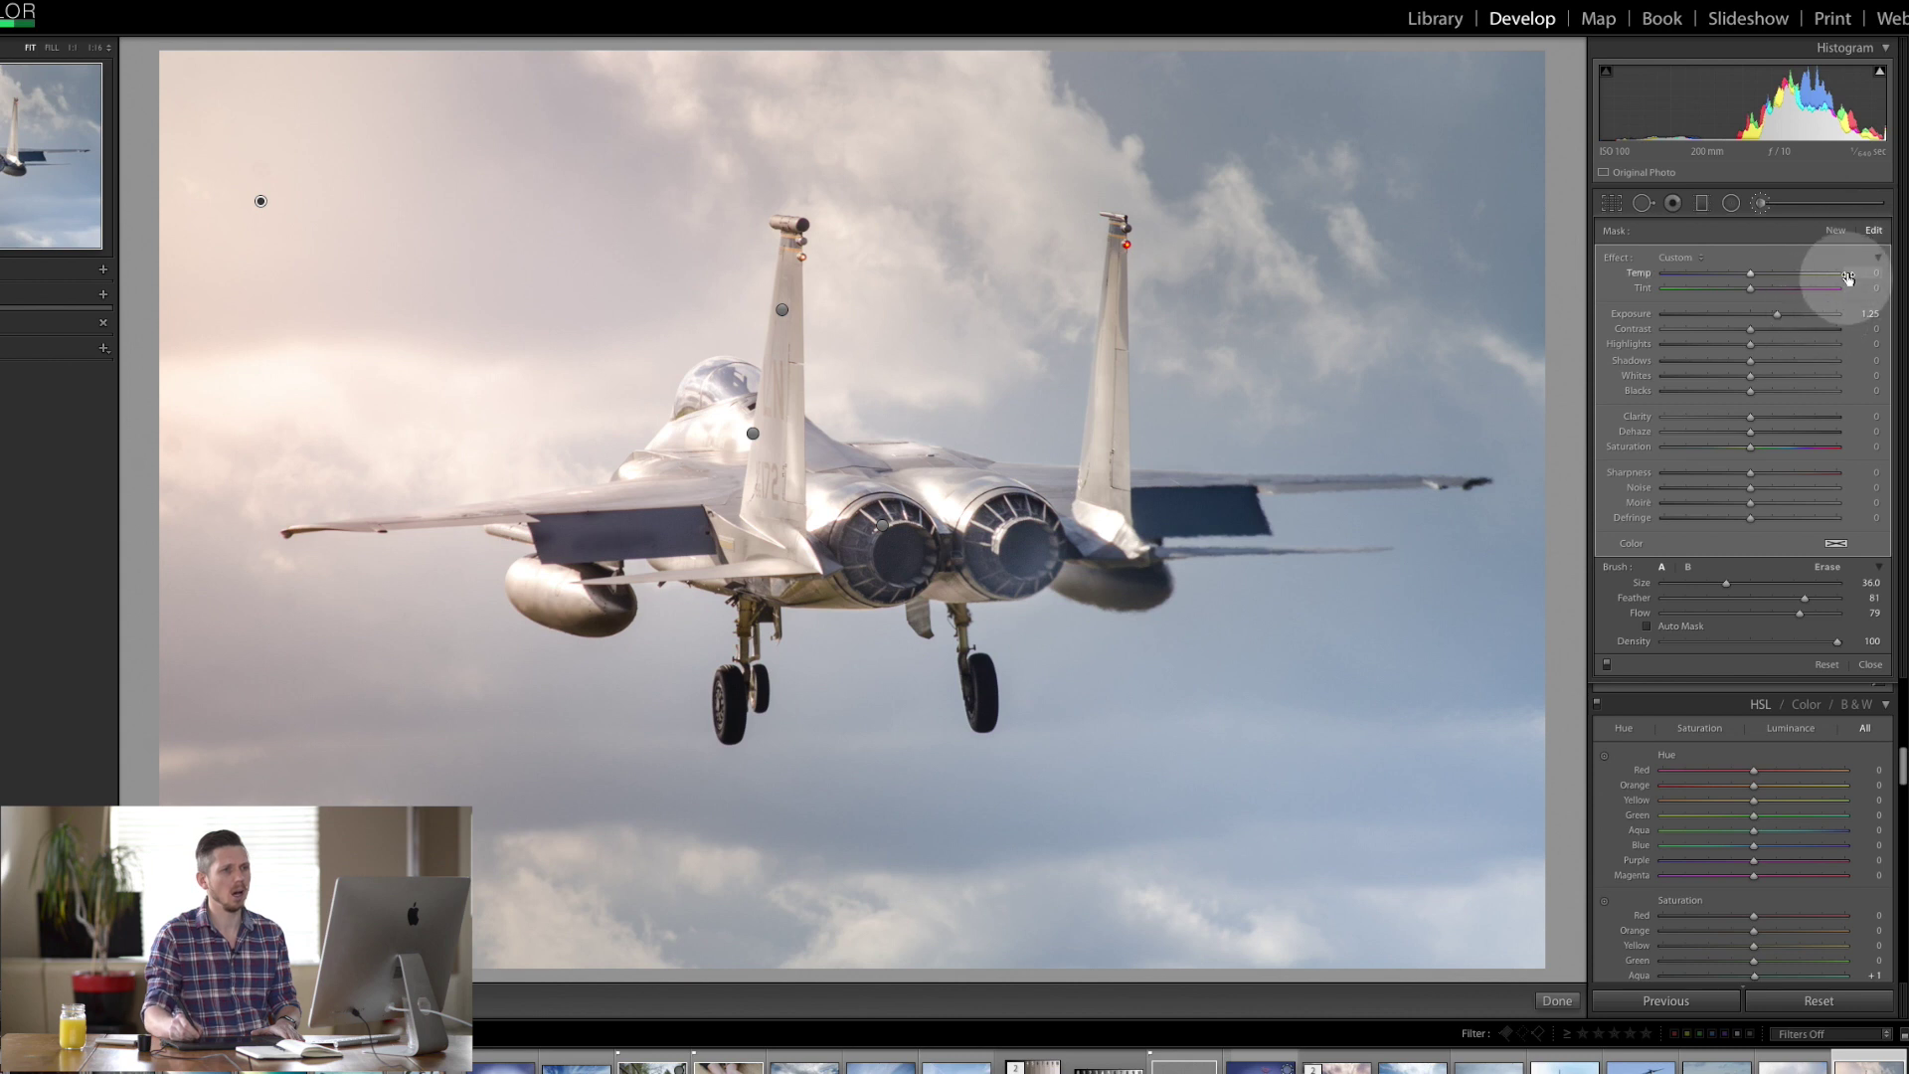
Step: Erase the brushed brightening from the jet's wing and engines using a lower eraser flow
click(1825, 567)
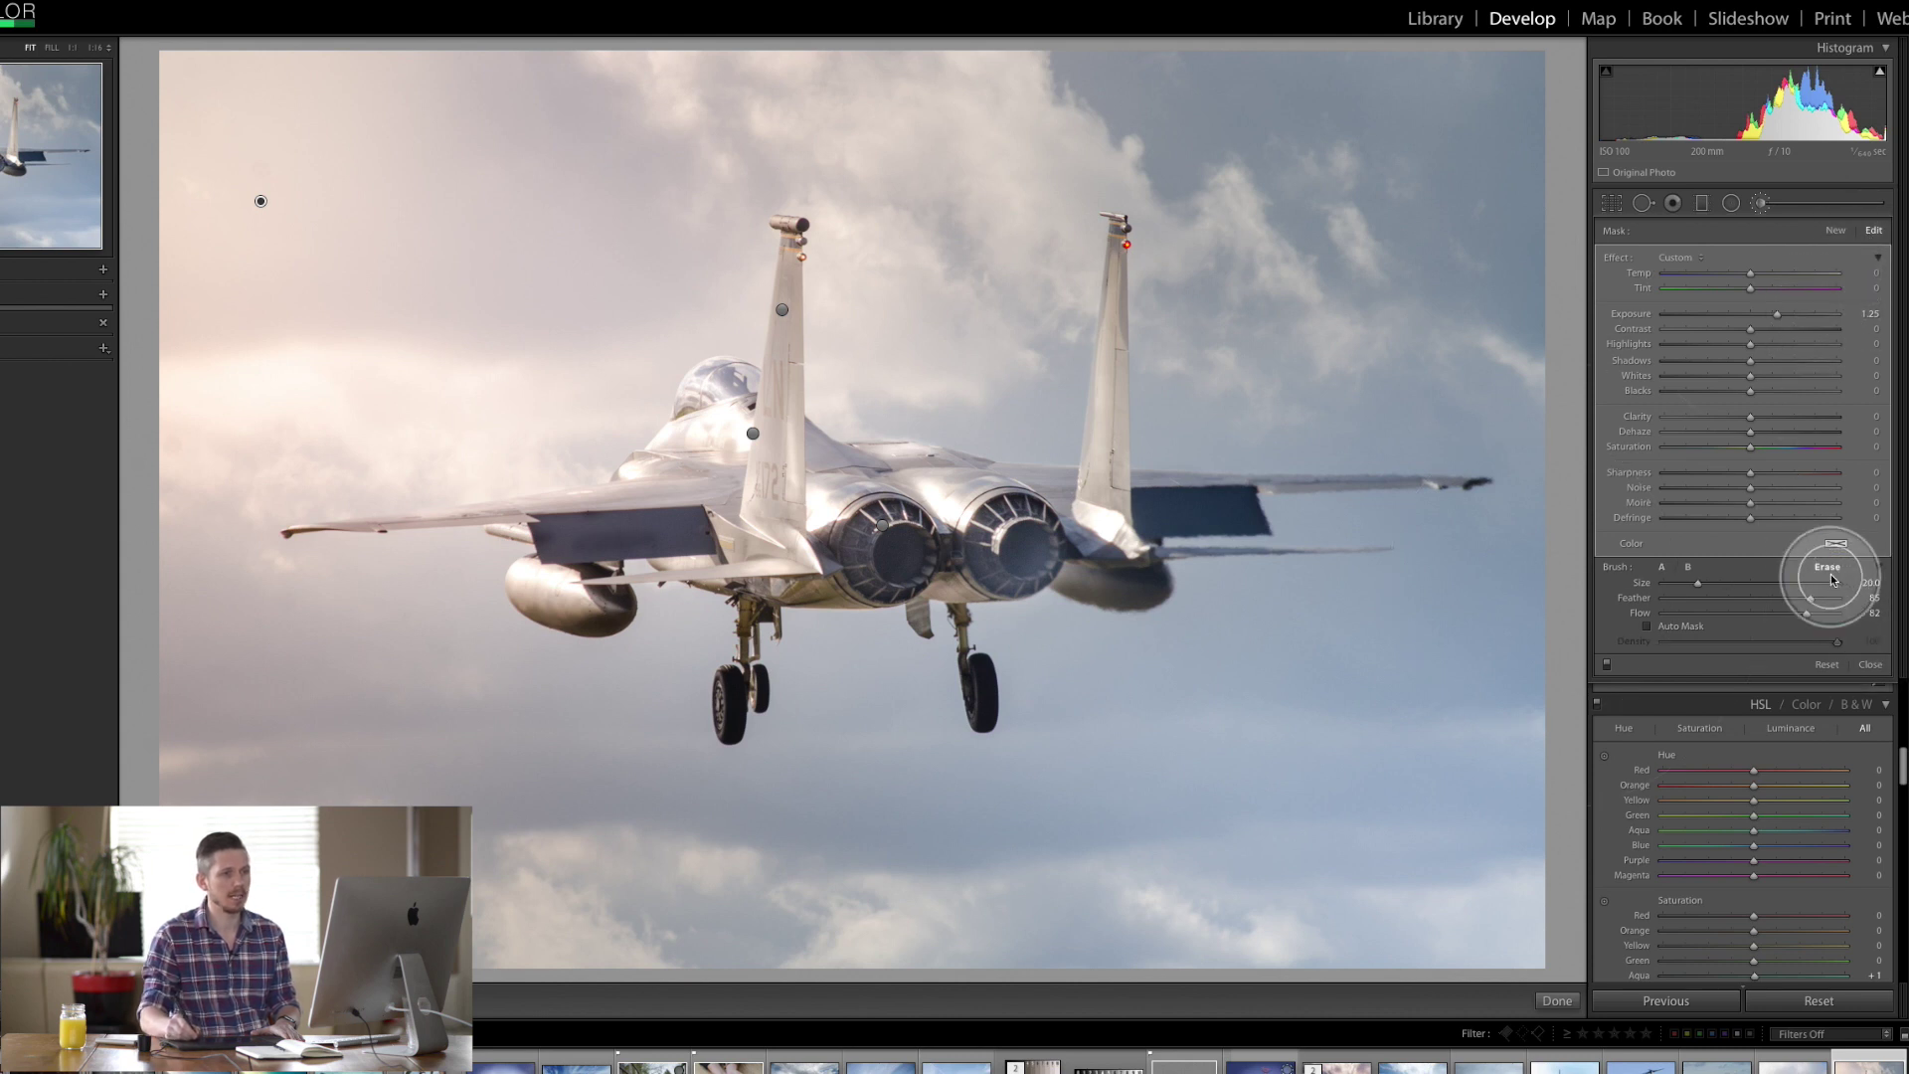
mouse_move(1810, 612)
mouse_down()
mouse_move(1756, 616)
mouse_move(1805, 610)
mouse_up()
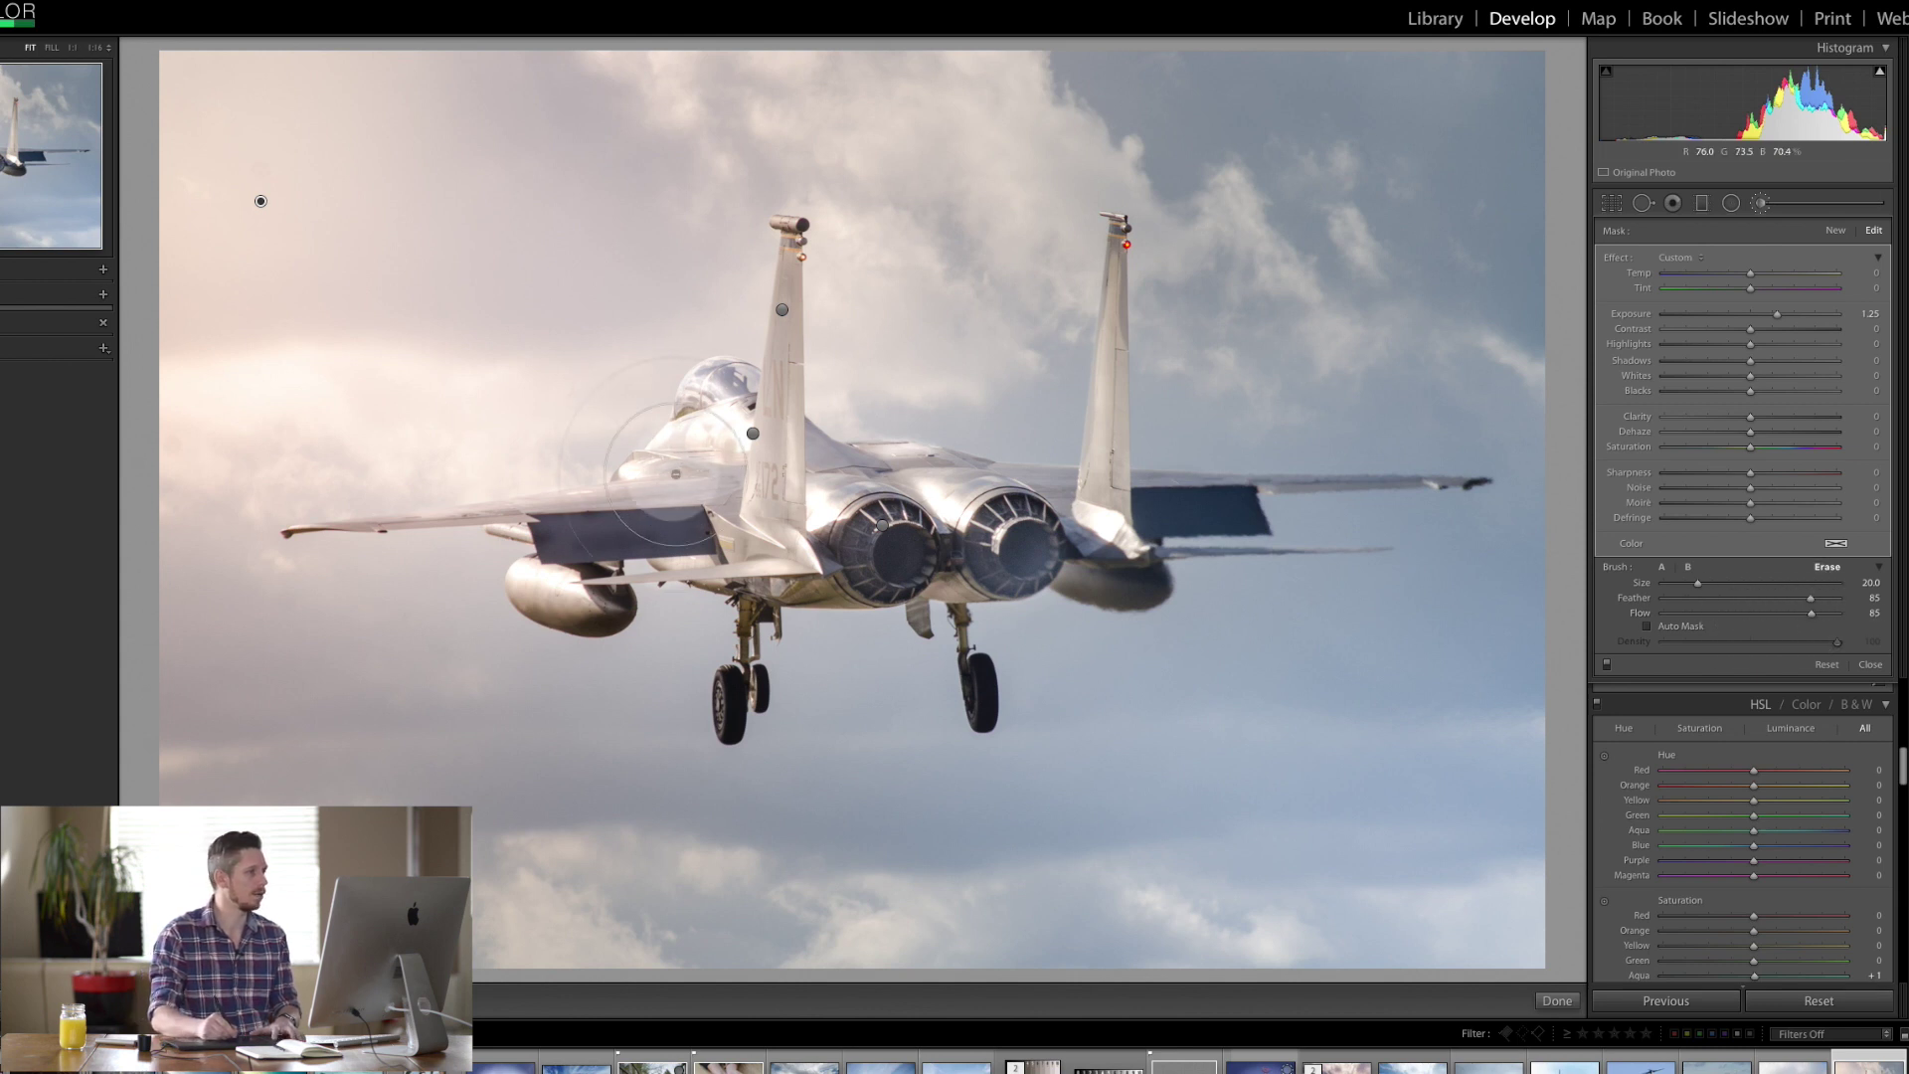
scroll(636, 521, up, 3)
mouse_move(637, 521)
mouse_down()
mouse_move(428, 544)
mouse_move(1193, 517)
mouse_move(836, 537)
mouse_move(855, 517)
mouse_up()
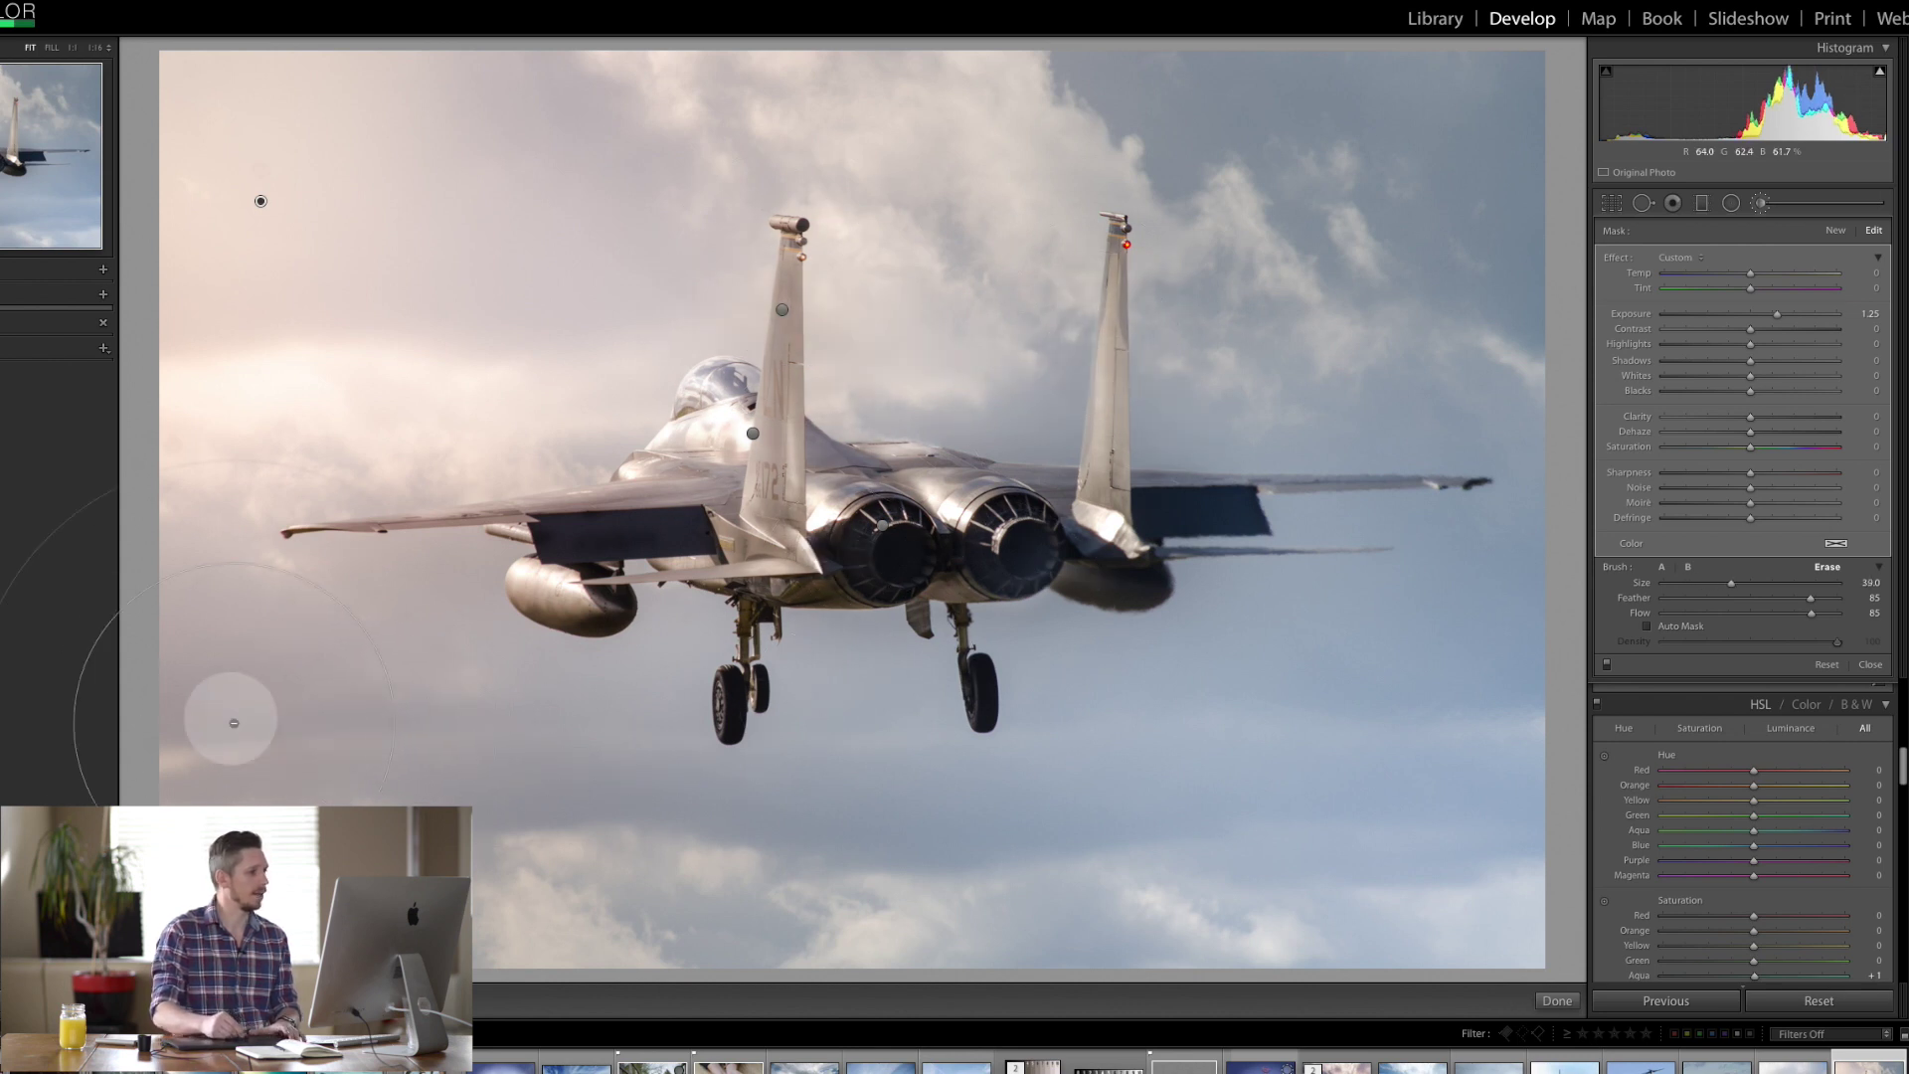
scroll(204, 718, up, 5)
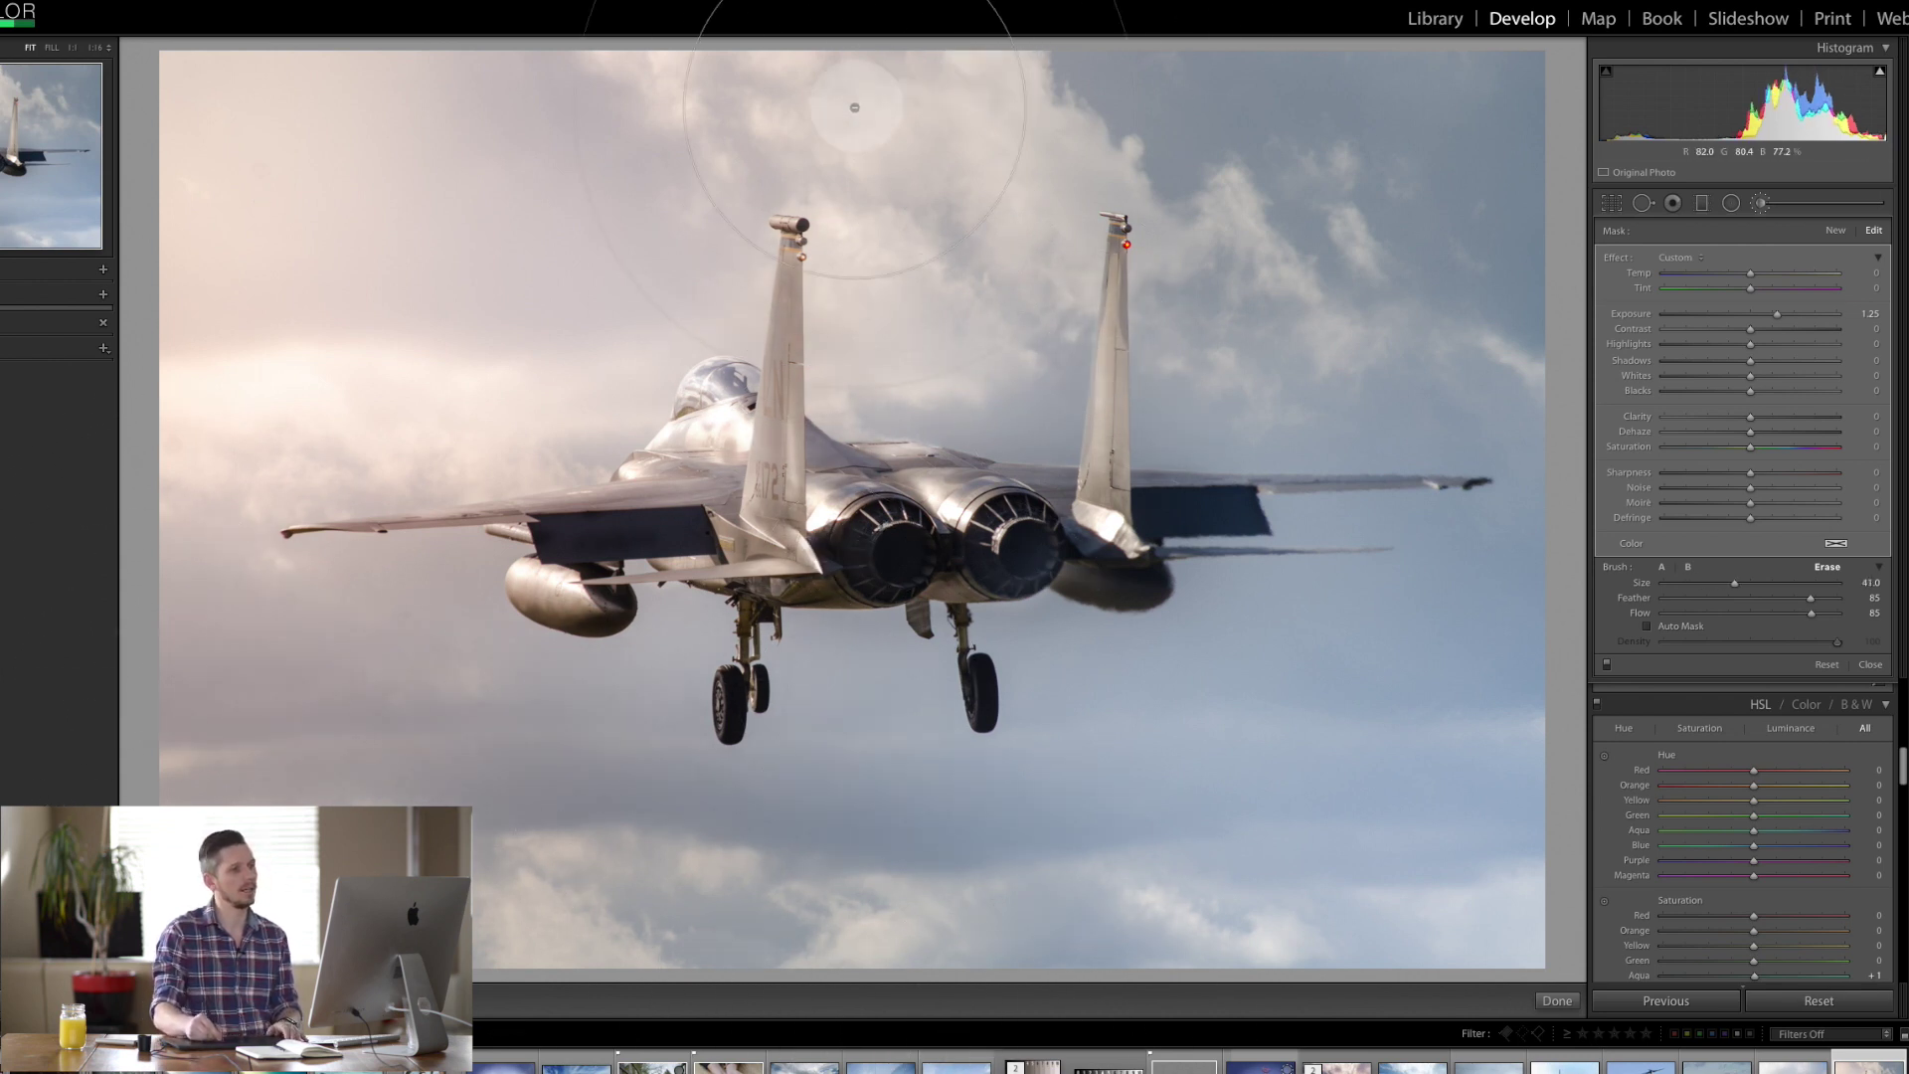
Step: Ease the brushed cloud mask exposure down to 1.02
key(super+slash)
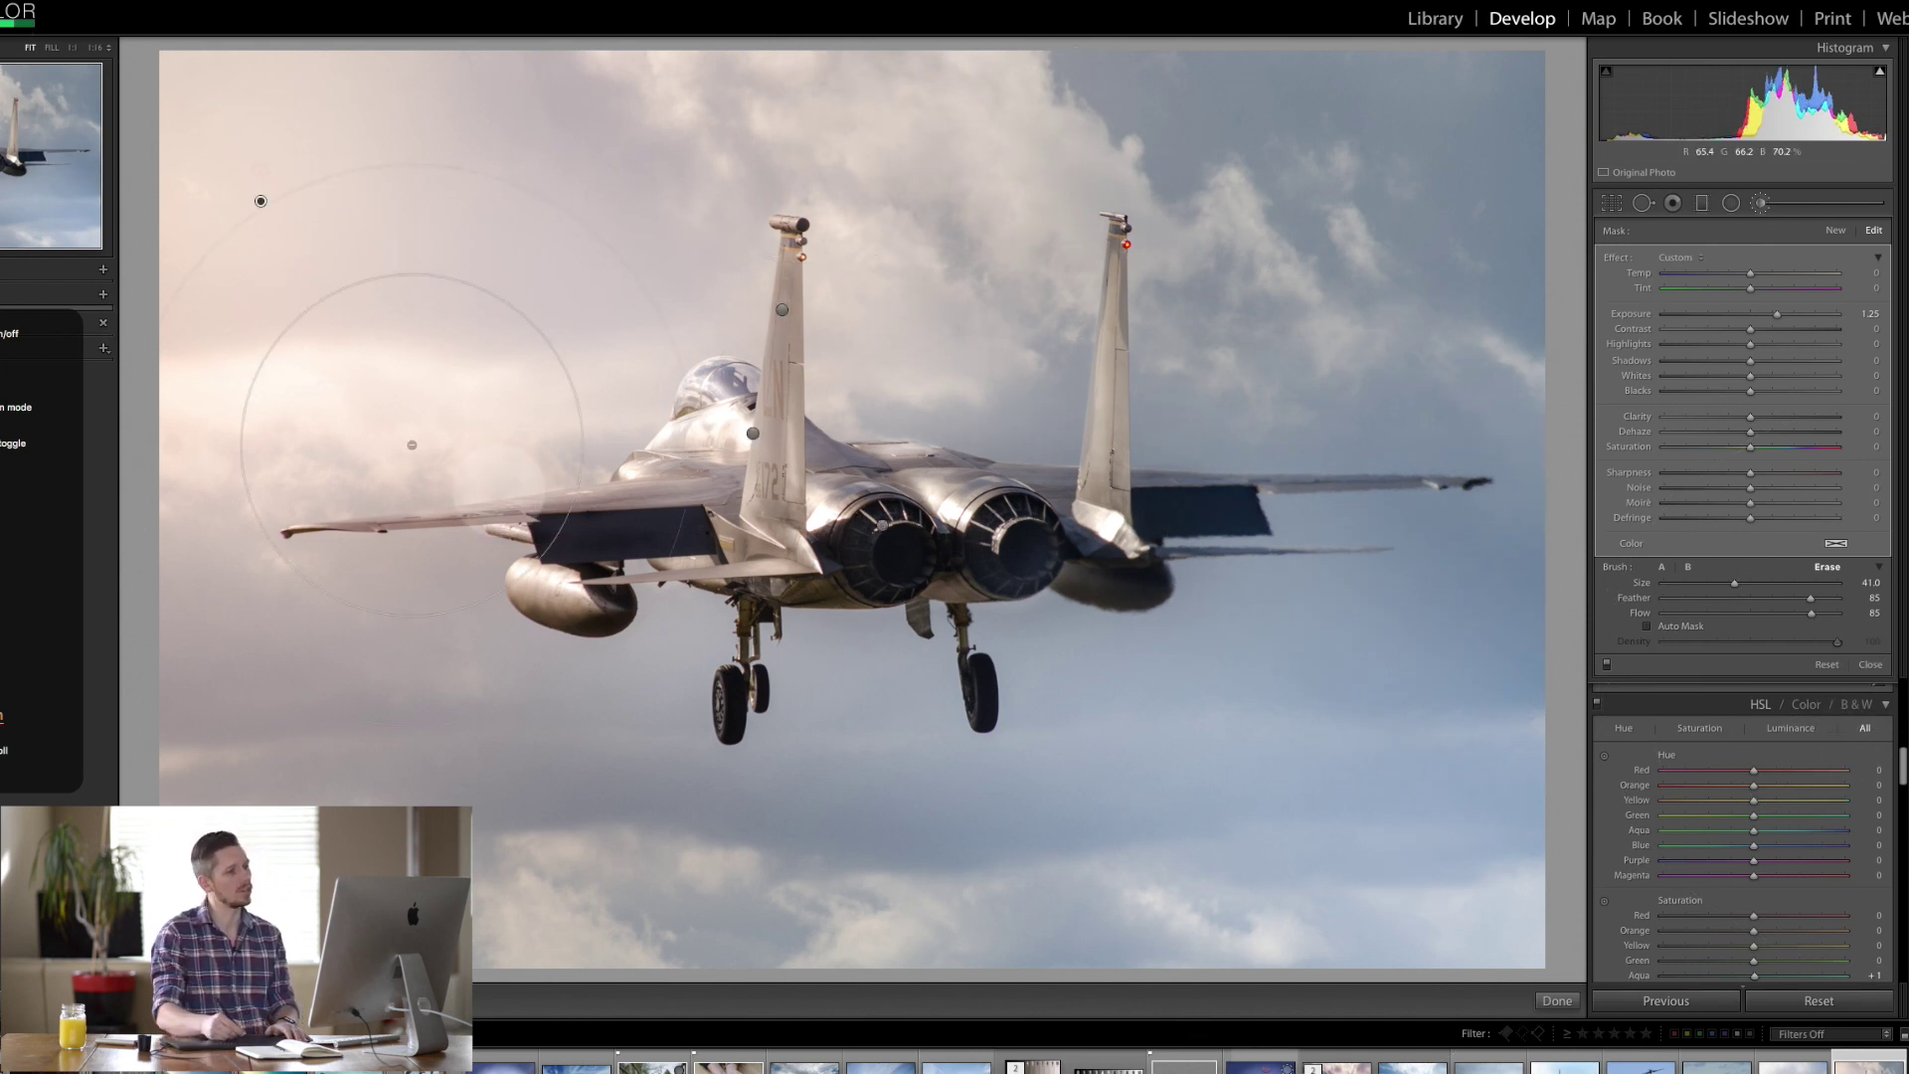
click(149, 299)
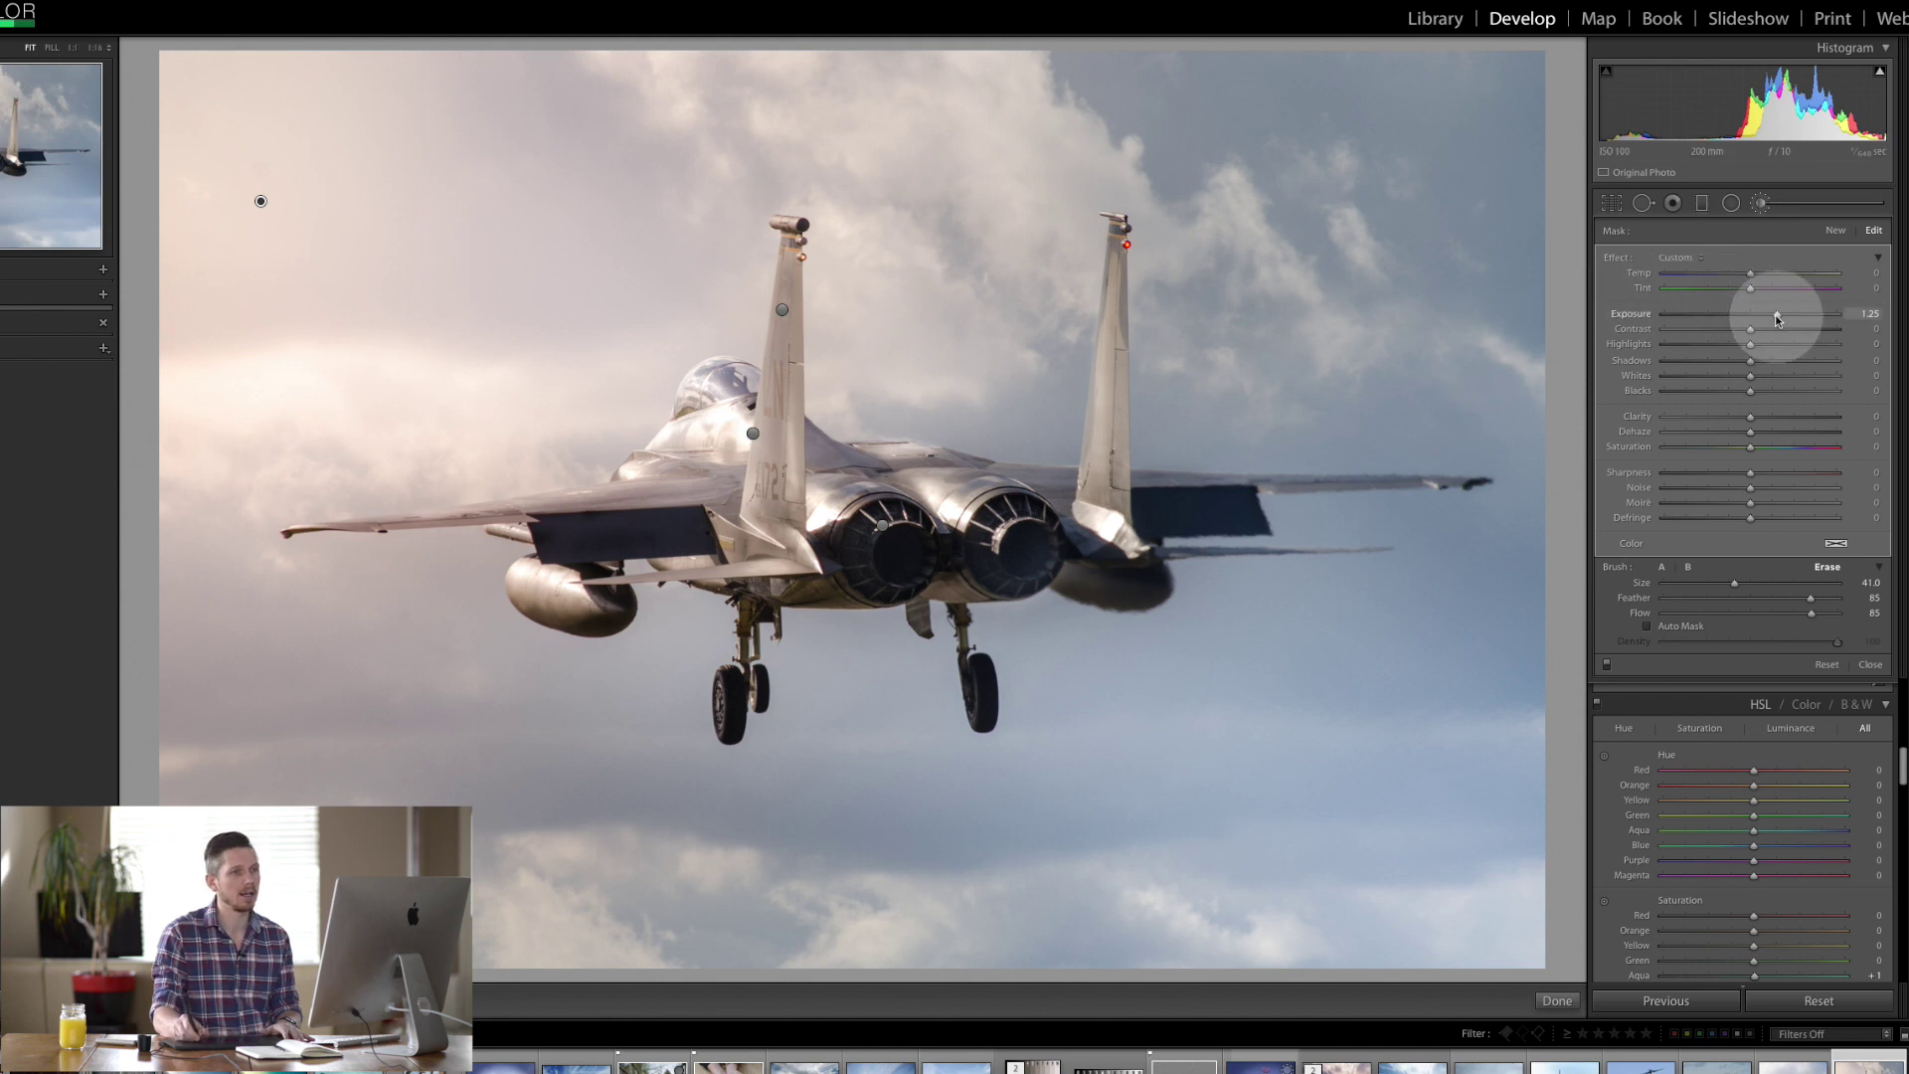
drag(1775, 314, 1774, 319)
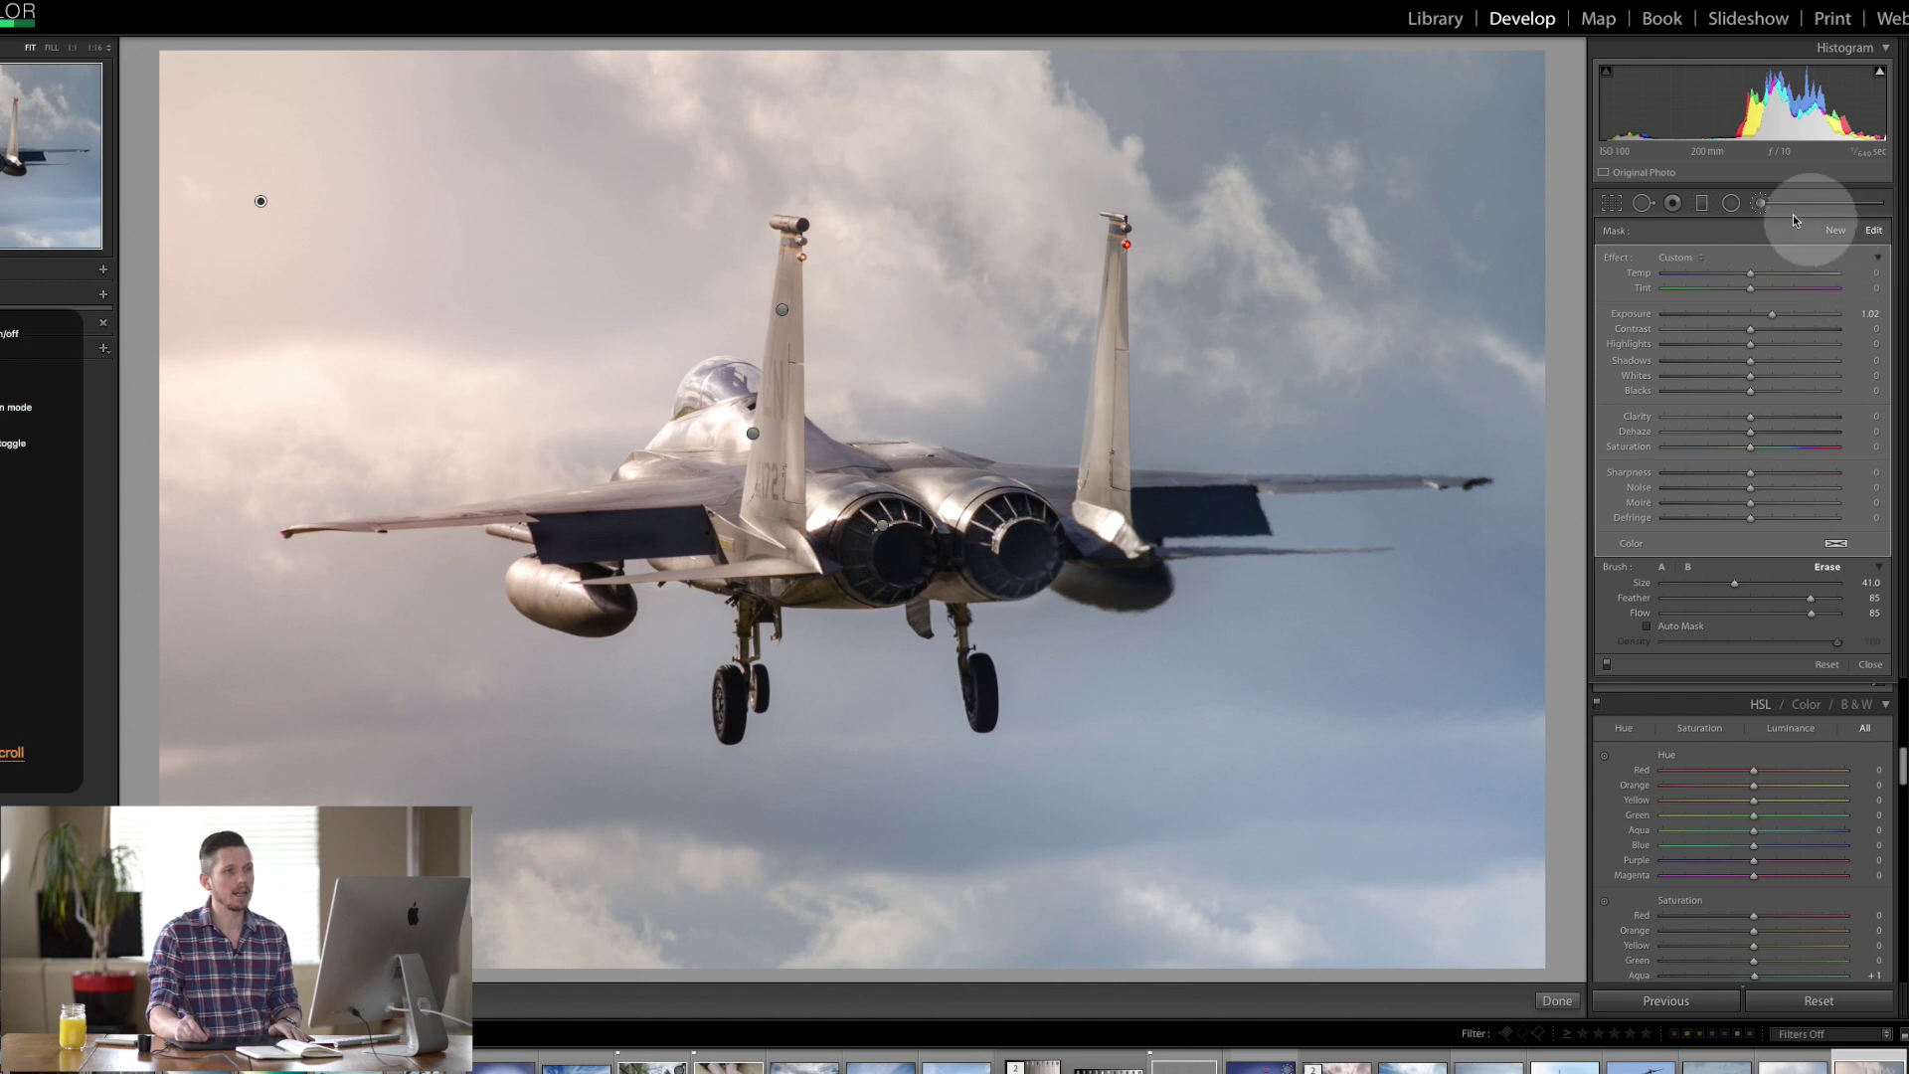
Step: Give the tone curve a faded filmic shape with a lifted black point
click(1757, 202)
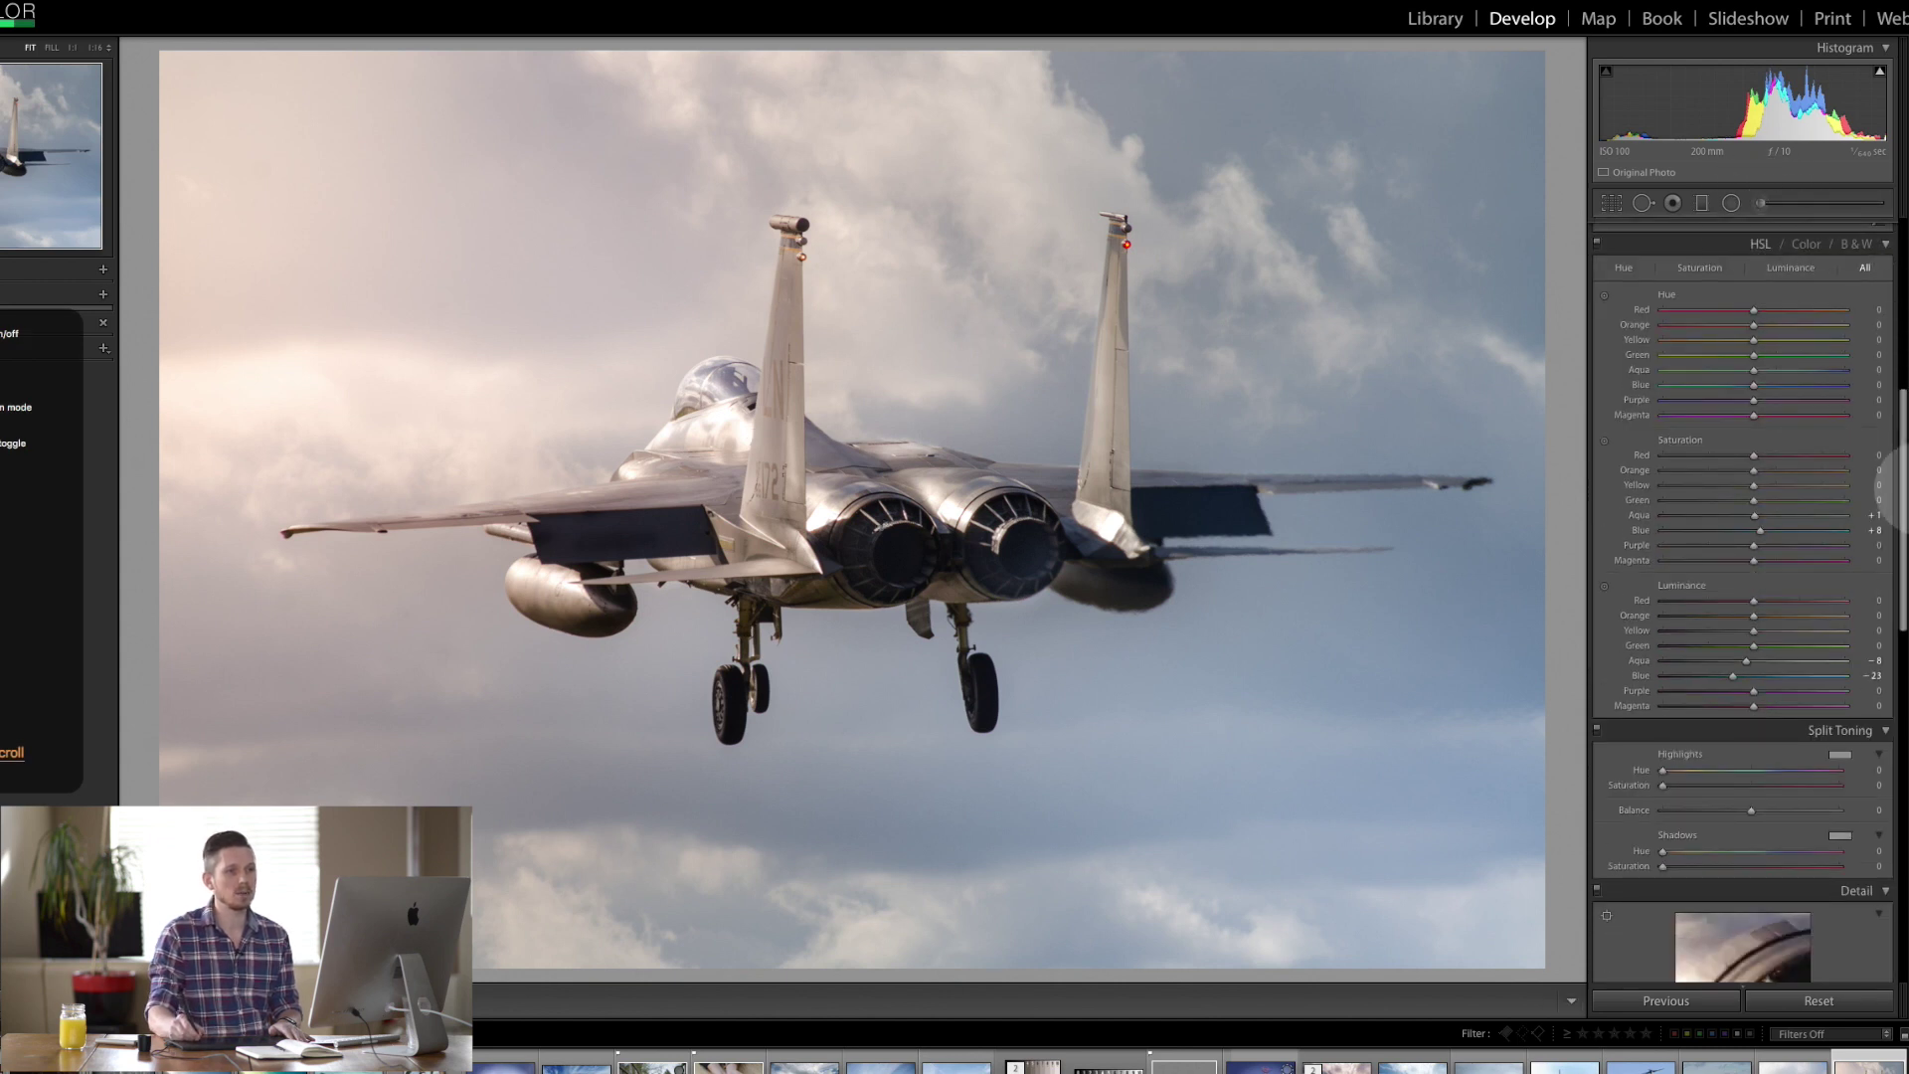
scroll(1869, 497, down, 3)
scroll(1750, 527, up, 8)
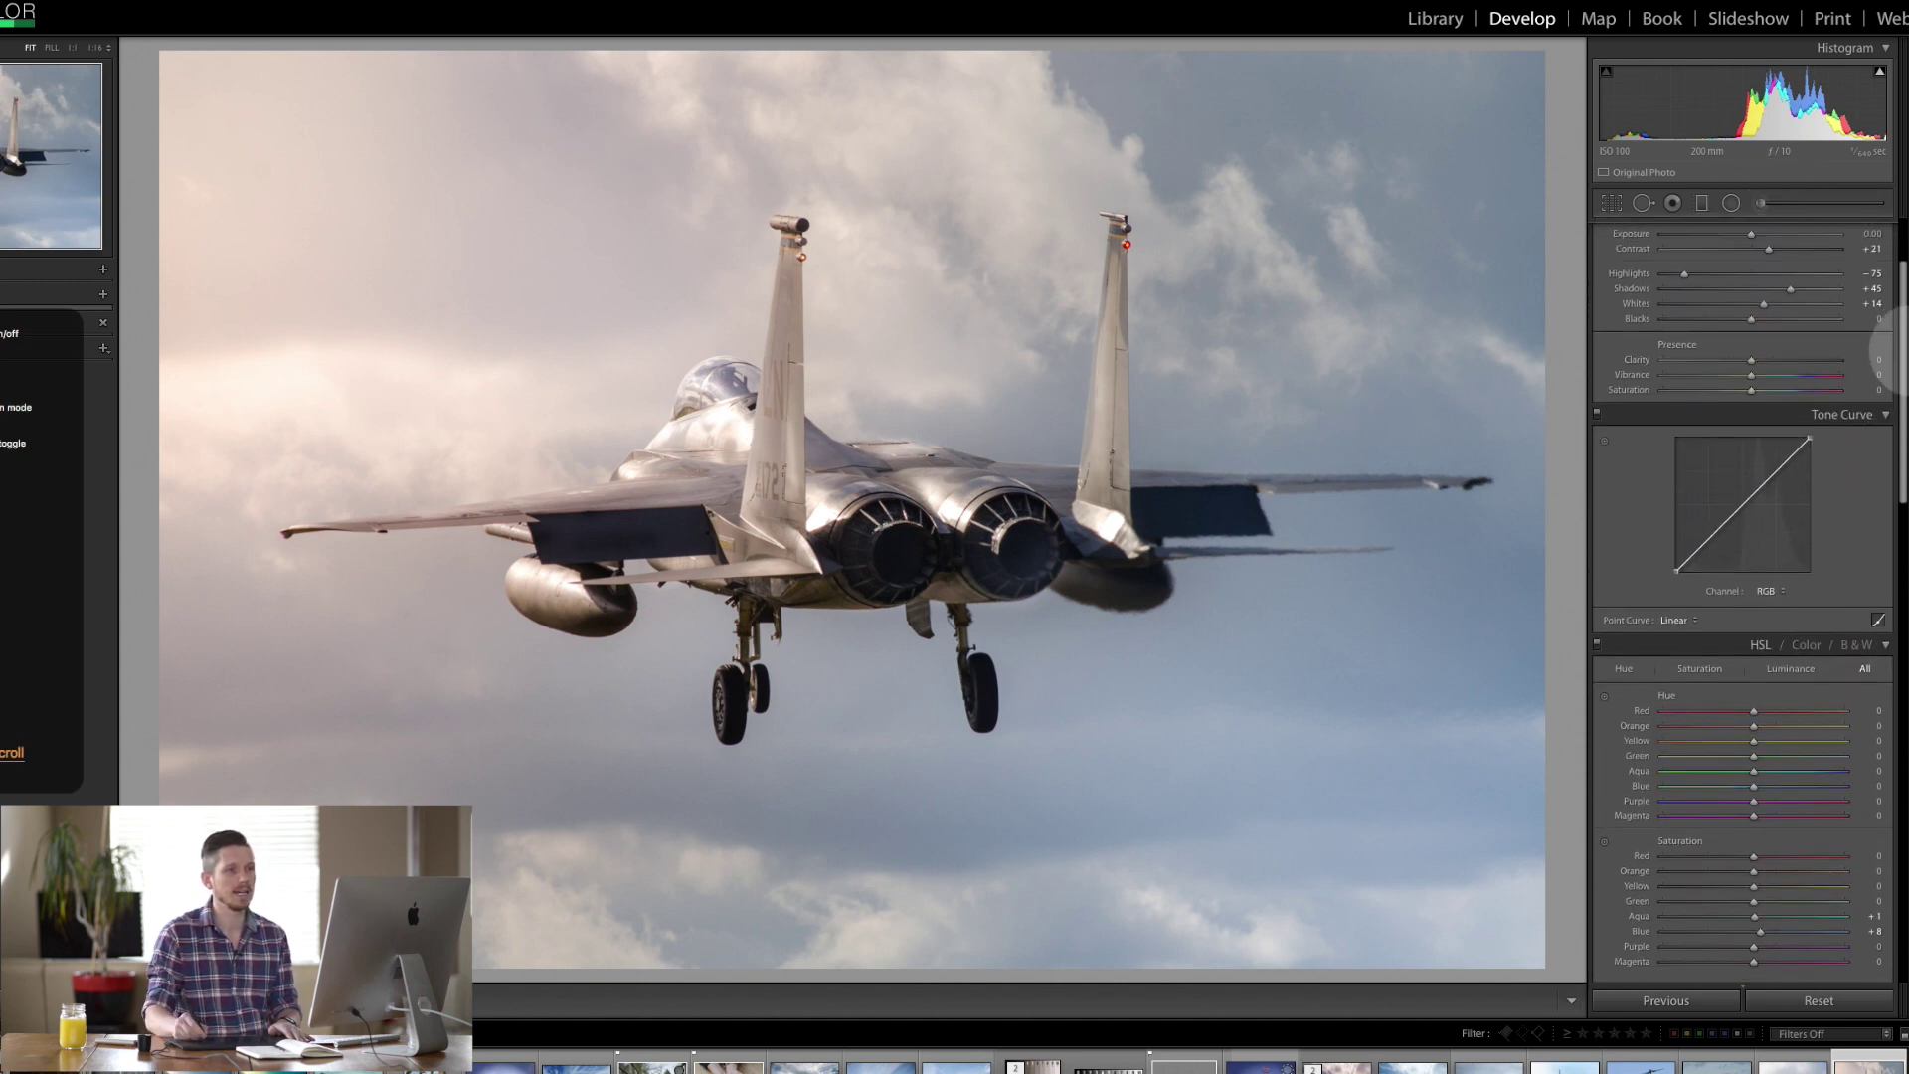
click(1742, 555)
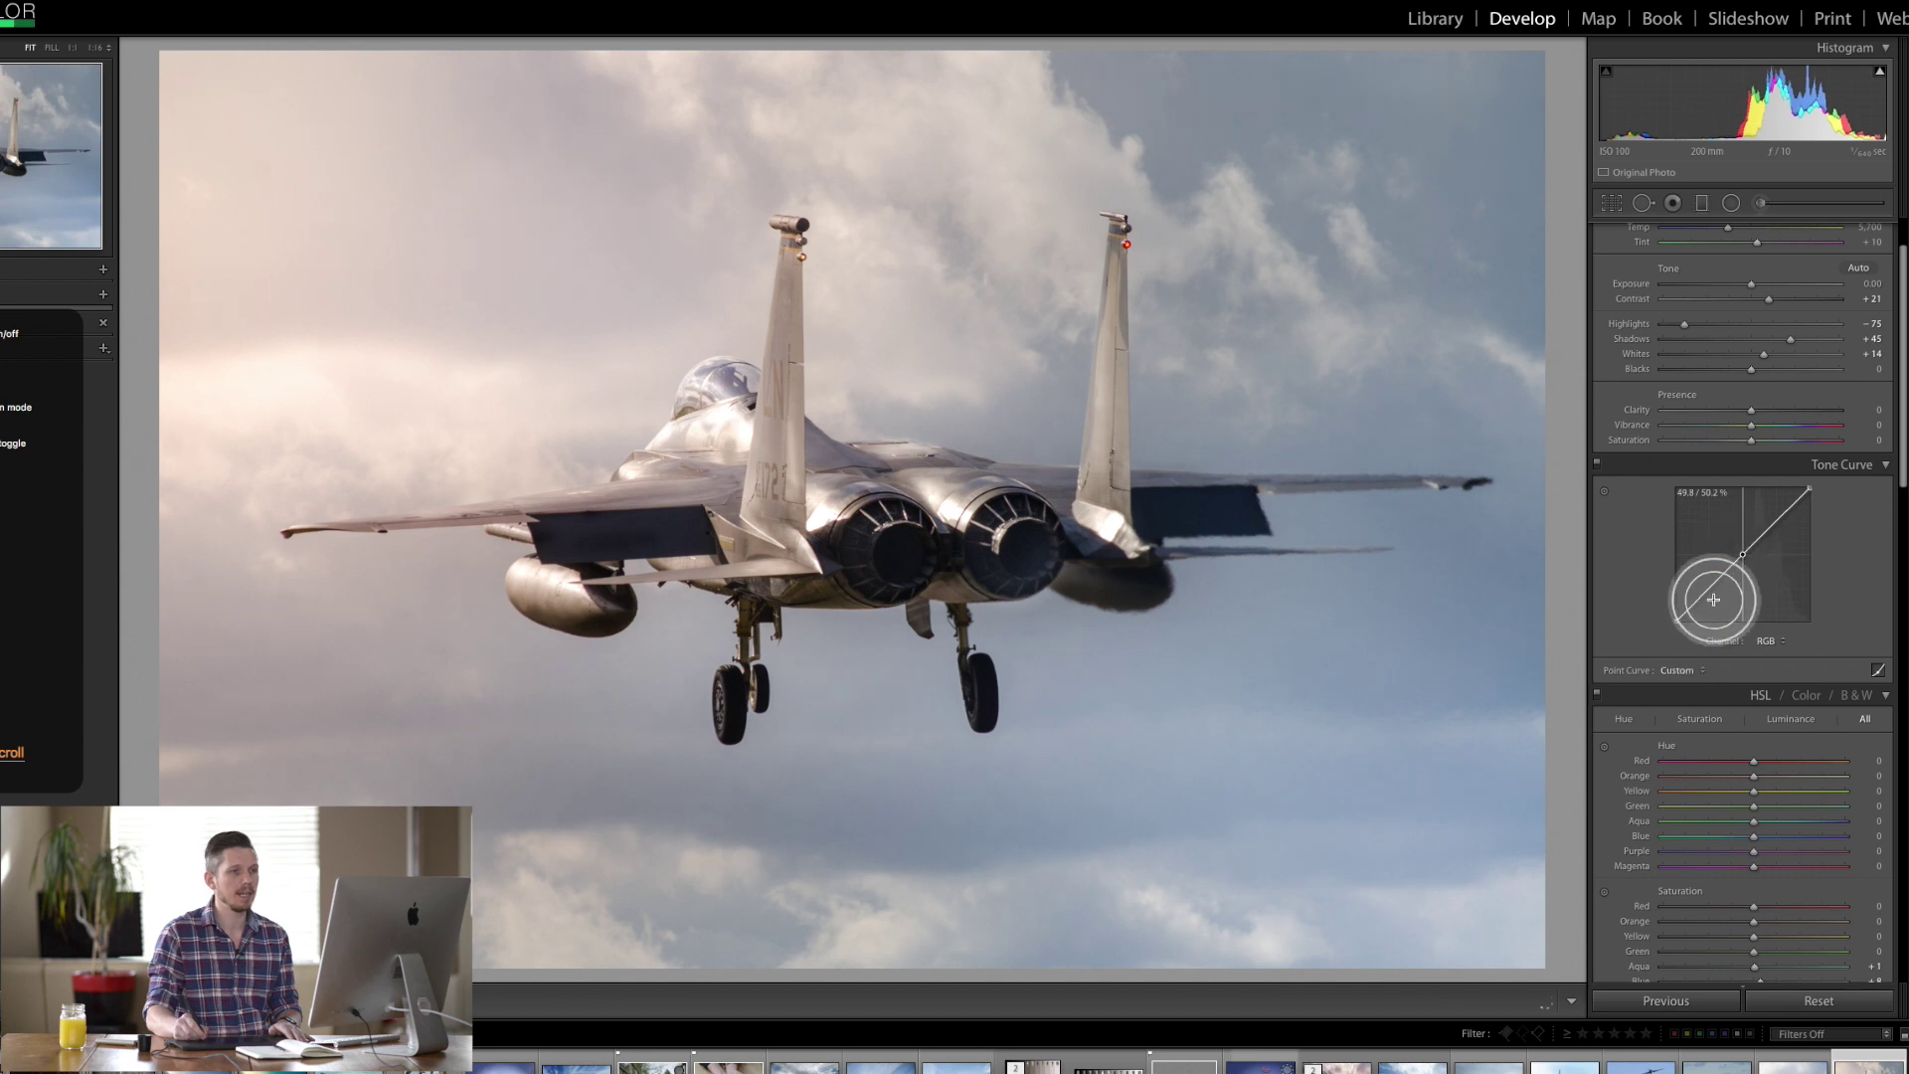
click(1704, 594)
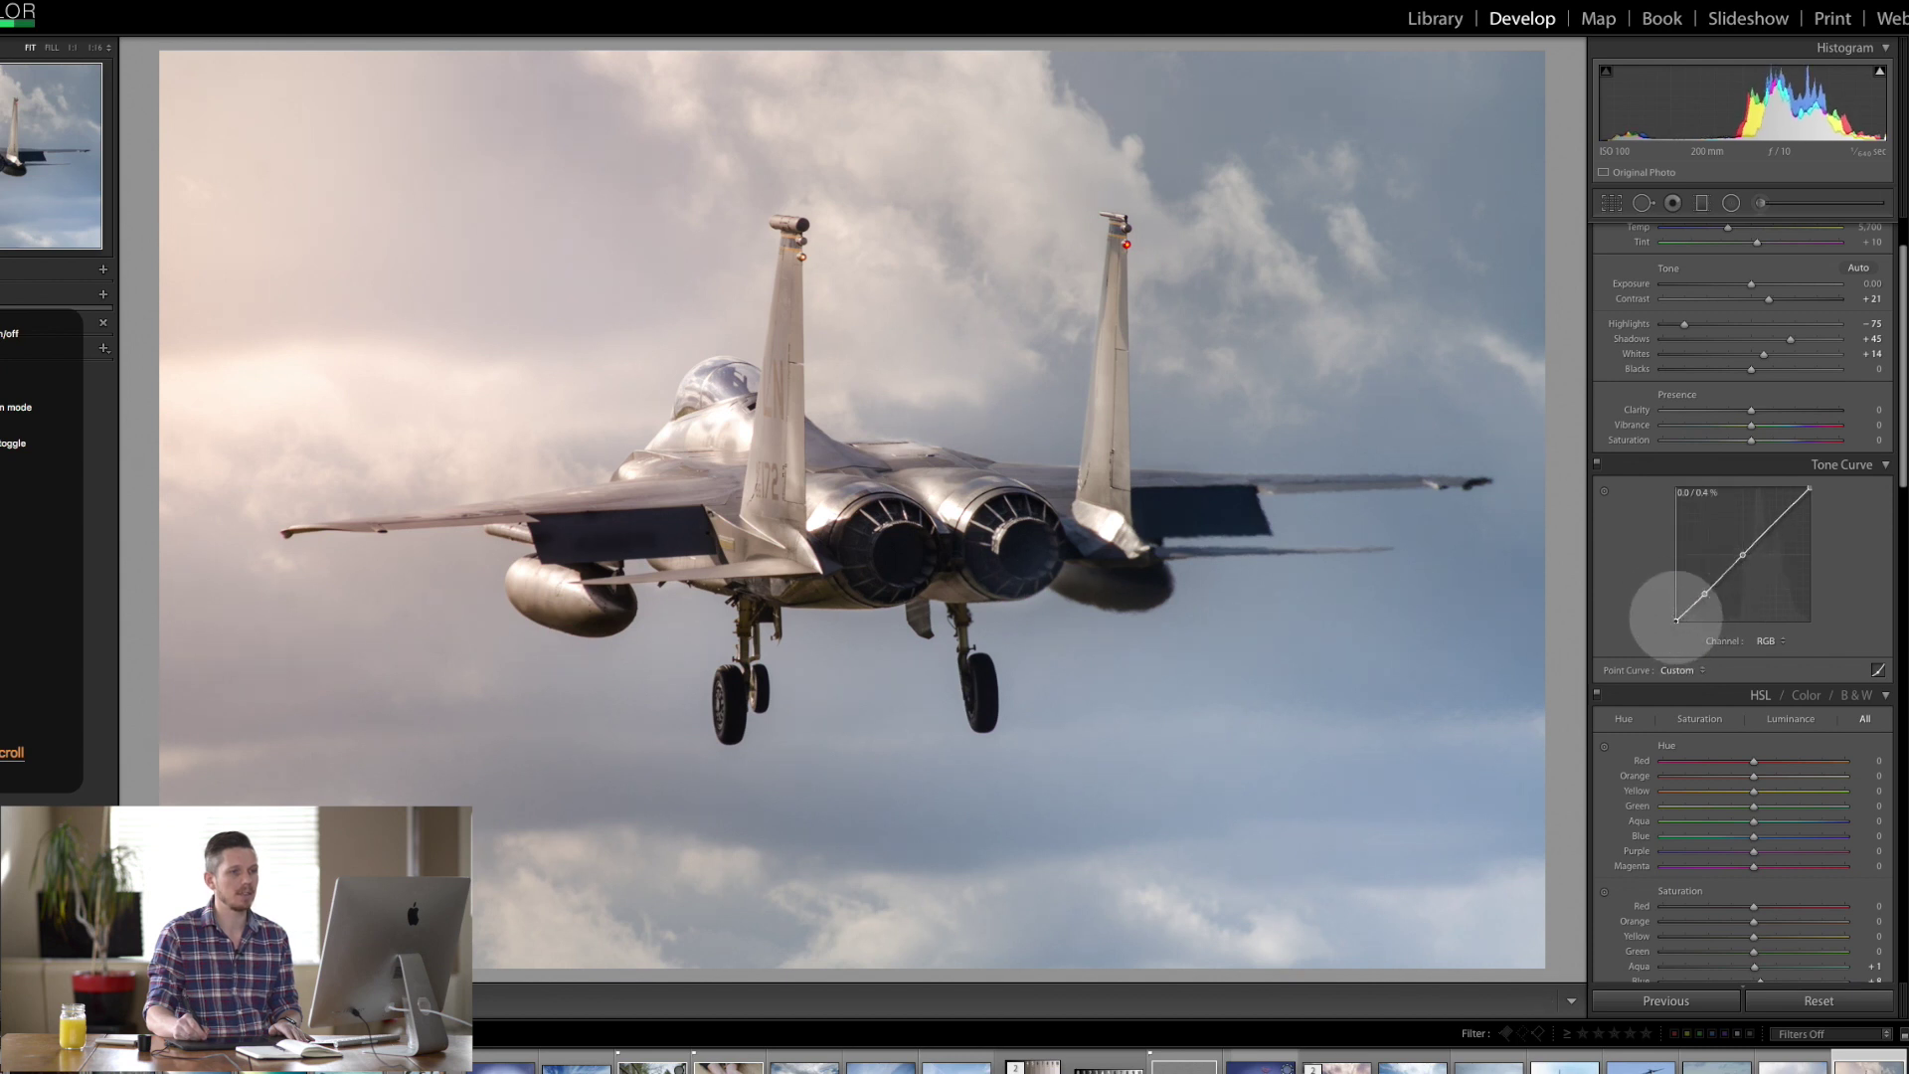
drag(1677, 618, 1674, 611)
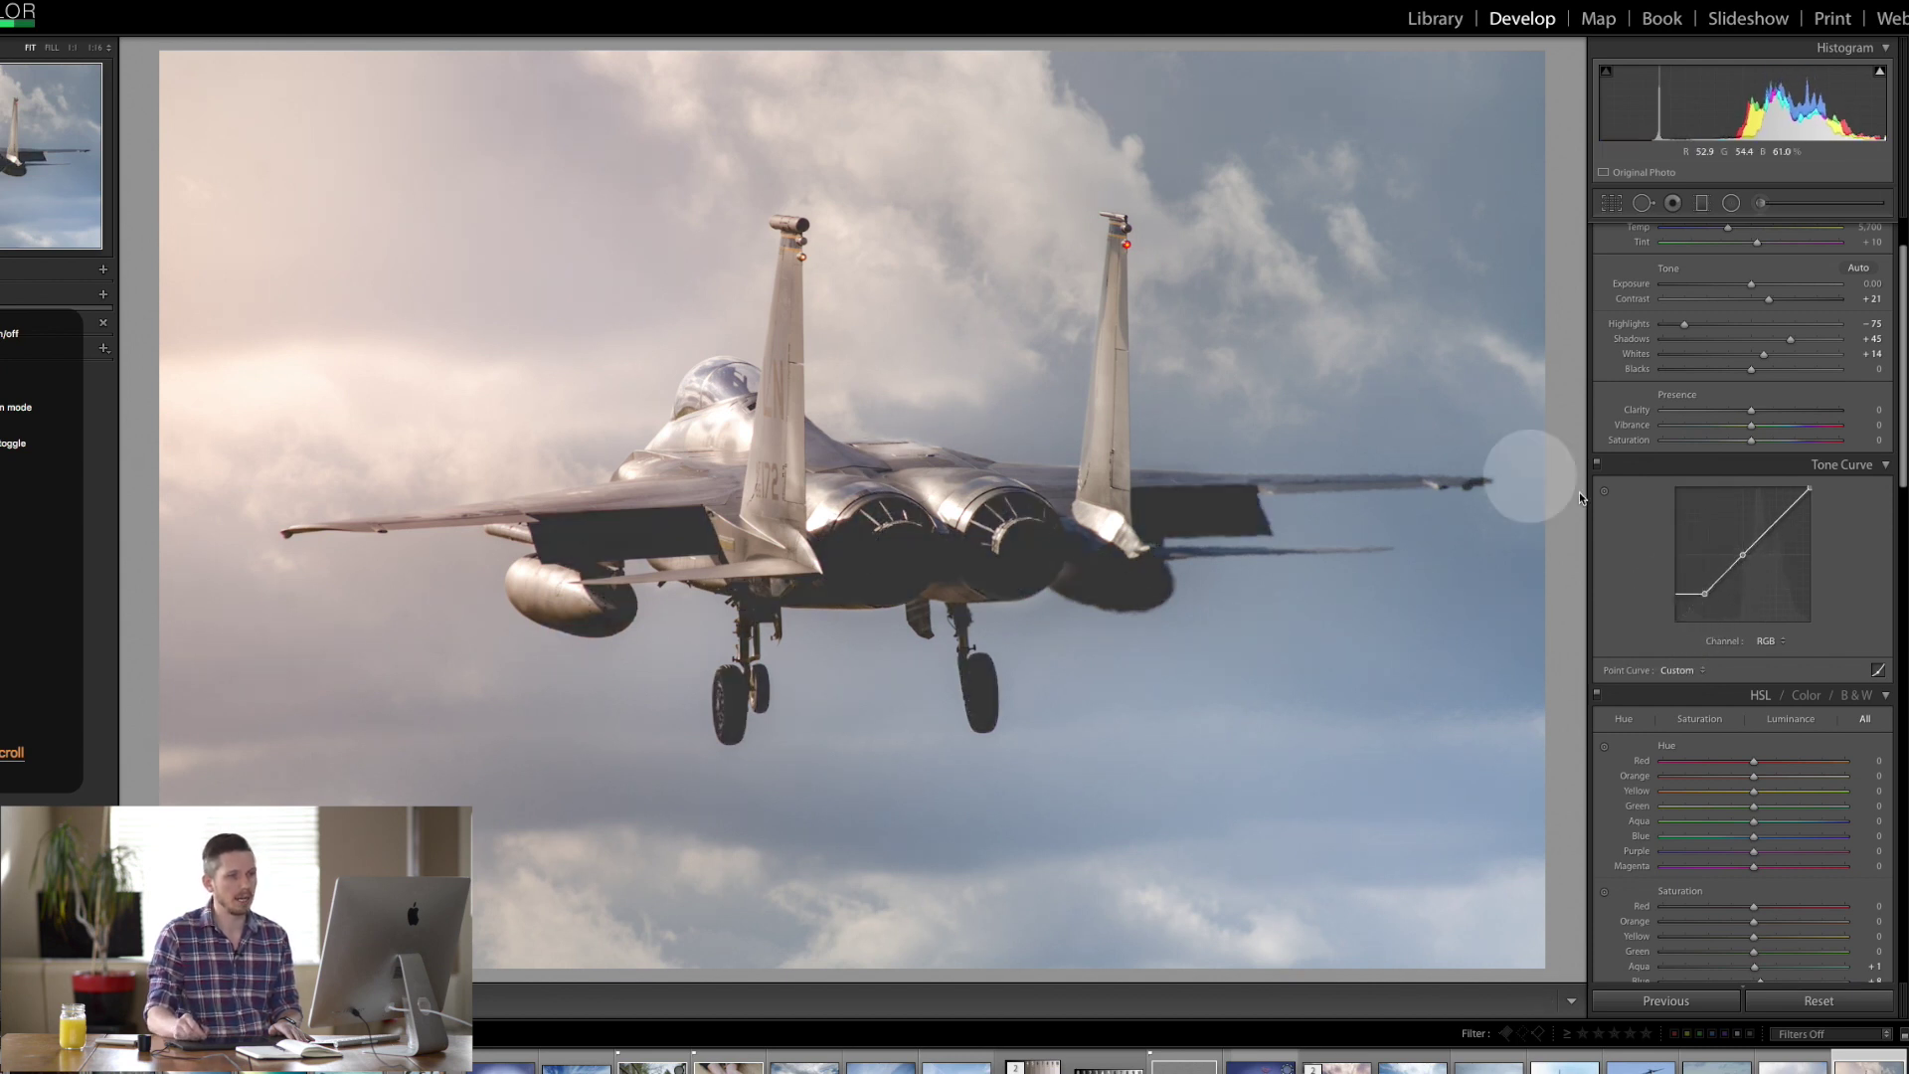
drag(1691, 593, 1681, 599)
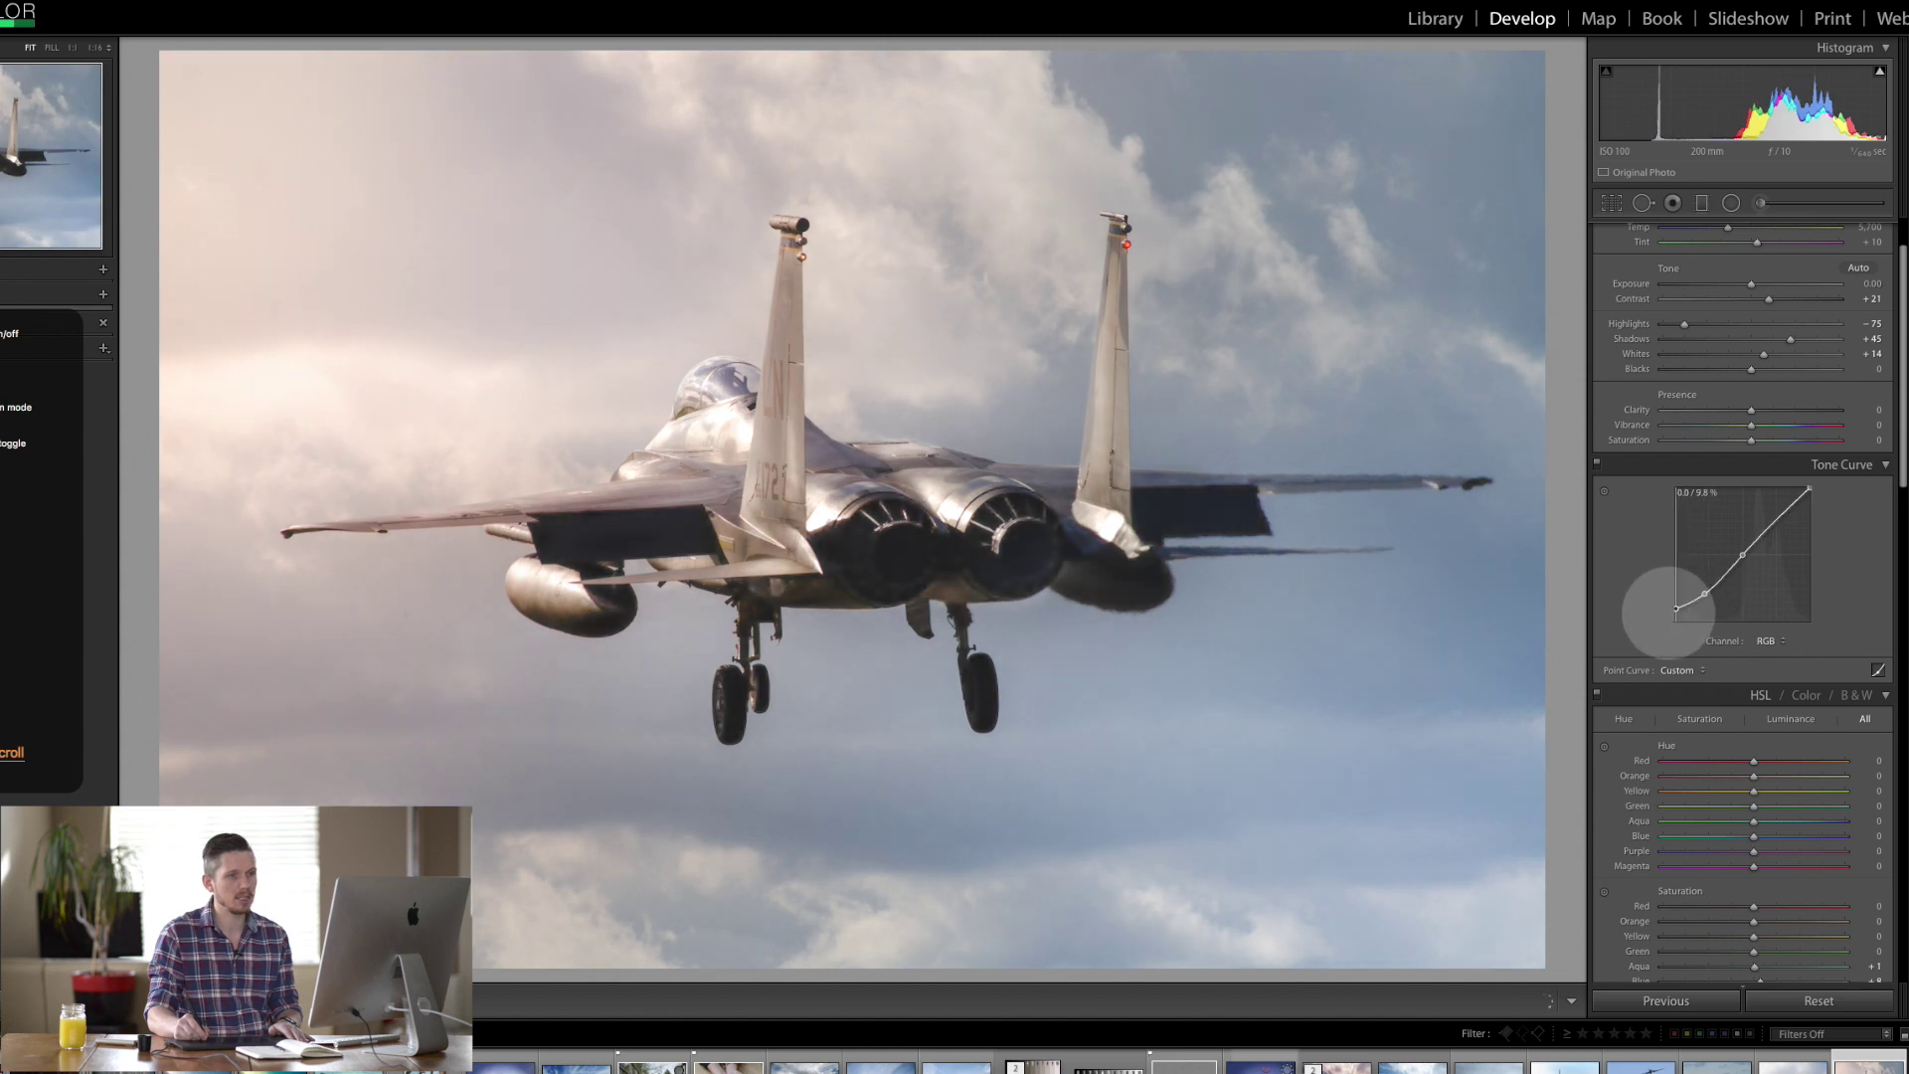
Step: Bend the Red channel curve to warm highlights and pull blue out of the shadows
click(1776, 641)
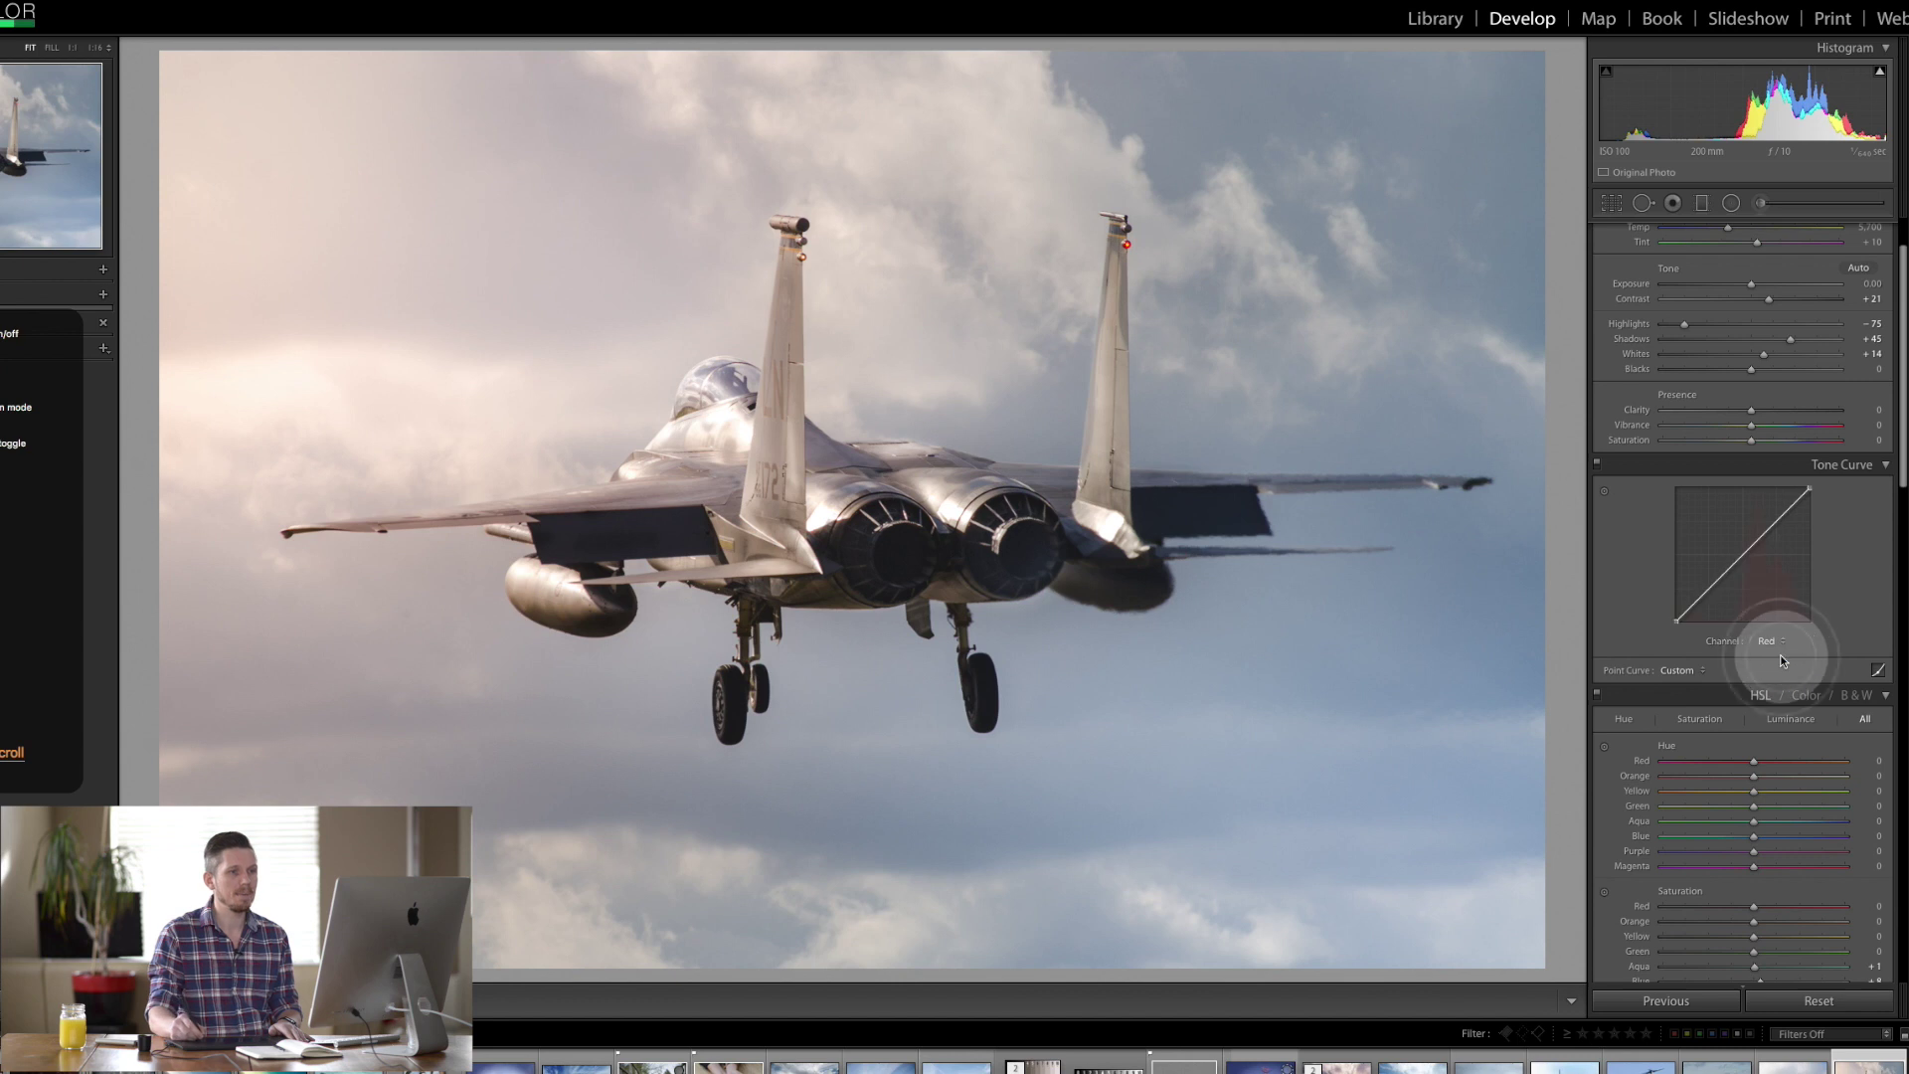
click(1755, 542)
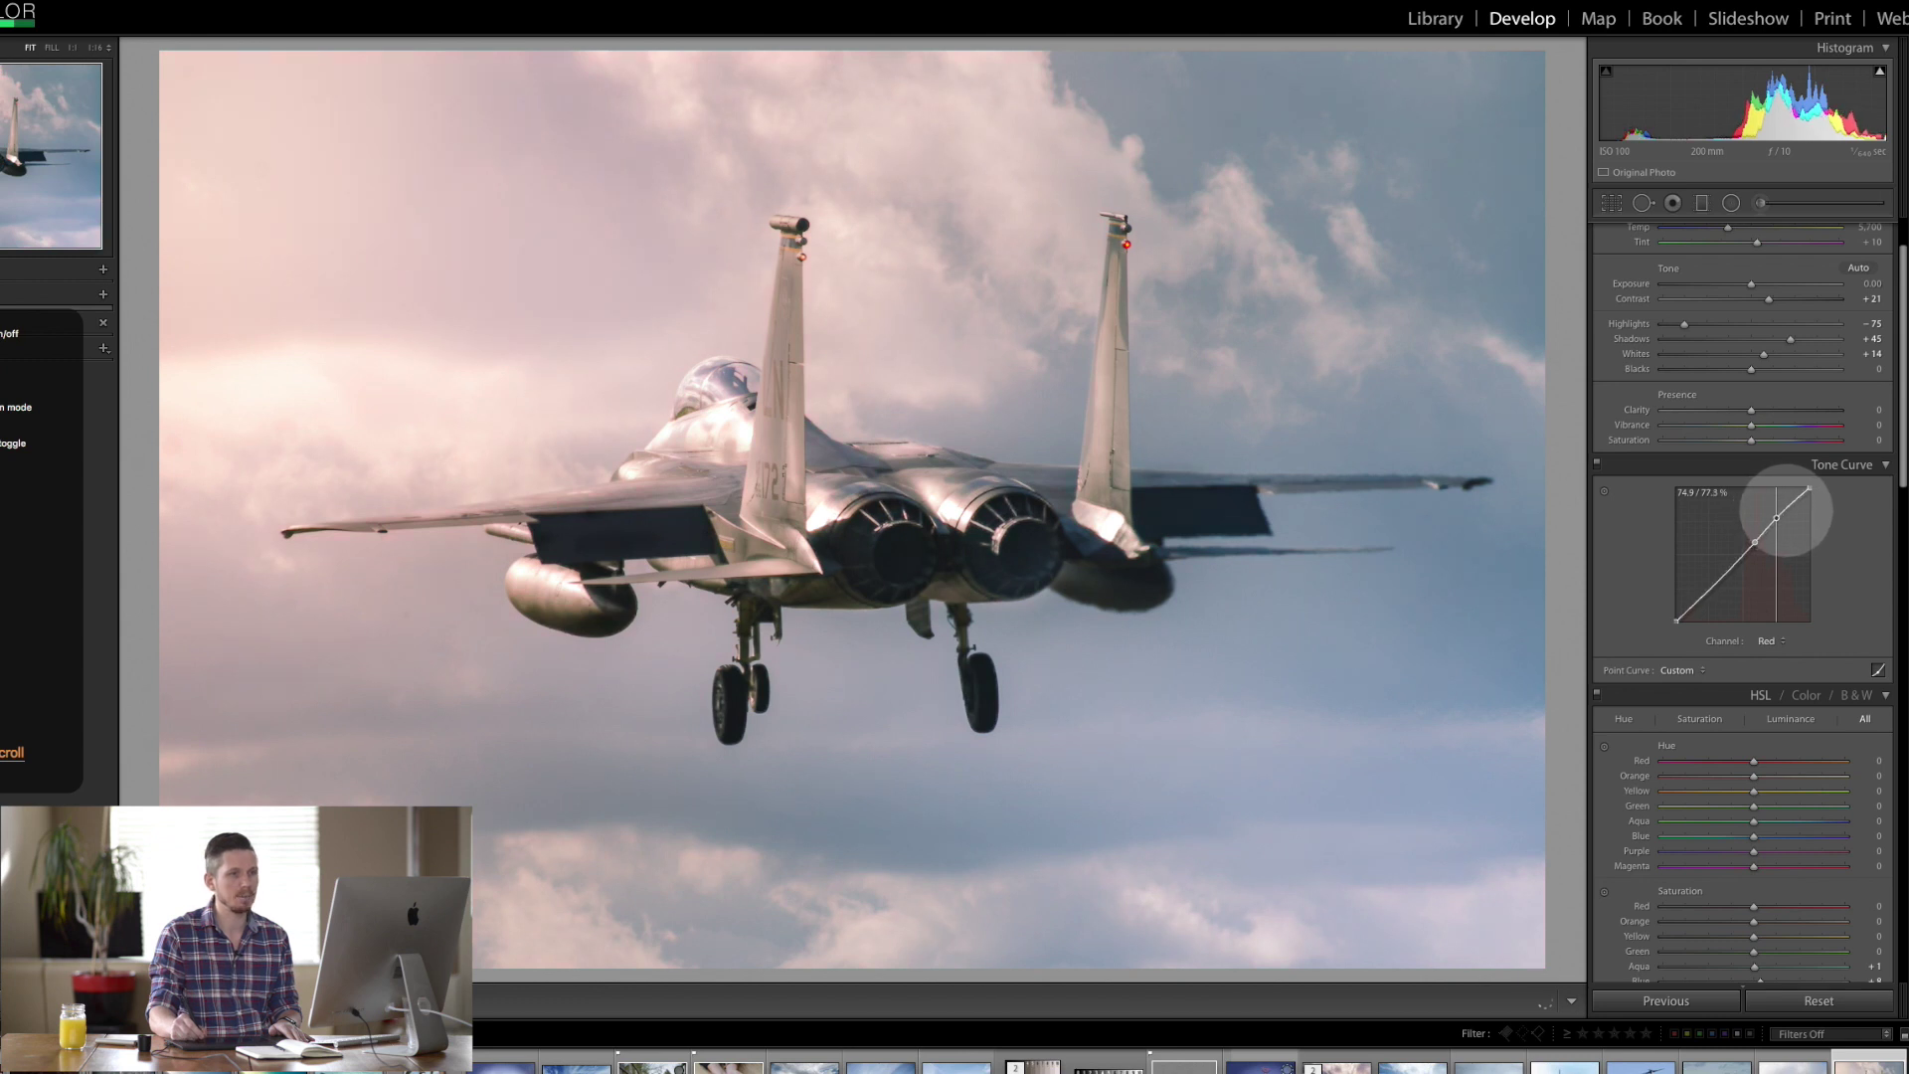
click(1774, 641)
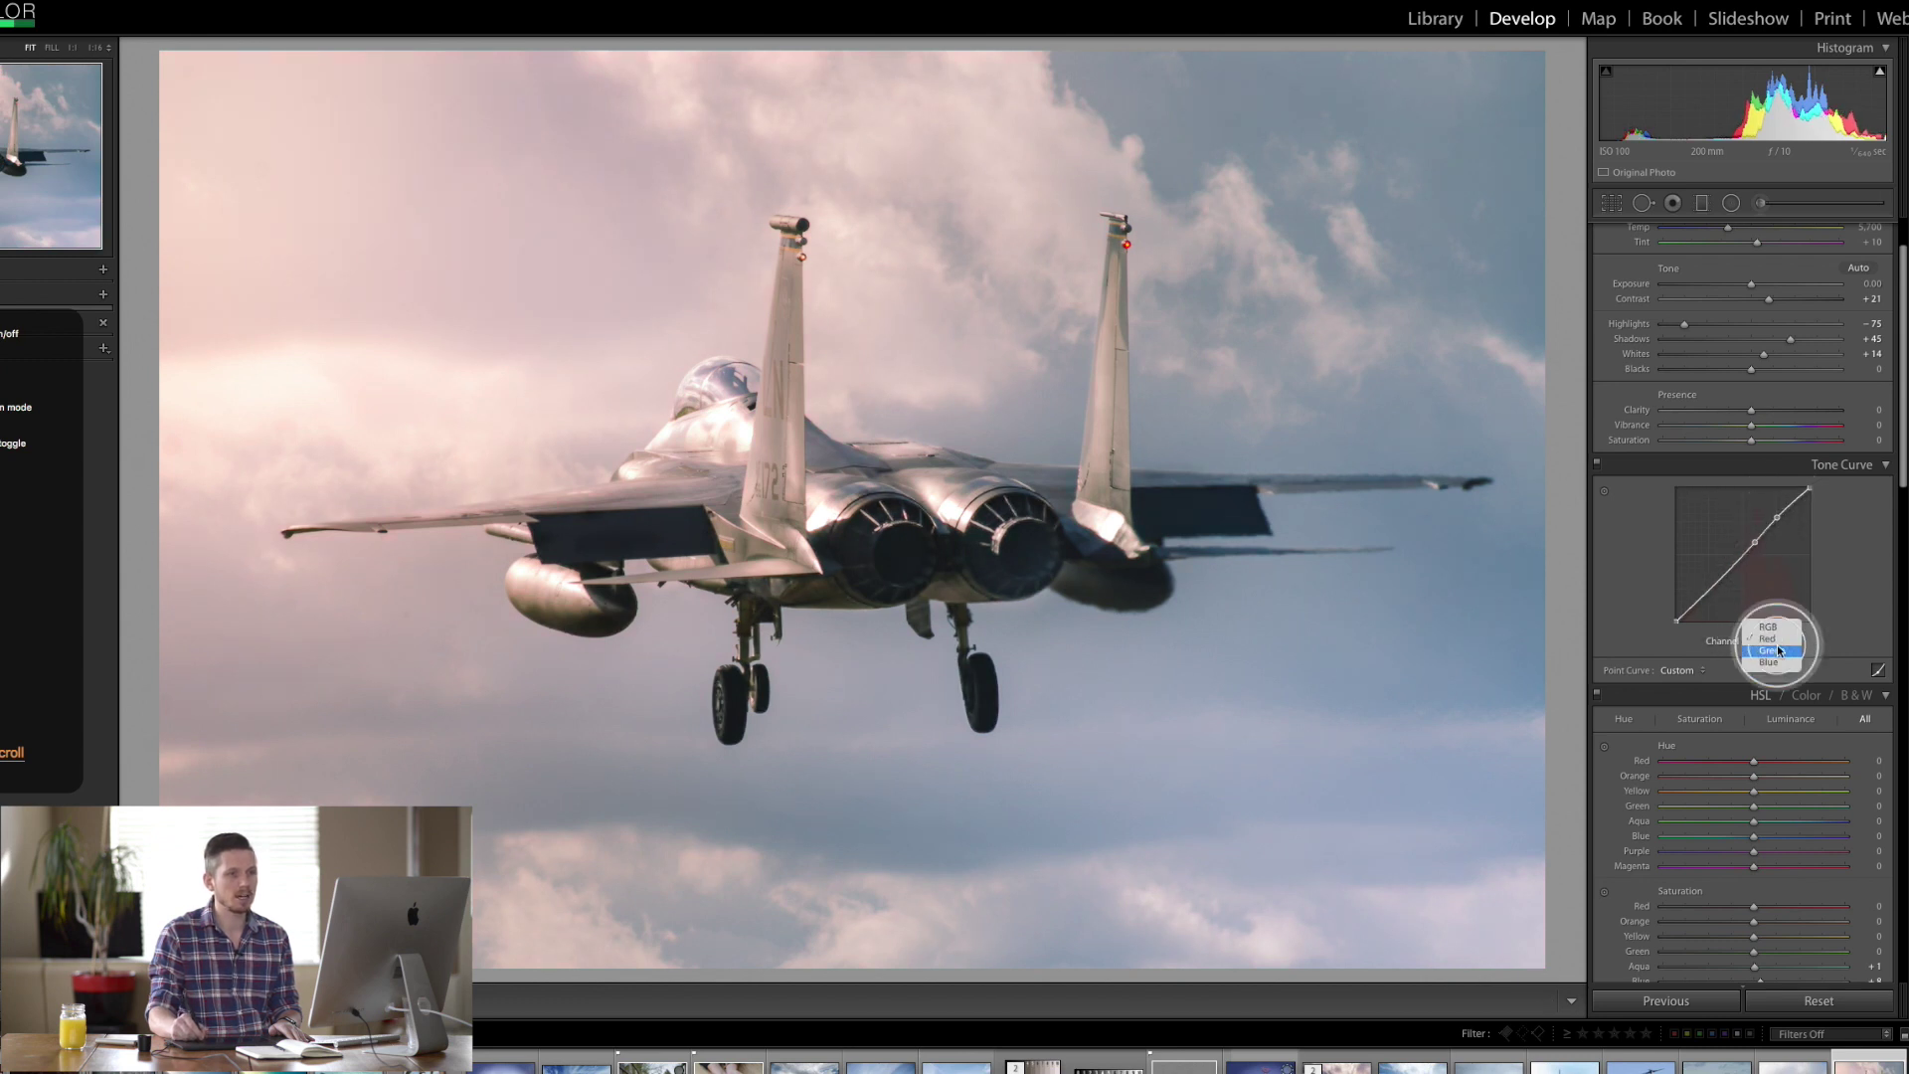
click(1738, 565)
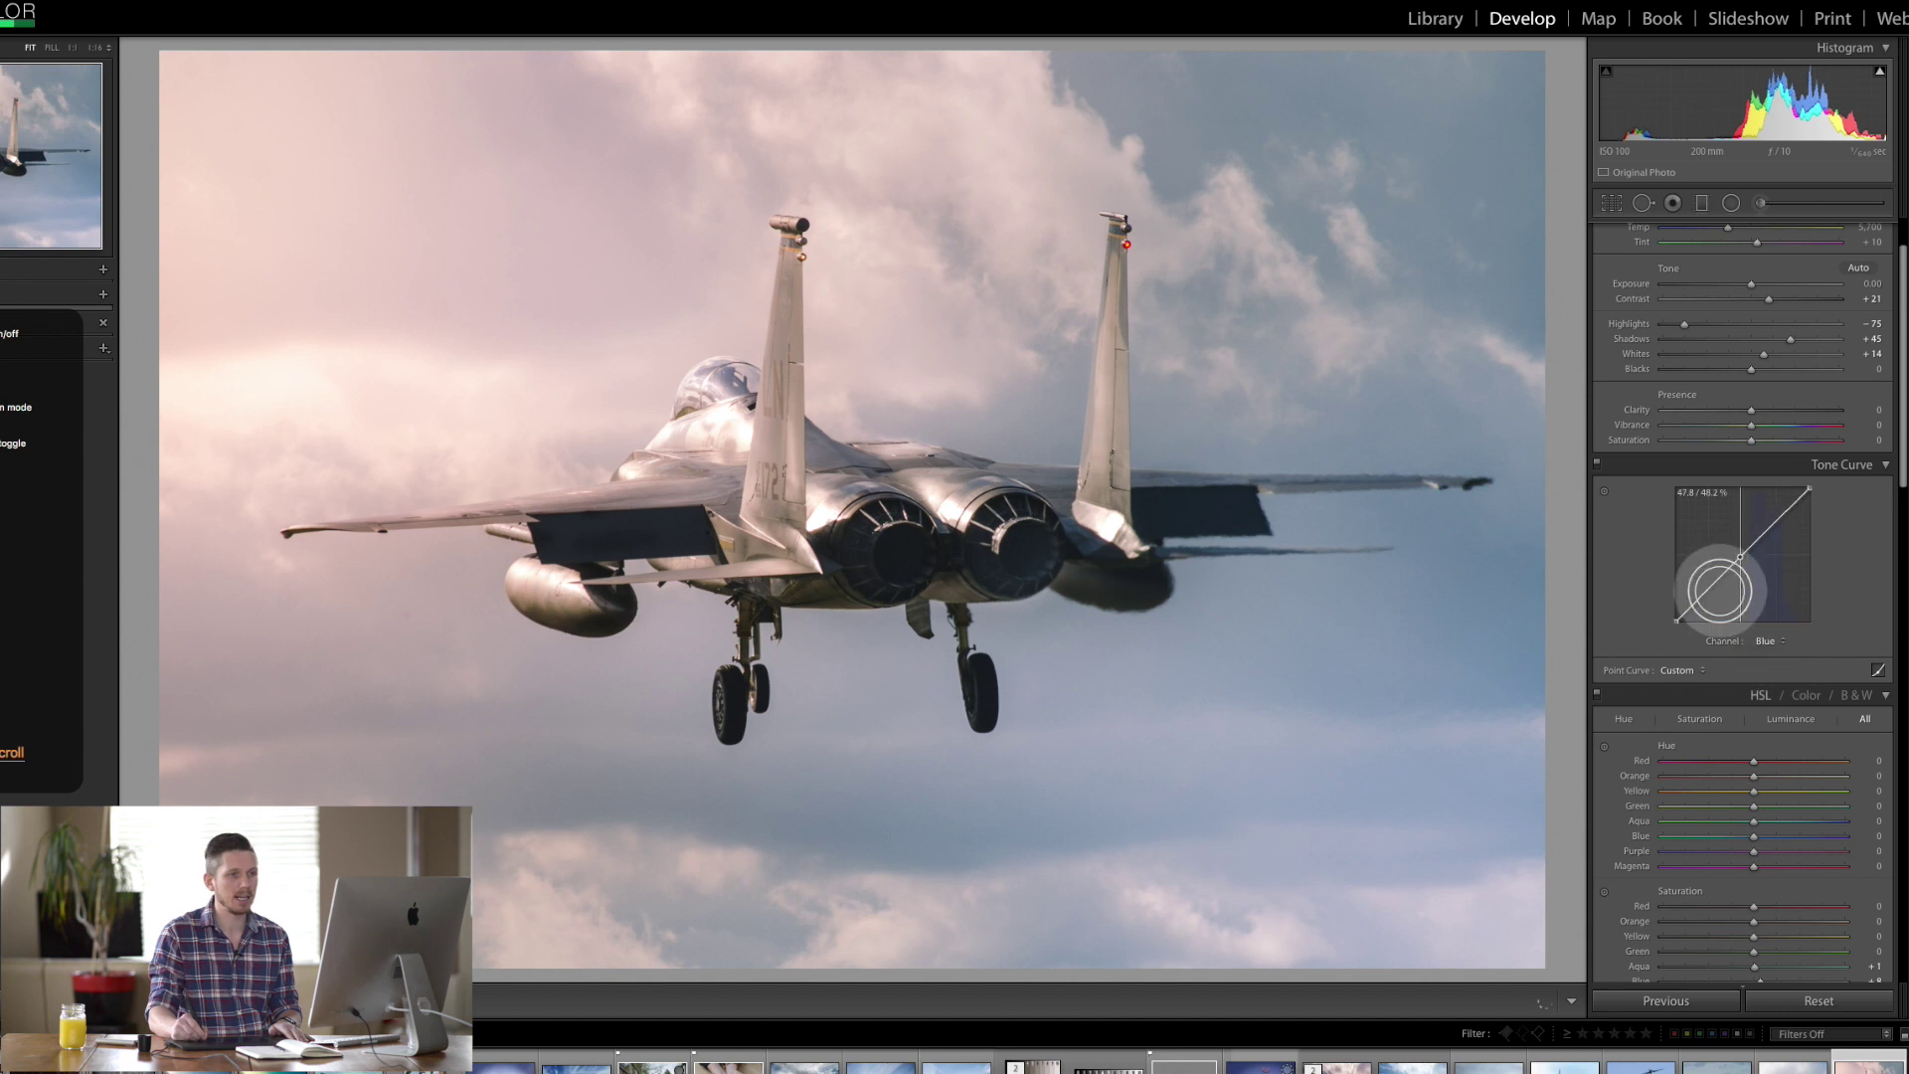
drag(1705, 593, 1707, 594)
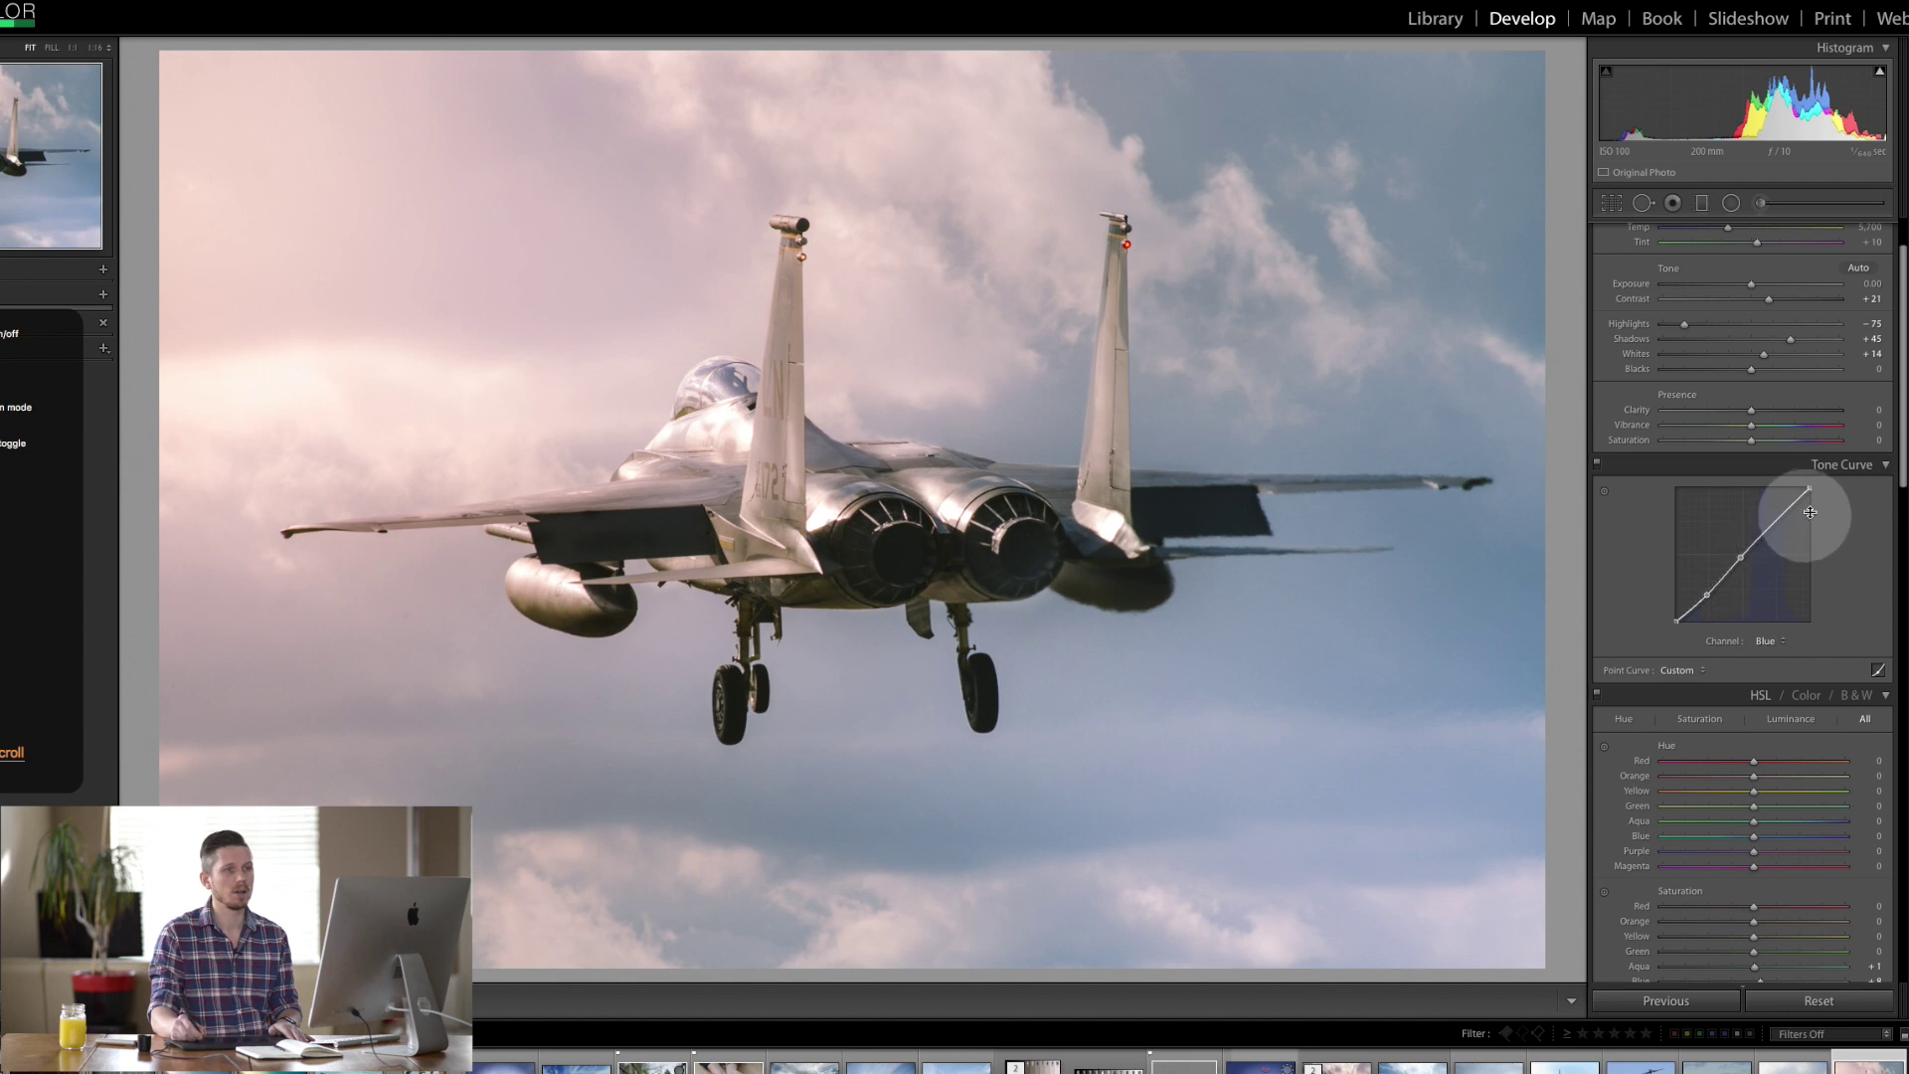
Step: Set Clarity to +20 and compare the result against the unedited original
click(1886, 466)
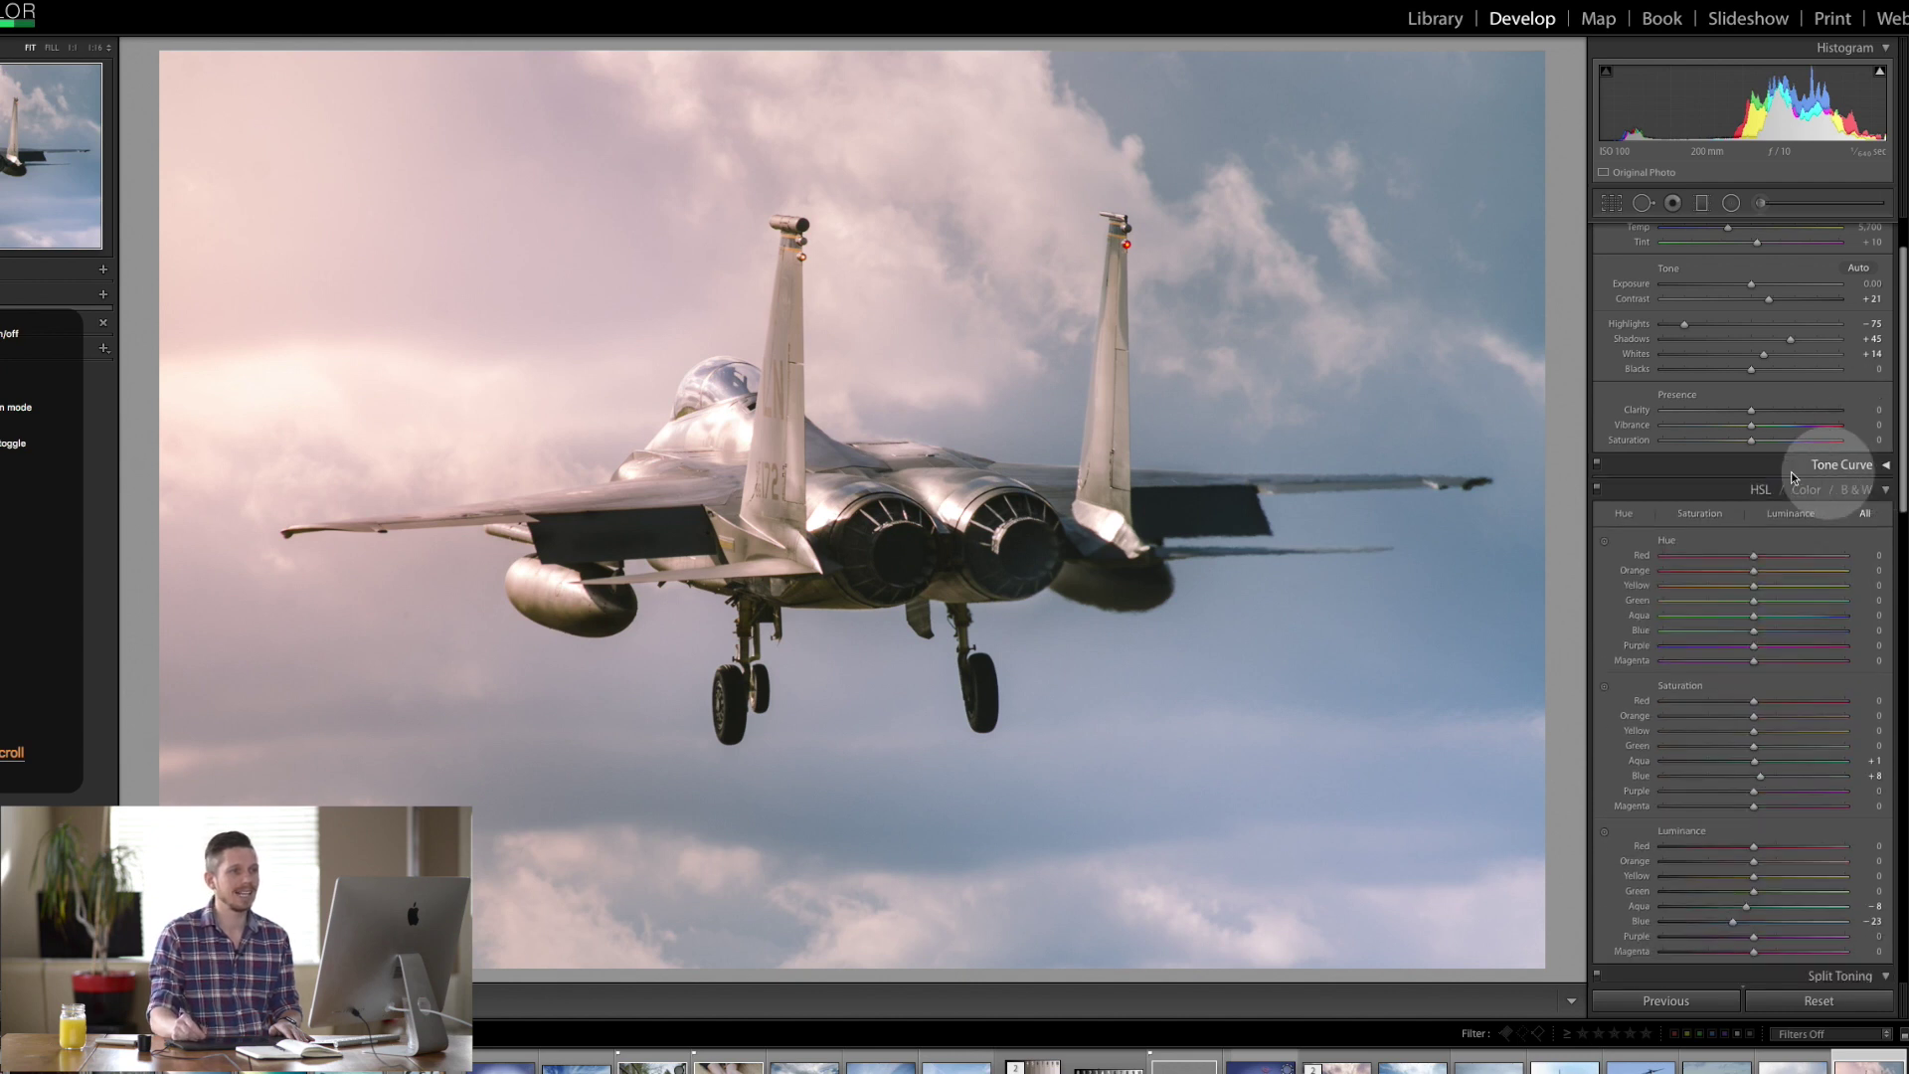
mouse_move(1757, 410)
mouse_down()
mouse_move(1791, 416)
mouse_move(1769, 417)
mouse_up()
click(1659, 640)
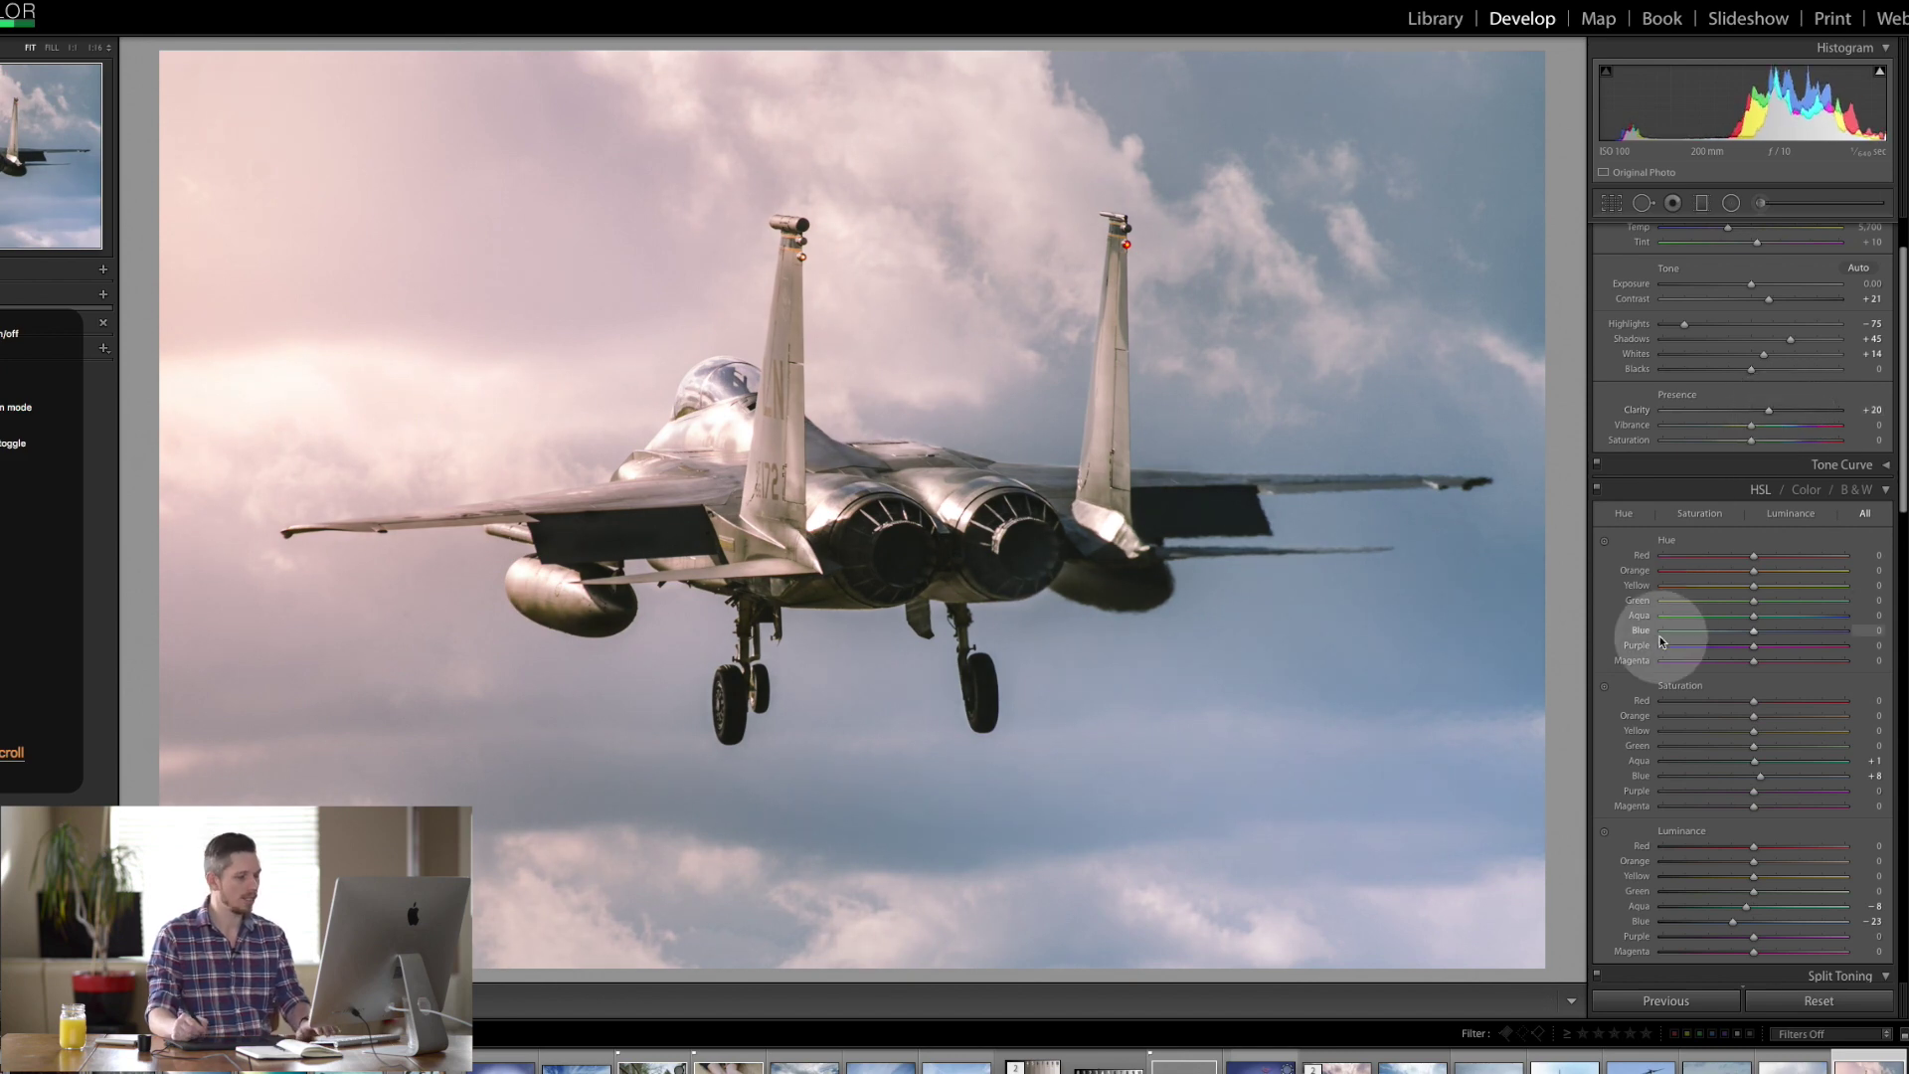
key(backslash)
key(backslash)
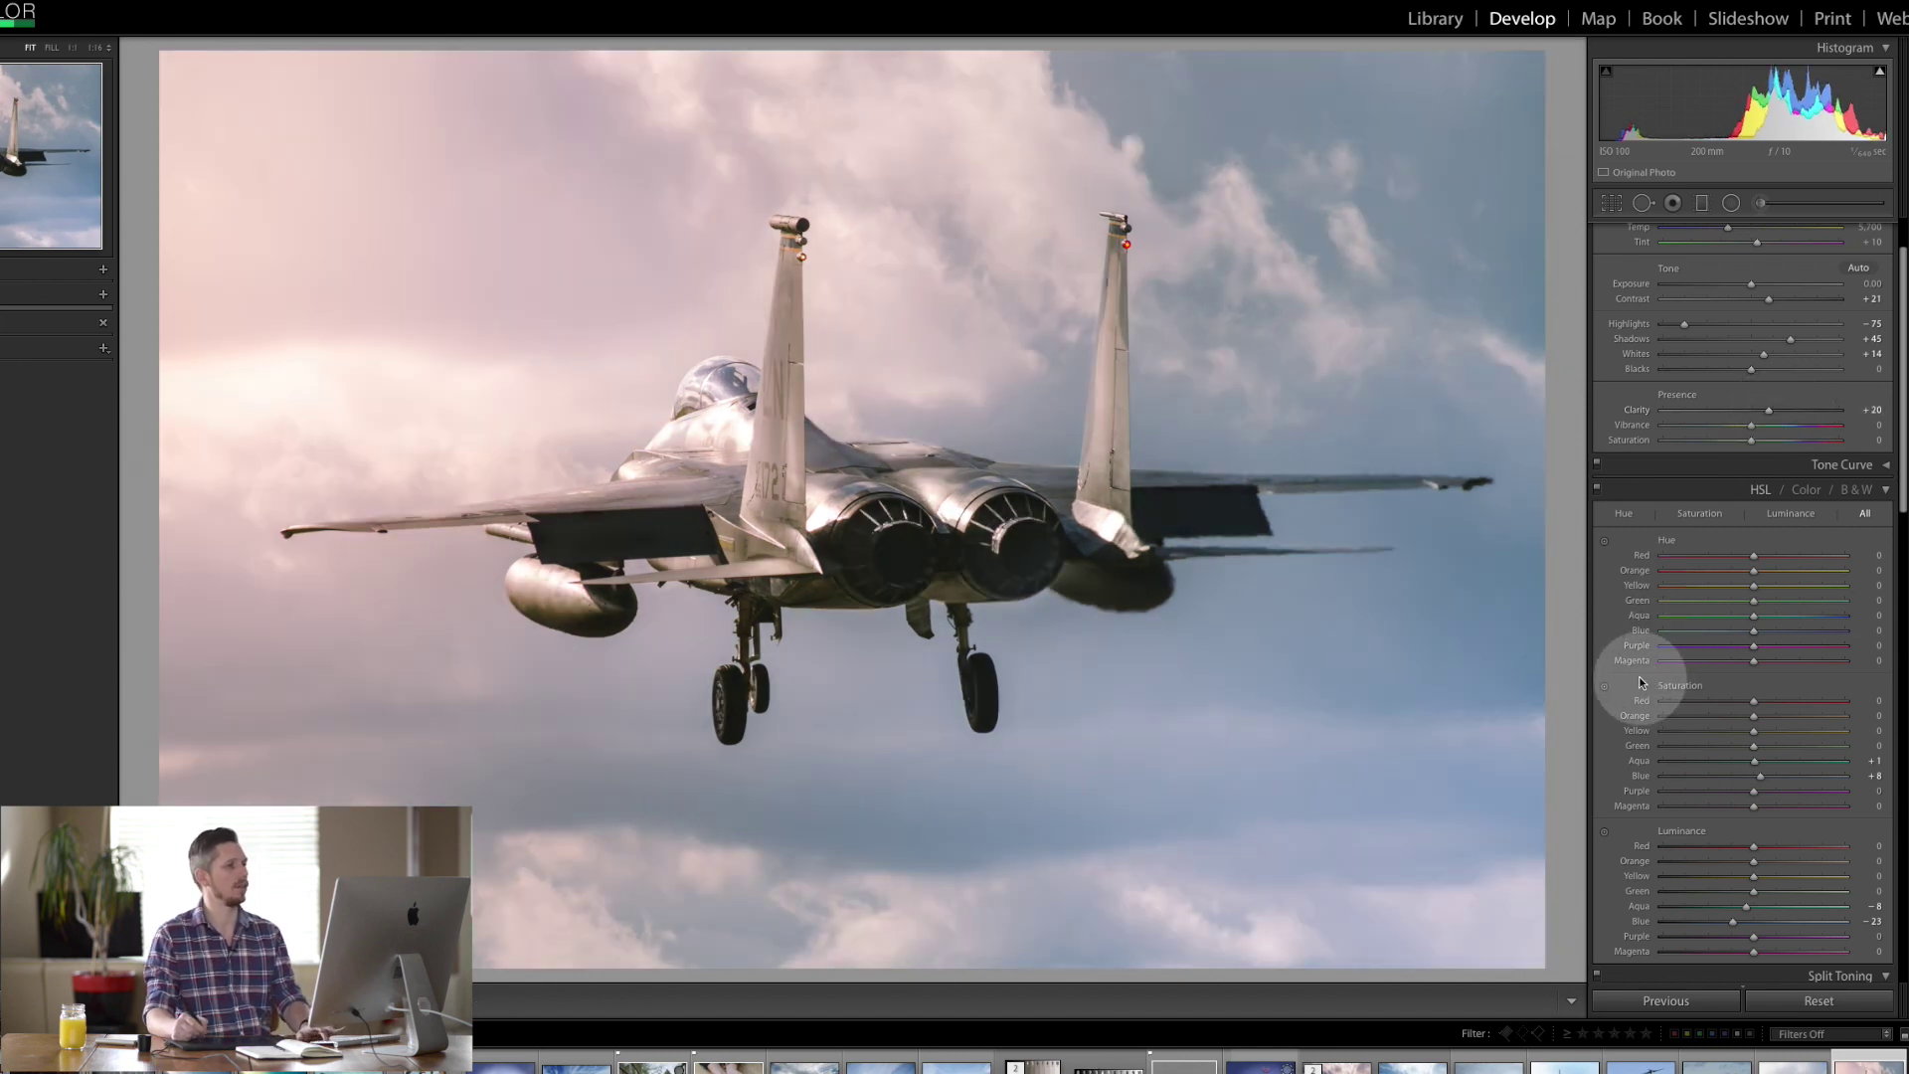
key(backslash)
key(backslash)
key(backslash)
key(backslash)
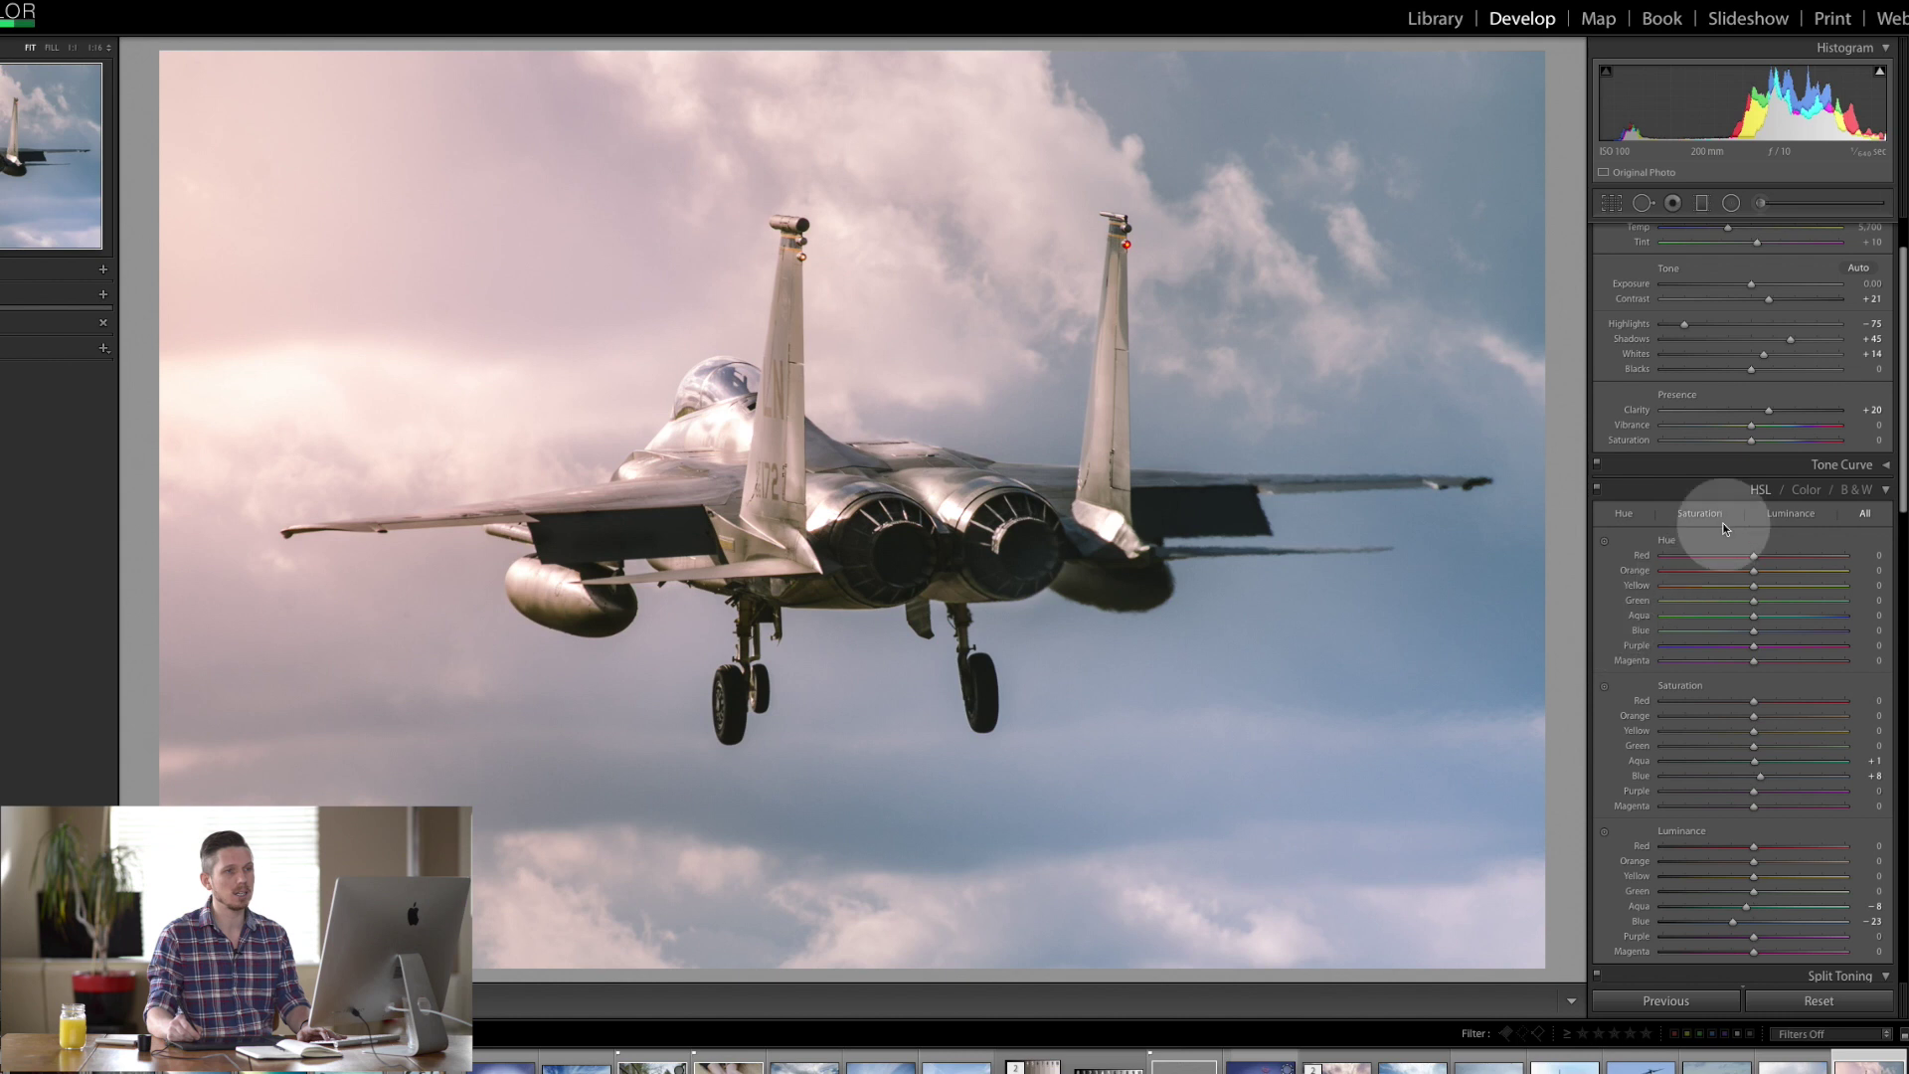
drag(1903, 378, 1901, 696)
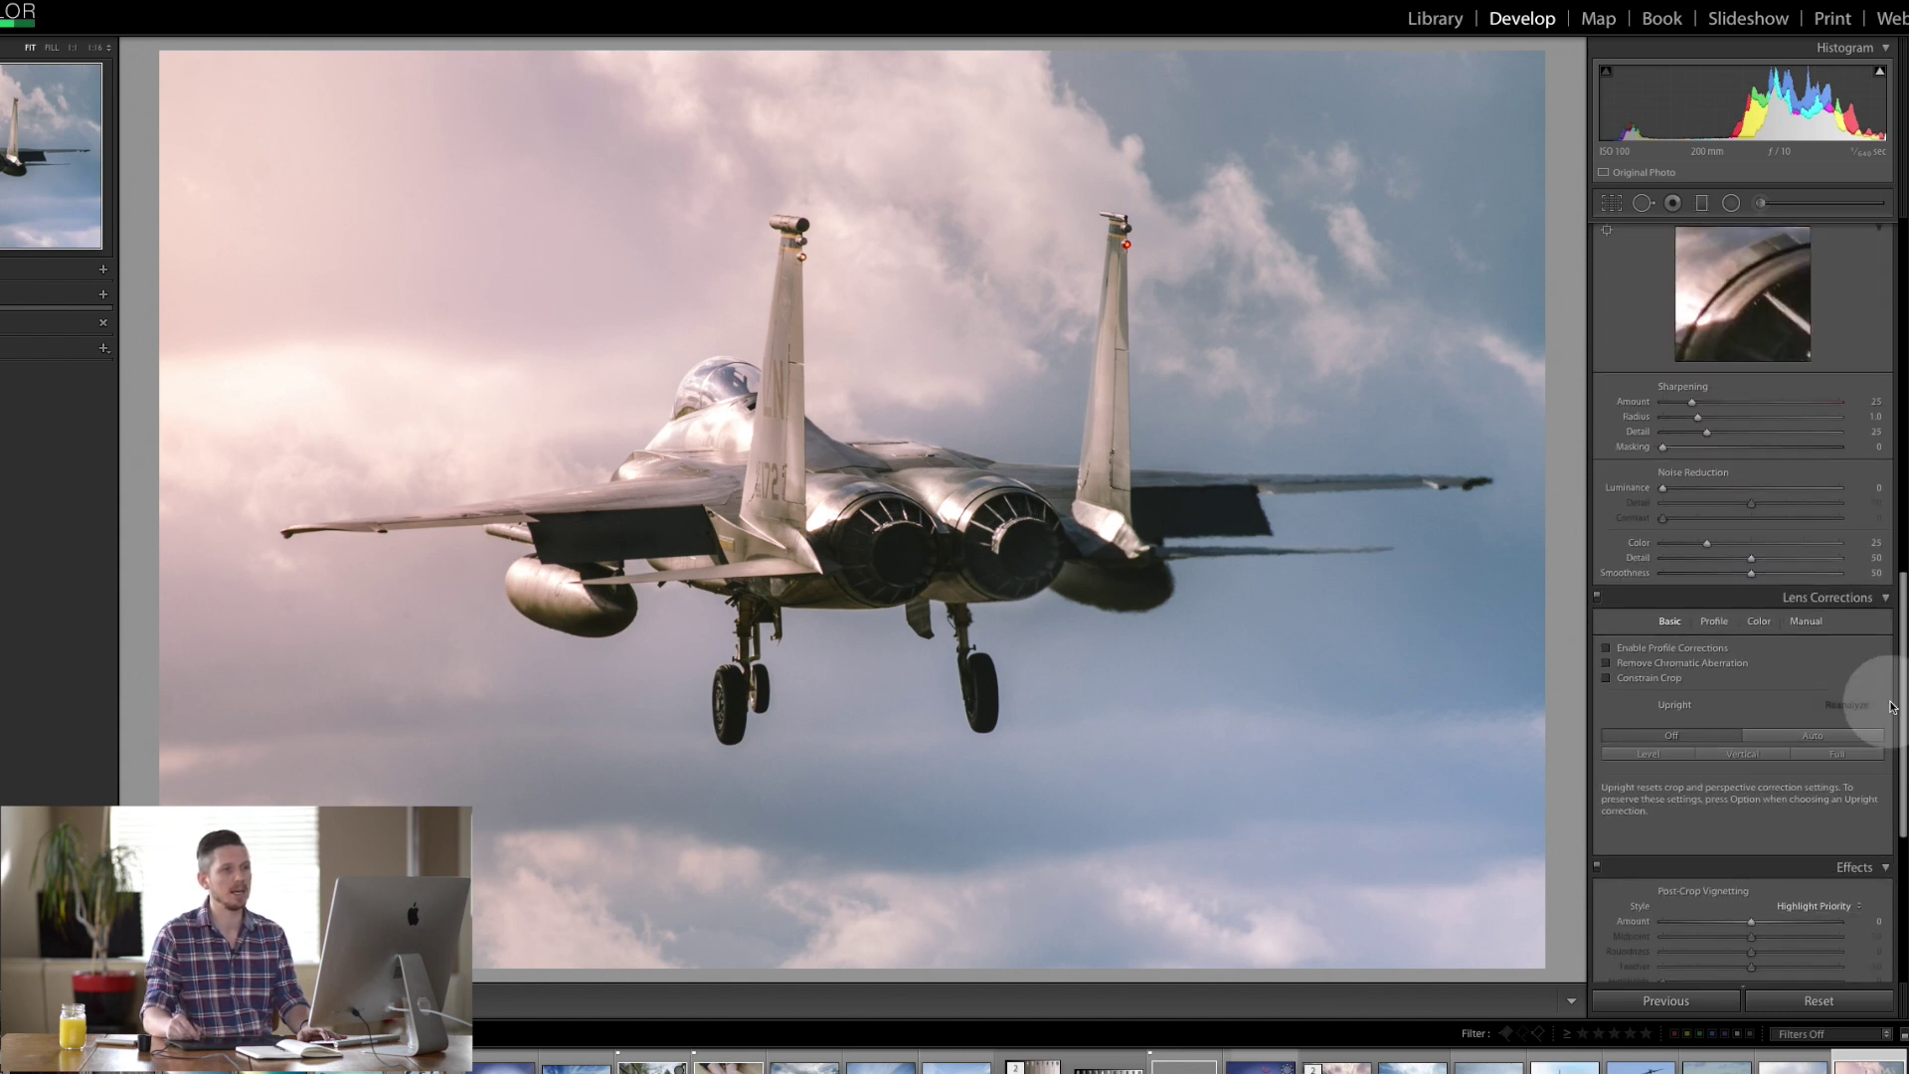
Step: Set Sharpening Amount to 44 and Masking to 80 to keep the sky smooth
drag(1691, 400, 1739, 403)
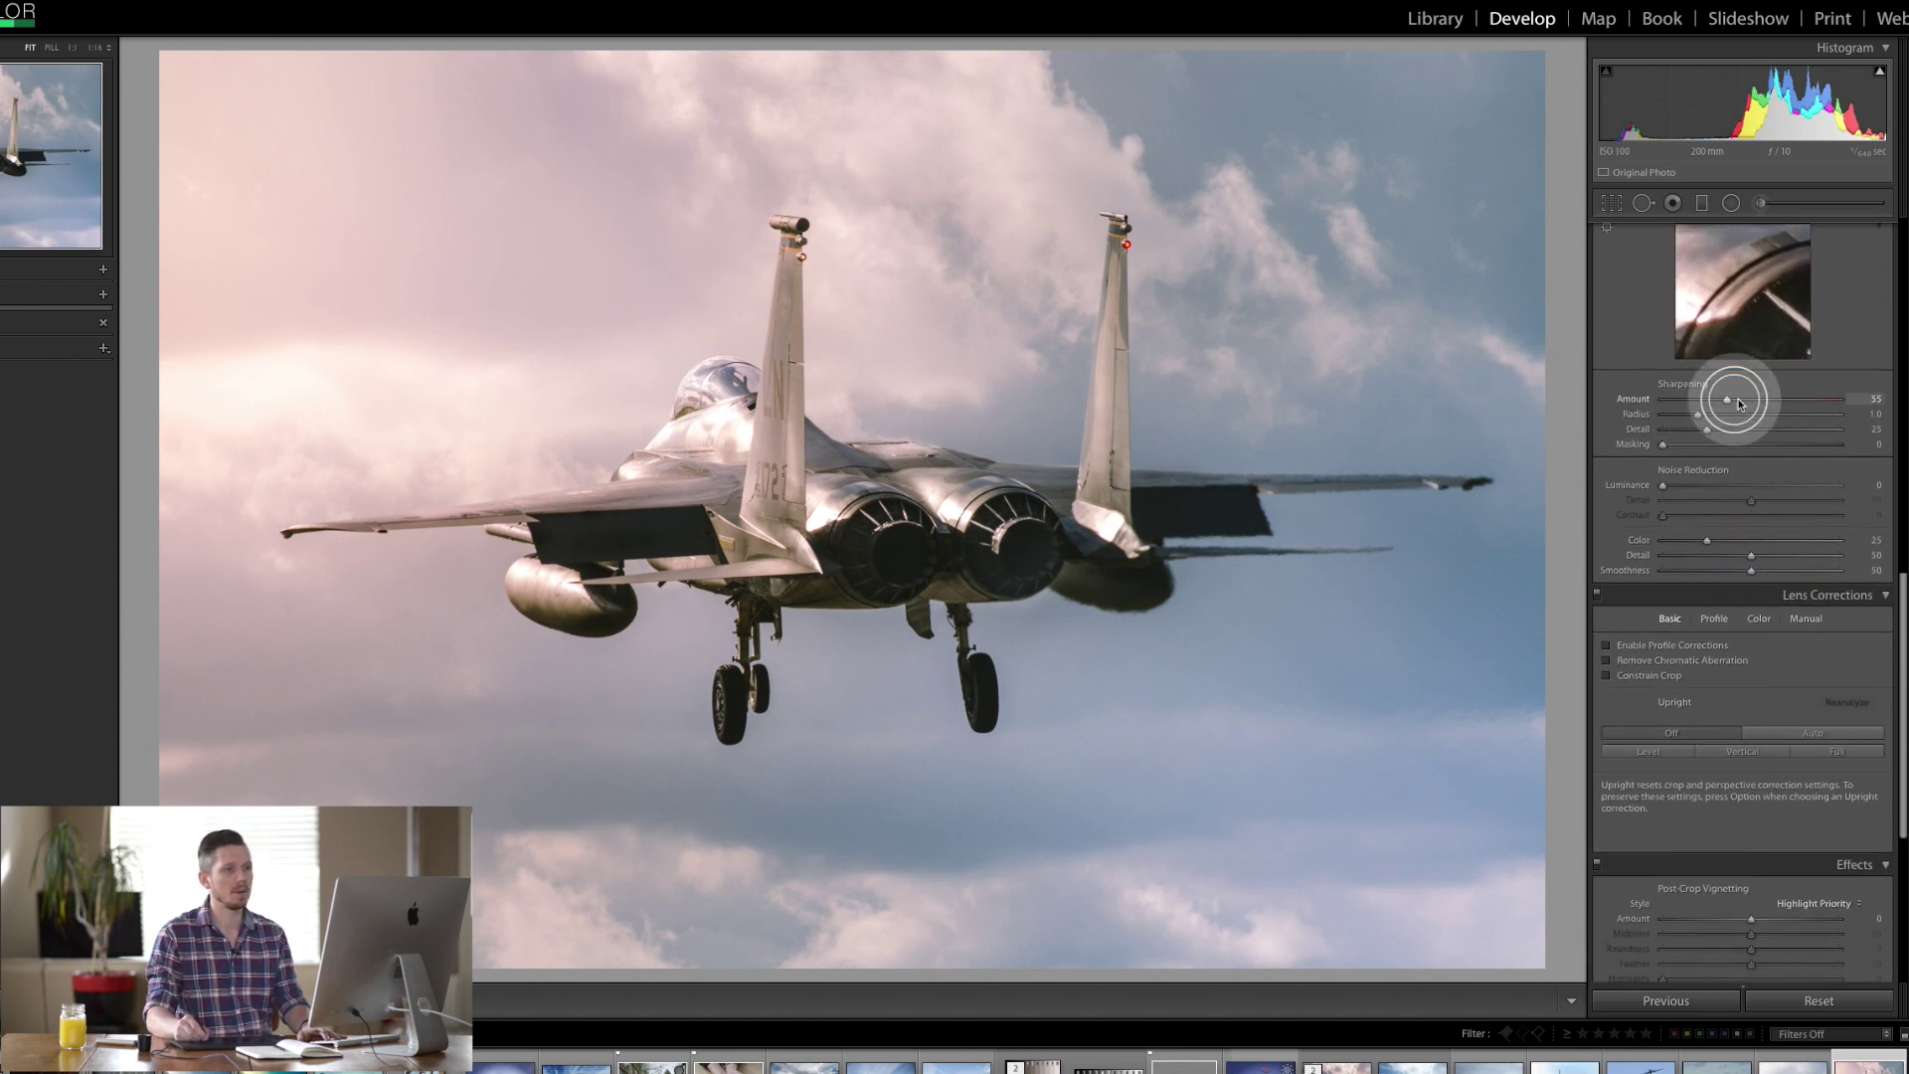
click(1707, 419)
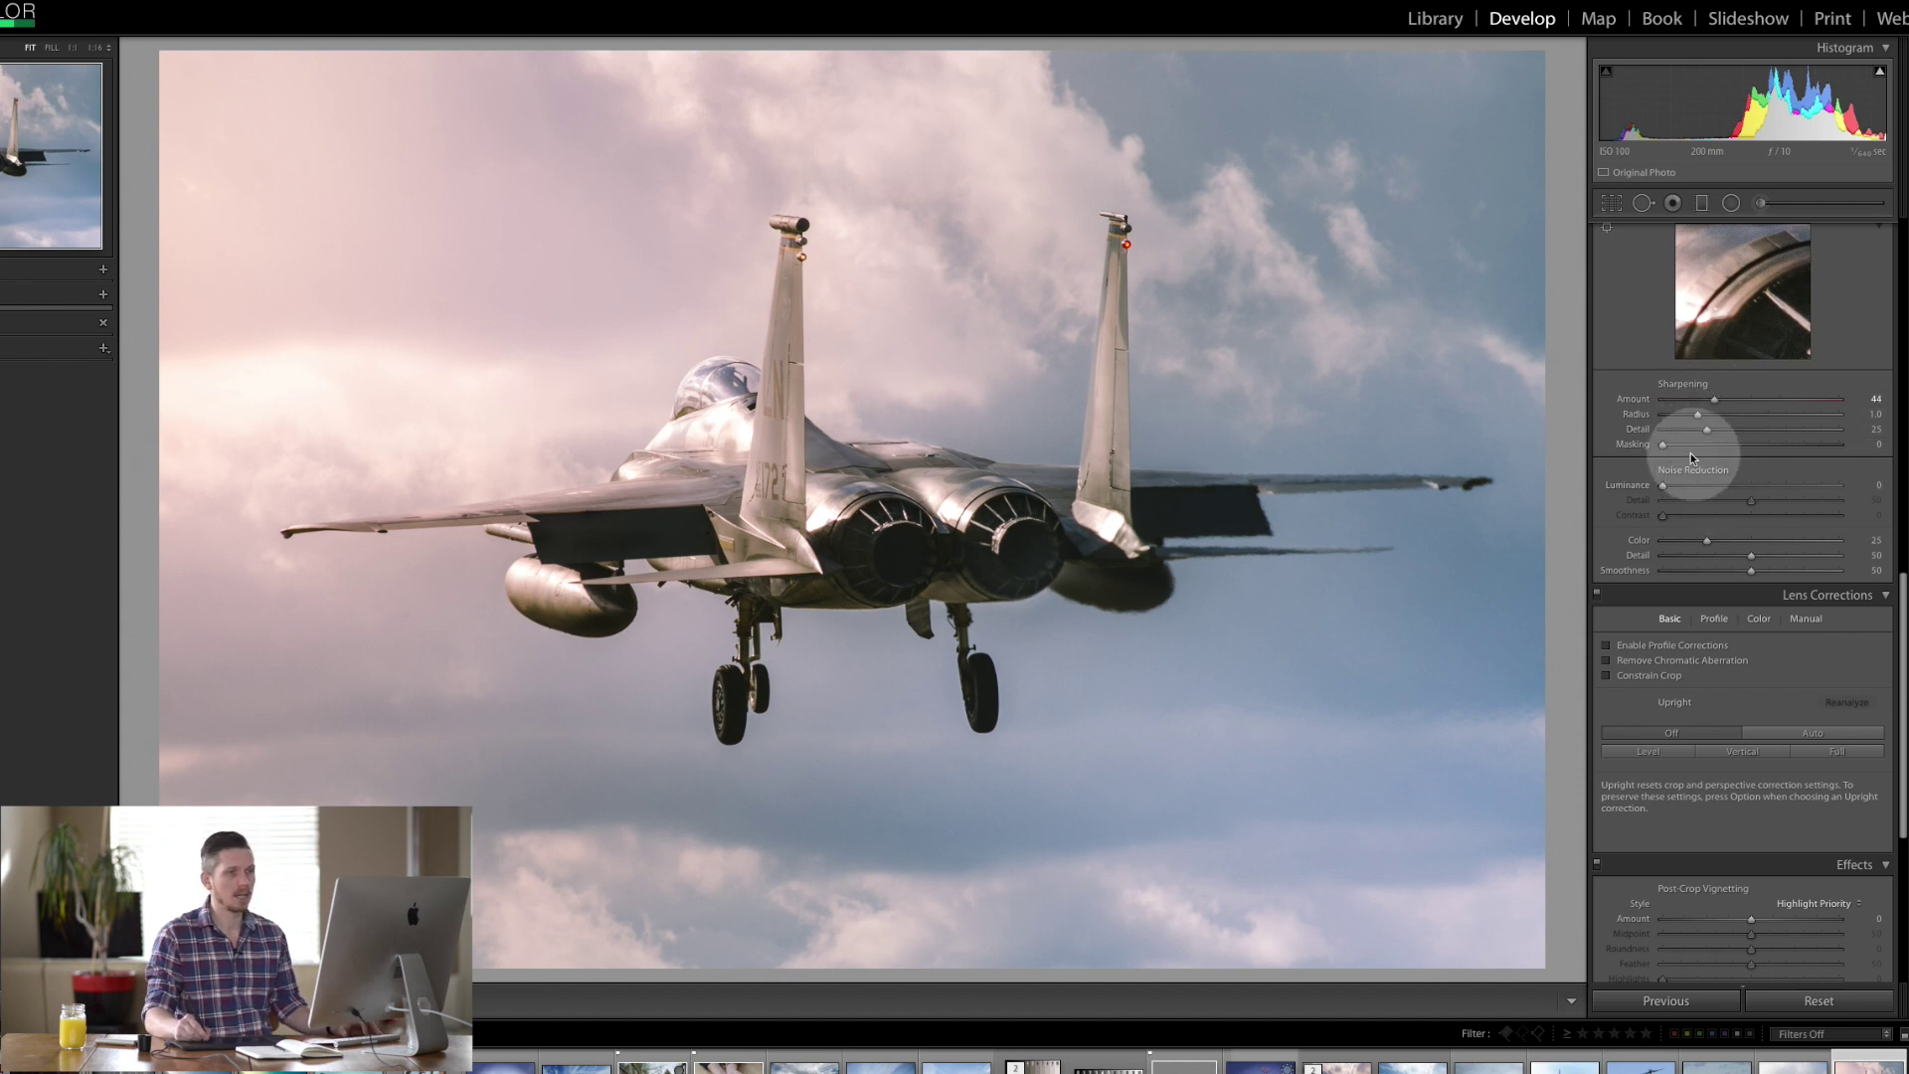
drag(1677, 447, 1805, 457)
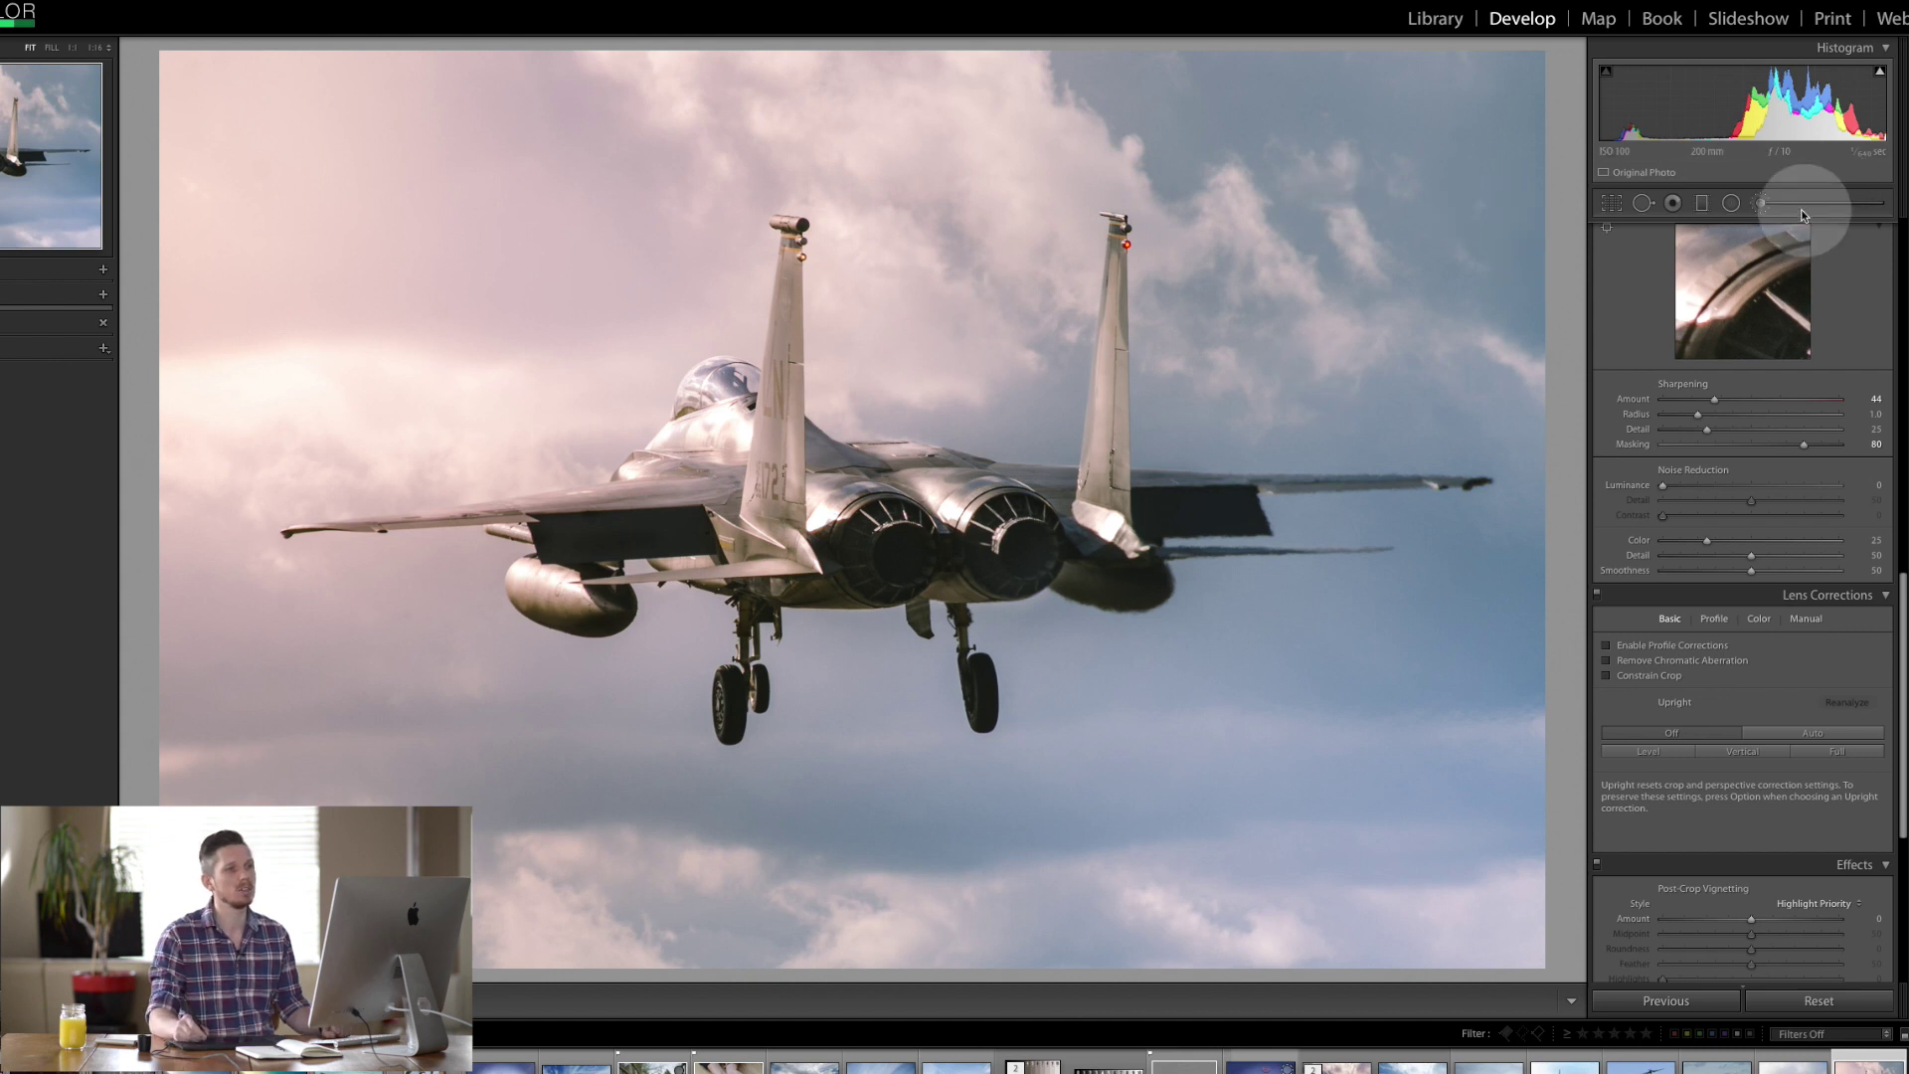
click(1756, 209)
Step: Brush the clouds with Highlights -32, Clarity 13 and Sharpness 12 at zero exposure, then close the brush
click(1760, 316)
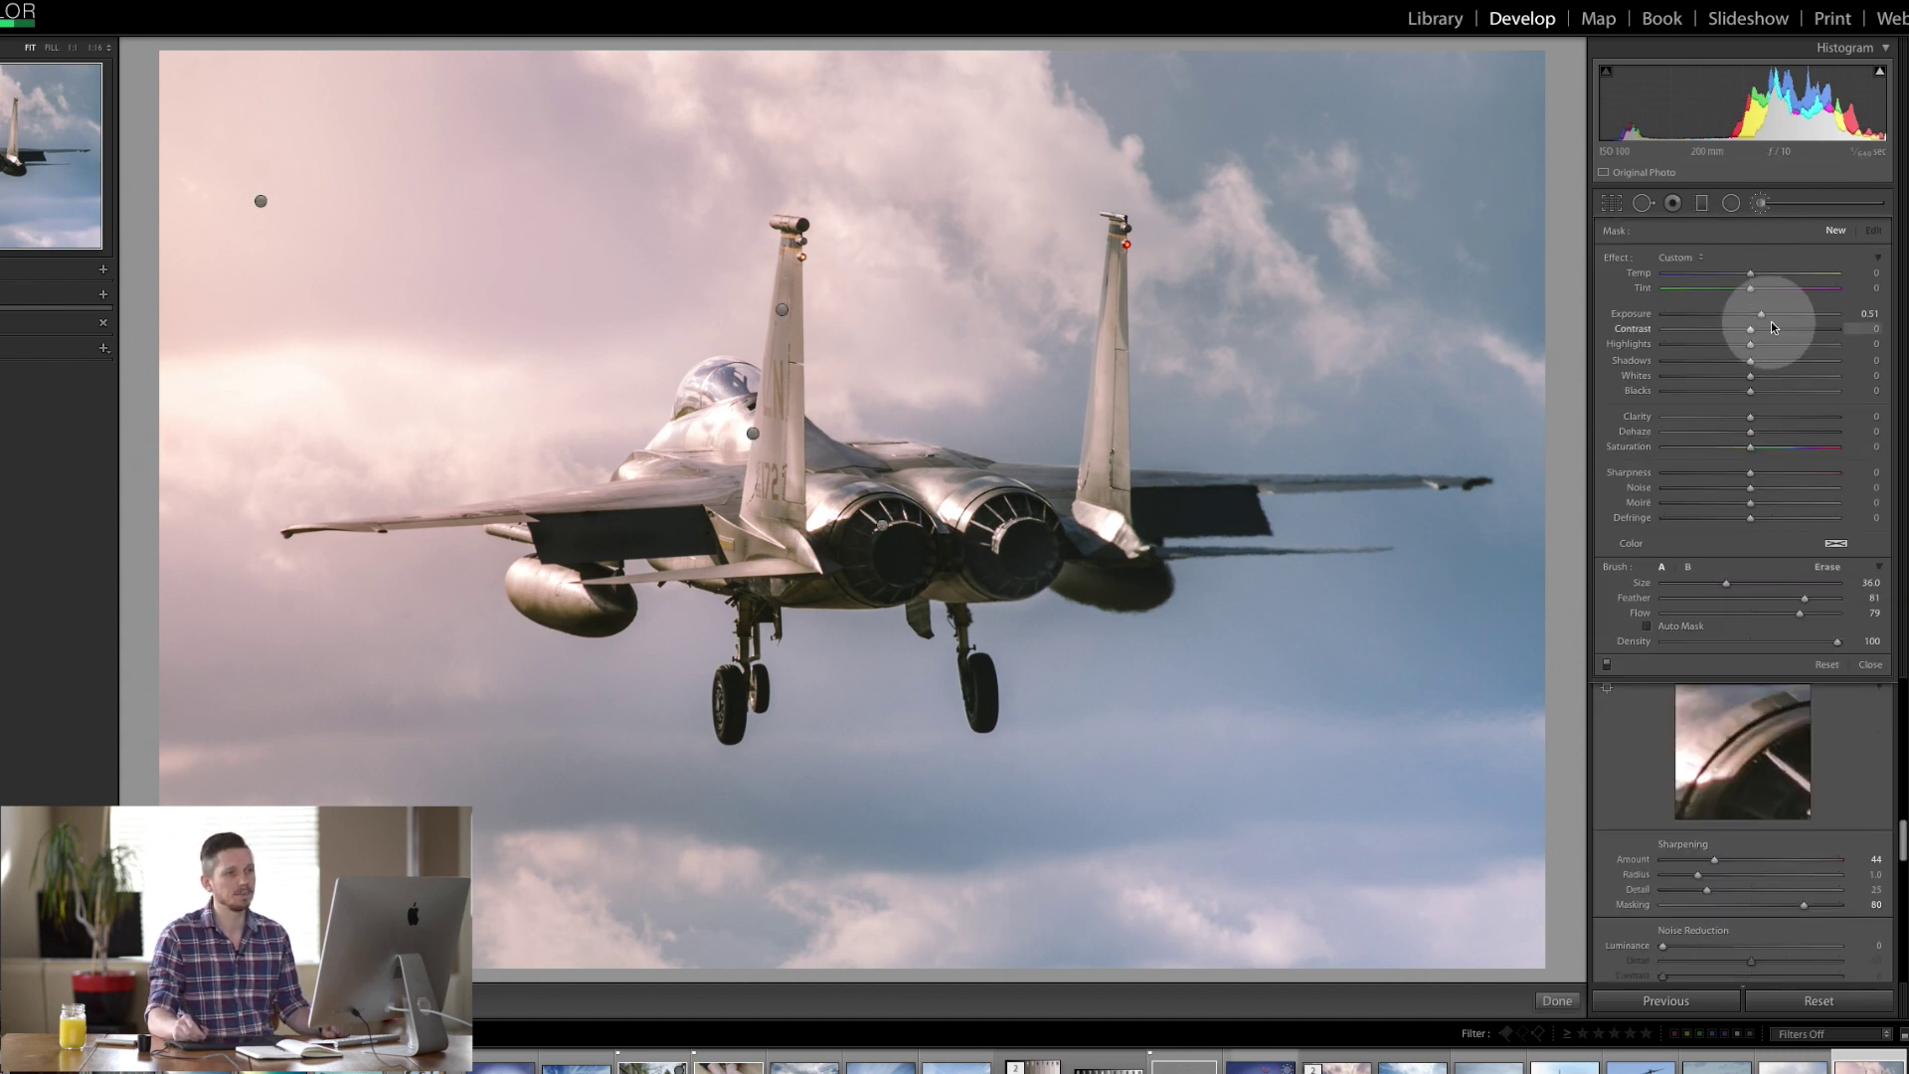
double_click(1620, 256)
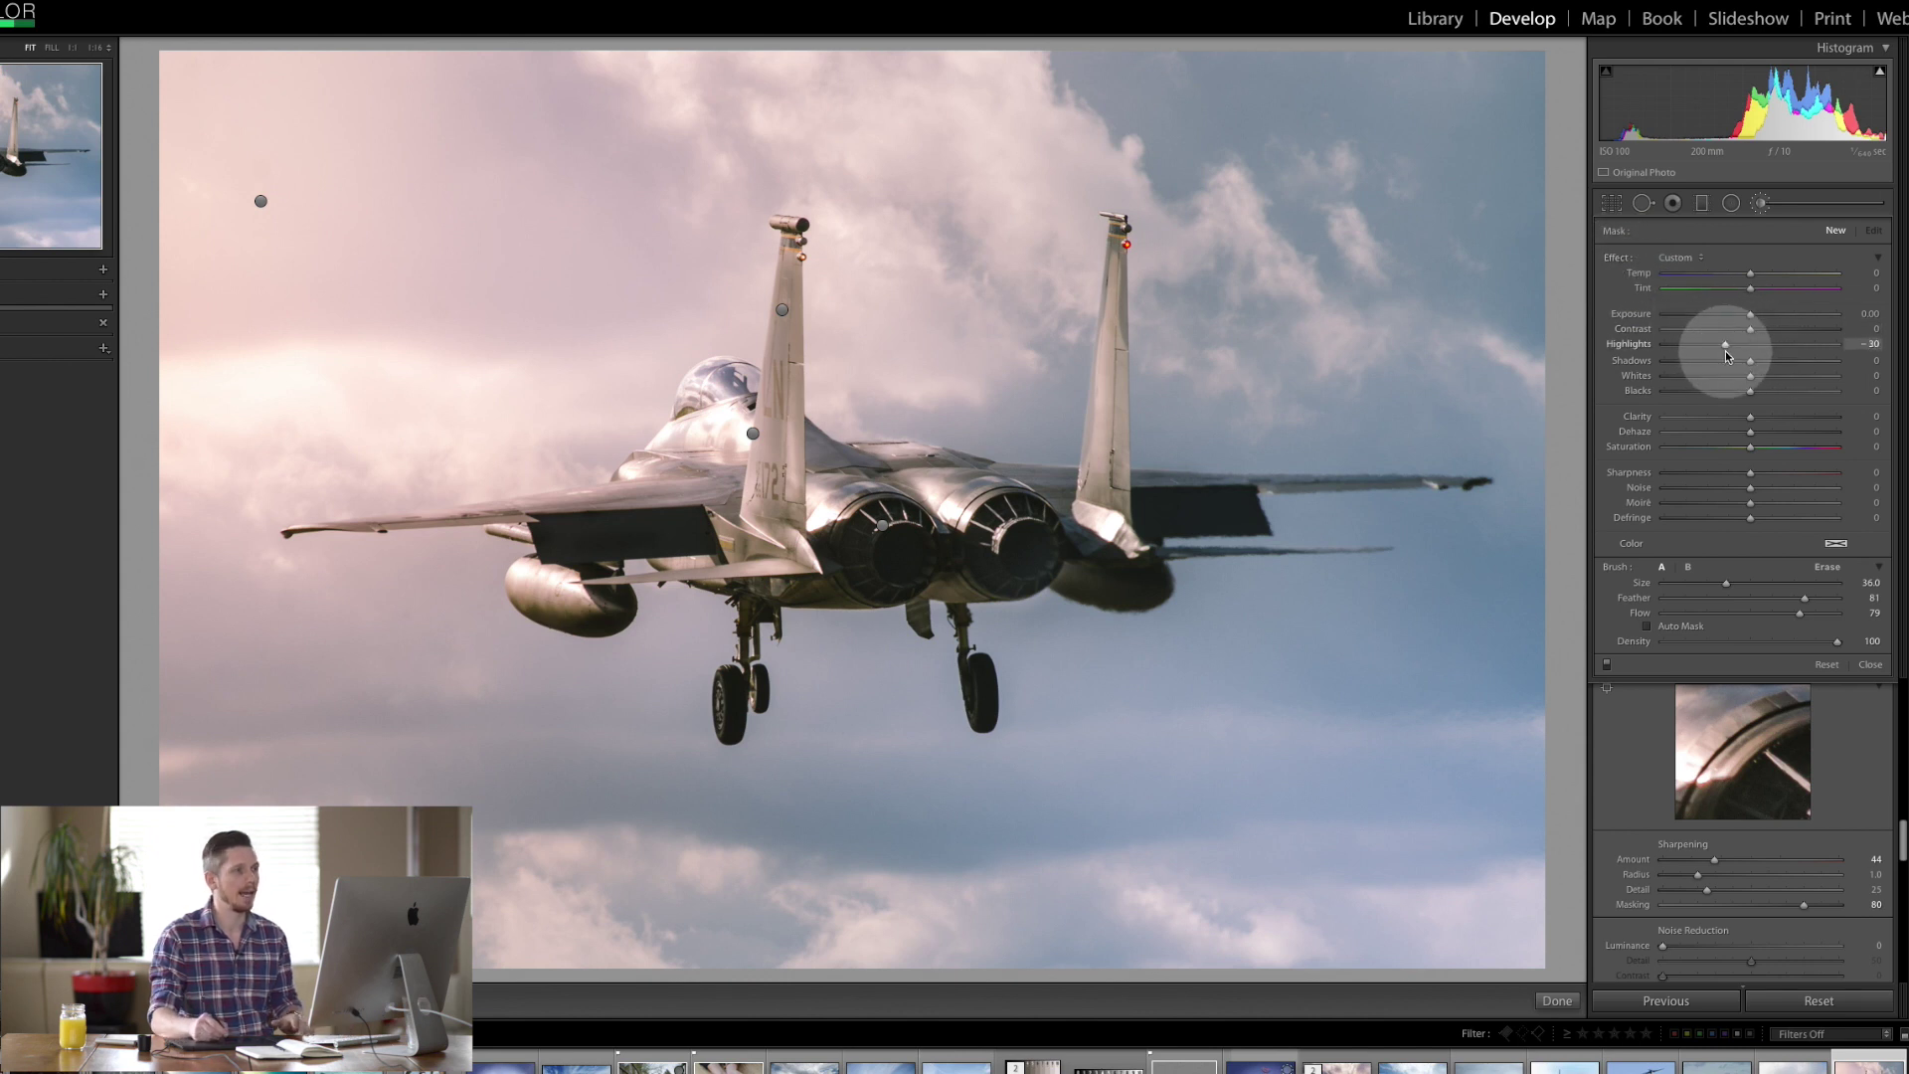
drag(1726, 350, 1723, 350)
scroll(1320, 255, down, 1)
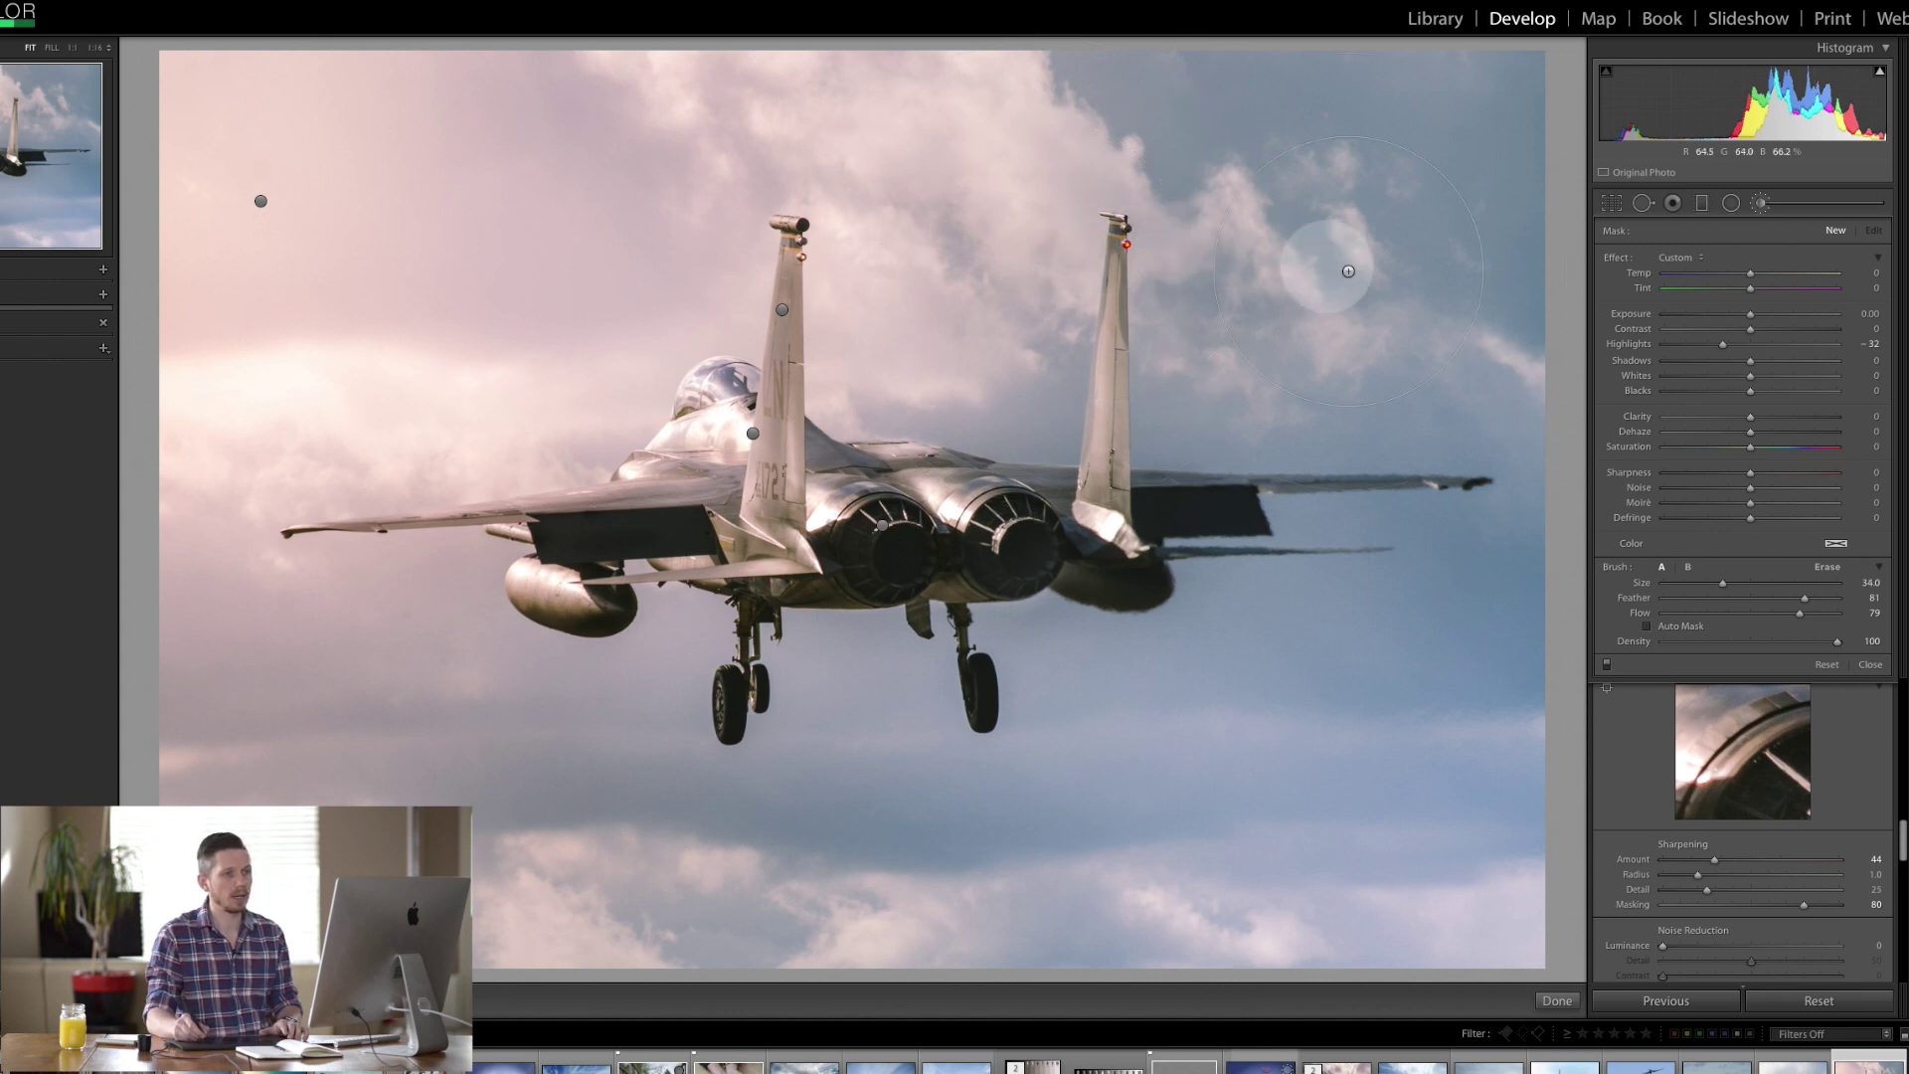
drag(1752, 417, 1762, 473)
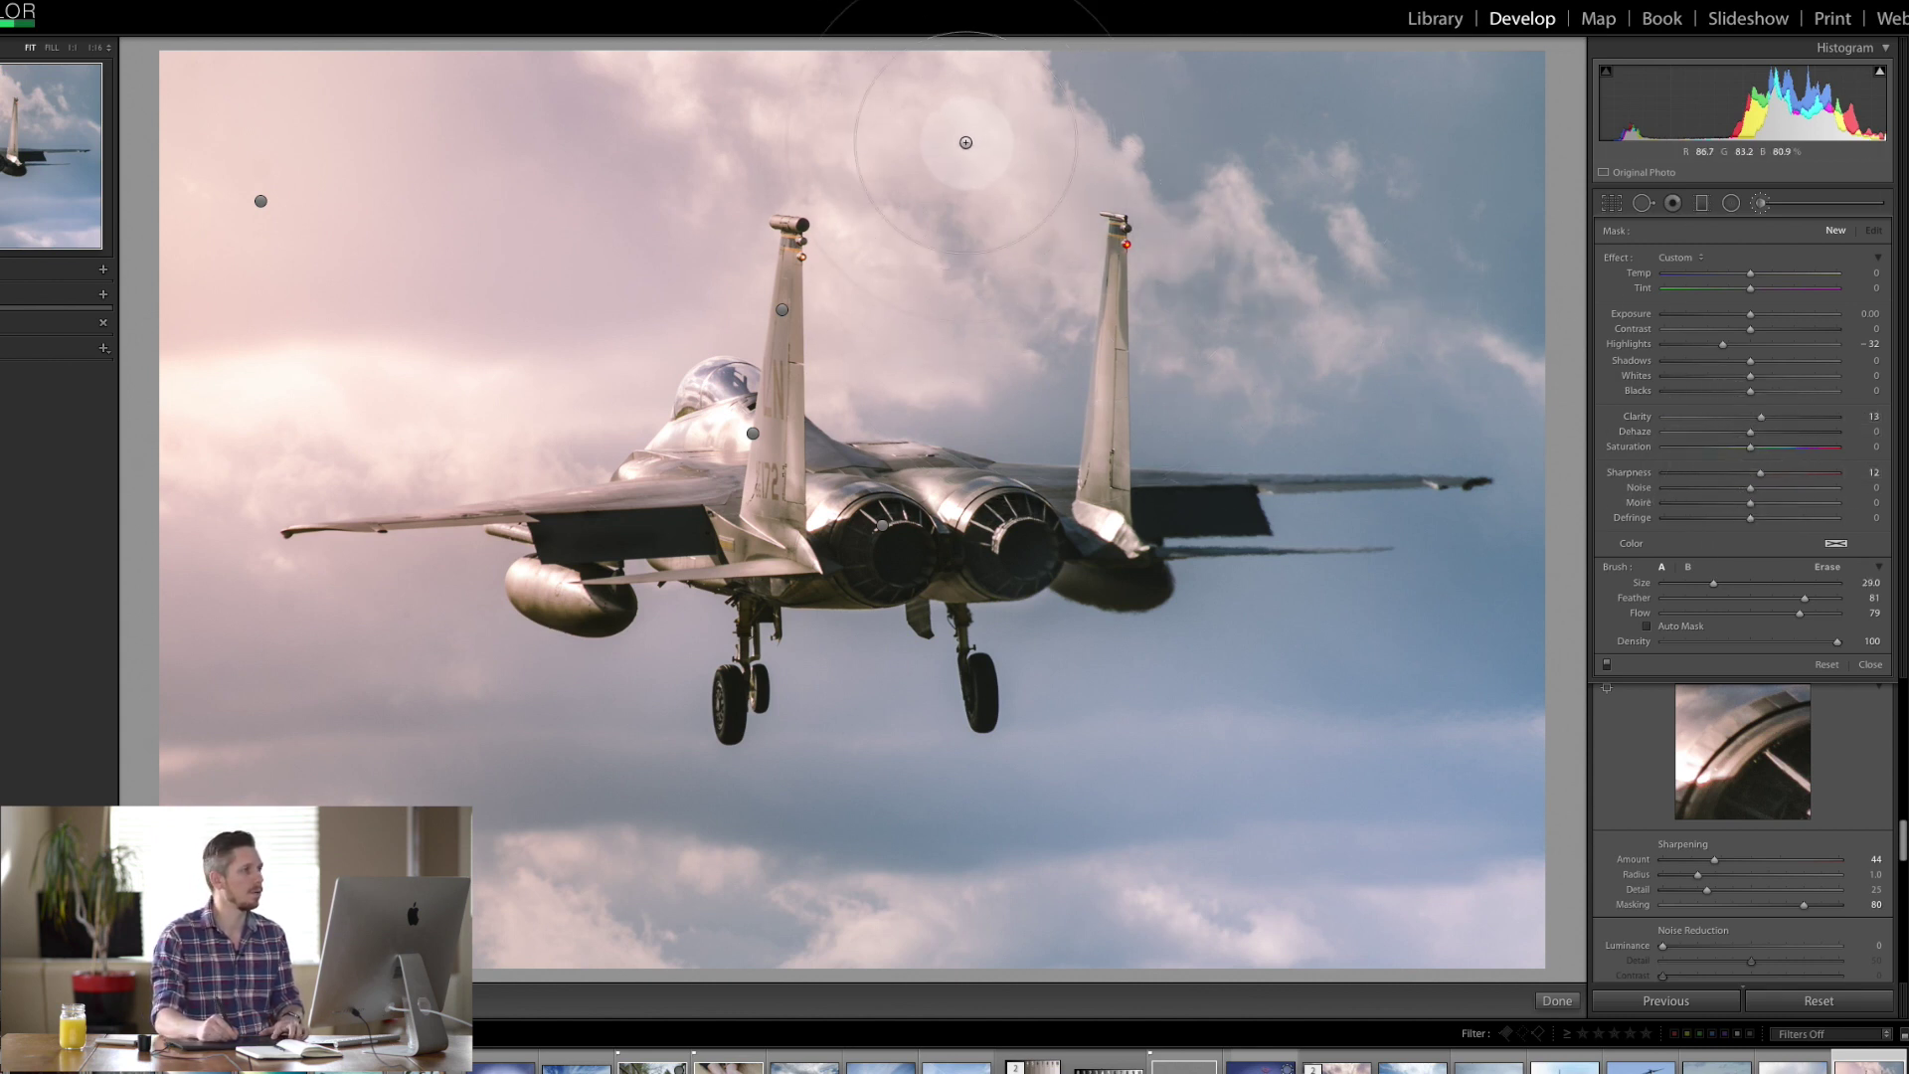
scroll(968, 342, down, 2)
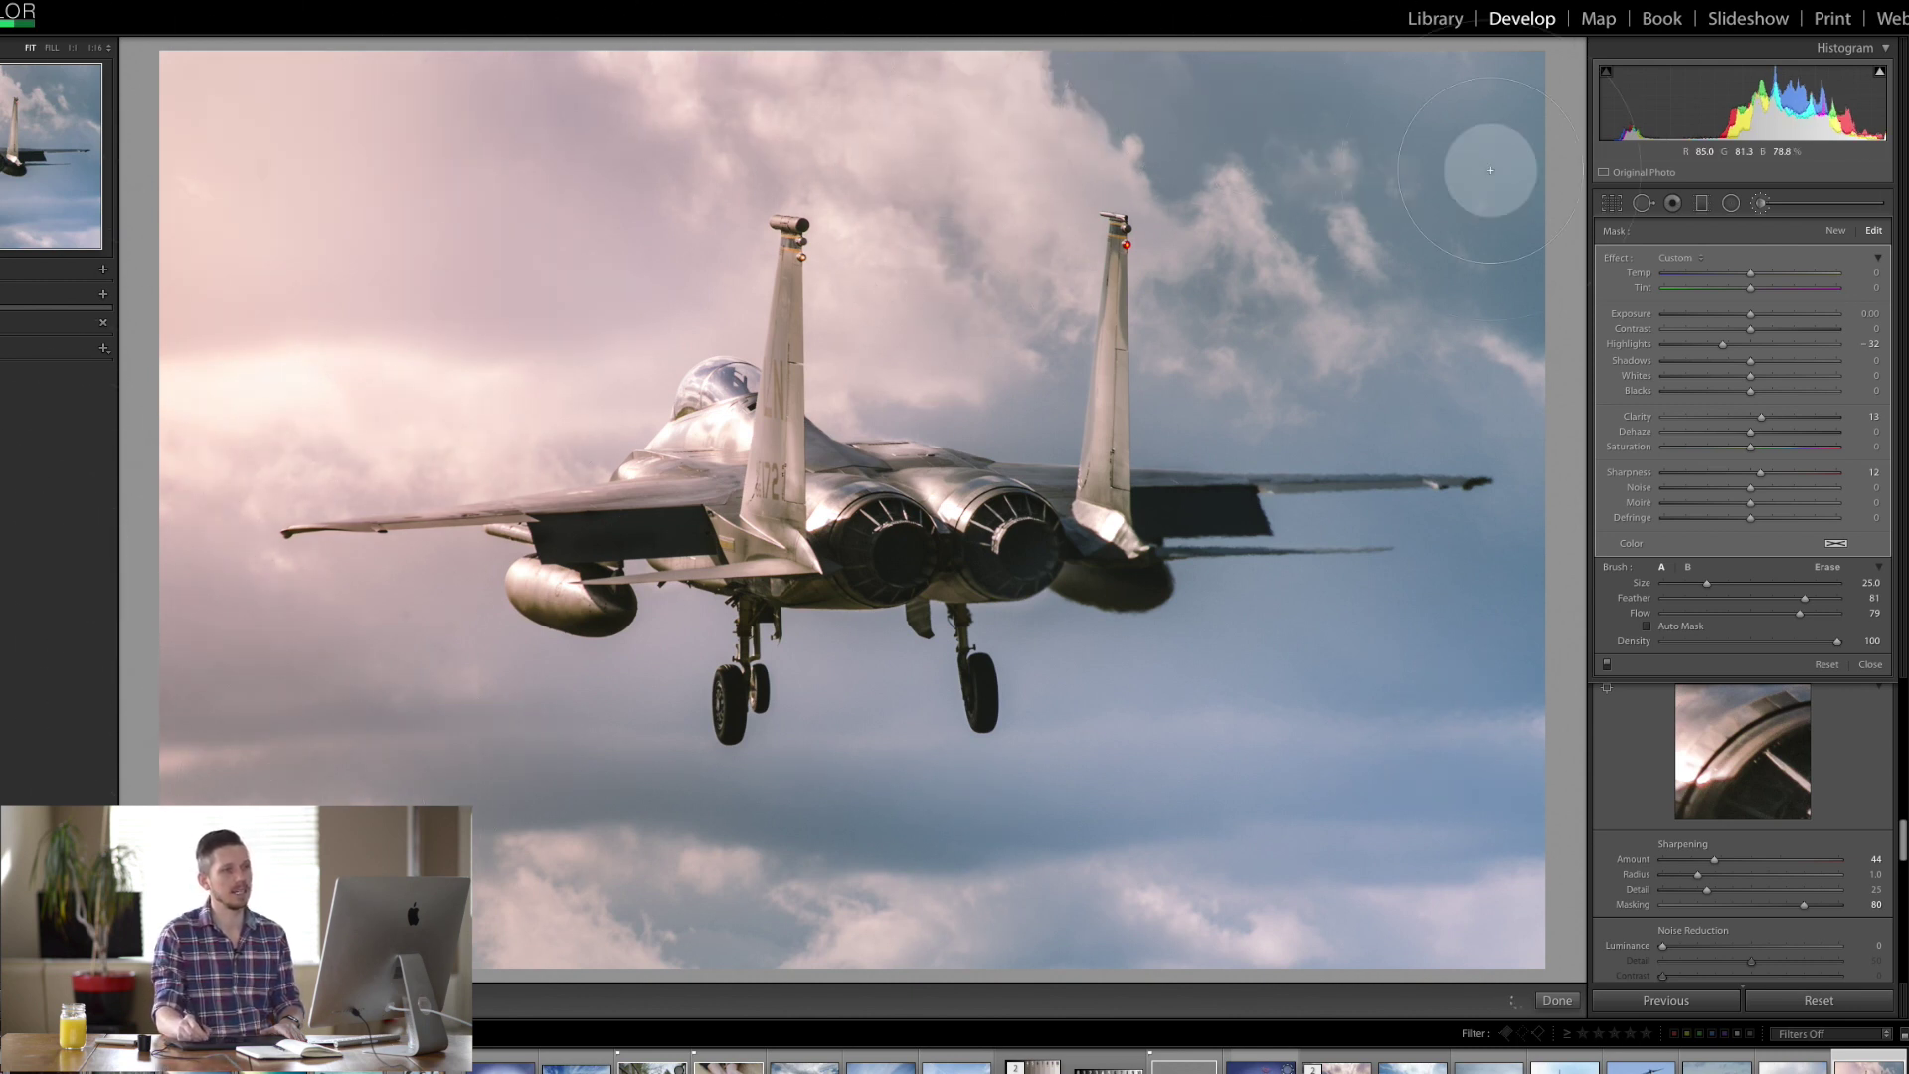
click(1757, 203)
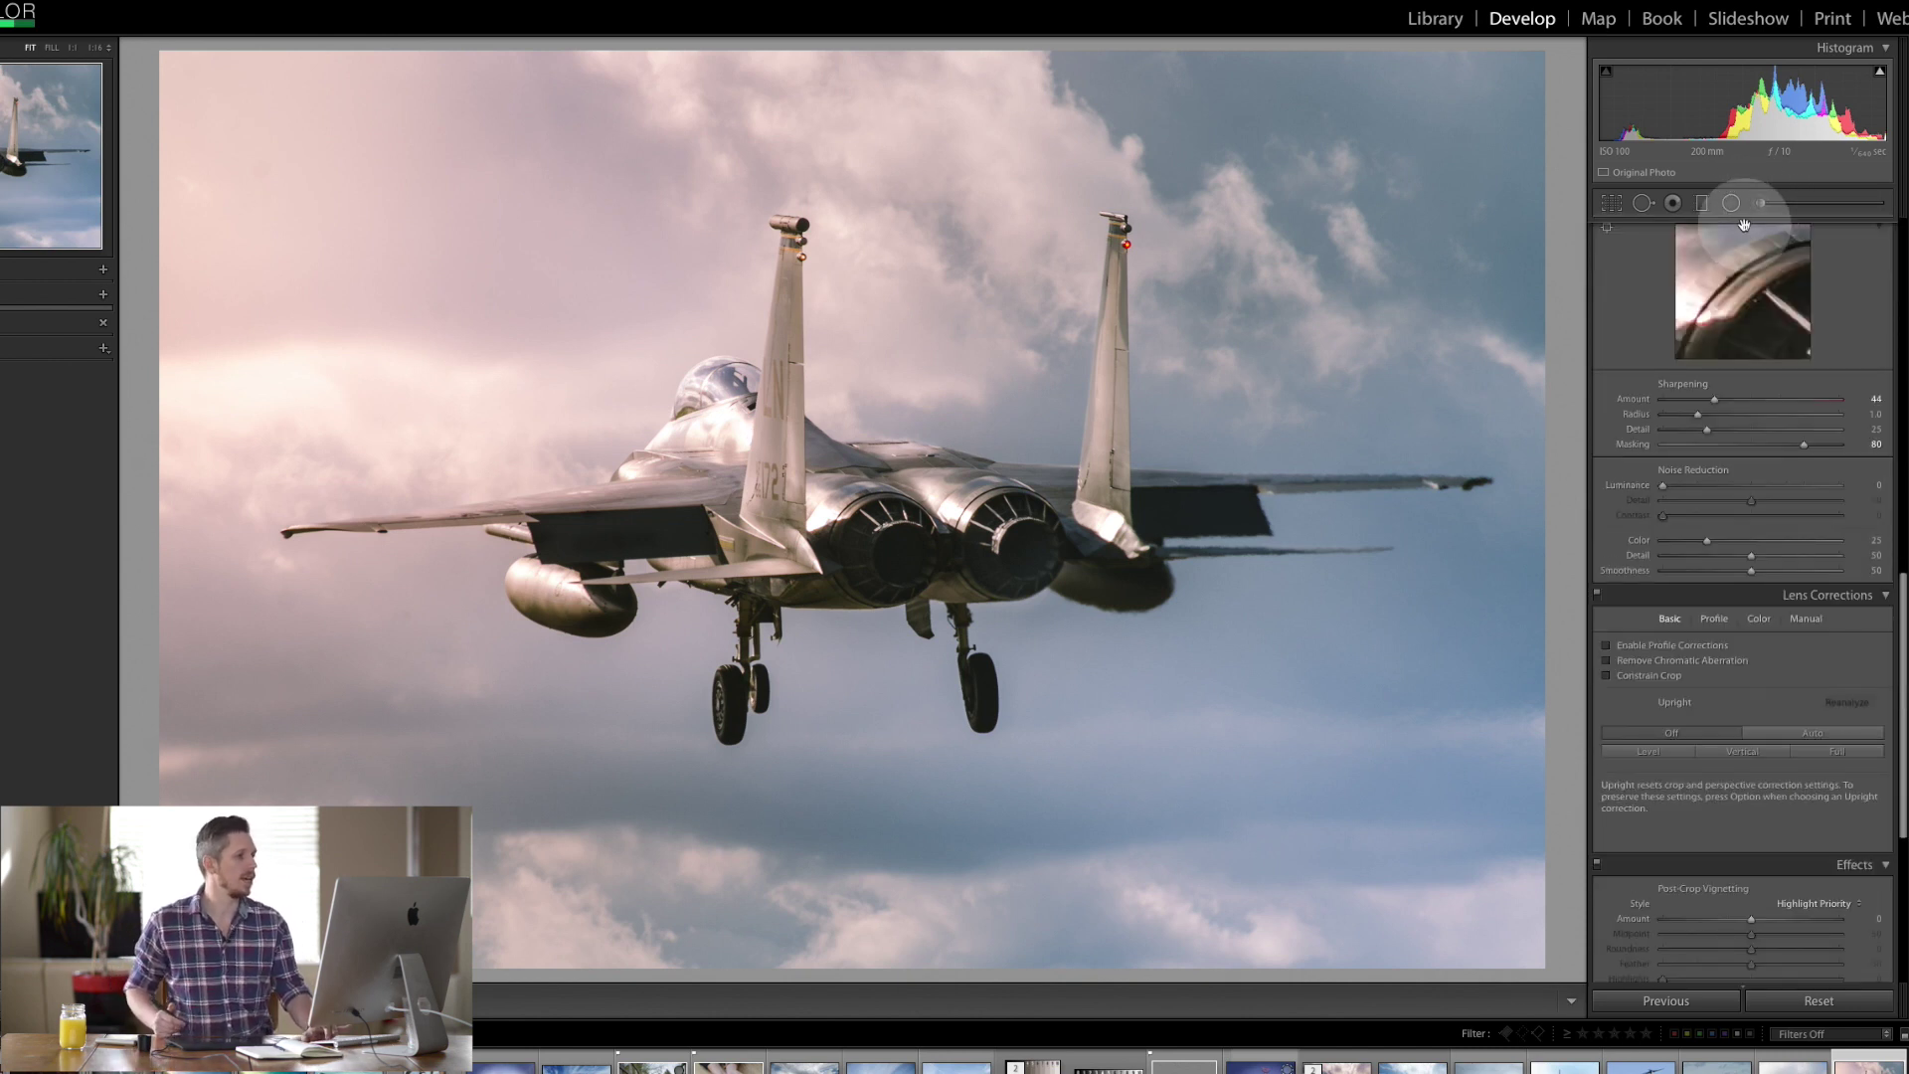
key(backslash)
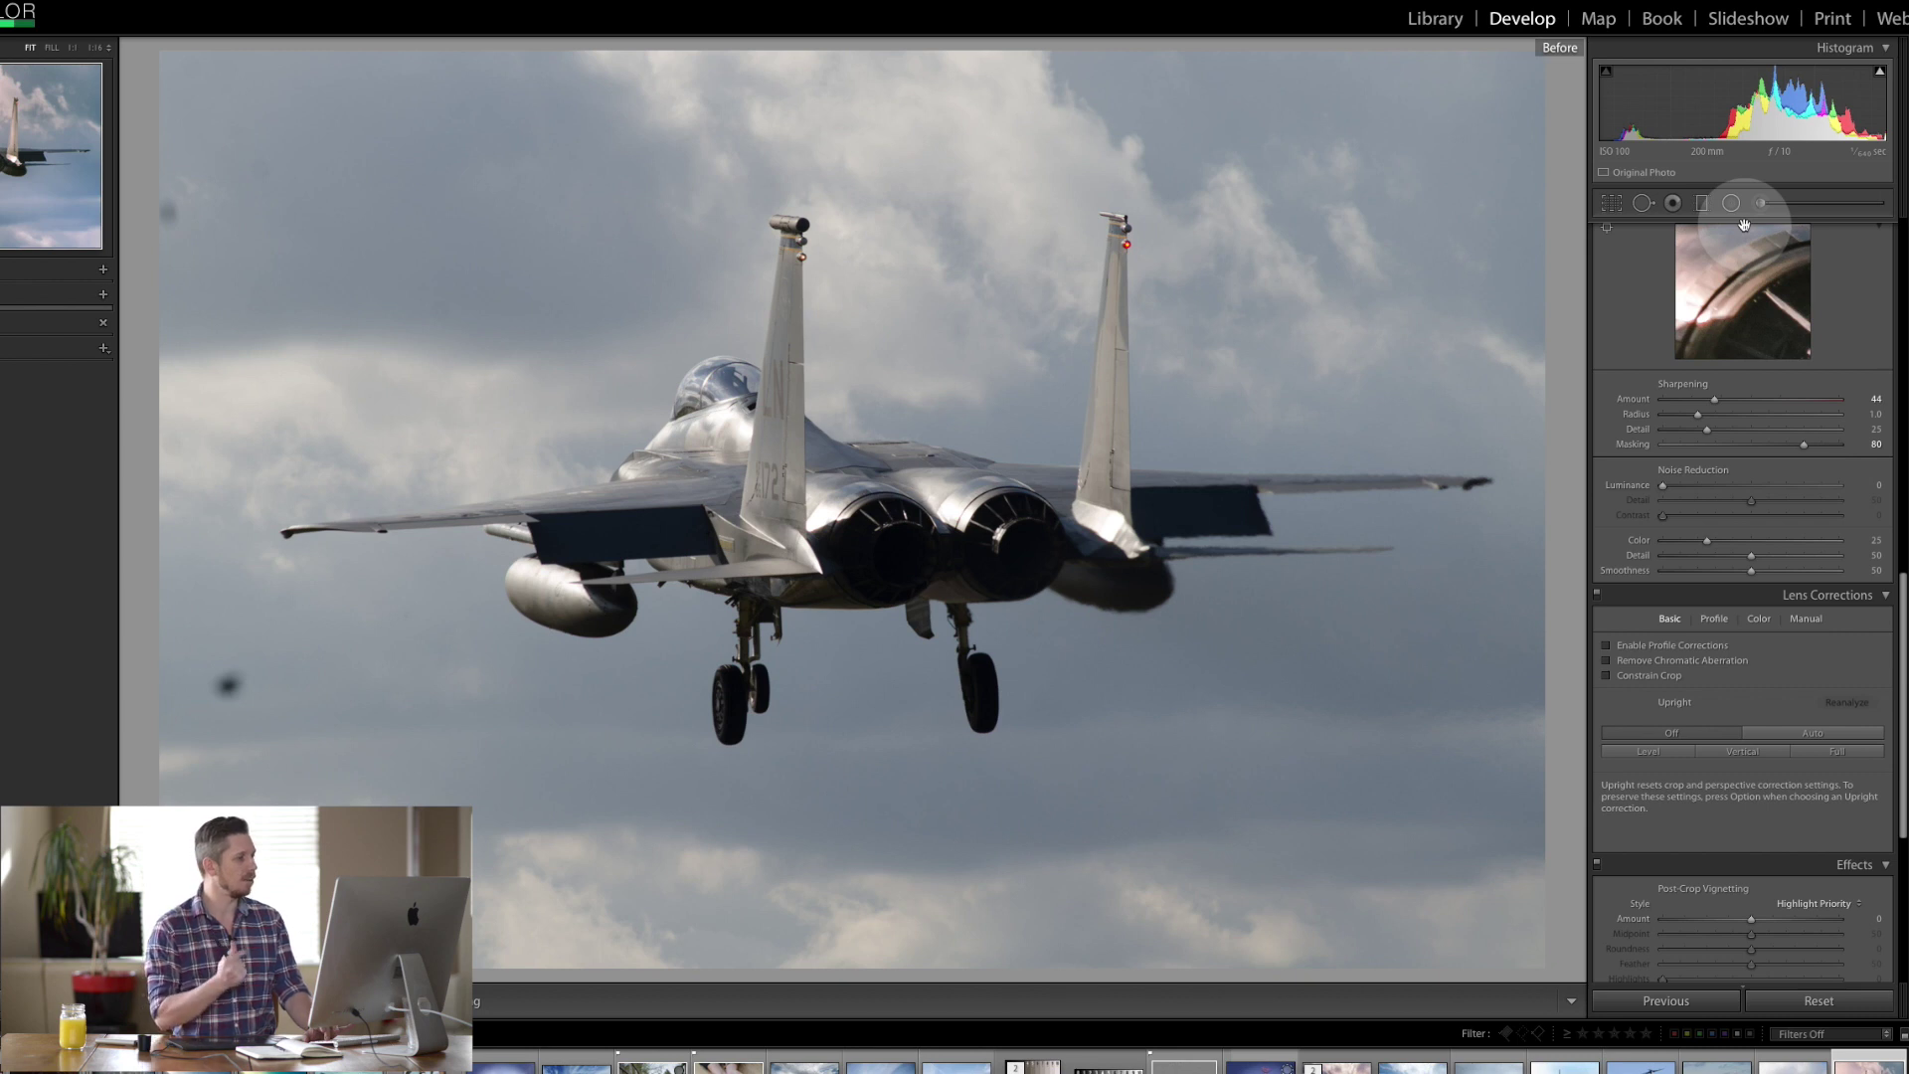
key(backslash)
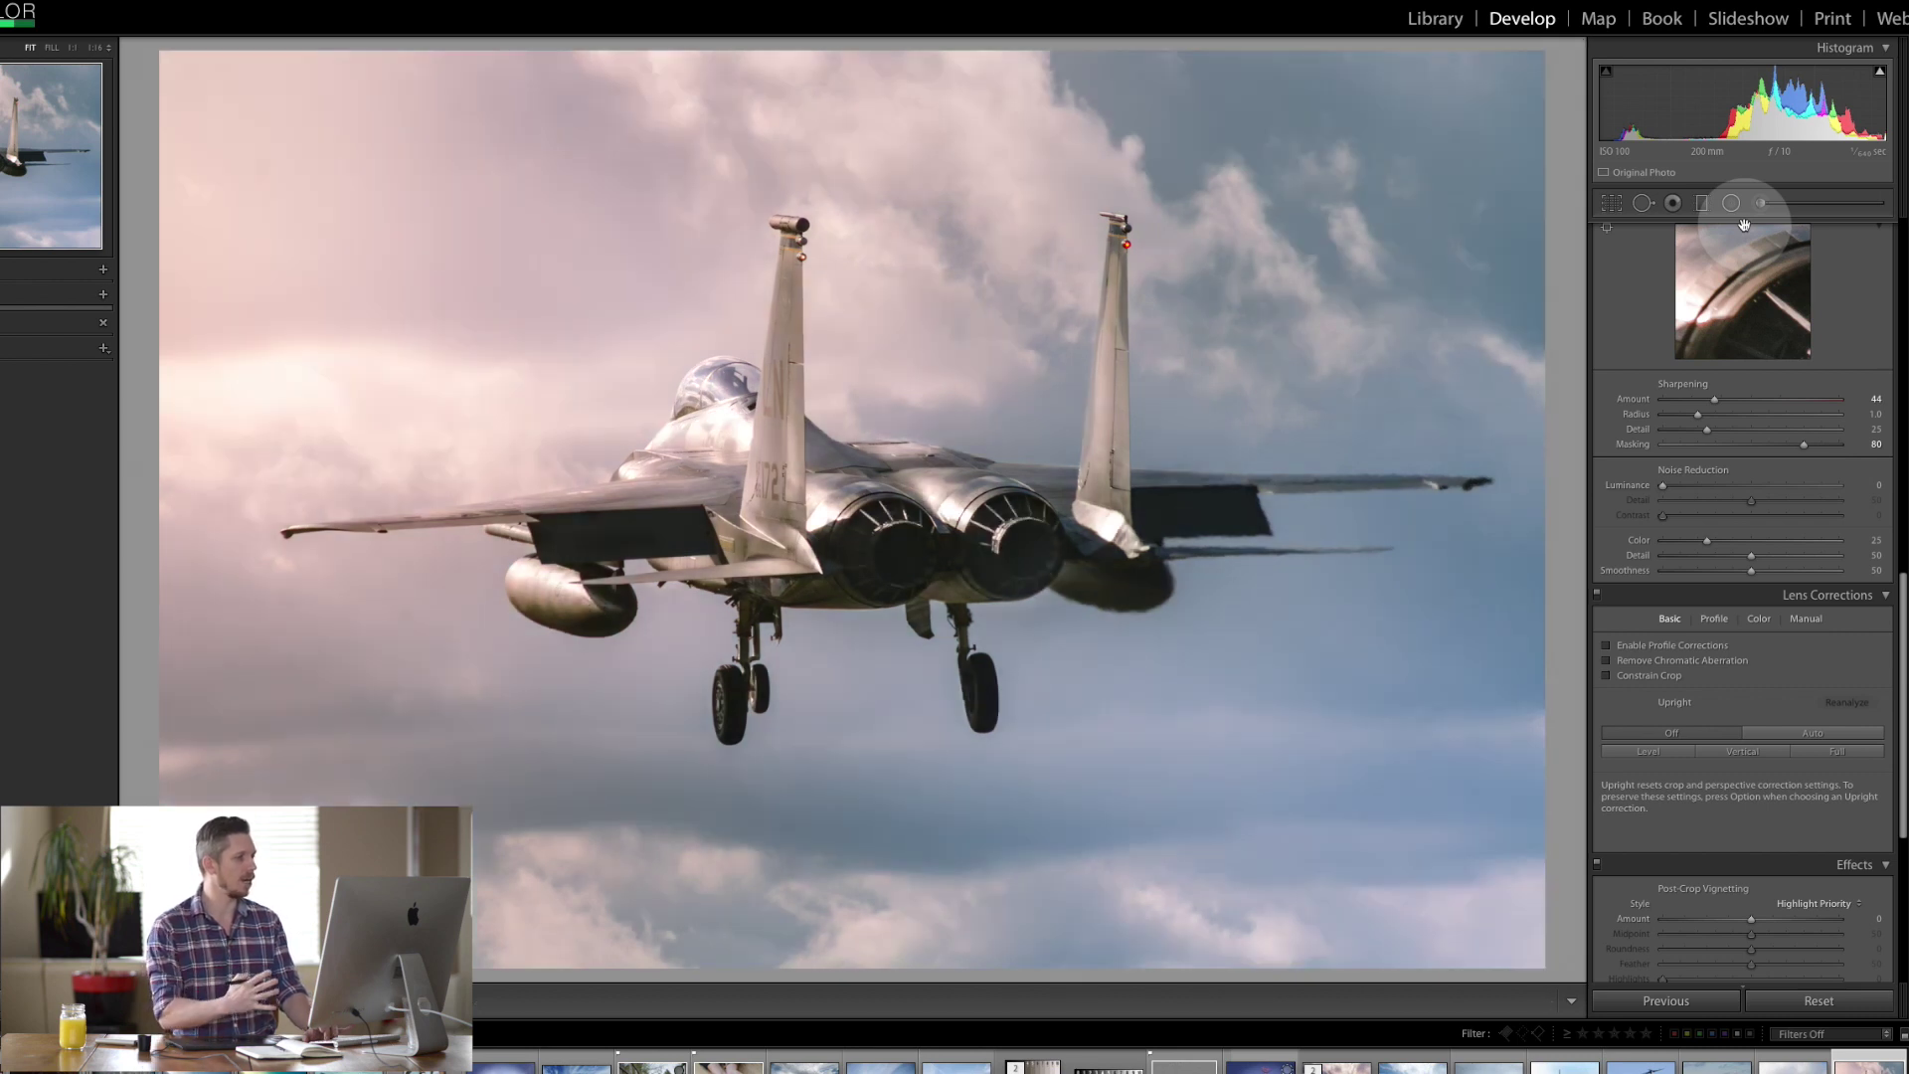